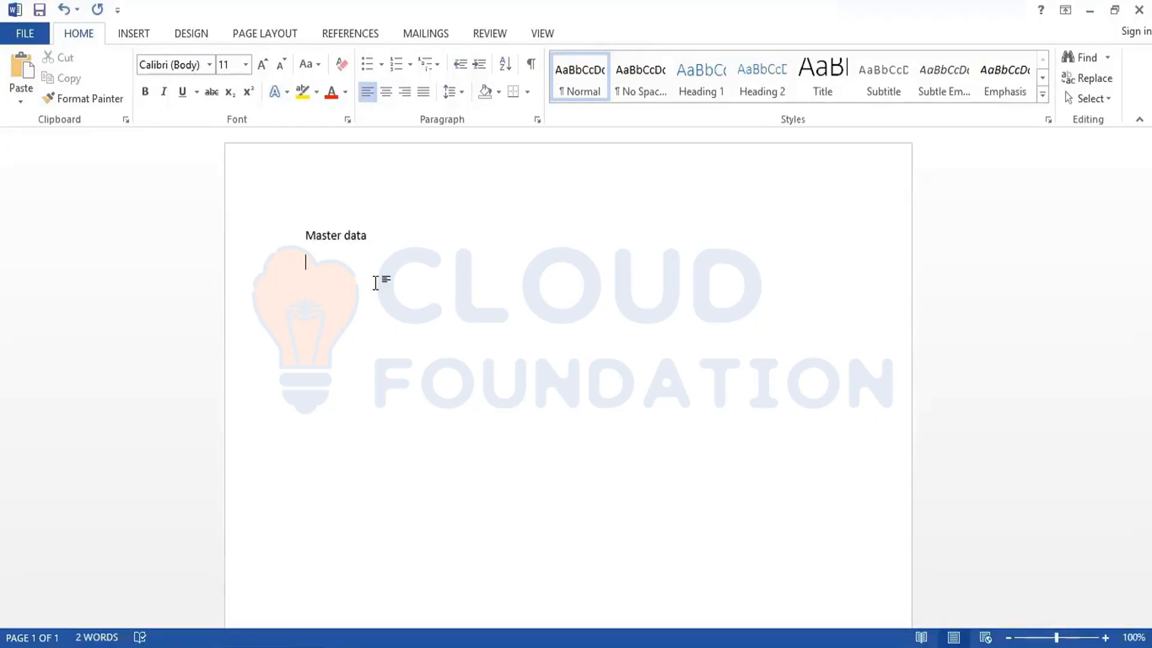
- List 1.Material master, 2.Vendor master, 3.Info record, 4.Source list and 5.Quota Arrangement on separate lines under the Master data heading
text(1.Material master)
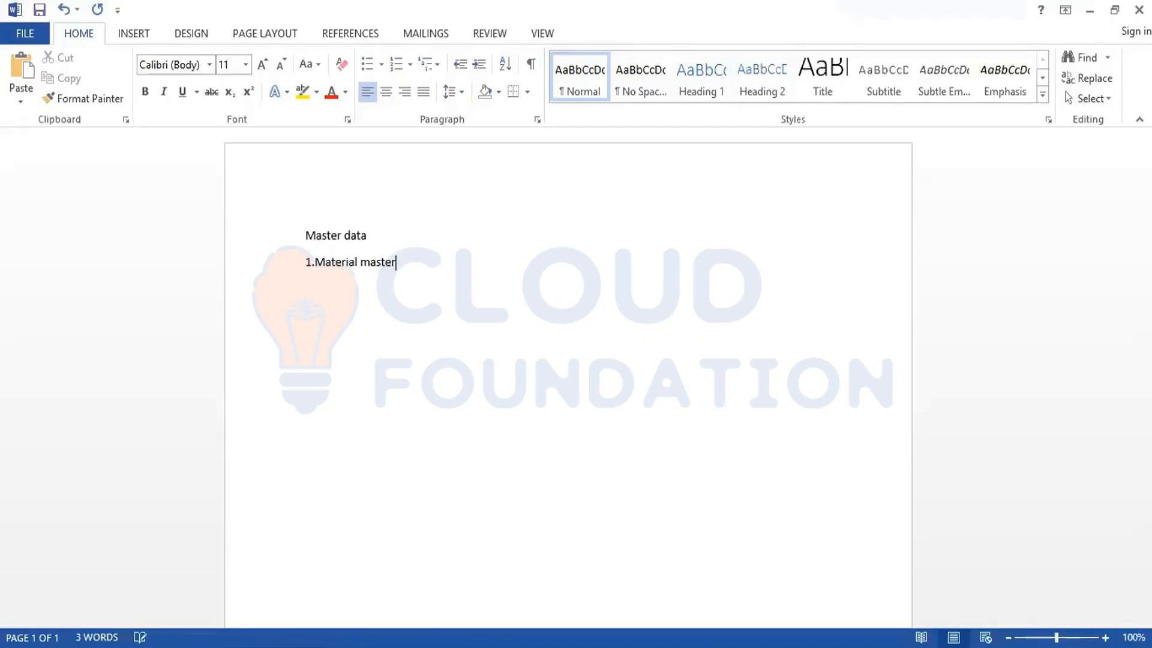
key(Return)
text(2.Vendor master)
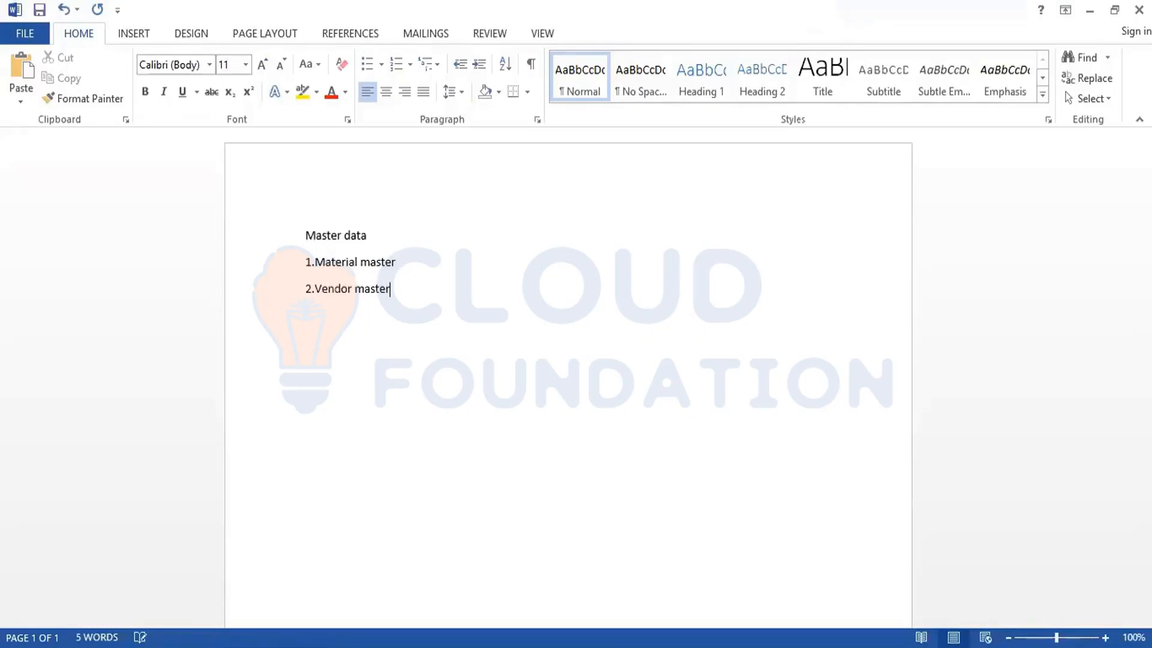
key(Return)
text(3.Info record)
key(Return)
text(4.Source list)
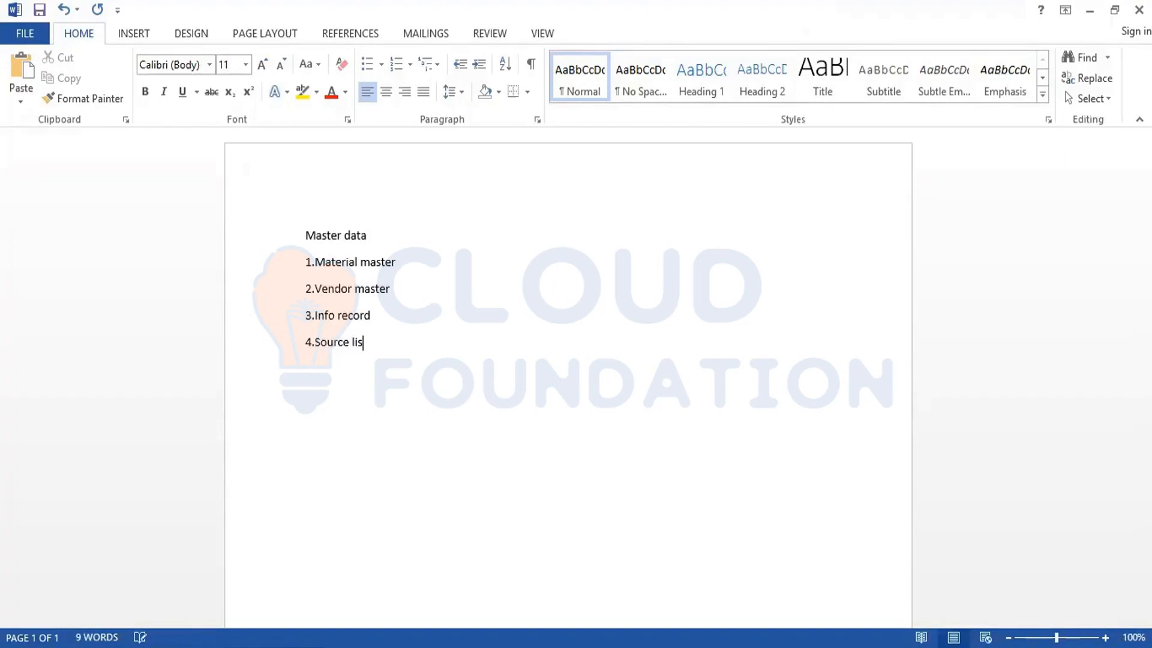
key(Return)
text(5.Quota )
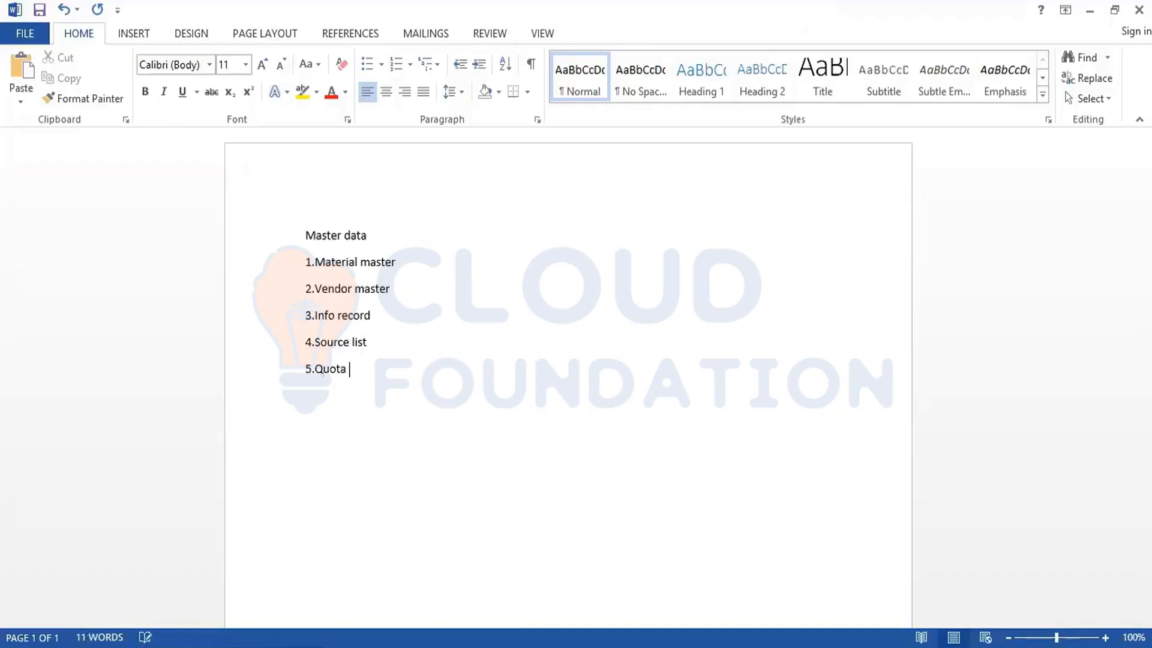
text(M)
key(BackSpace)
text(Arrangement)
- Add the heading "Material Master :" on its own line below the numbered list
key(Return)
text(Ma)
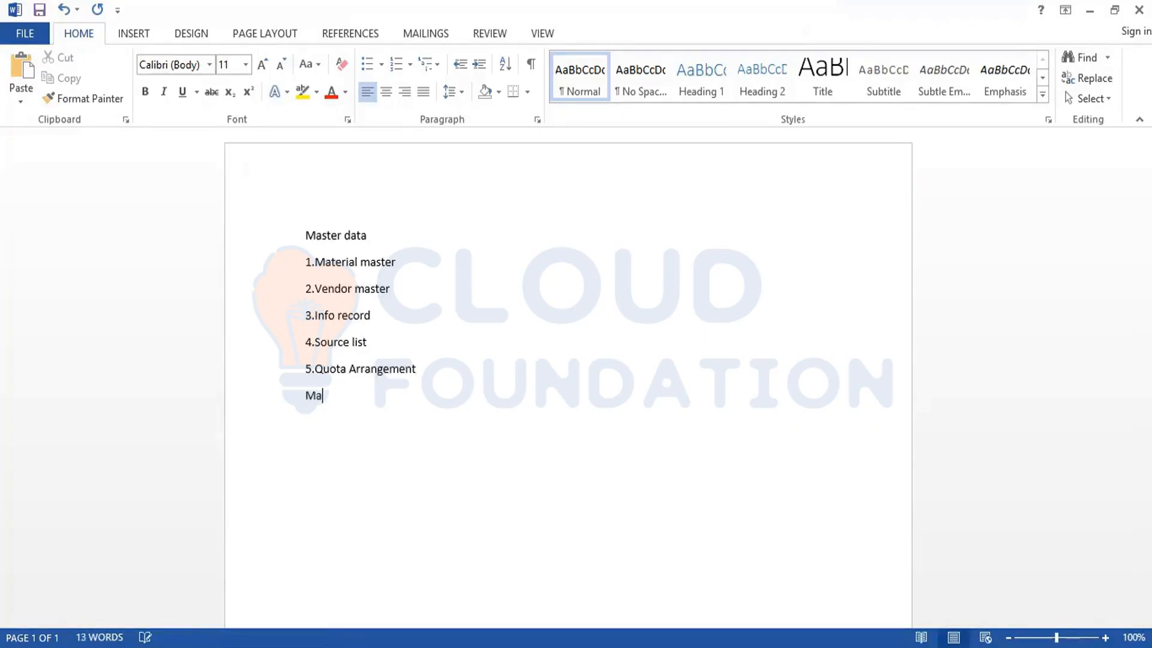
text(terail mast)
key(BackSpace)
key(BackSpace)
key(BackSpace)
key(BackSpace)
key(BackSpace)
key(BackSpace)
key(BackSpace)
key(BackSpace)
text(ial ai)
key(BackSpace)
key(BackSpace)
text(Master :)
key(Return)
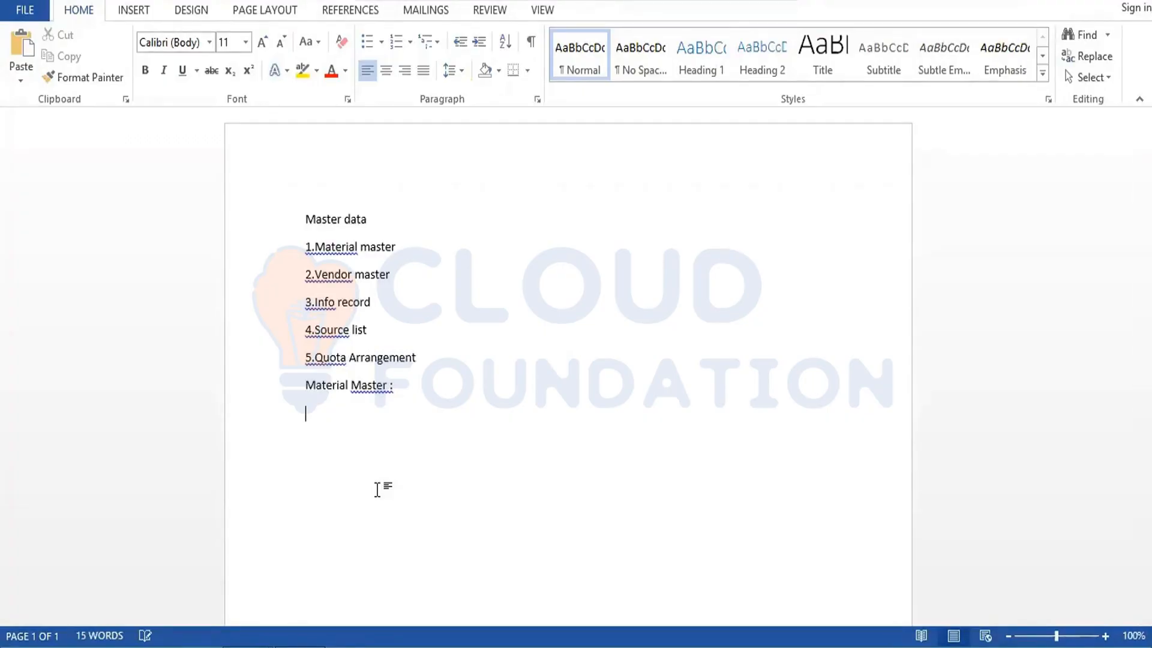
- Write the line "Material type –ROH,HALB,FERT,PACK etc" under the Material Master heading
text(Material type --)
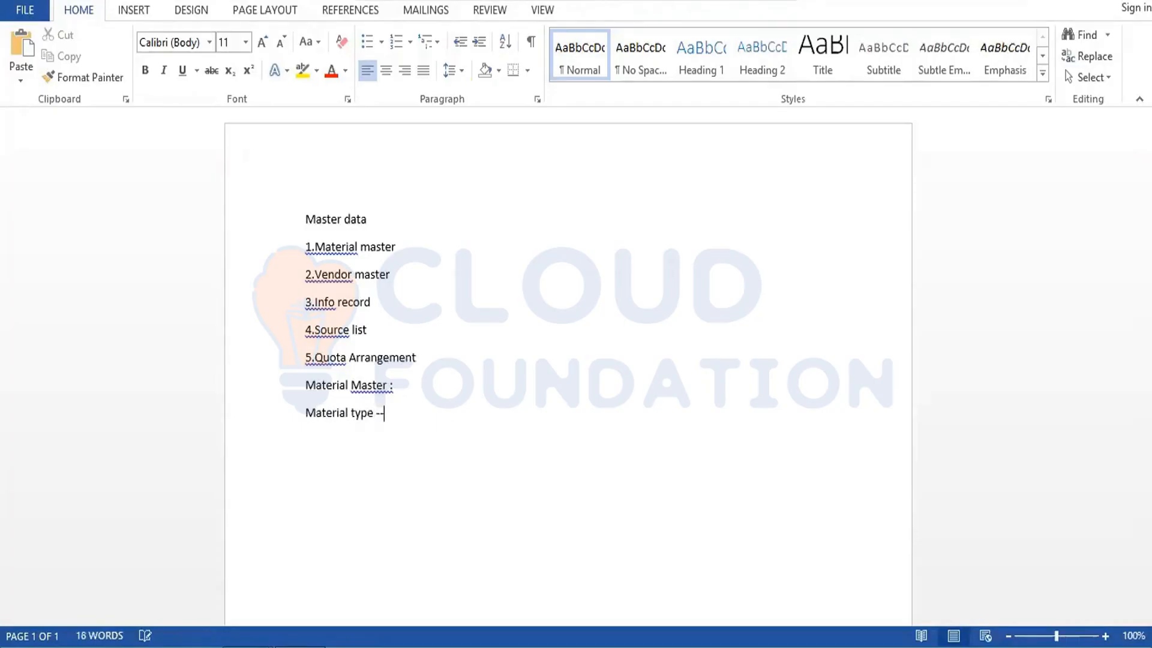
text(ROH,HALB,FERT,PACK)
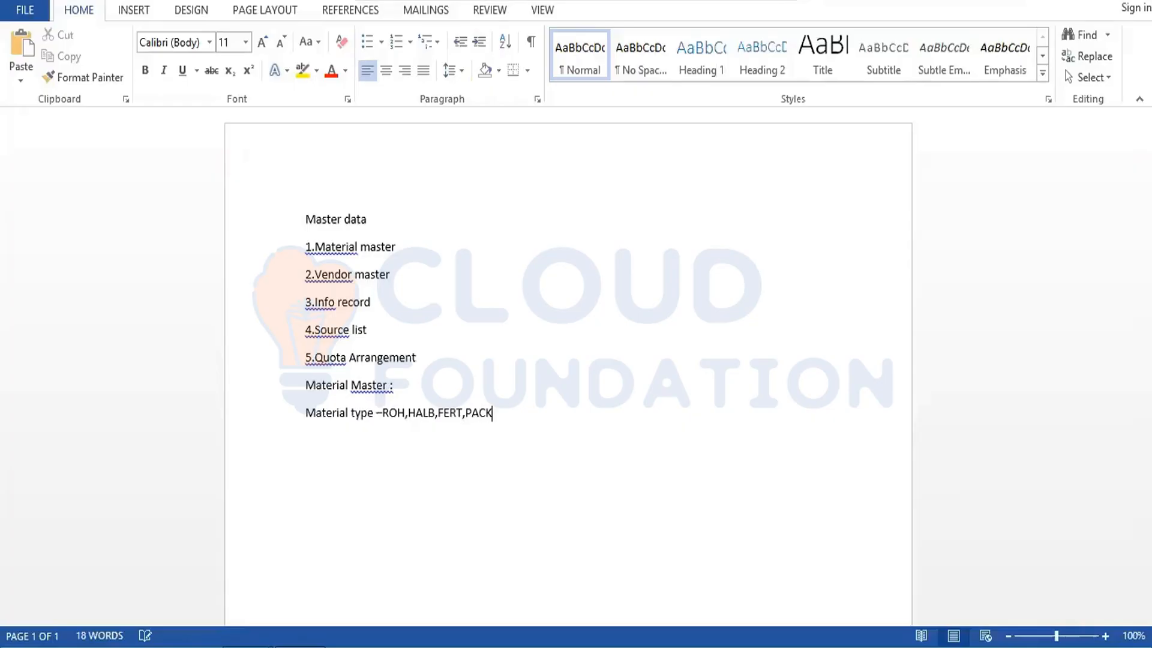
text( etc)
key(Return)
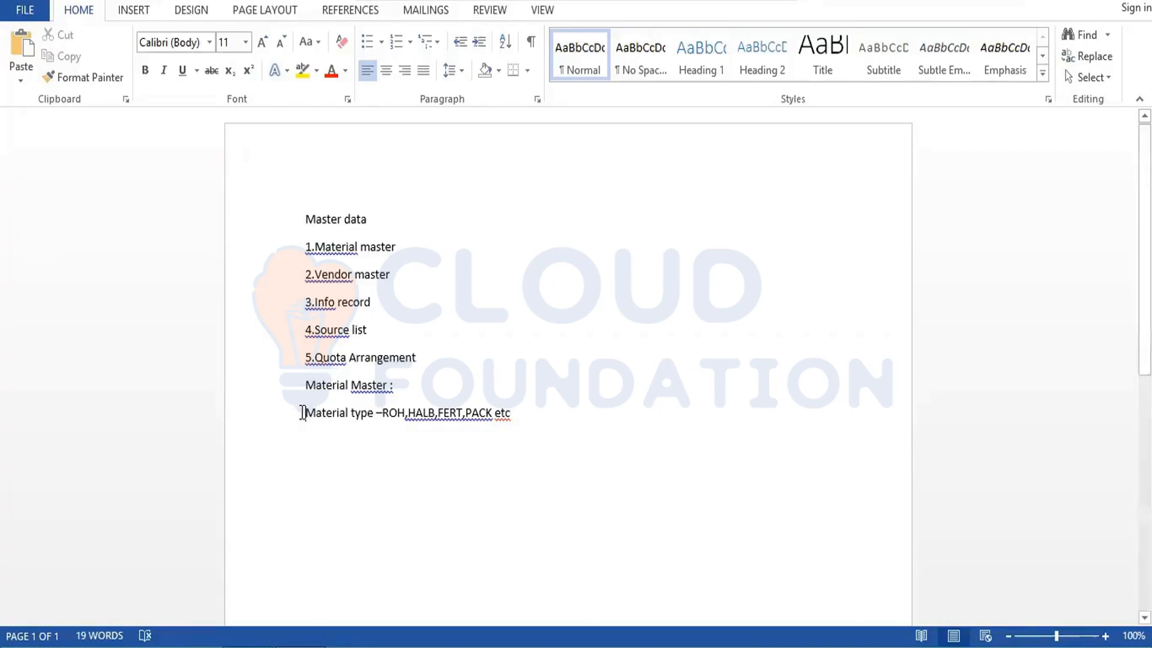
- Number the Material type line as "1." and add "2.Industory sector" on a new line below it
click(303, 413)
text(1.)
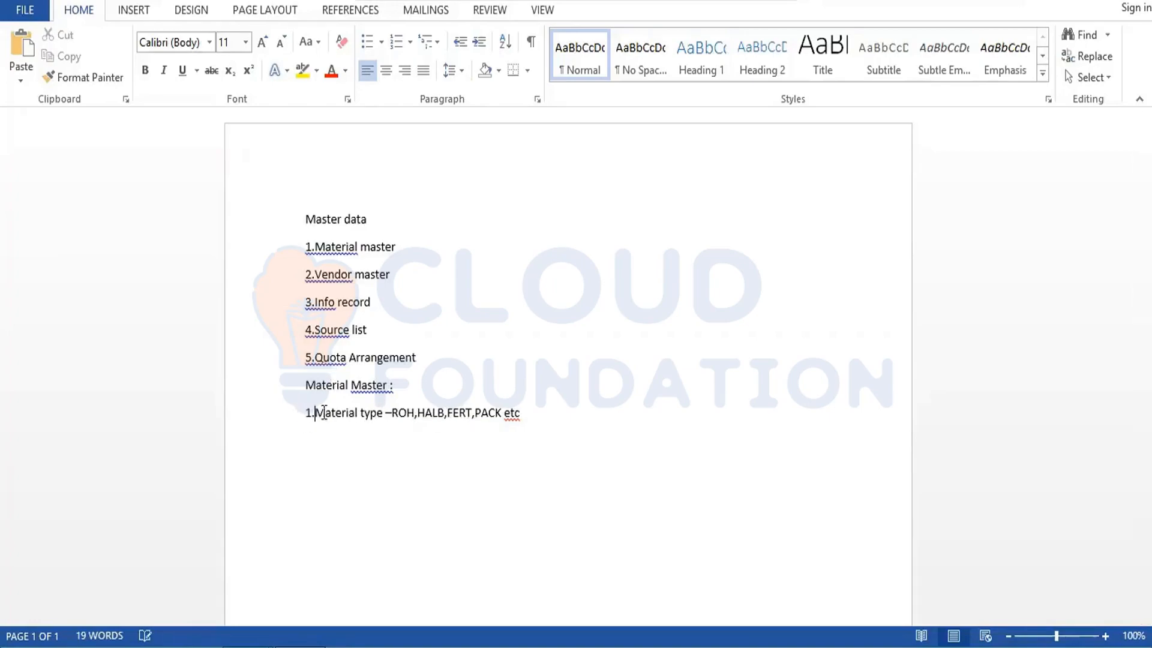
click(527, 412)
key(Return)
text(2.Industory sector)
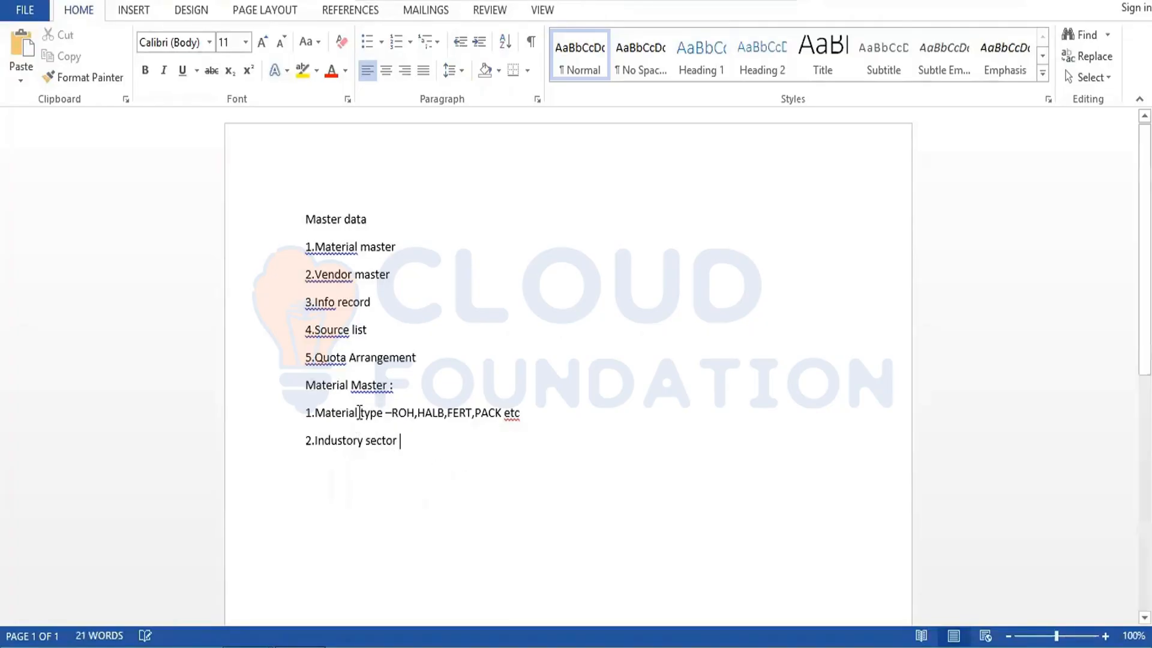
drag(359, 413, 442, 425)
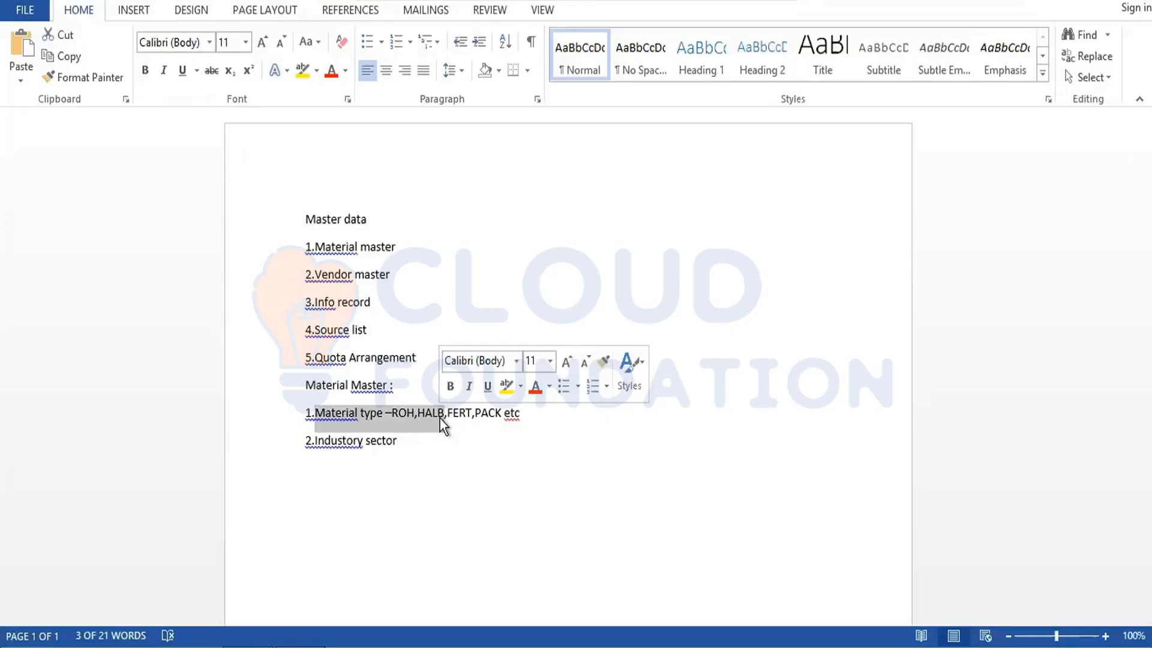
click(364, 413)
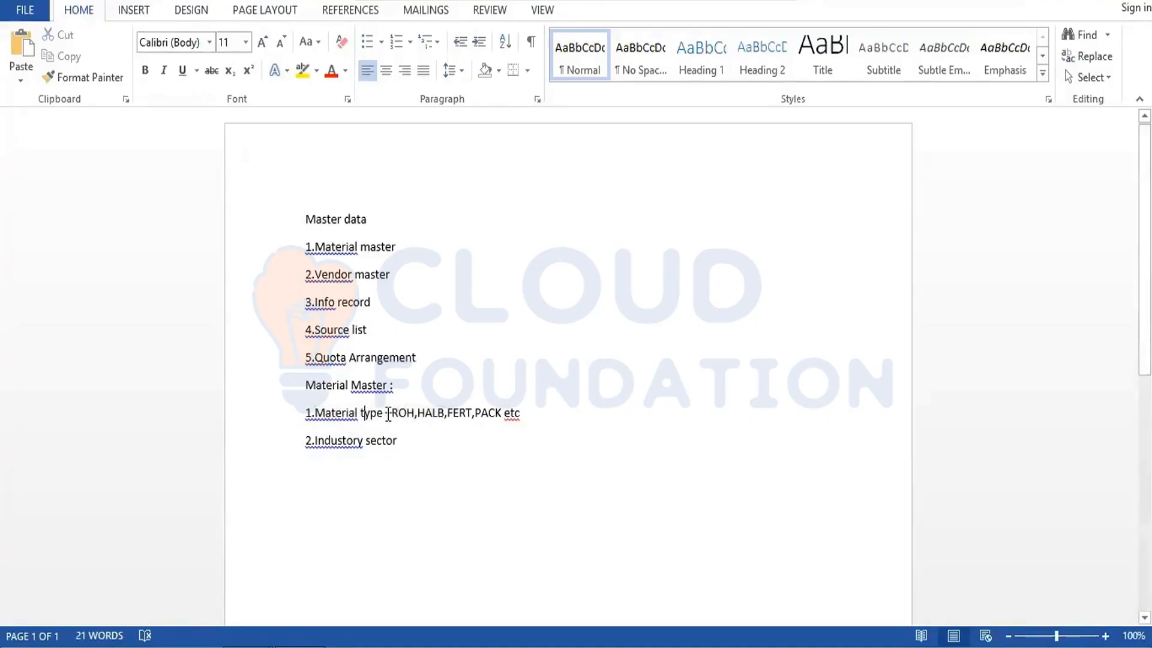
drag(388, 414, 314, 414)
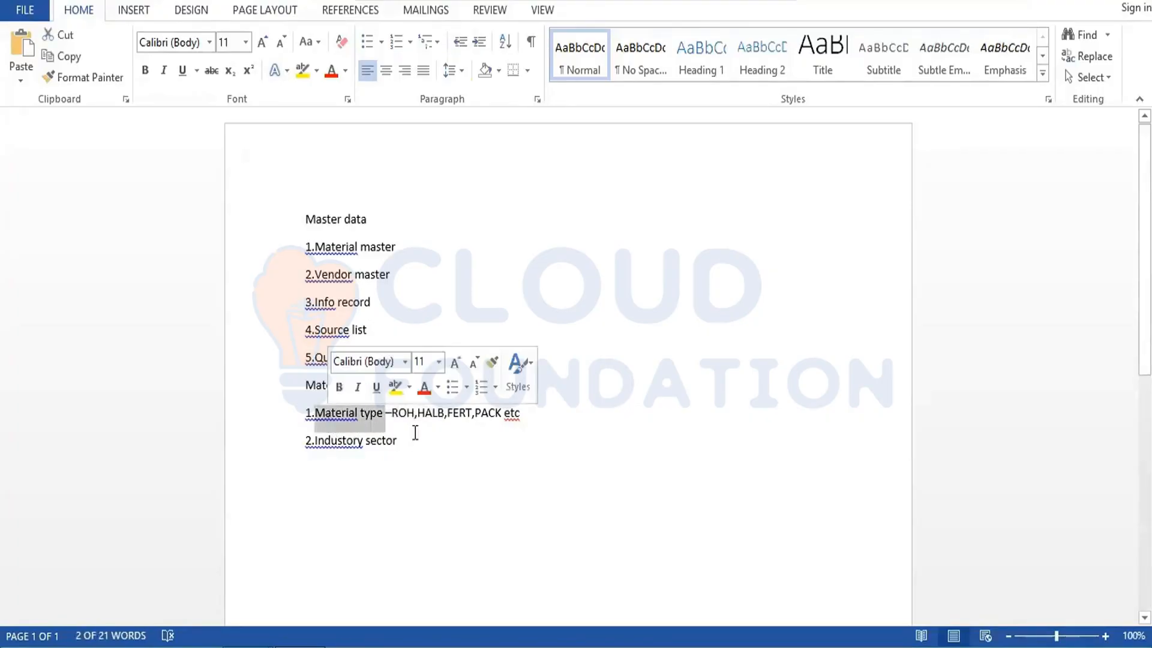
- Insert the number range line "1000 -1999 --→ Group 1 --→ ROH" between the Material type and Industory sector lines
click(540, 414)
key(Return)
key(Return)
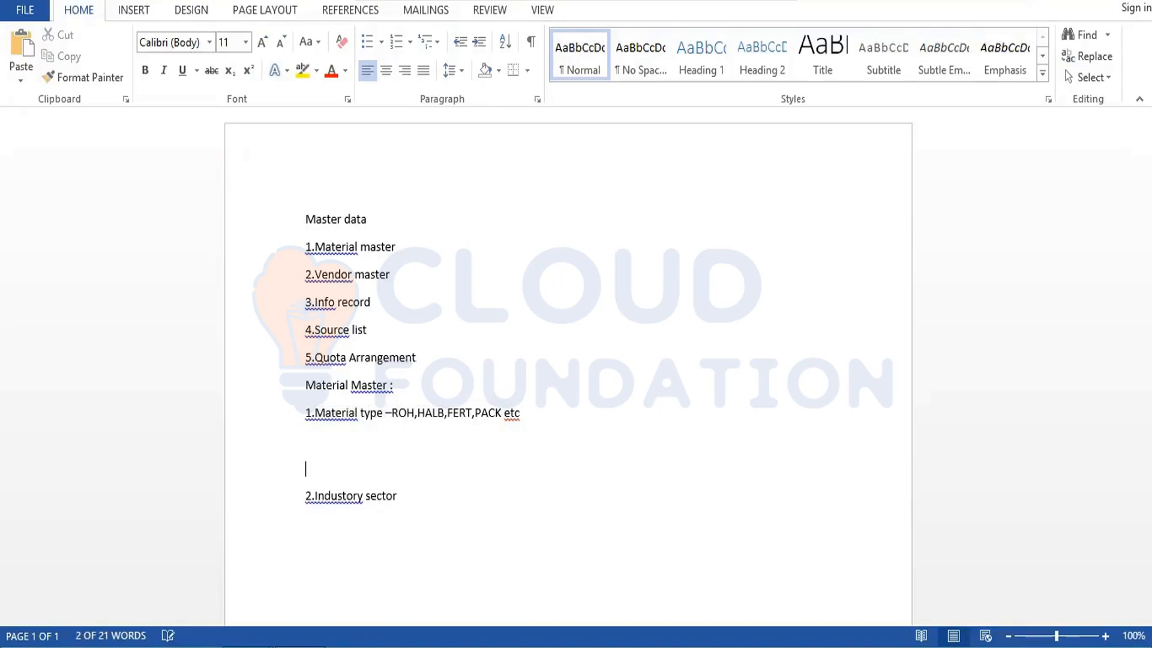
text(1000 )
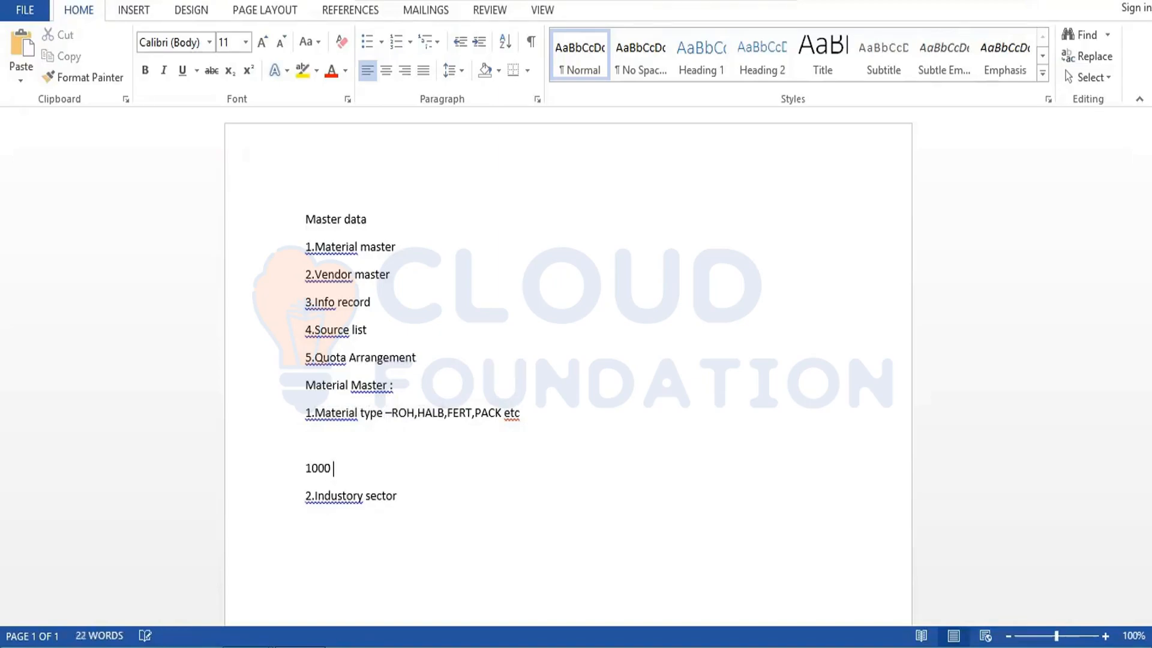
text(-1999)
text( ----)
text(> )
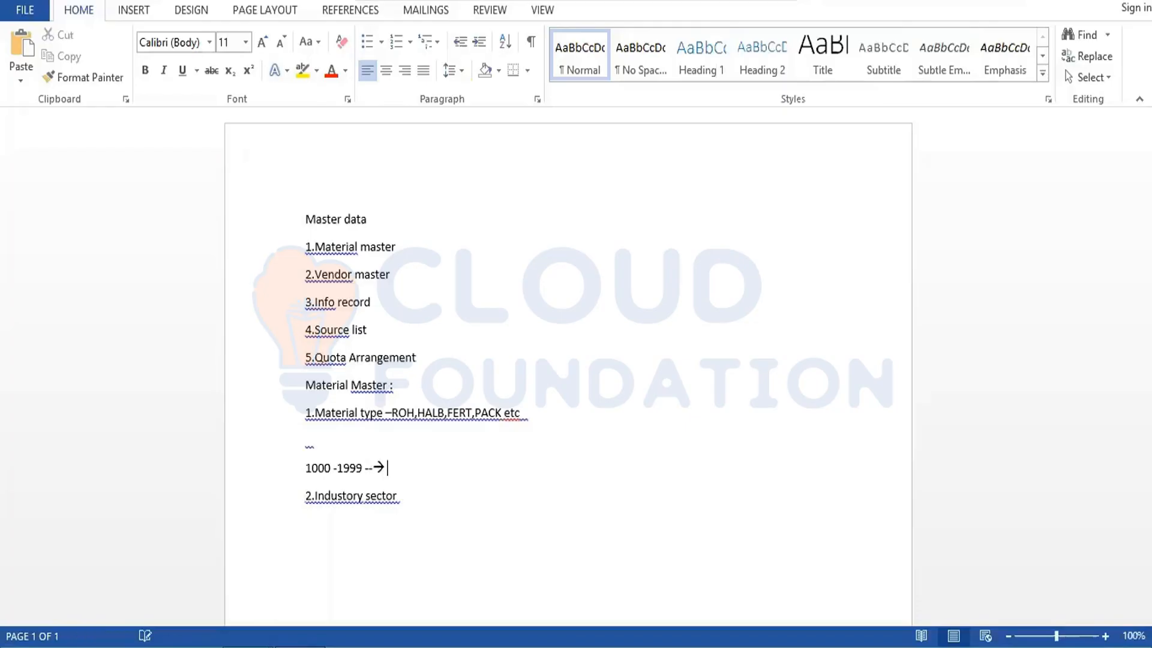
text(Group 1 ----)
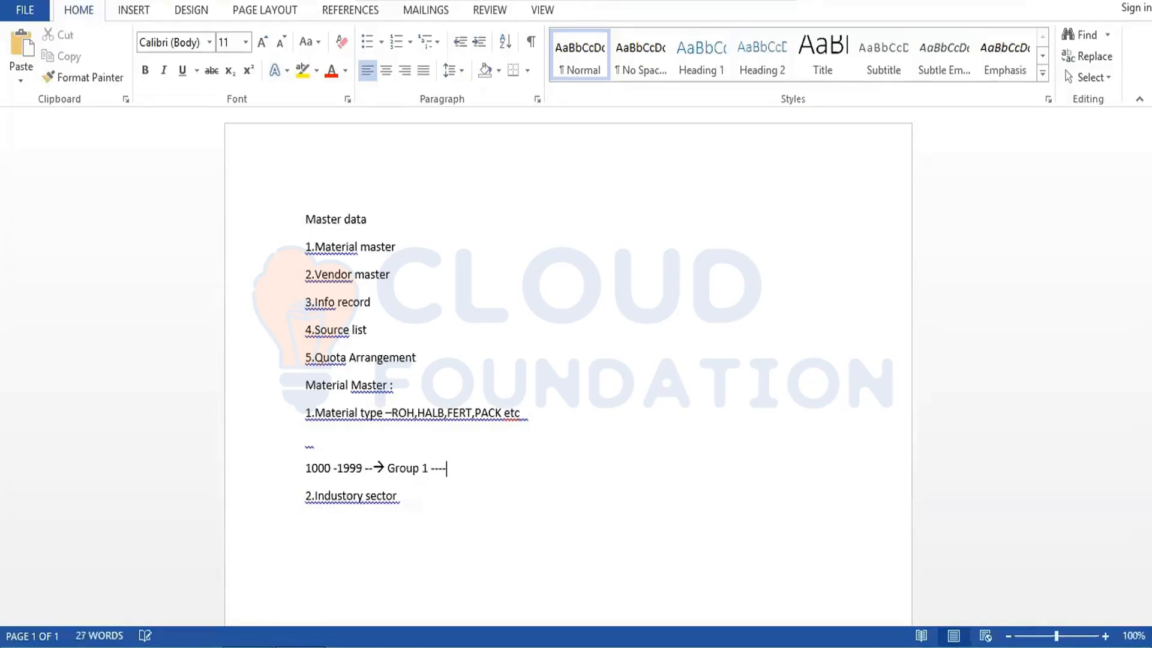
text(> )
text(ROH)
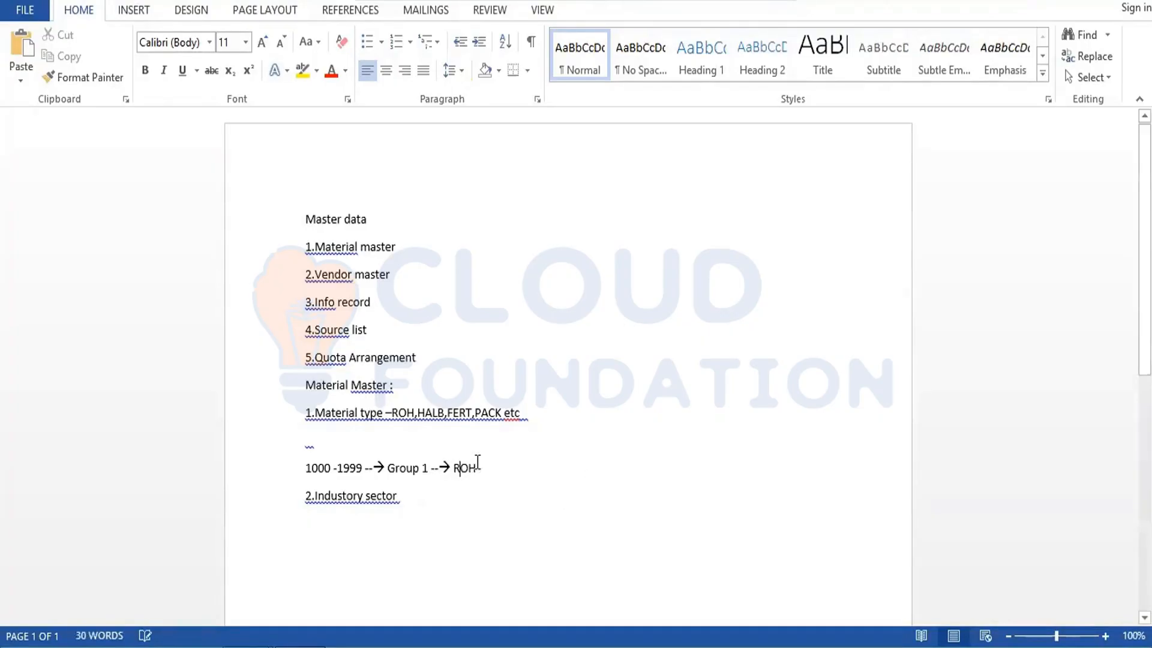
- Remove the blank line above the 1000 -1999 number range line
triple_click(480, 465)
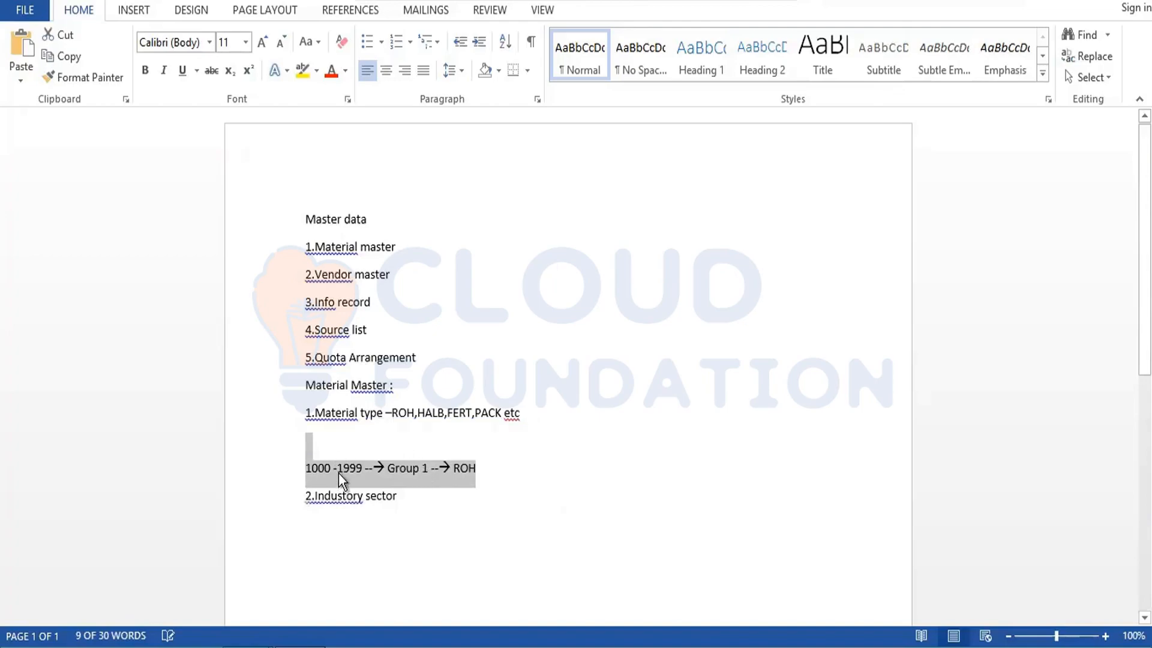
click(308, 443)
click(309, 468)
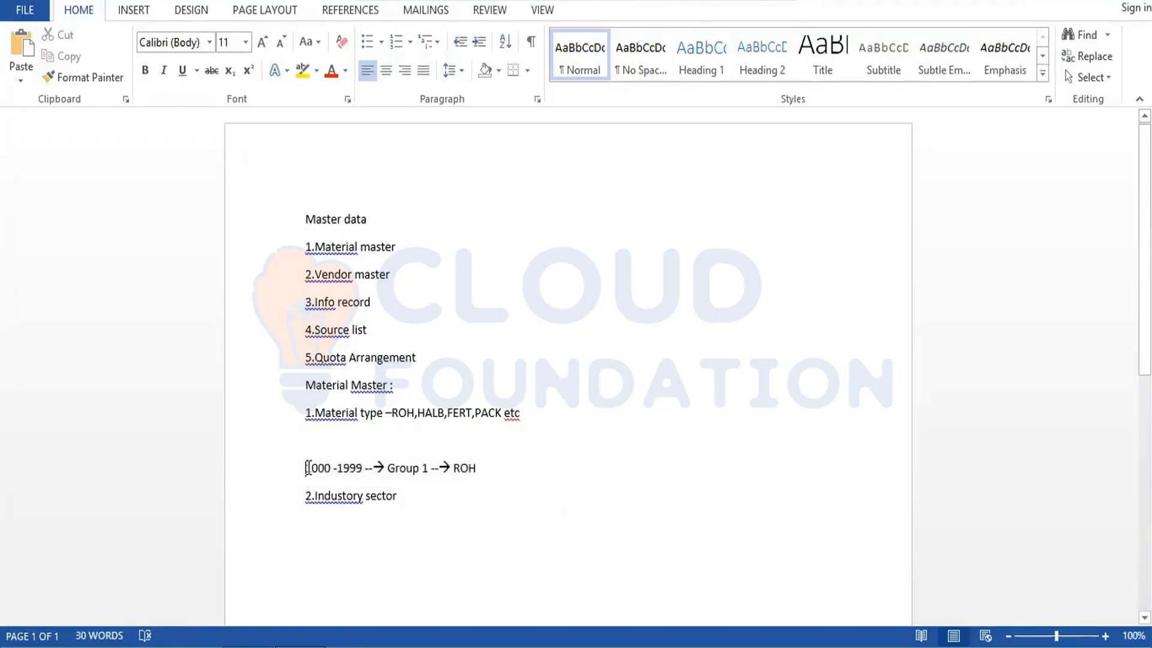
key(BackSpace)
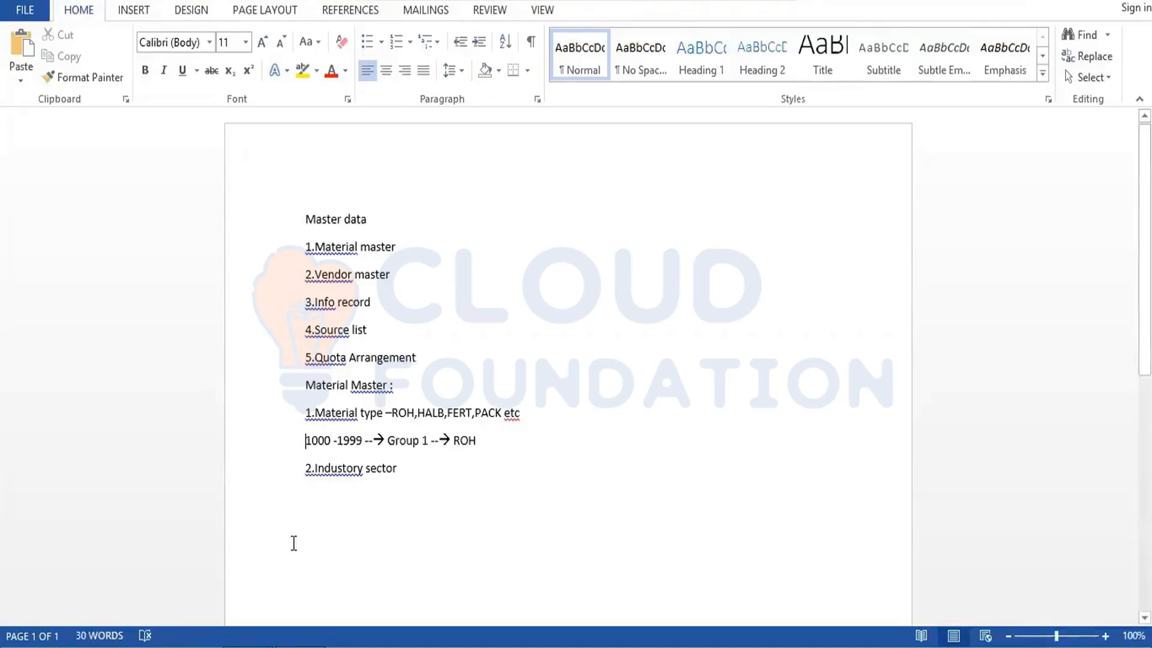
- Append "– Screen sequences" to the Industory sector line and start a new line after it
click(352, 475)
click(406, 470)
text(- Scr)
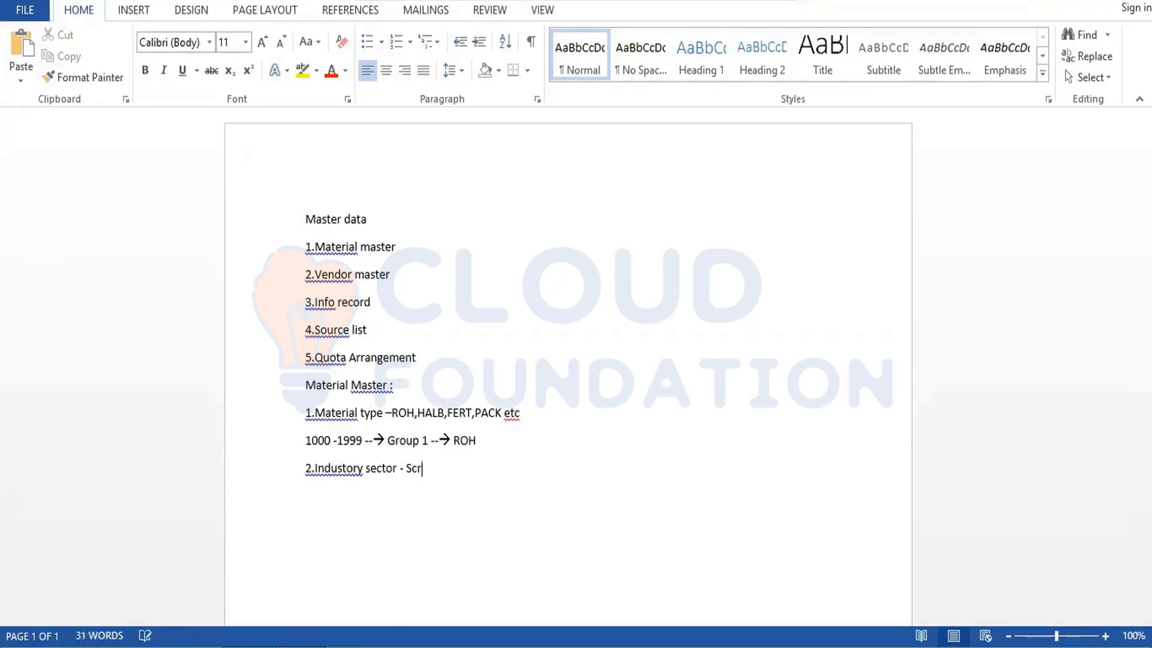
text(een sequences)
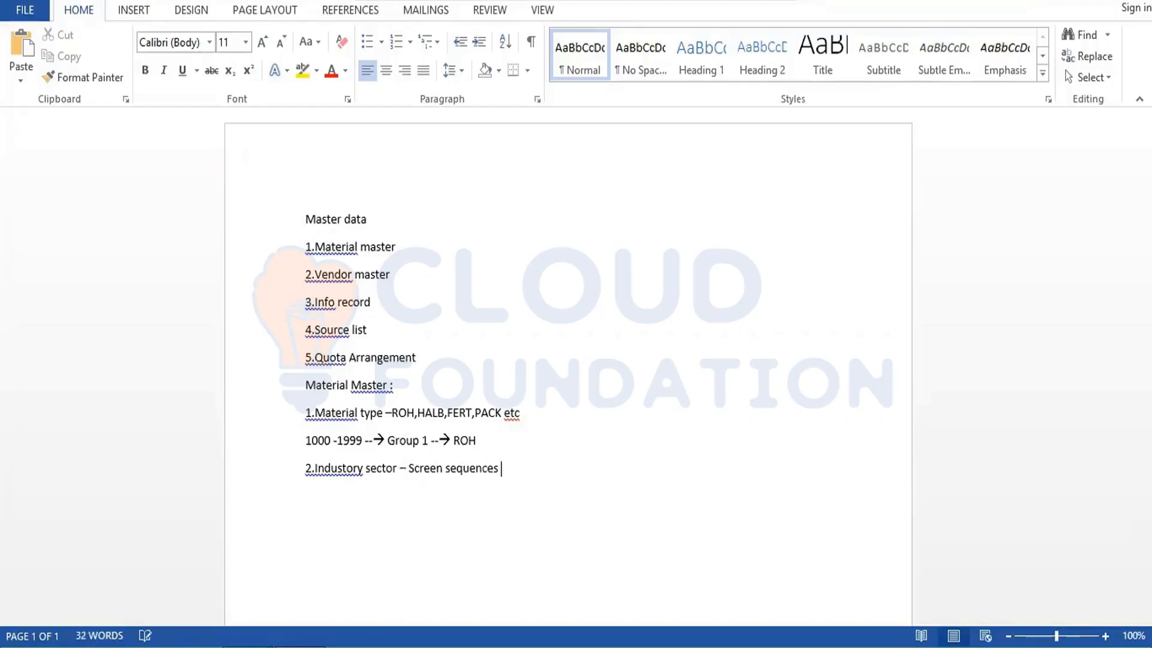
key(Return)
- Switch to the SAP session showing the company code organizational structure and go back to the SAP Easy Access screen
mouse_move(245, 646)
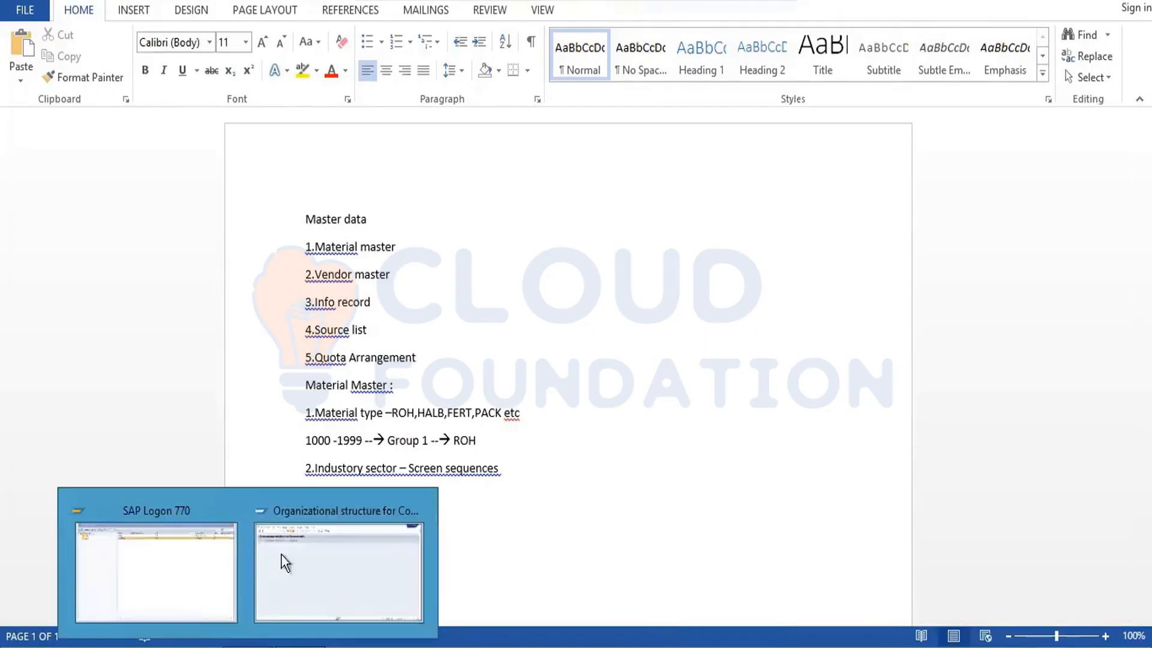
click(350, 547)
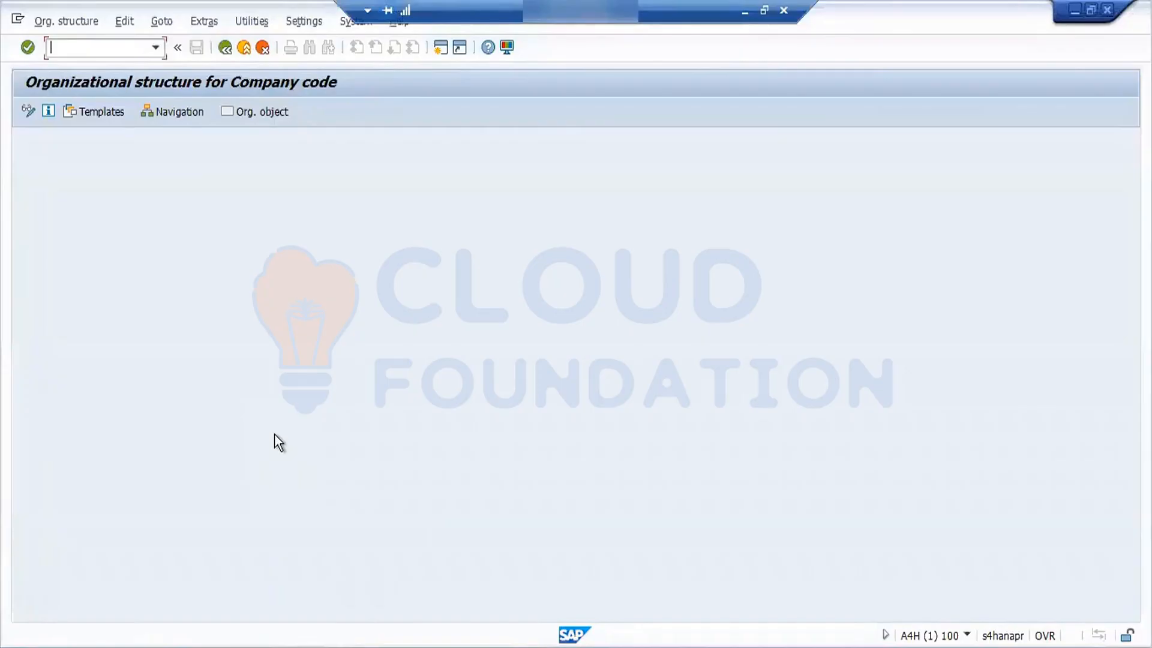
click(227, 50)
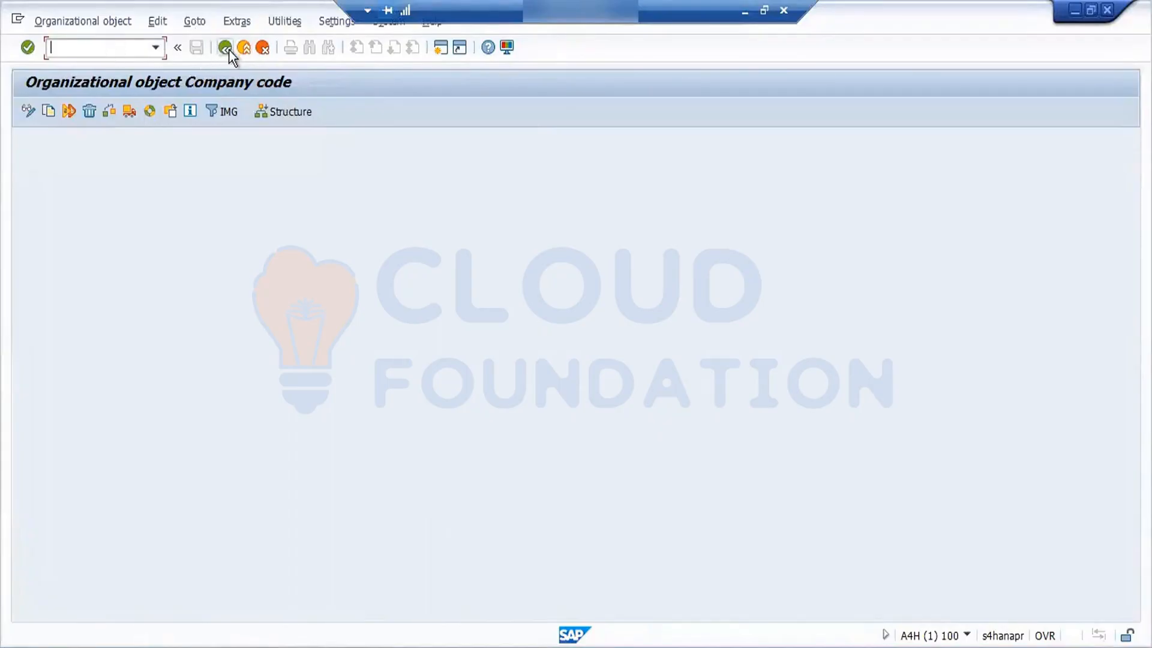
click(227, 48)
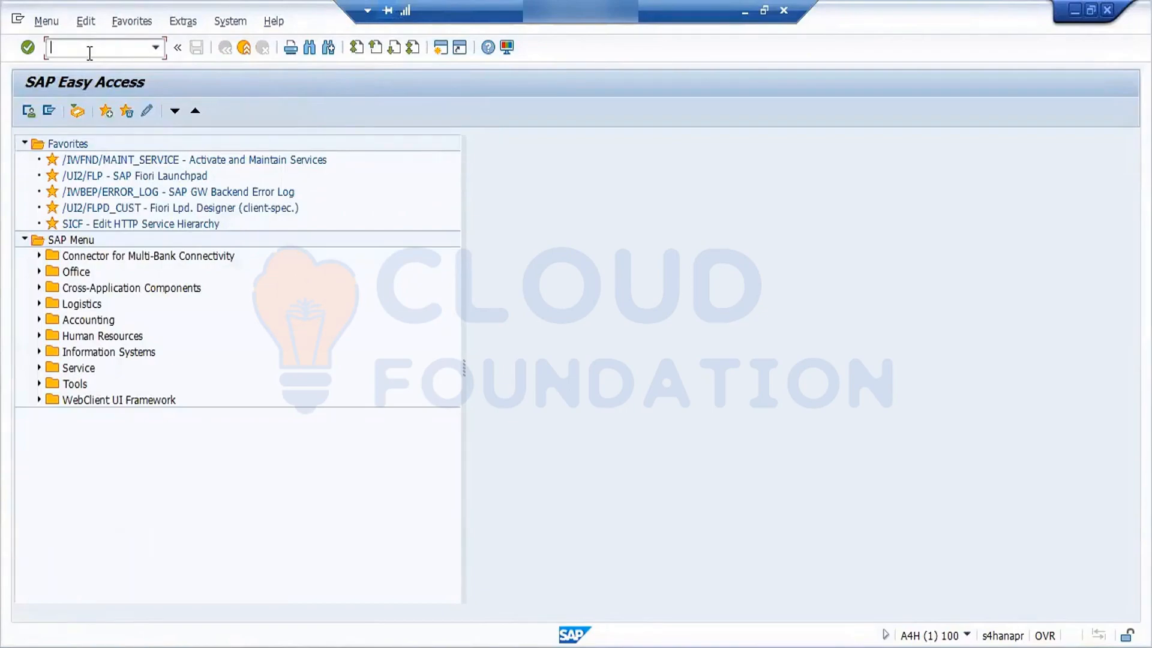
- Run transaction spro and open the SAP Reference IMG
text(spd)
key(BackSpace)
text(ro)
key(BackSpace)
text(o)
key(Return)
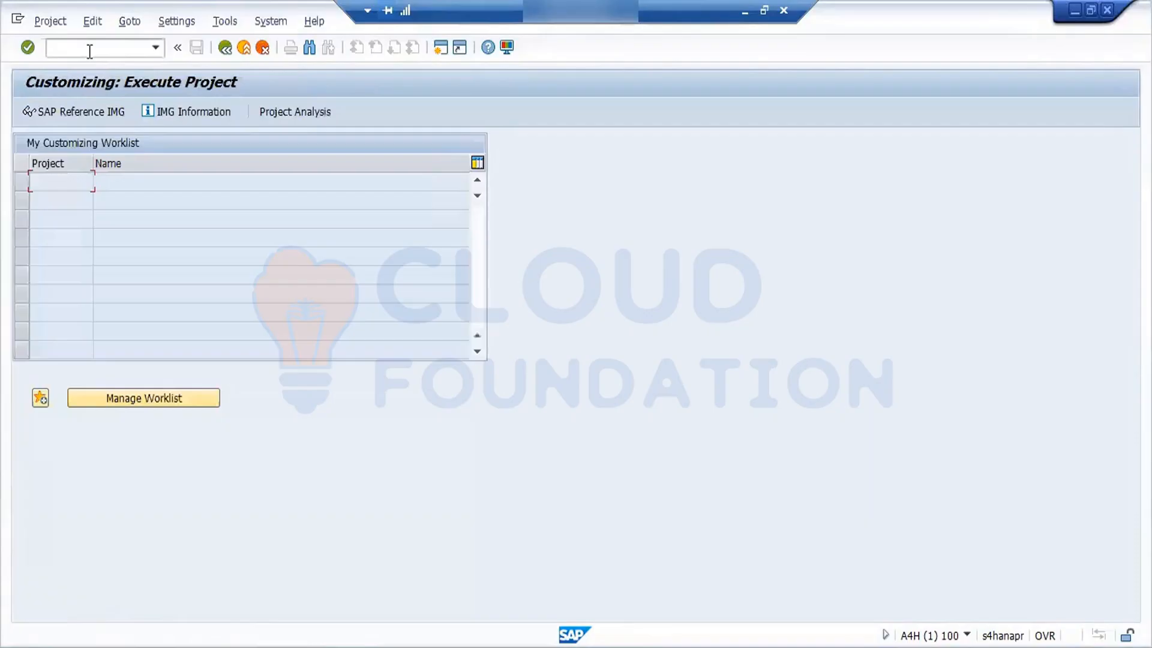
click(72, 116)
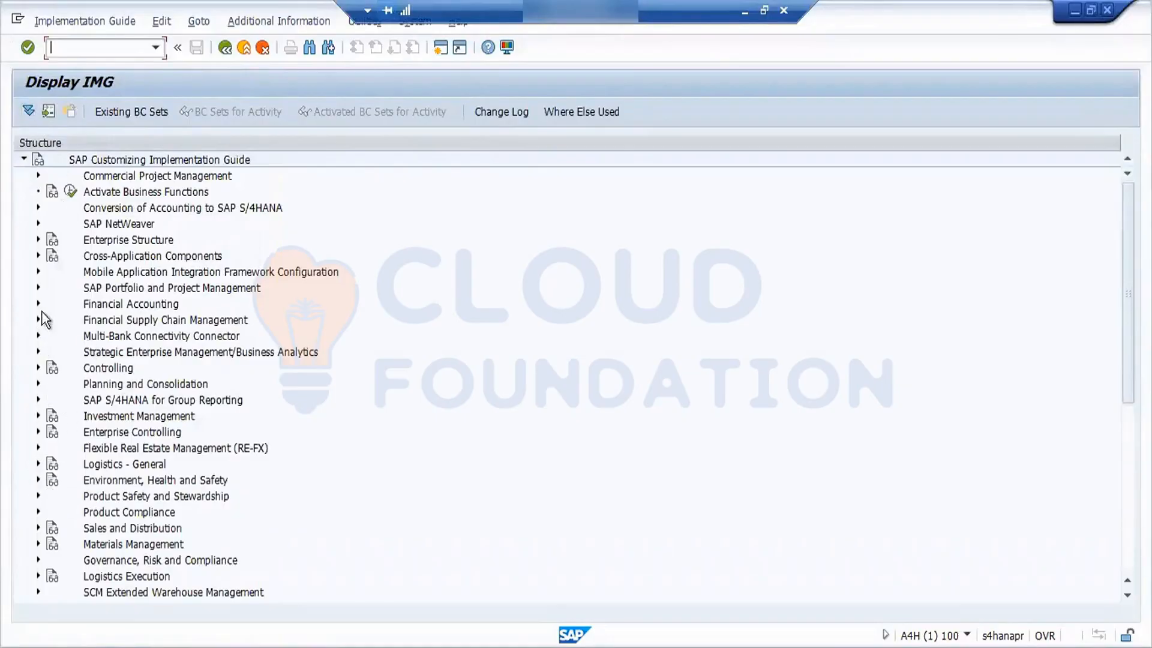
- Open Define Industry Sectors and Industry-Sector-Specific Field Selection under Logistics - General, Material Master, Field Selection
click(41, 467)
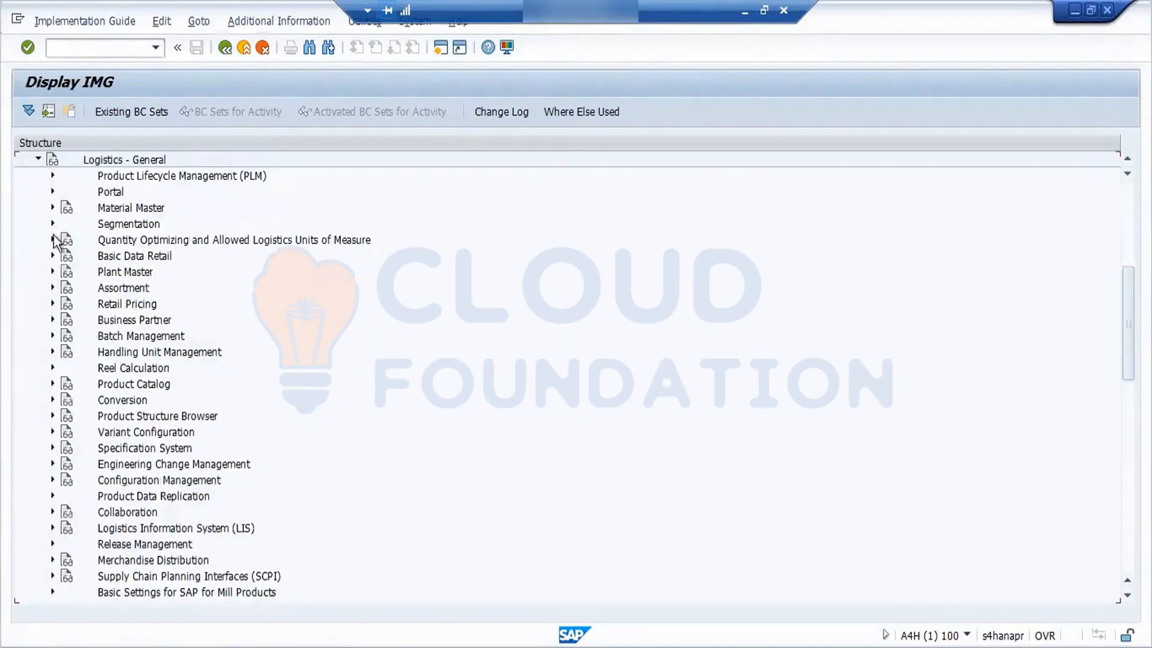
click(52, 207)
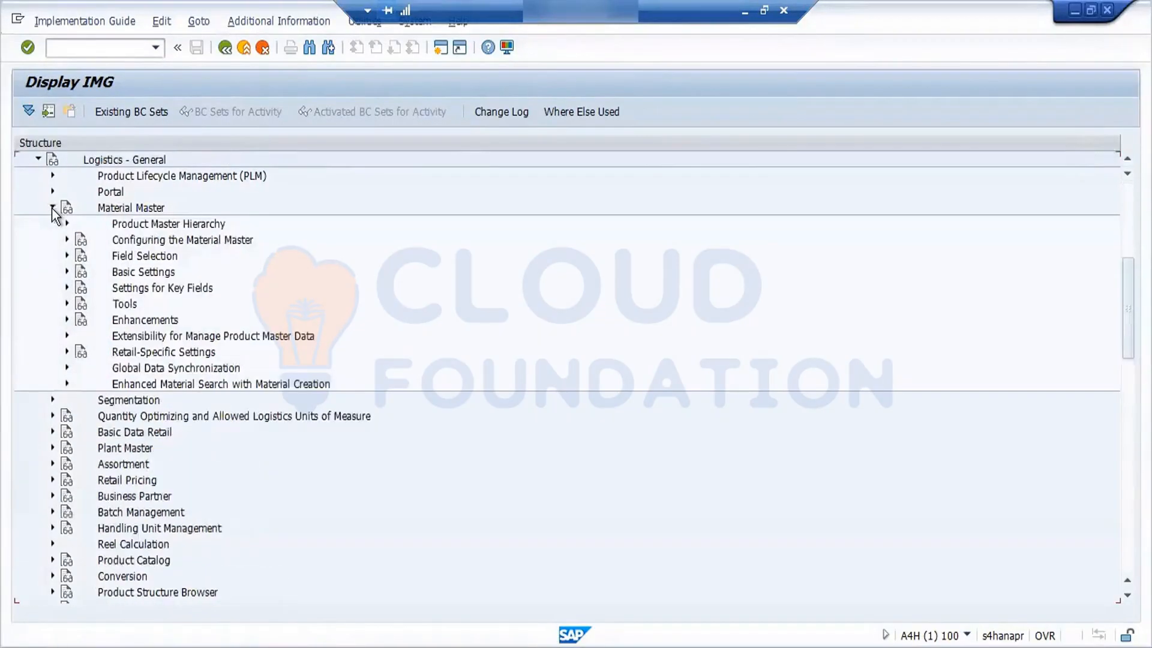
click(66, 255)
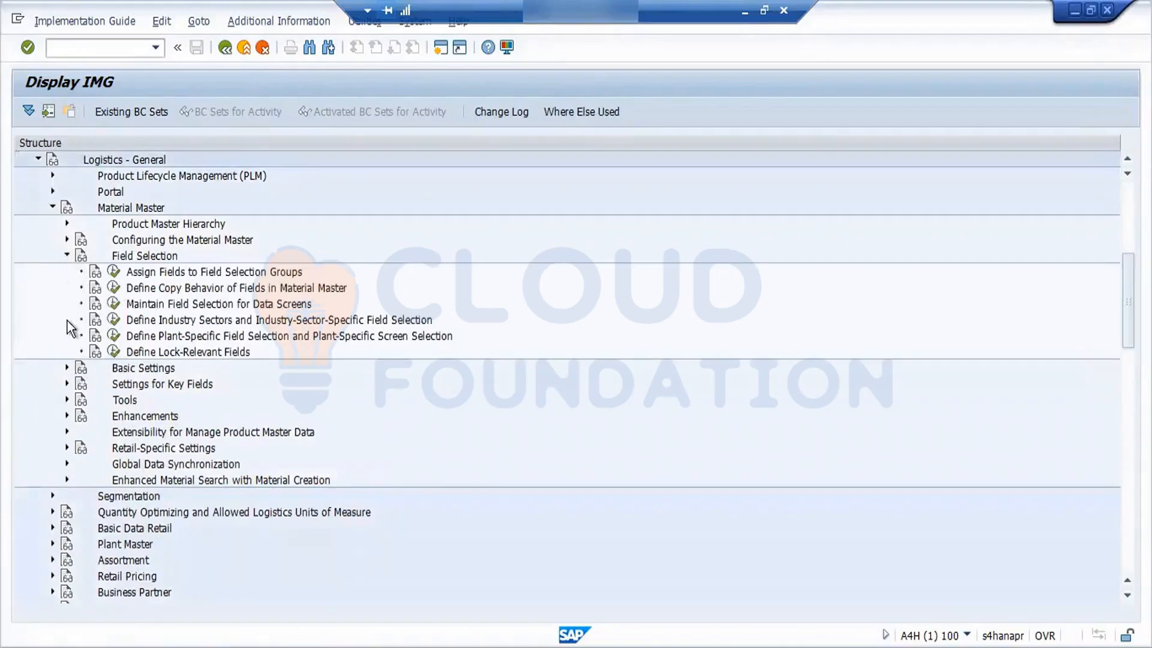
click(112, 320)
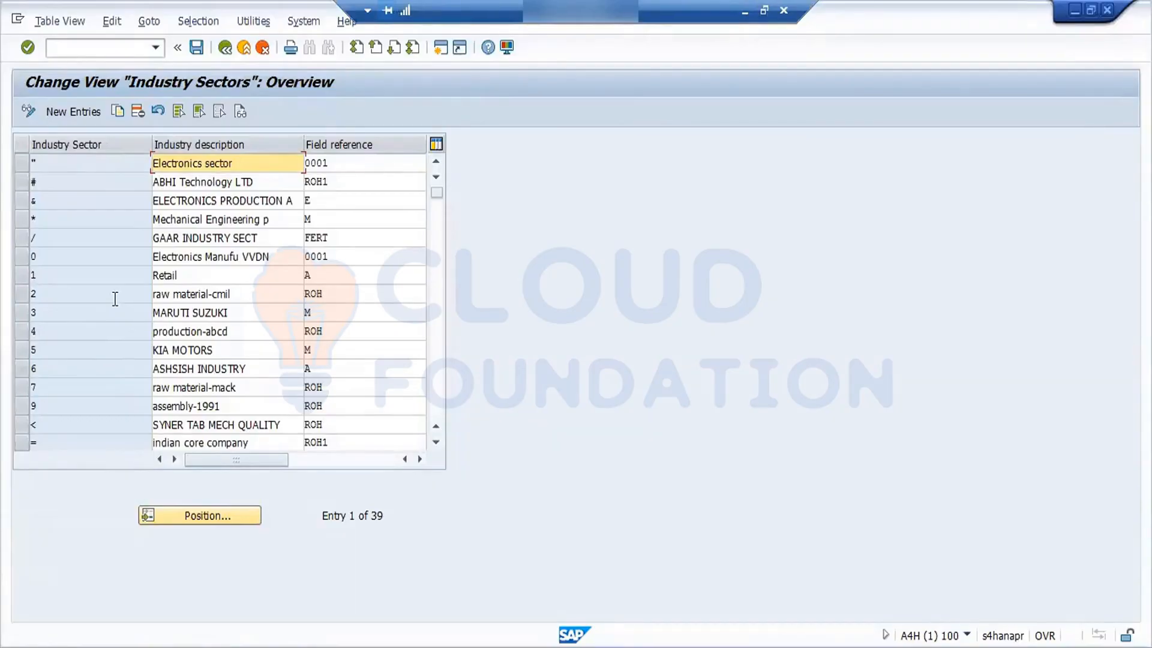
click(191, 312)
click(372, 251)
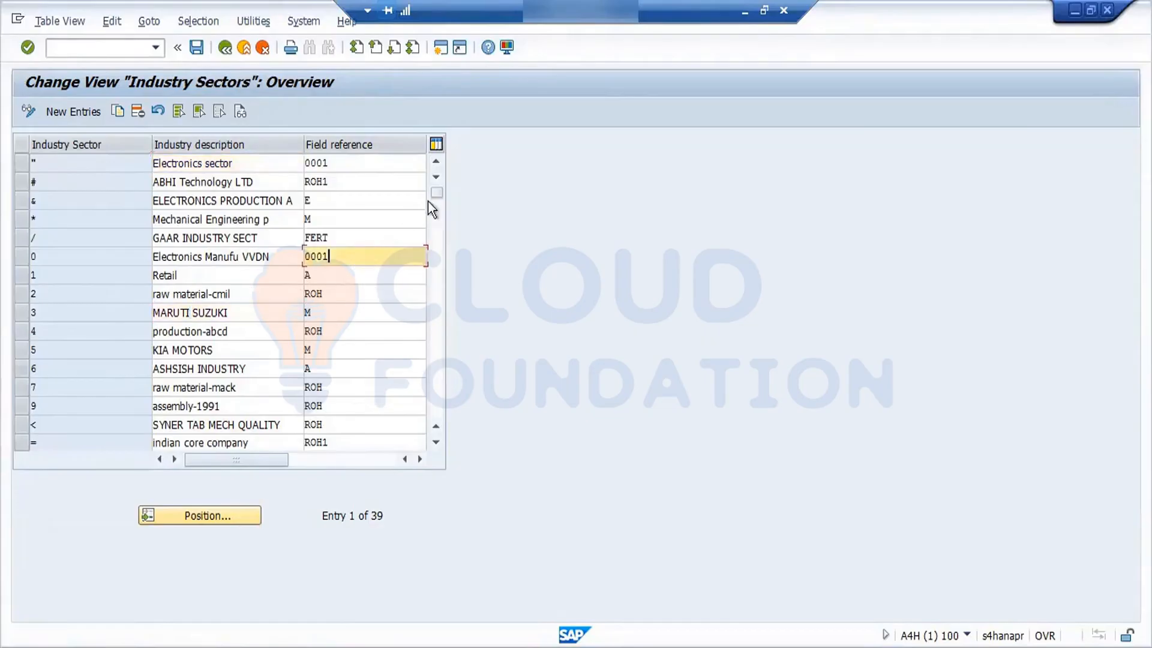
- Examine the industry sector entries with their descriptions and field references, down to the Mechanical engineering and Pharmaceuticals rows
drag(435, 191, 442, 253)
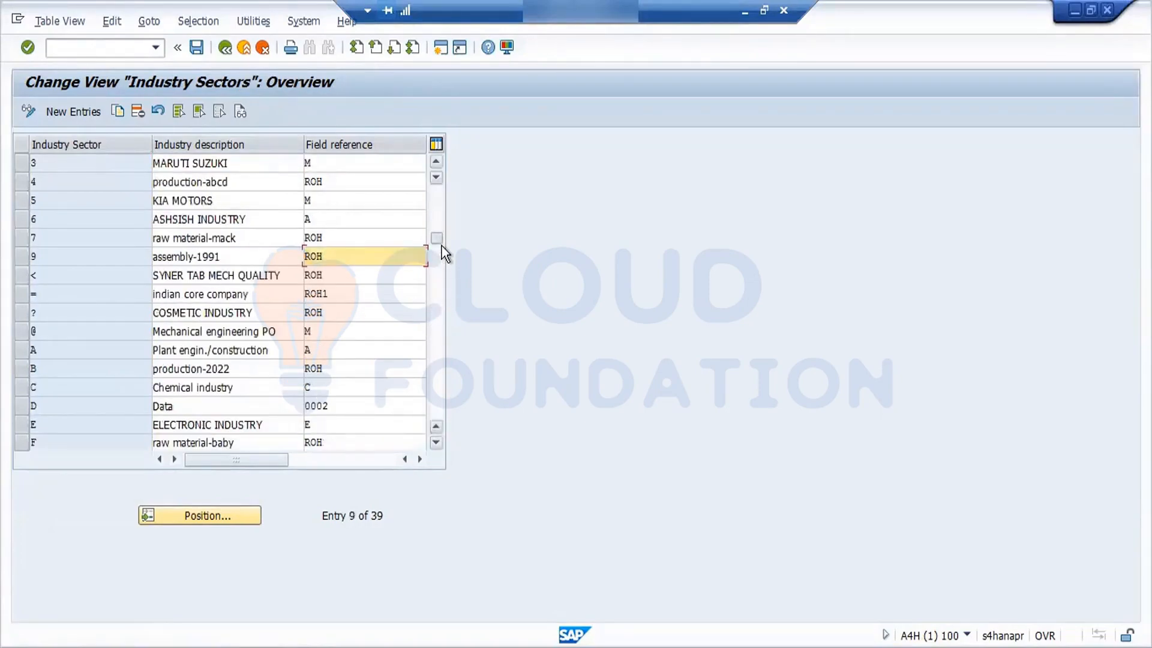
click(18, 219)
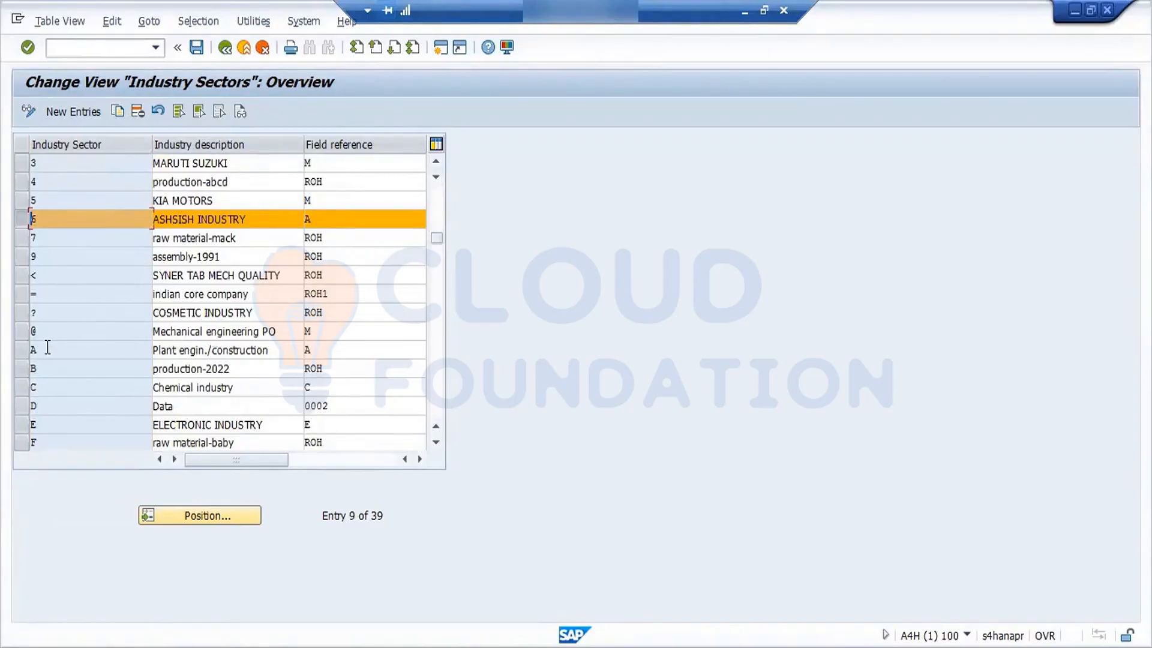
click(437, 445)
click(437, 446)
click(437, 446)
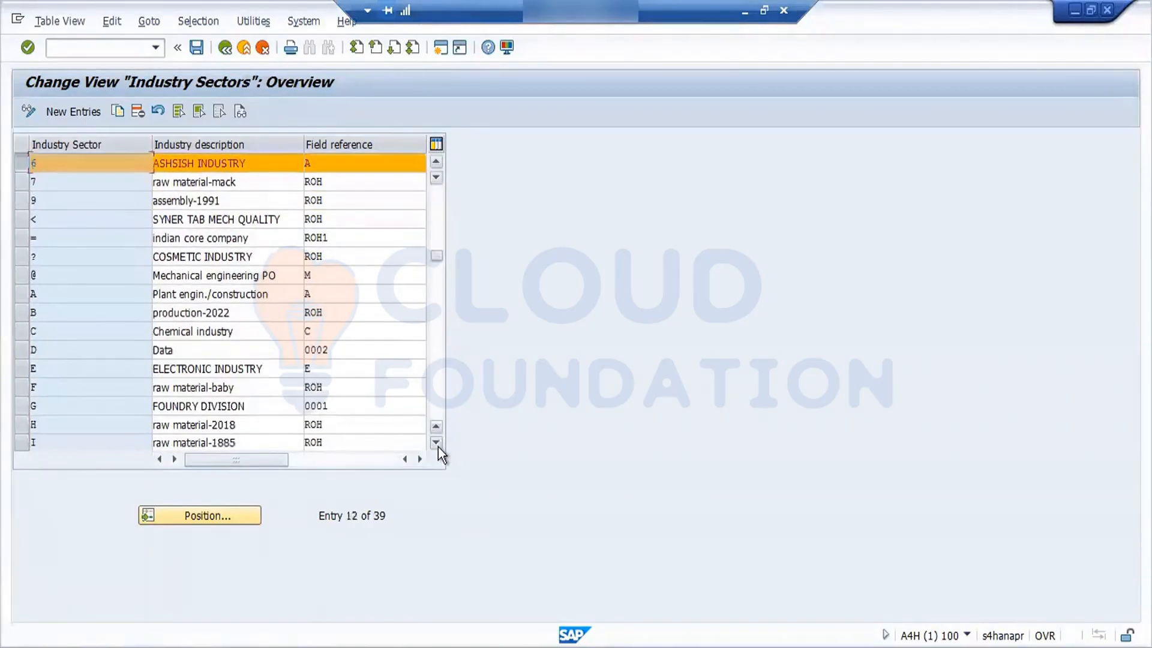
click(437, 446)
click(438, 446)
click(437, 446)
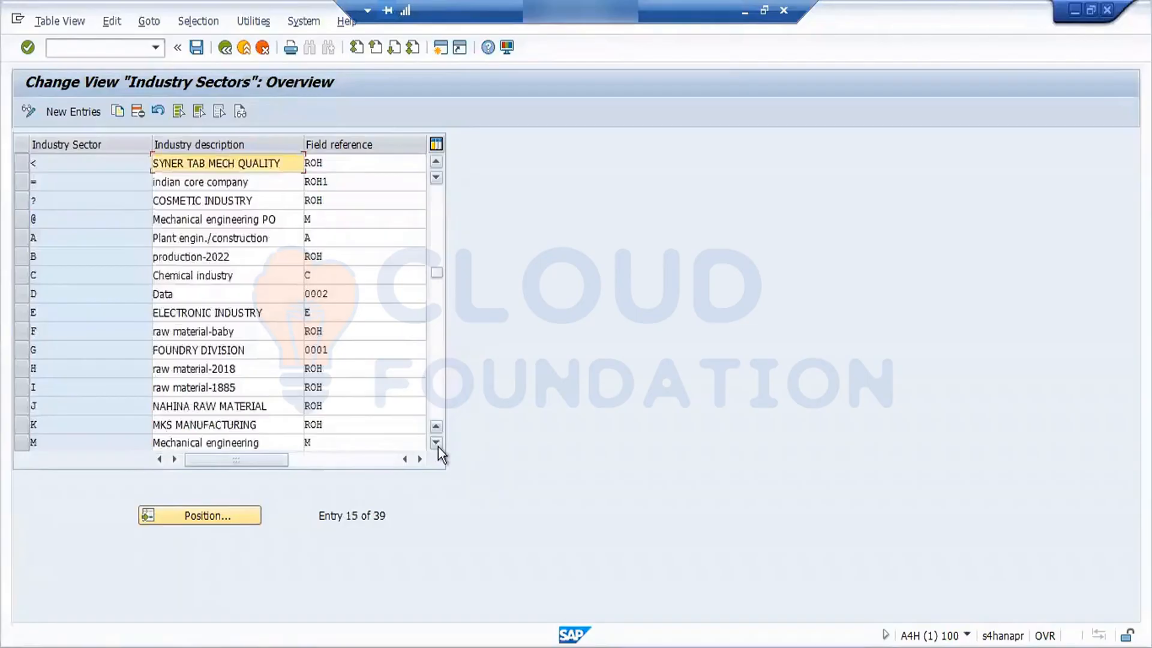
click(437, 446)
click(438, 446)
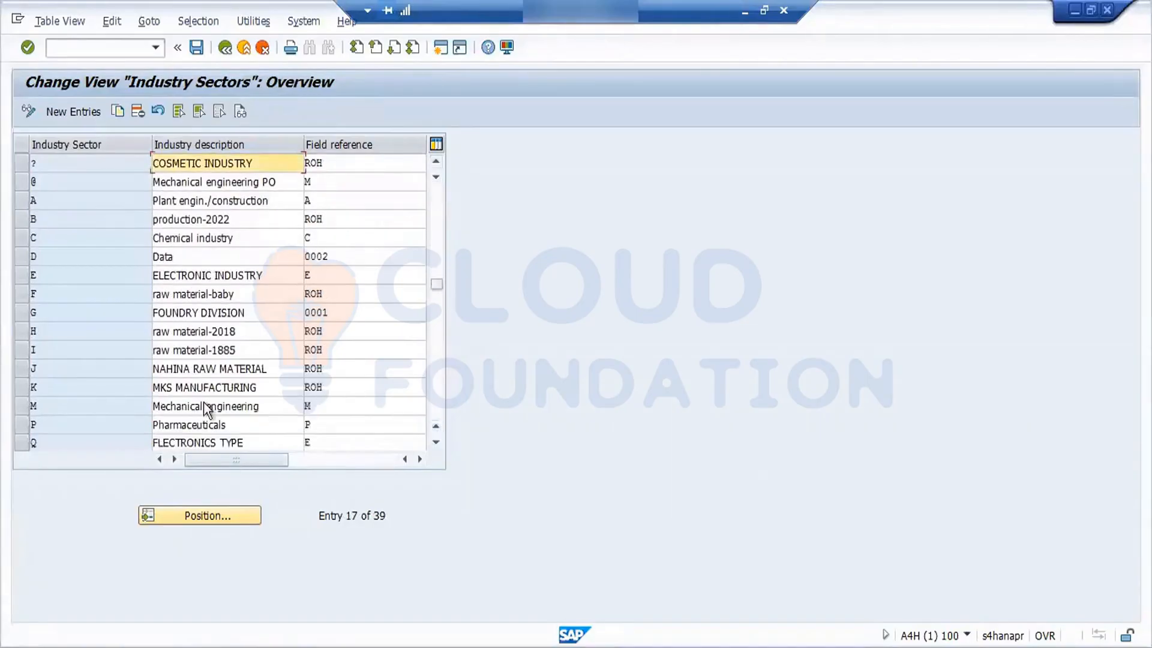
- Select the Mechanical engineering industry sector entry with field reference M and save the Industry Sectors view
click(261, 402)
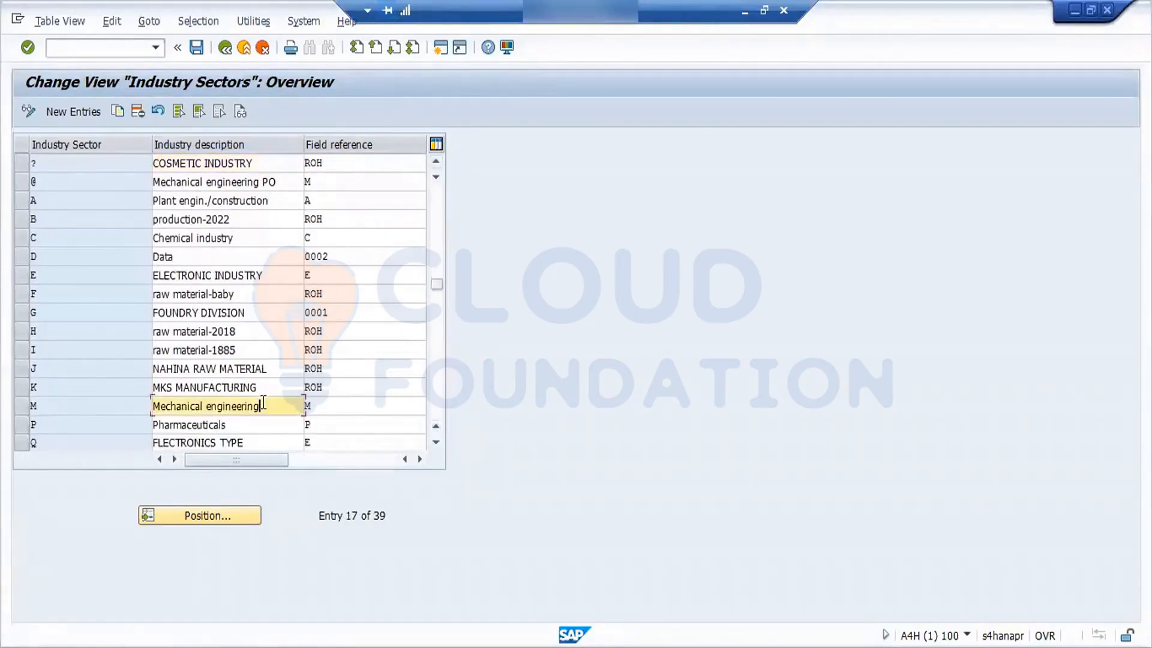
click(24, 407)
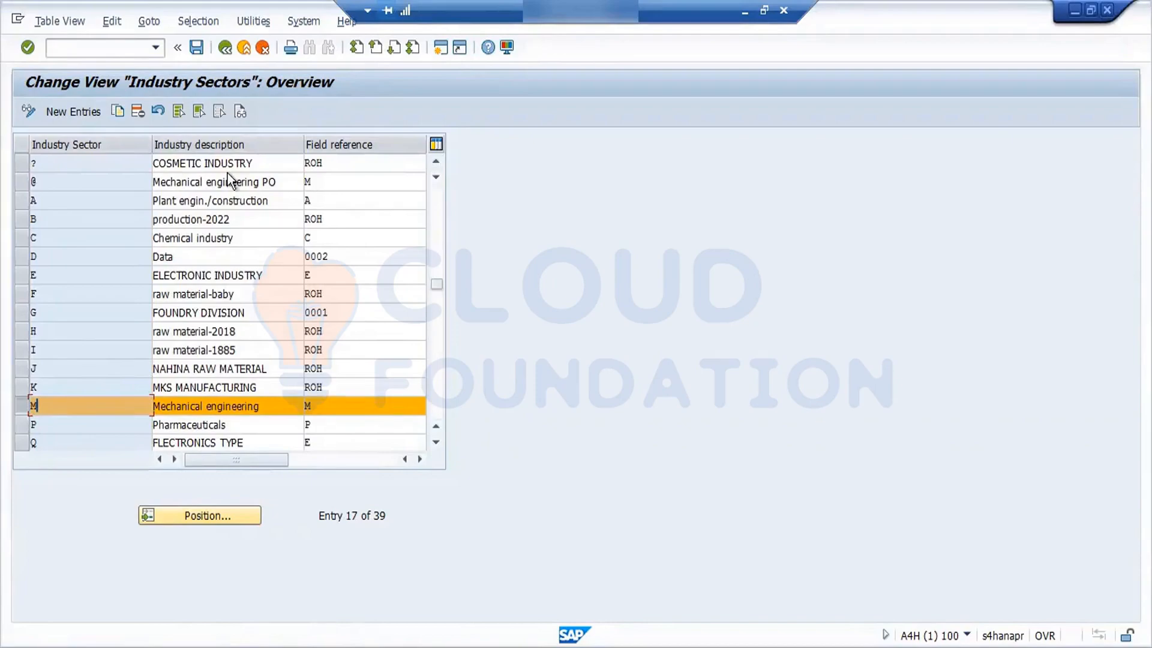
click(312, 405)
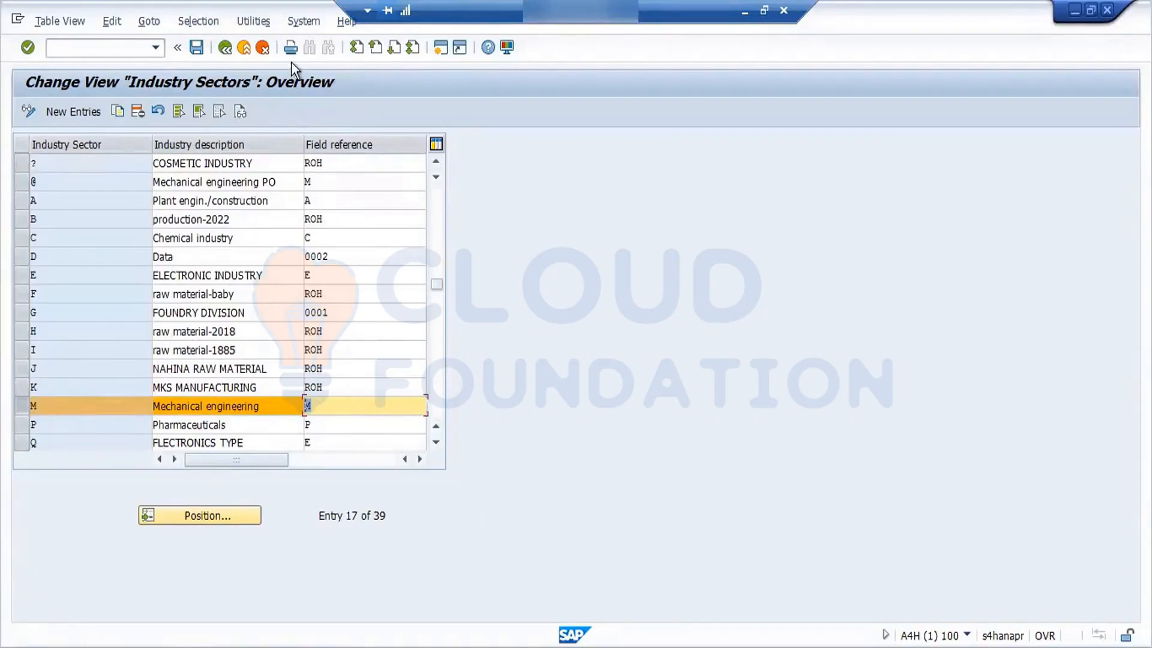
click(197, 47)
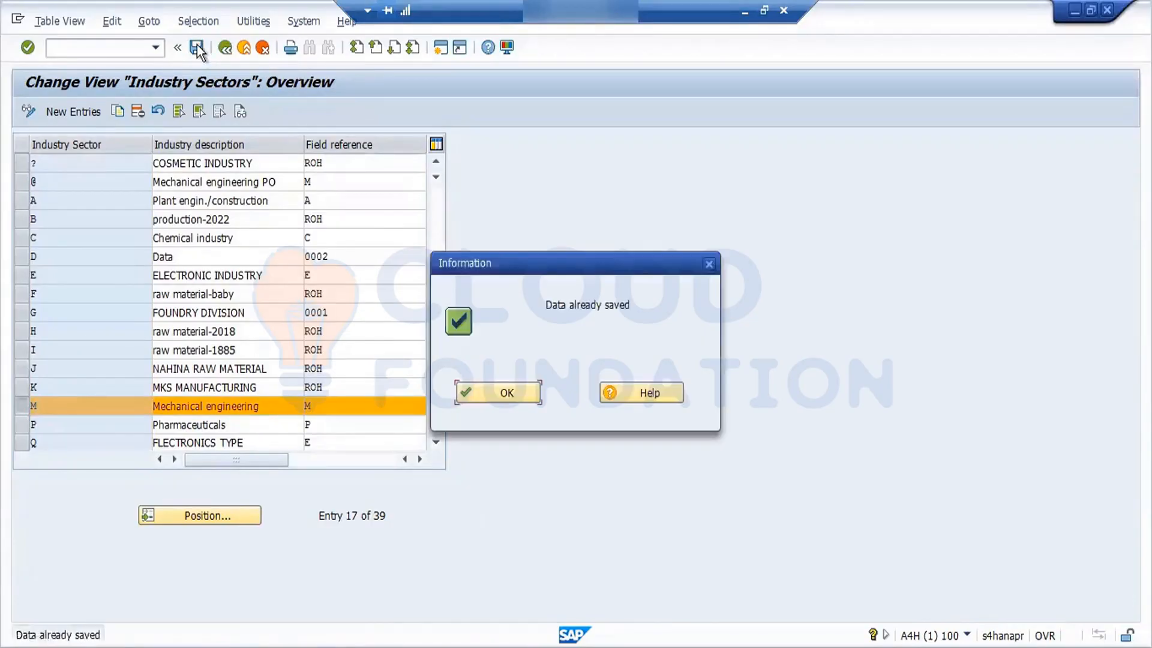
click(481, 401)
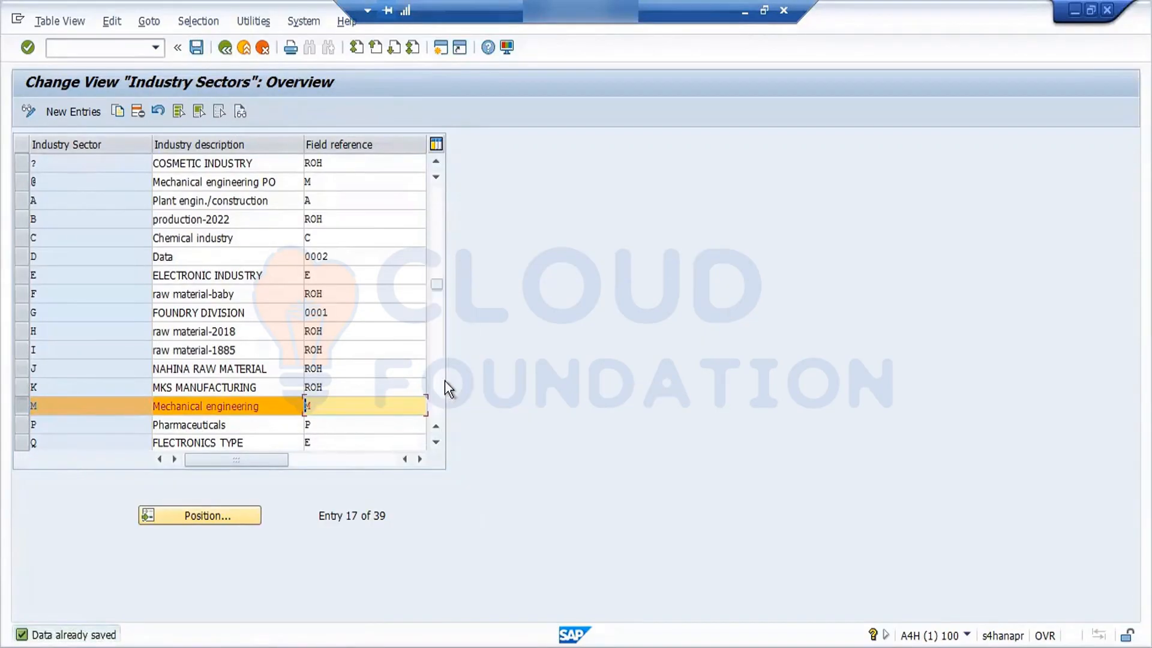
- Return to the IMG structure and open Define Output Format of Material Numbers under Material Master, Basic Settings
click(224, 48)
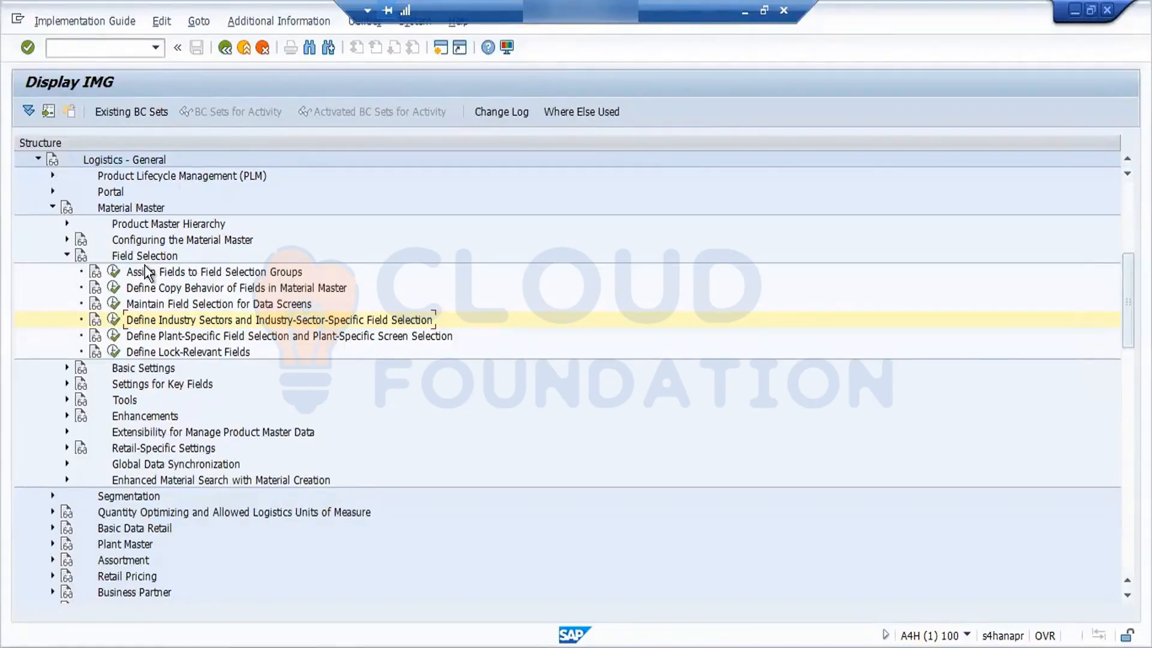
click(67, 256)
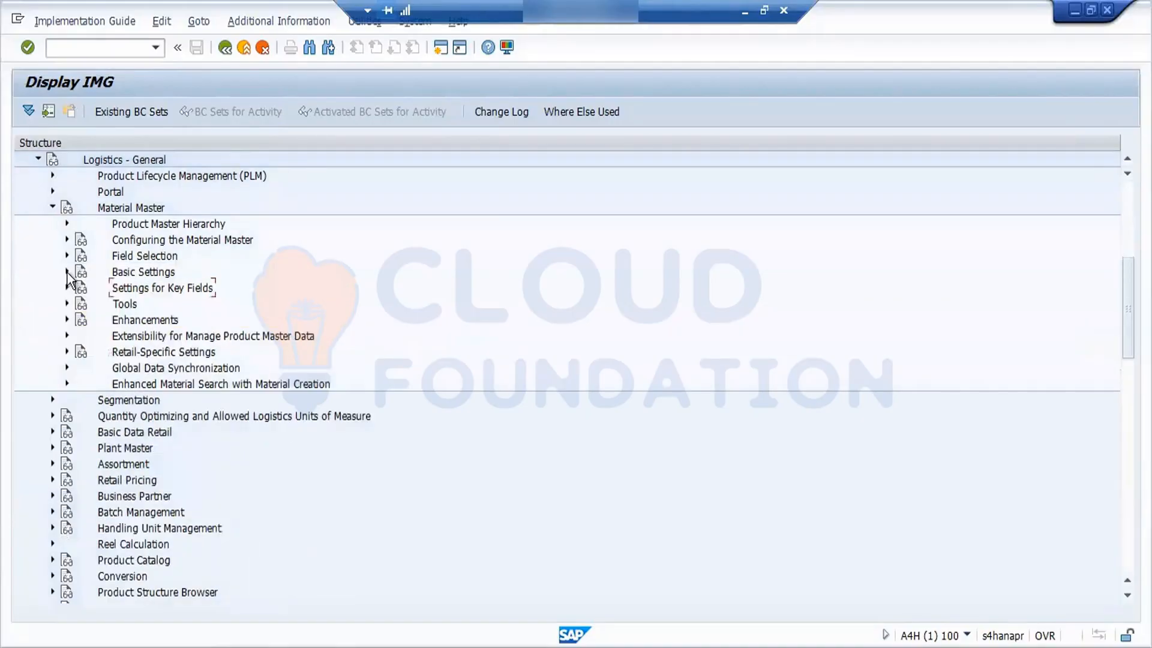
click(68, 272)
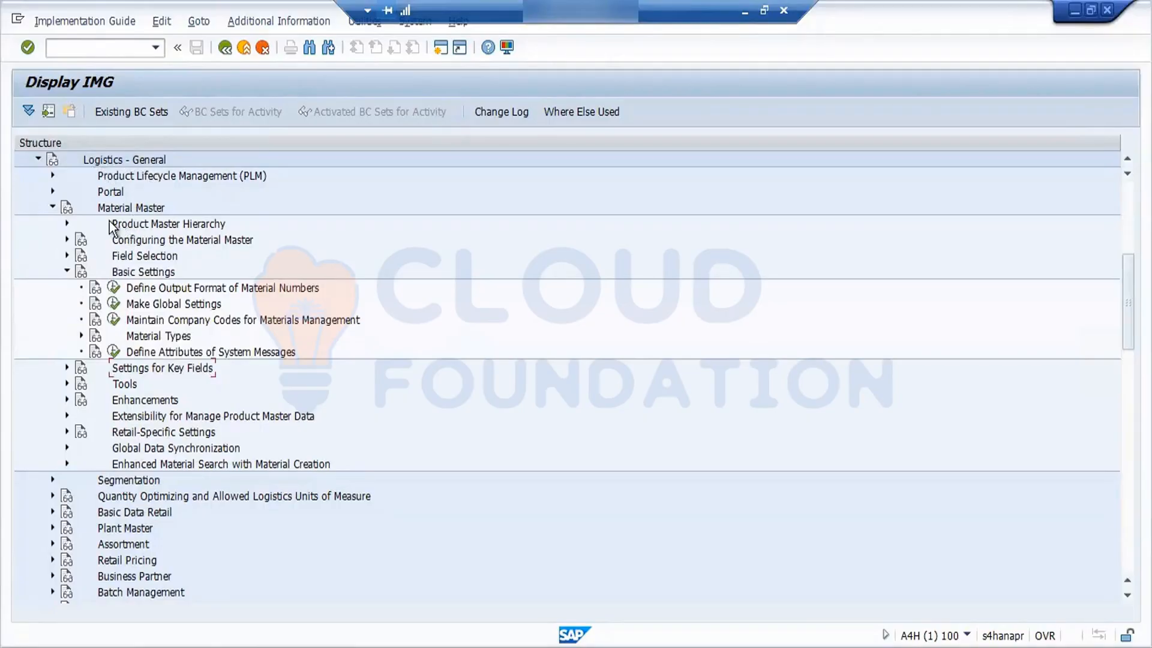
click(114, 289)
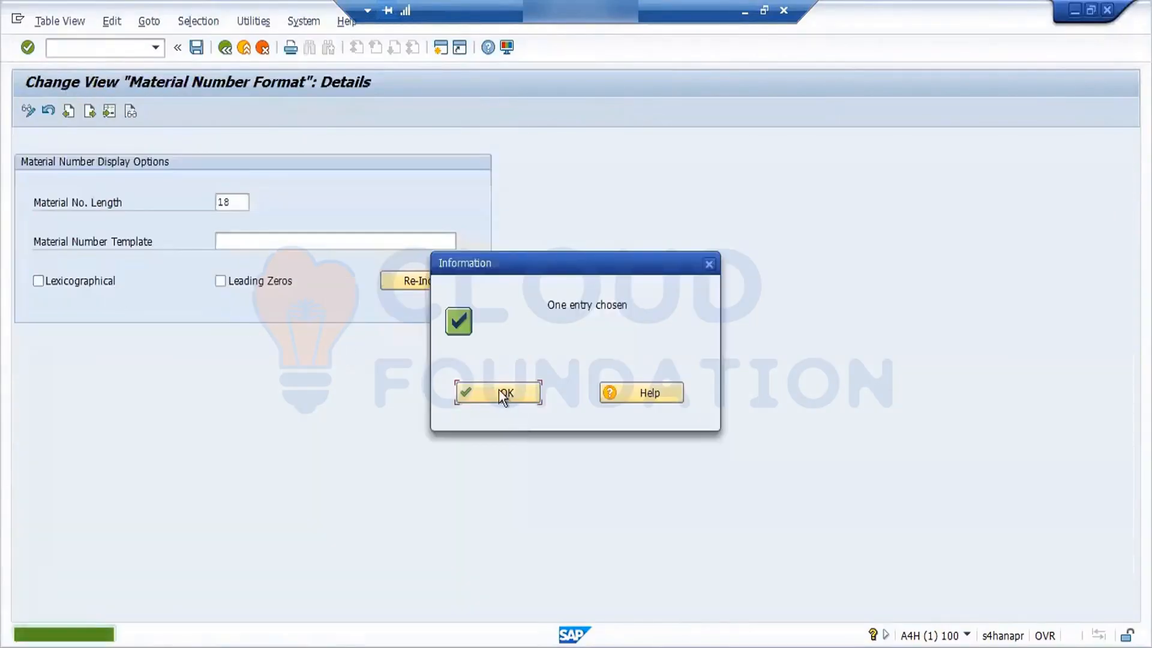
click(511, 394)
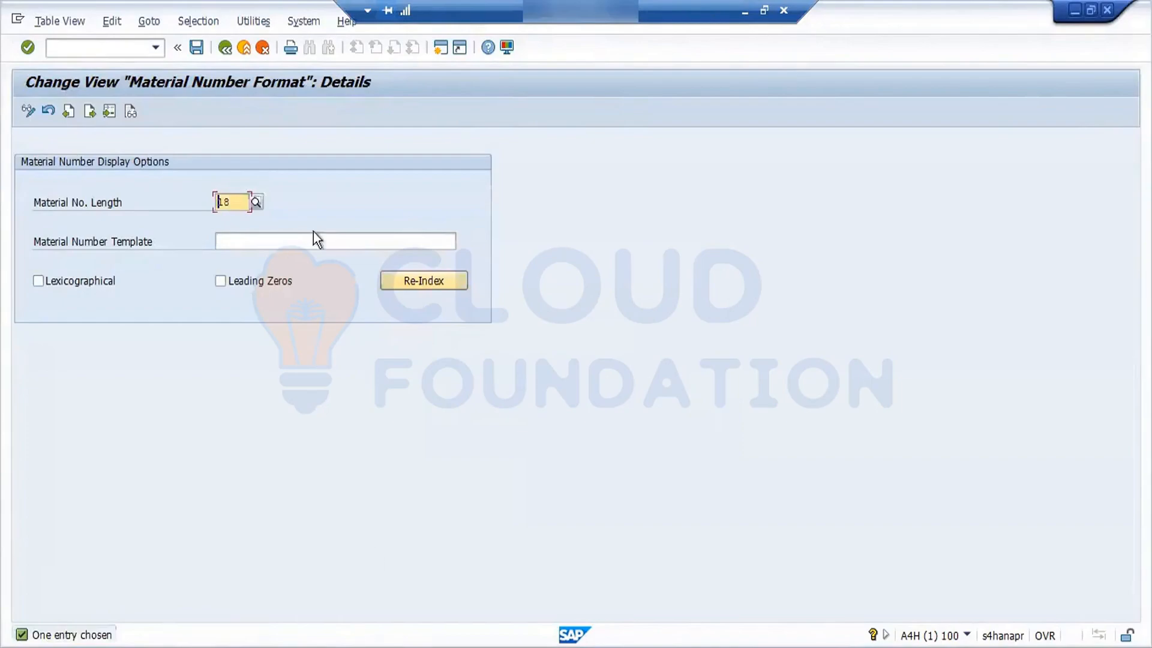
- Switch to the Word document and add the line "Length --- 40 Length" under Material Master, followed by a new line
double_click(228, 206)
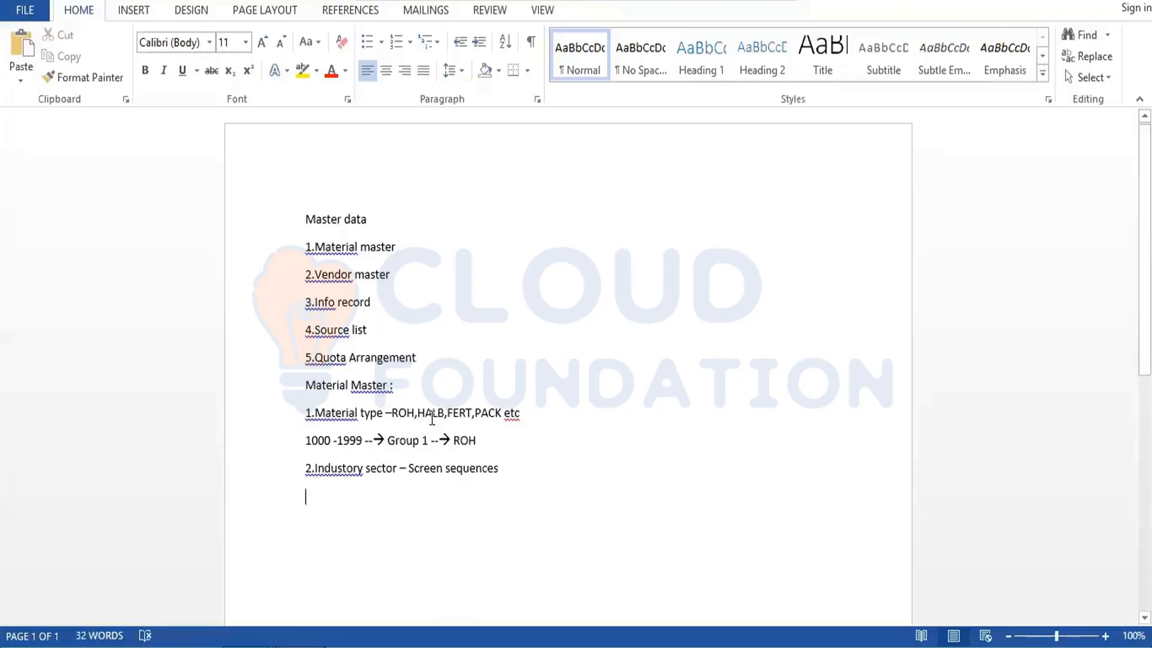
click(401, 388)
key(Return)
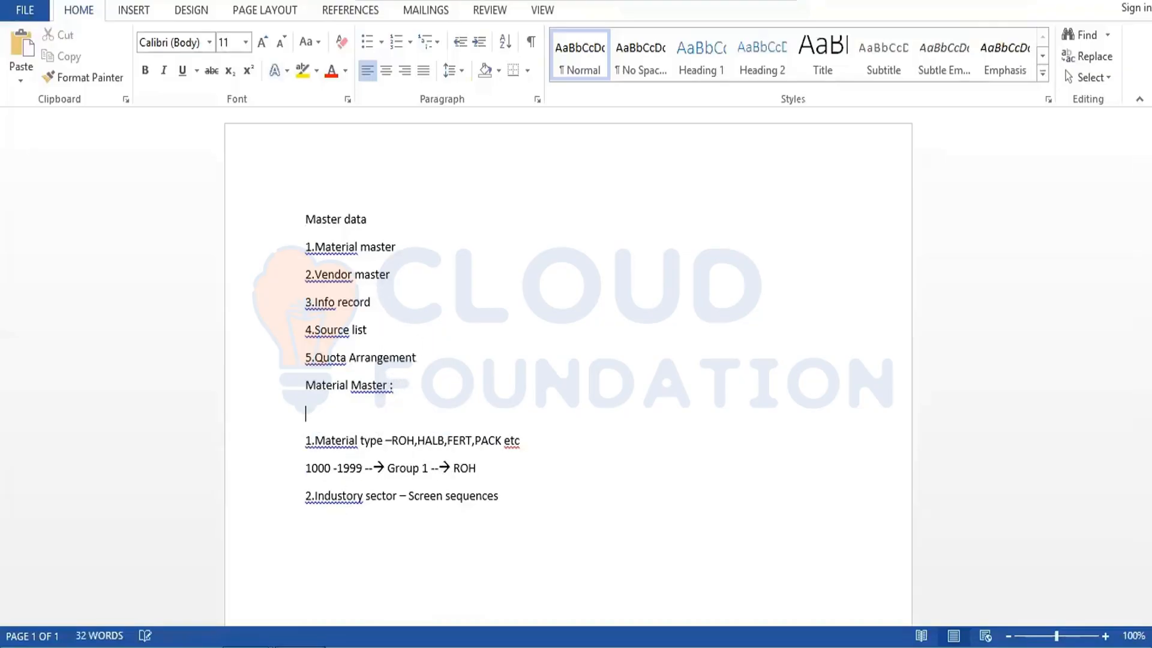
text(Lent)
key(BackSpace)
text(gth ---)
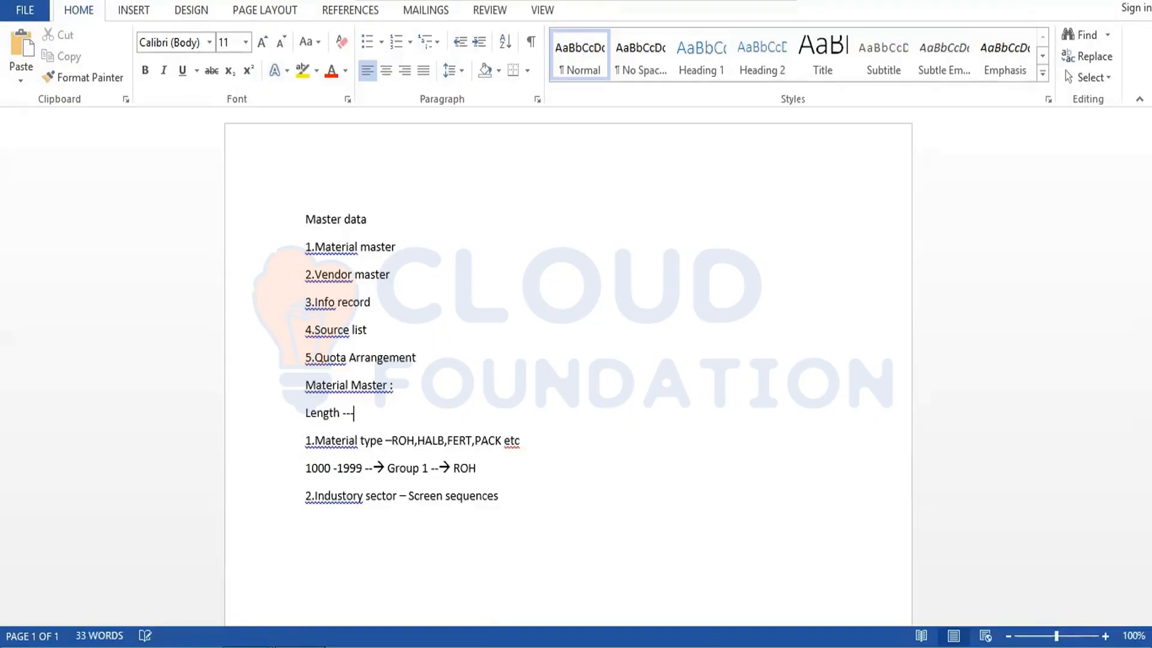
text( 40 Leng)
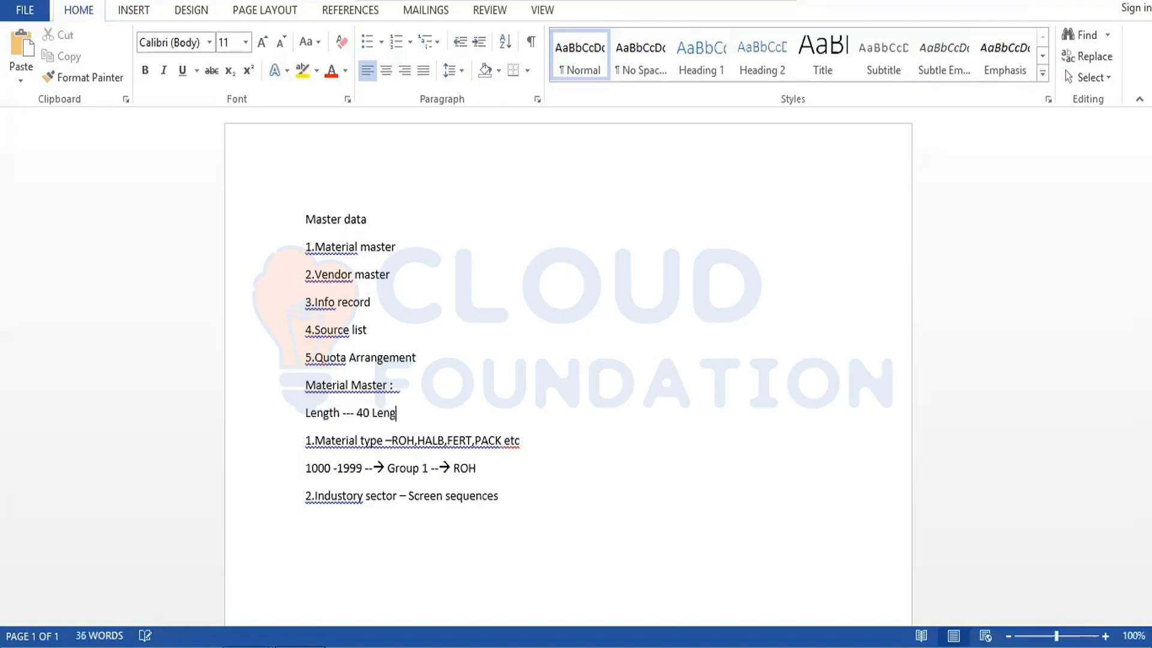
text(th)
key(Return)
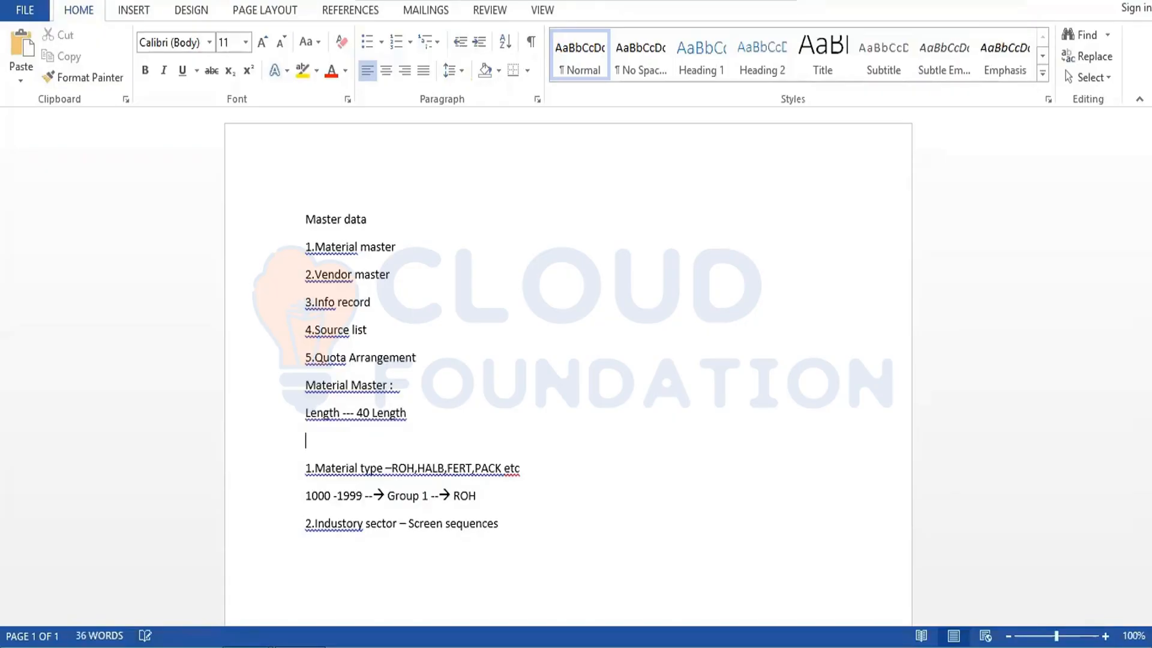
- Write "18 –ECC ----→40 Length" on the line below "Length --- 40 Length"
text(18)
text( --)
text(ECC )
text(------)
text(>40 )
text(Length)
drag(318, 443, 307, 444)
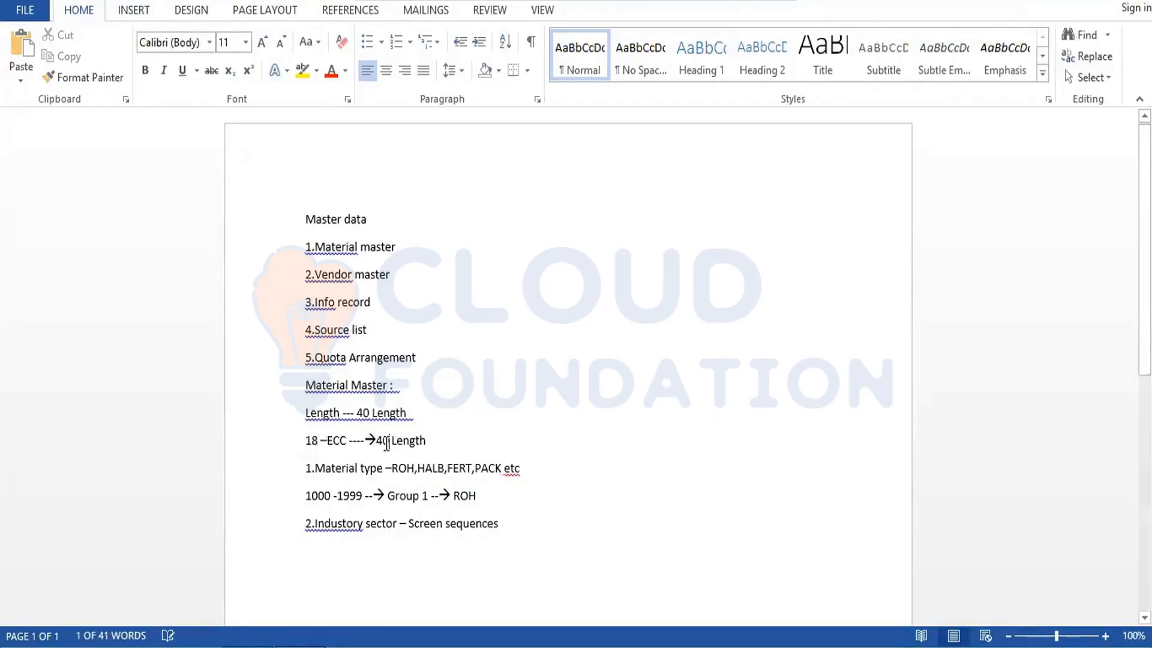
click(387, 444)
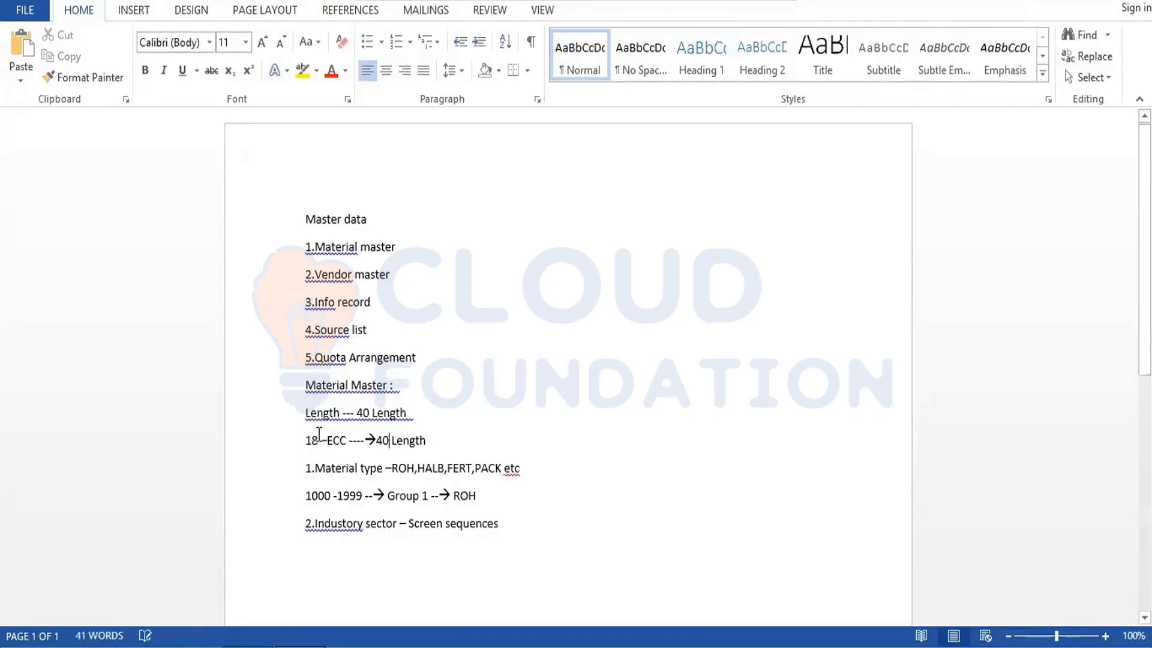
click(438, 442)
key(Return)
key(Return)
key(Return)
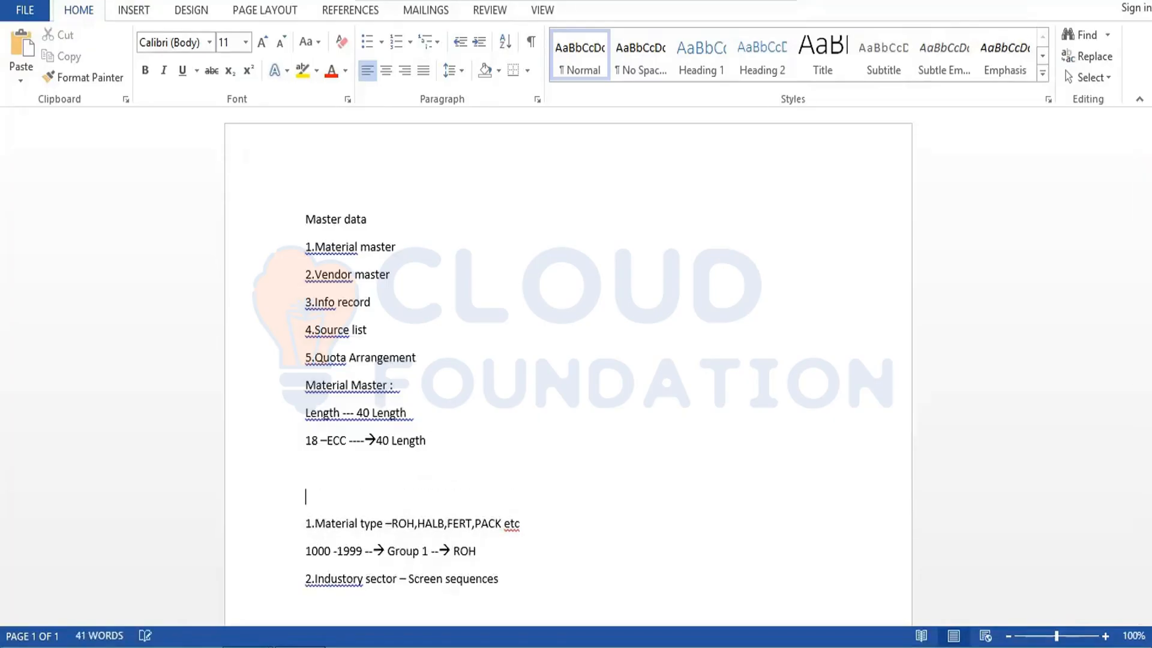
key(Up)
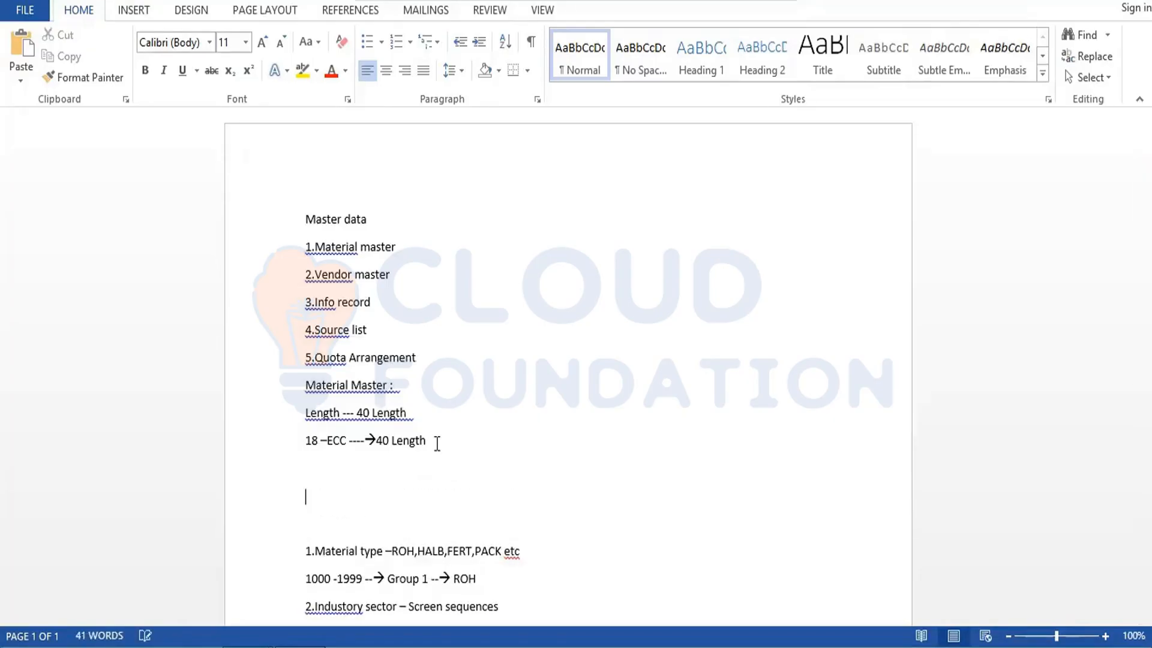
text(1000)
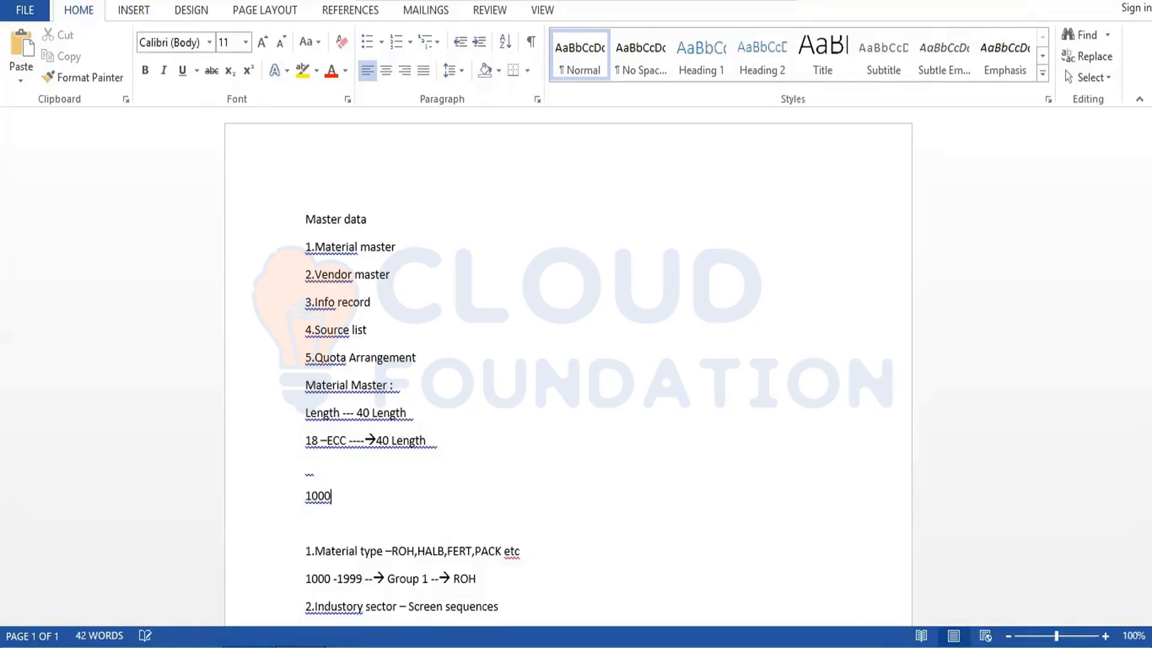
text(00000000000000)
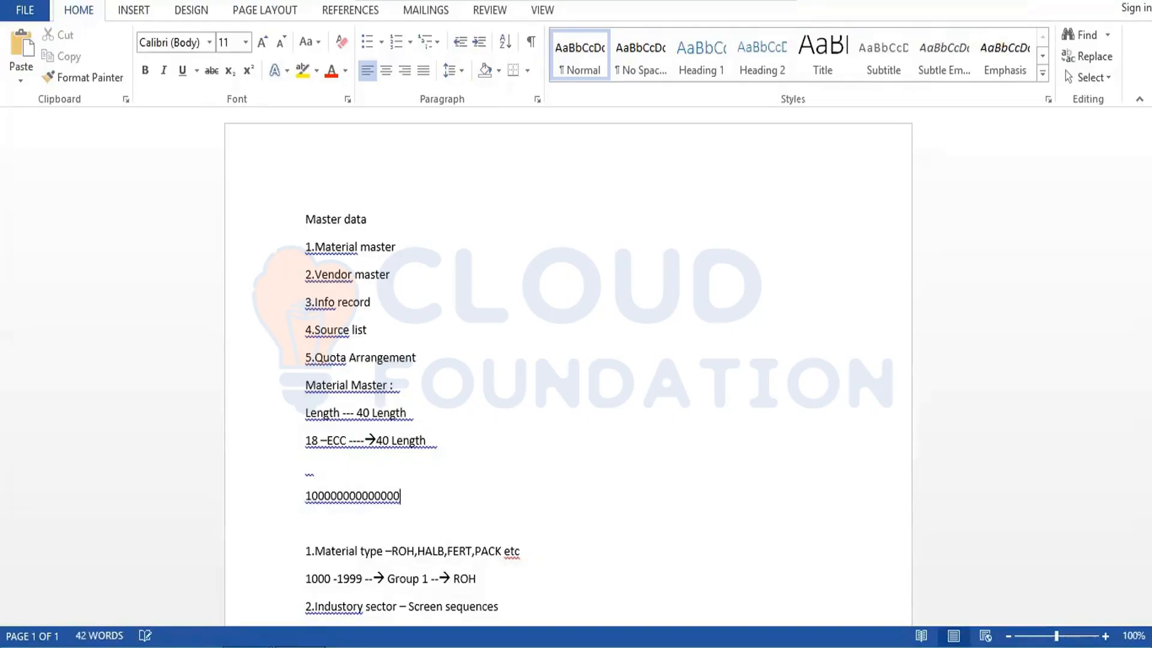
text(000000  --- 199999)
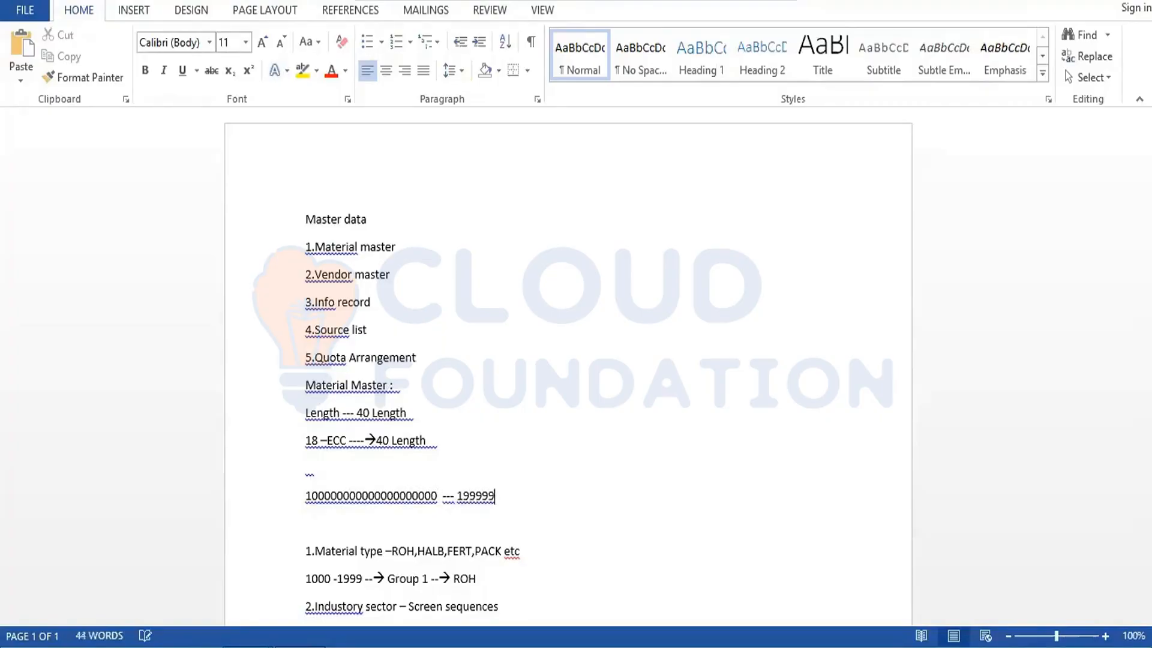
text(99999999999999)
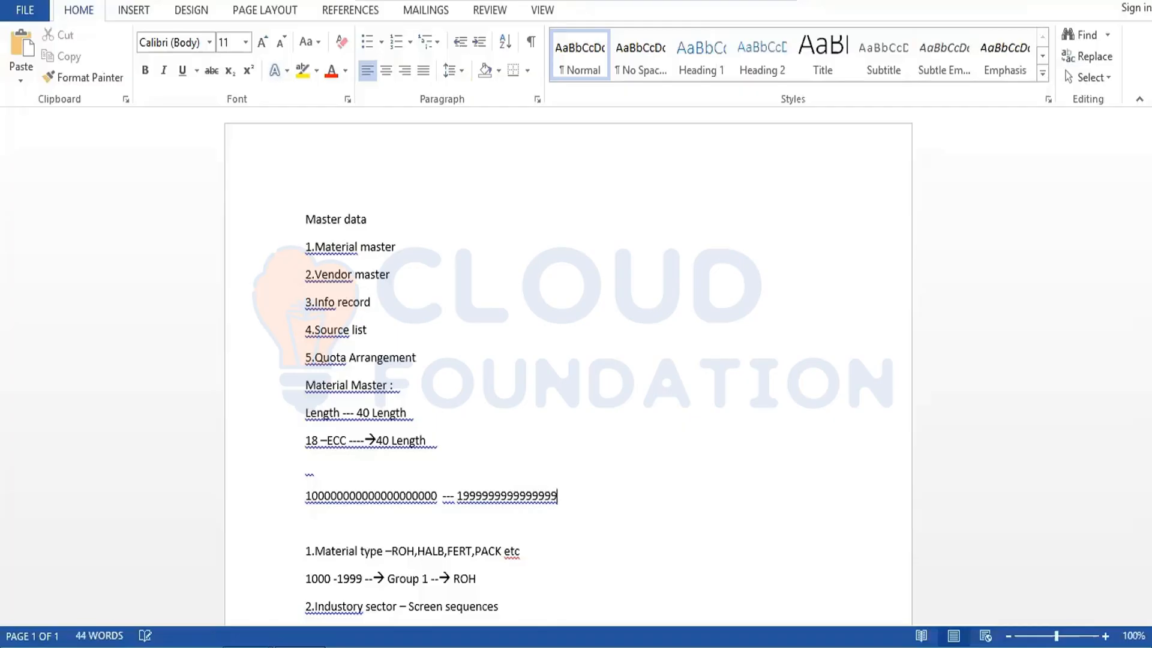
text(99)
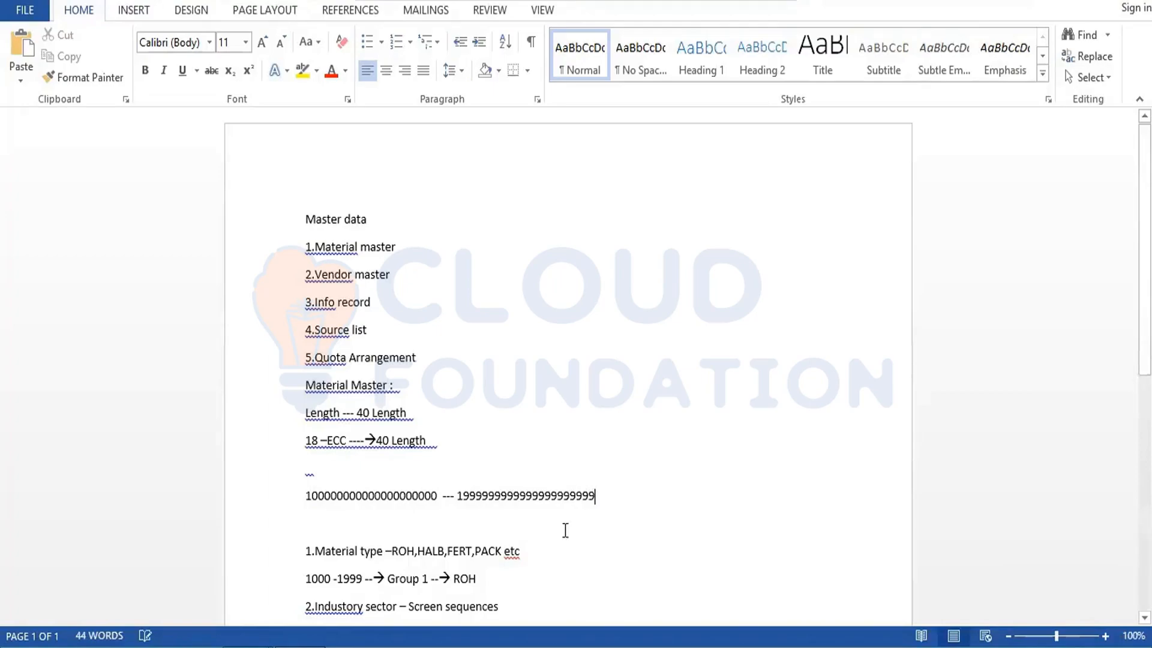
key(Return)
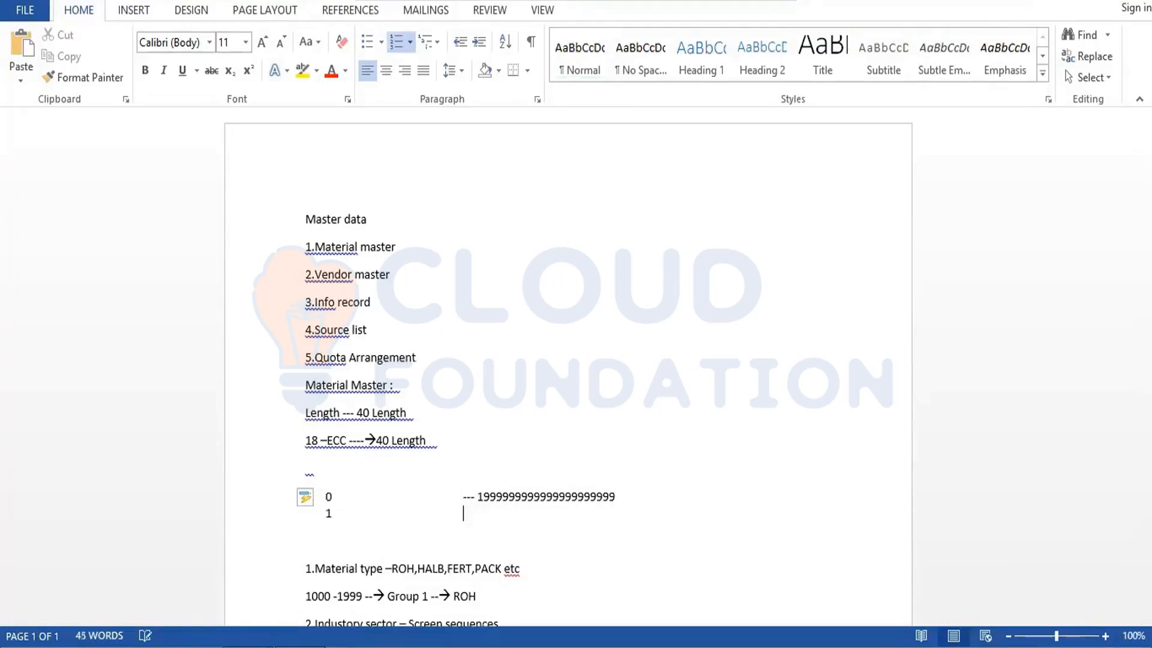
key(ctrl+z)
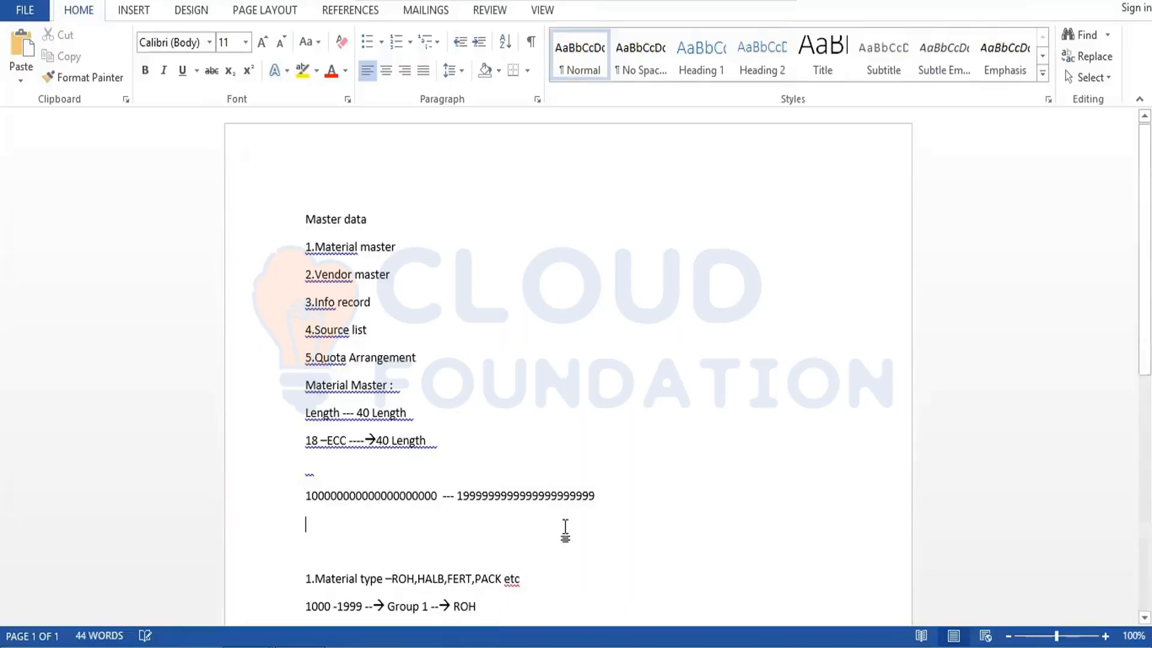
text(00000)
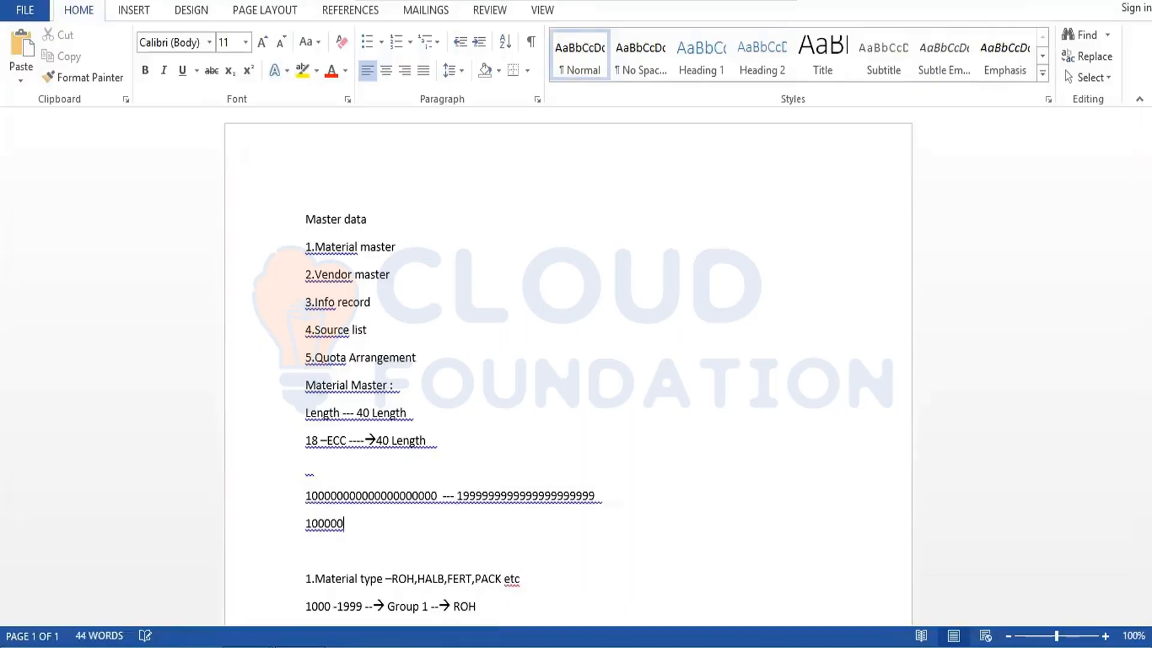
text(00000000000000)
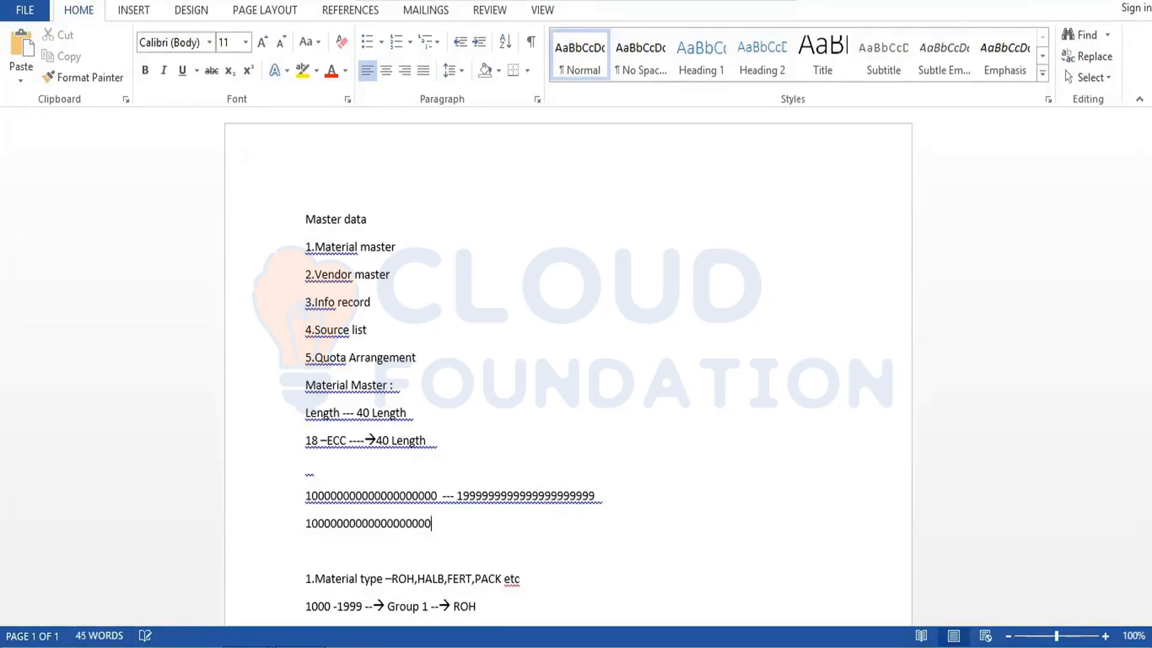
text(1)
key(Return)
text(1000)
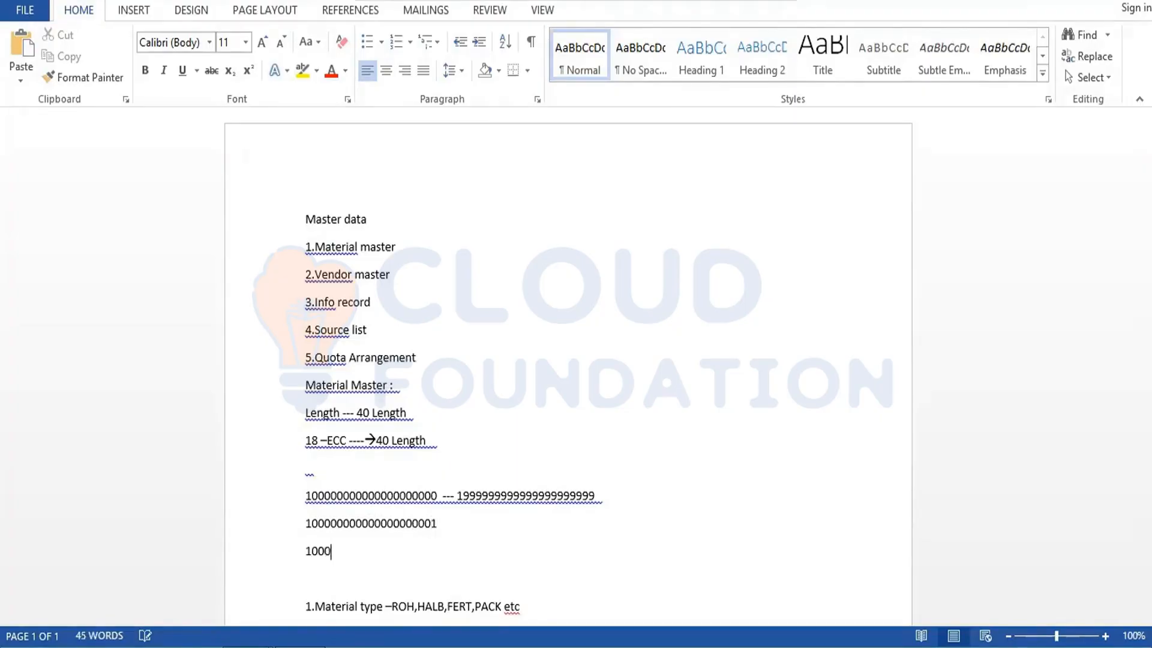
text(0000000000000000)
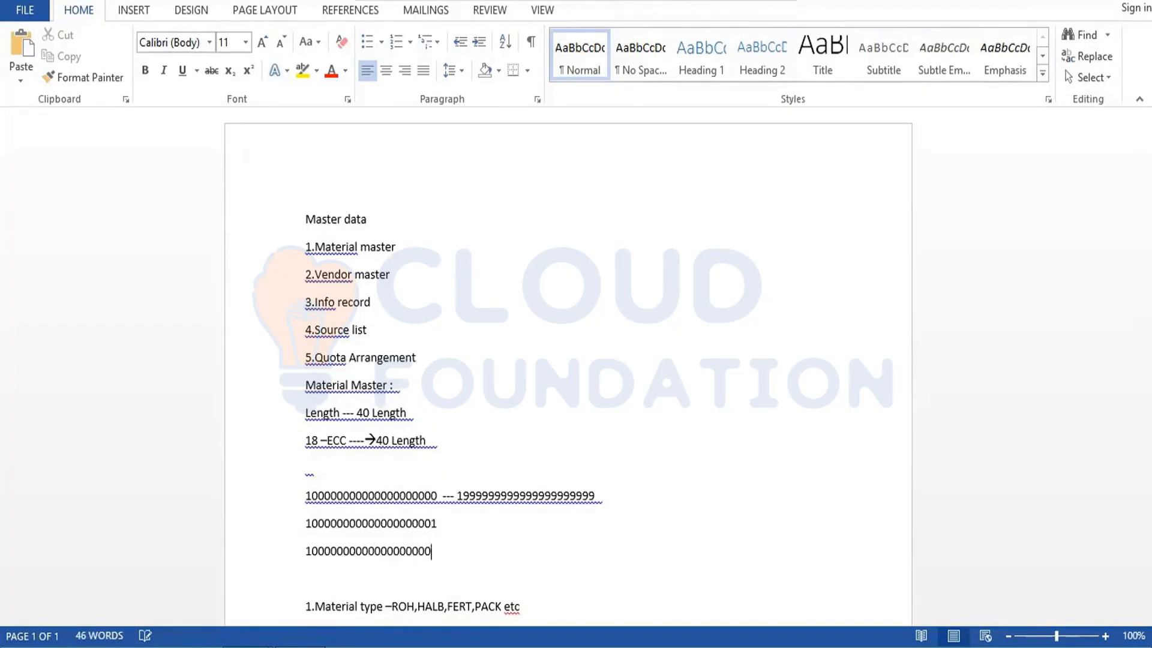
text(2)
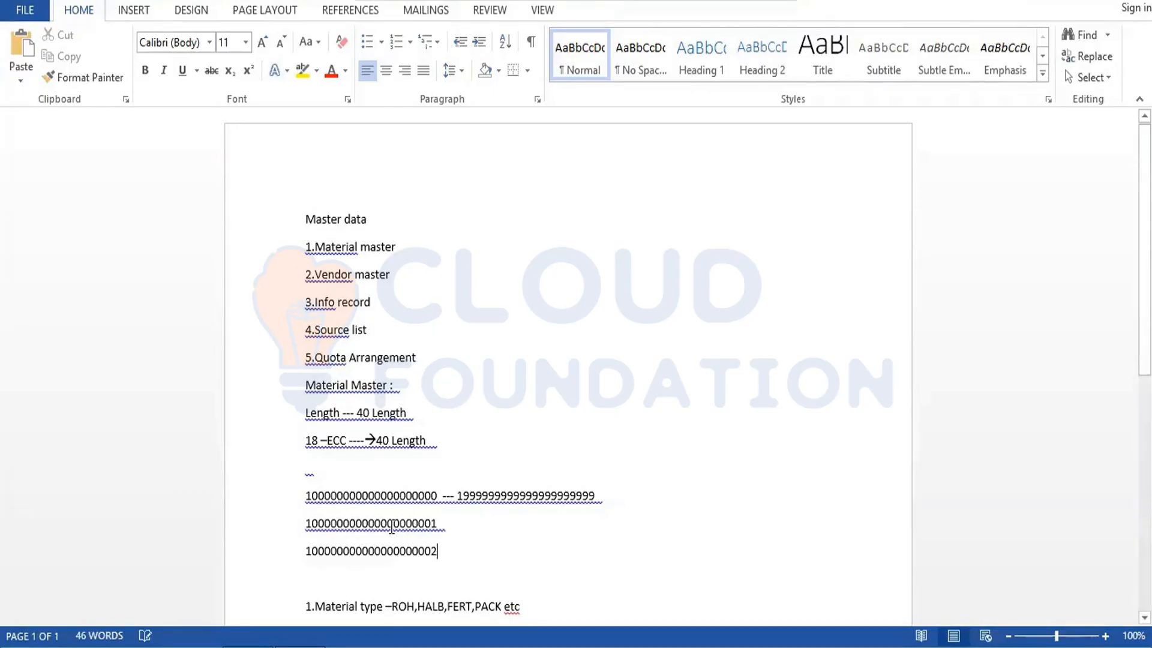
drag(389, 527, 424, 531)
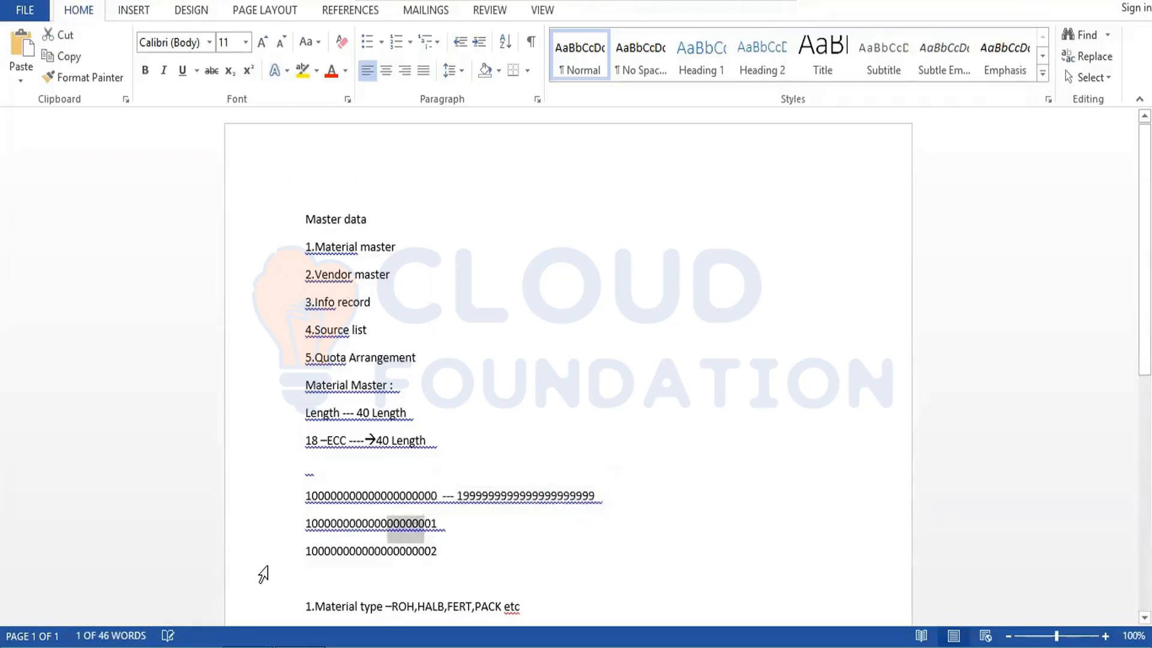
- Switch to SAP, open an additional session, and return to the Material Number Format details to examine the material number length
mouse_move(168, 643)
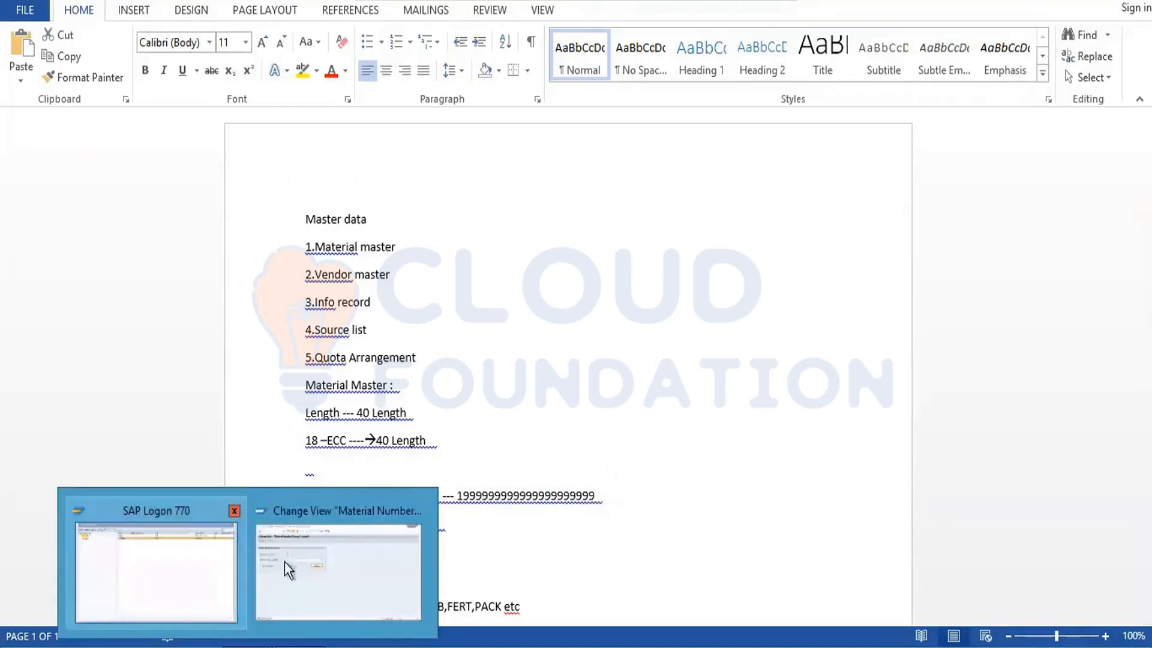
click(308, 574)
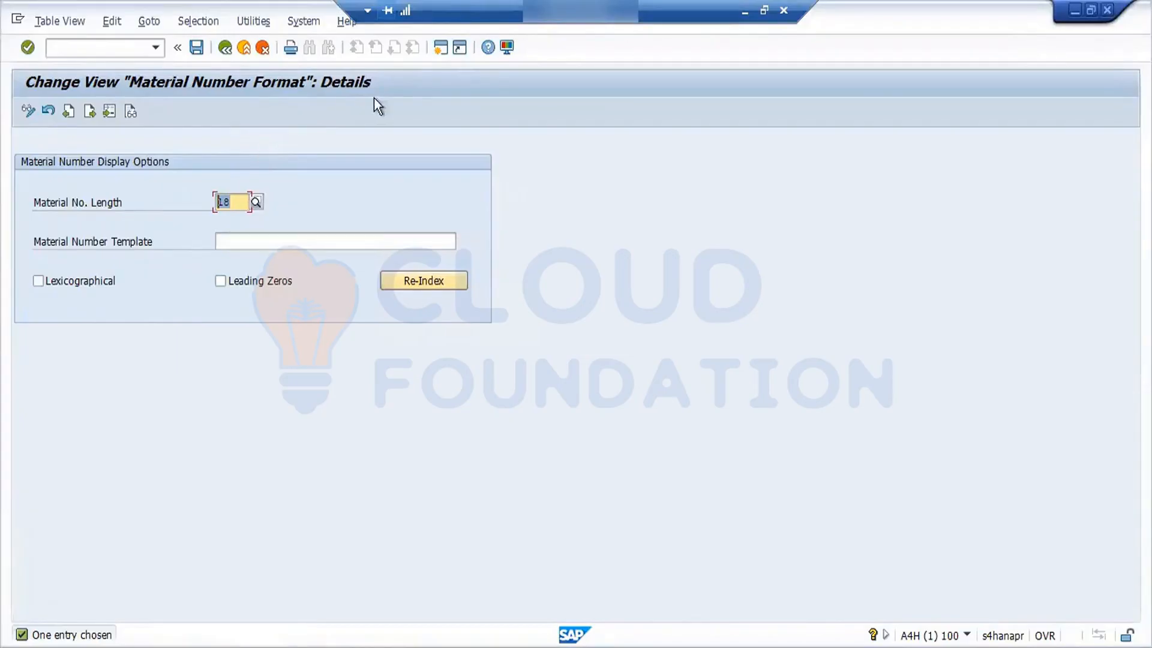
click(443, 48)
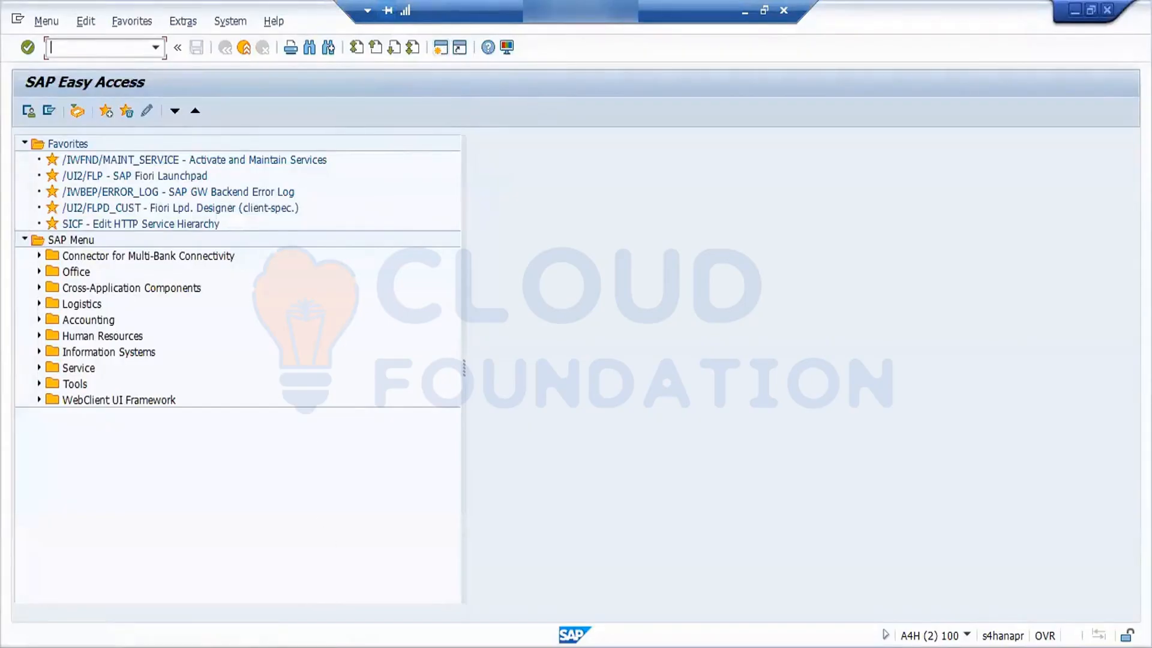
click(308, 583)
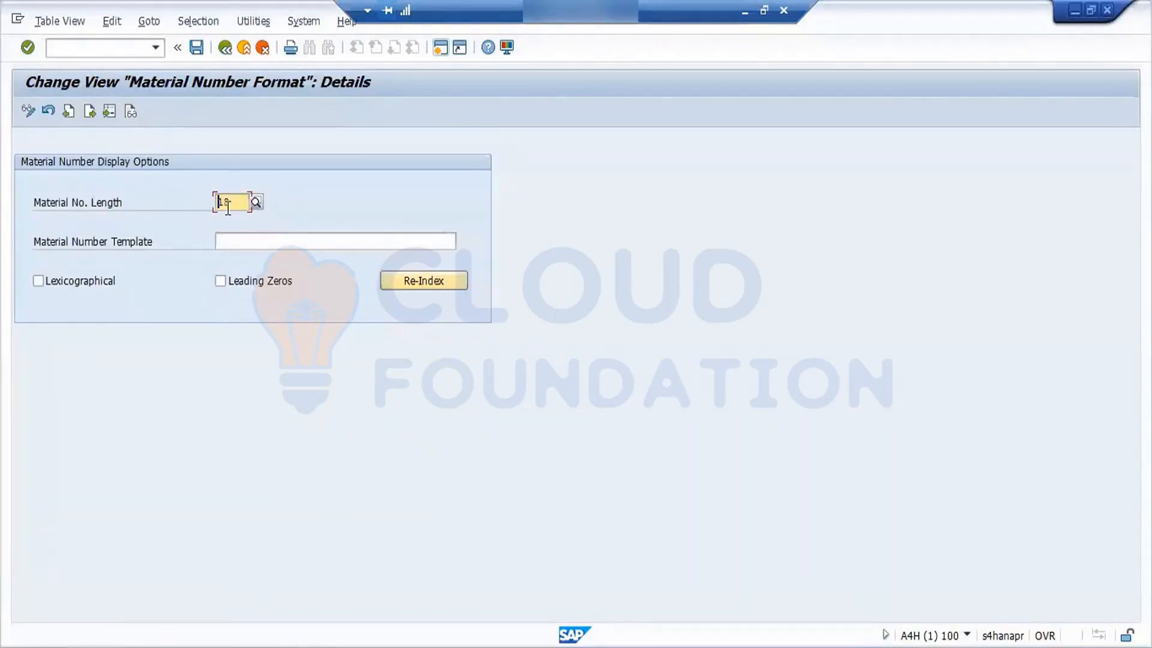
drag(237, 203, 175, 204)
click(93, 287)
- Switch to the Word document and enter the range 10000 – 19999 on the blank line below the ECC line
click(300, 647)
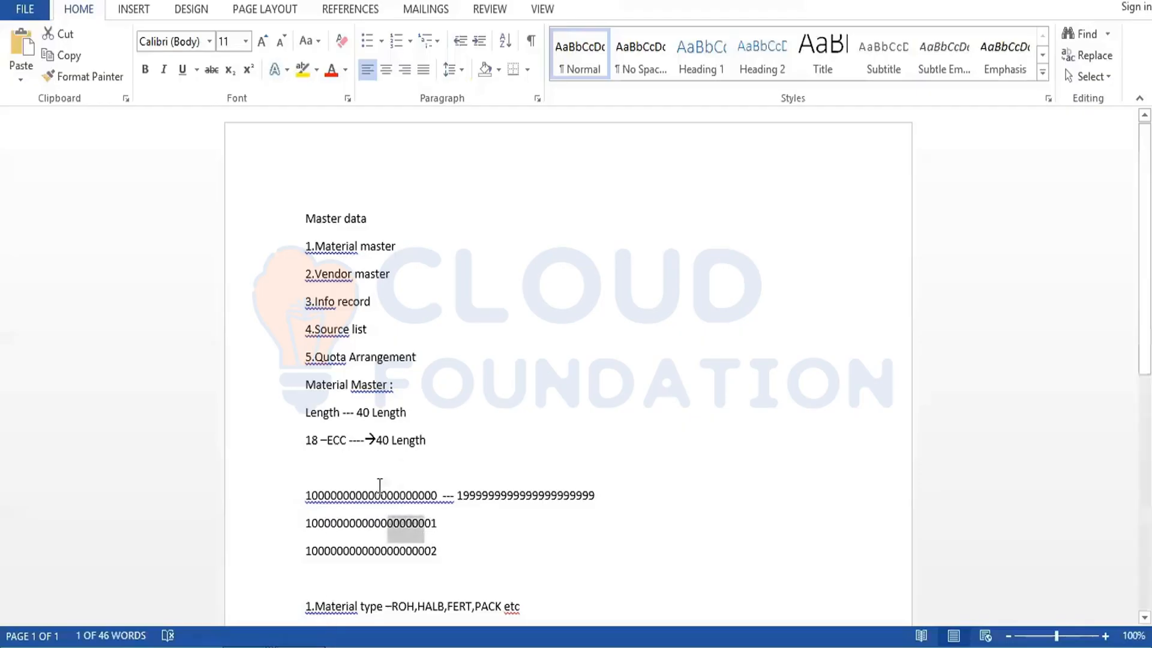
click(320, 474)
text(10000)
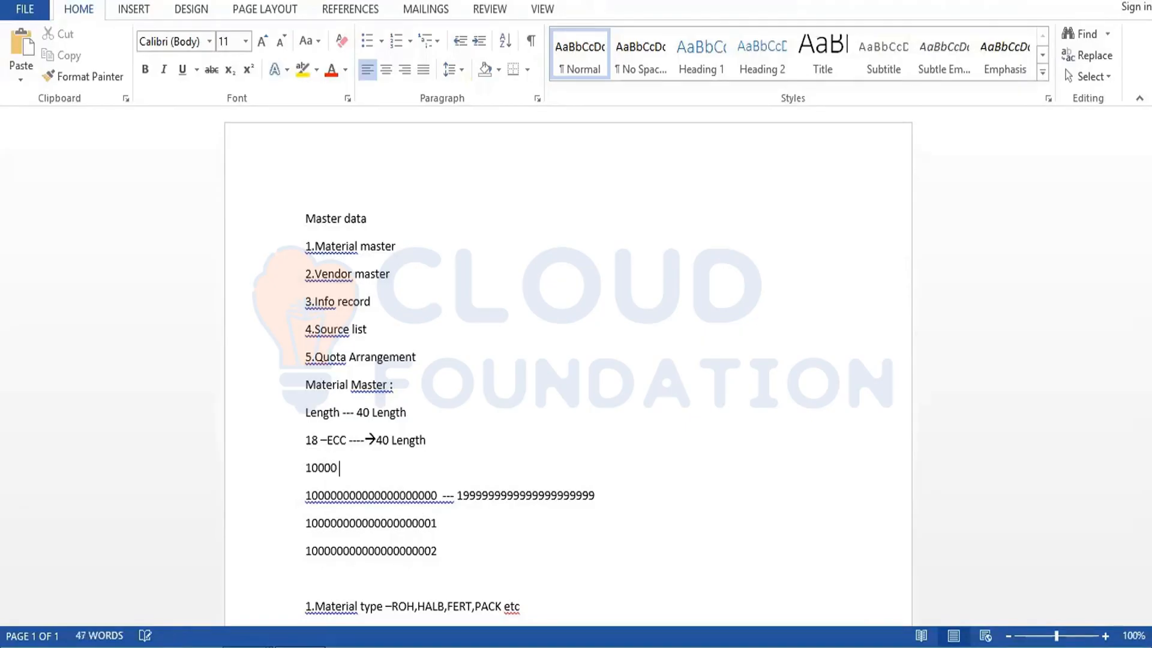
text( - 19999)
key(Return)
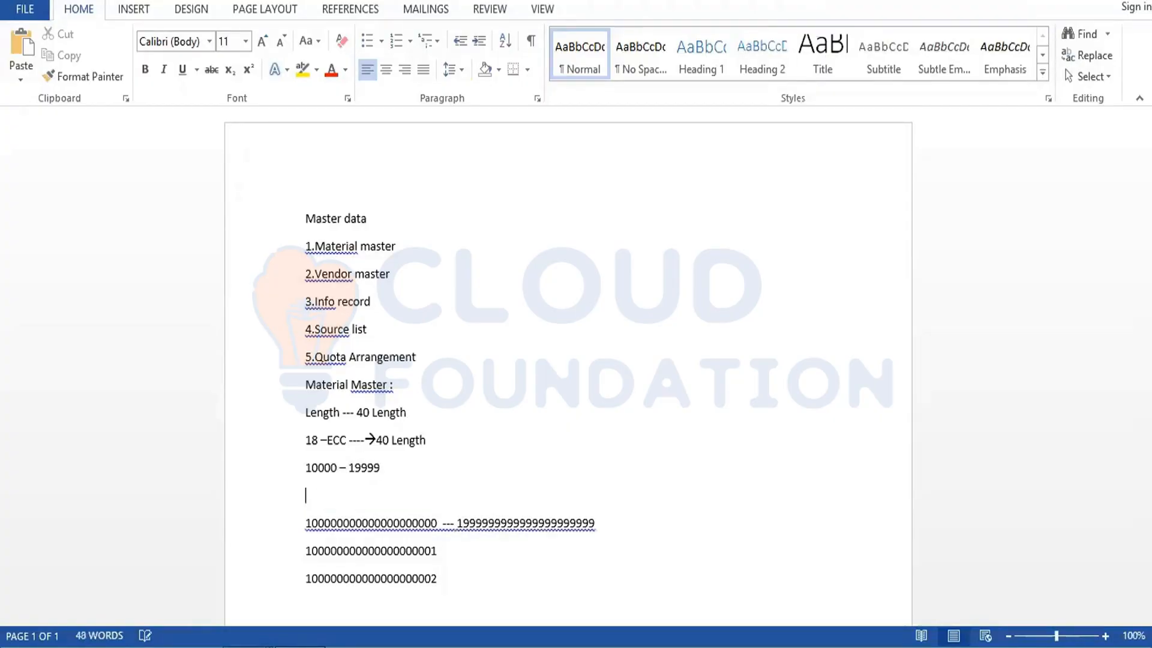
- Enter 10000 padded with leading zeros below the 10000 – 19999 line, and delete that padded number again
text(000000000000000010000)
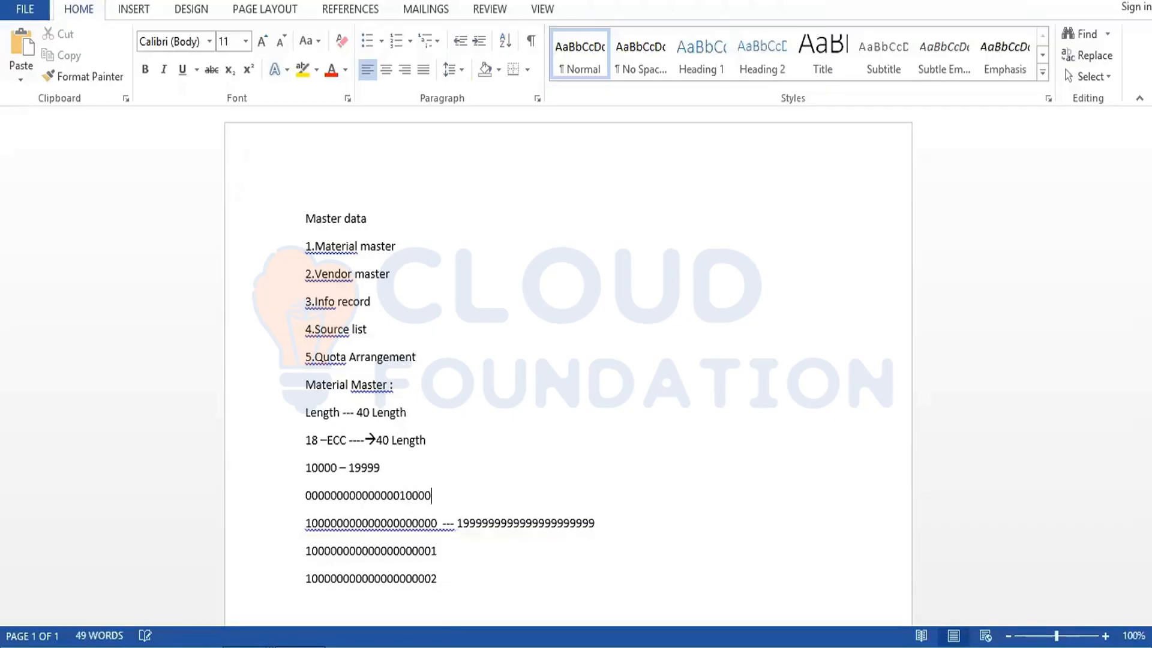
key(Return)
key(BackSpace)
key(BackSpace)
key(BackSpace)
key(BackSpace)
key(BackSpace)
key(BackSpace)
key(BackSpace)
key(BackSpace)
key(BackSpace)
key(BackSpace)
key(BackSpace)
key(BackSpace)
key(BackSpace)
key(BackSpace)
key(BackSpace)
key(BackSpace)
key(BackSpace)
key(BackSpace)
key(BackSpace)
key(BackSpace)
key(BackSpace)
key(BackSpace)
key(BackSpace)
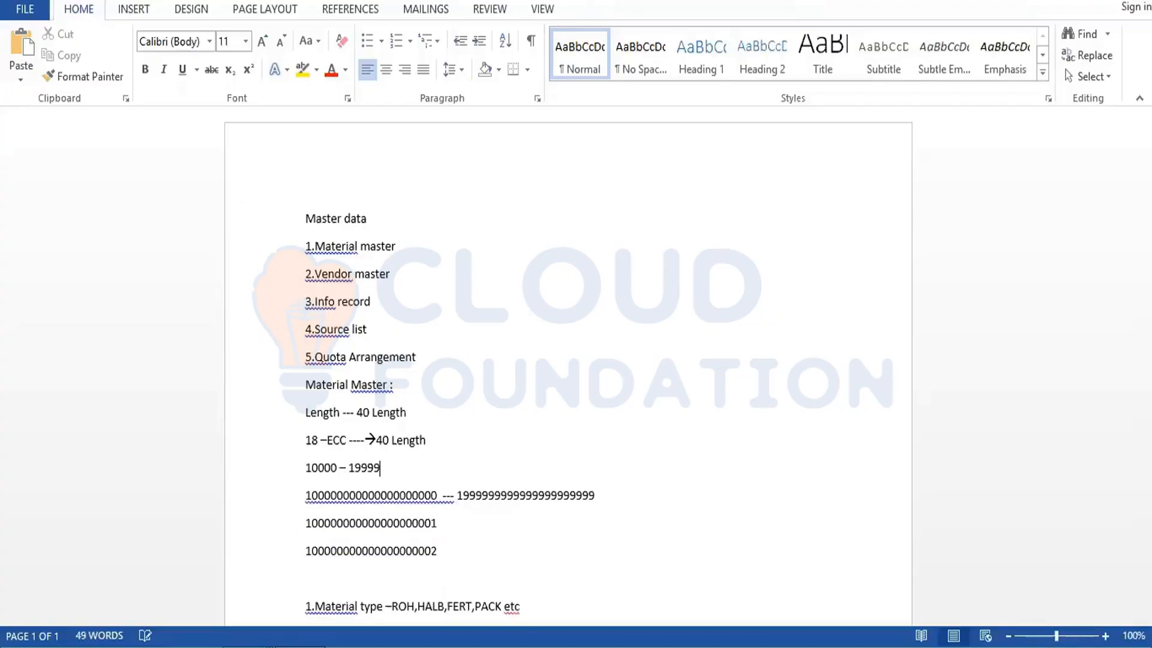
text(9)
- Switch to SAP, save the Material Number Format settings, and return to the implementation guide structure
key(alt+Tab)
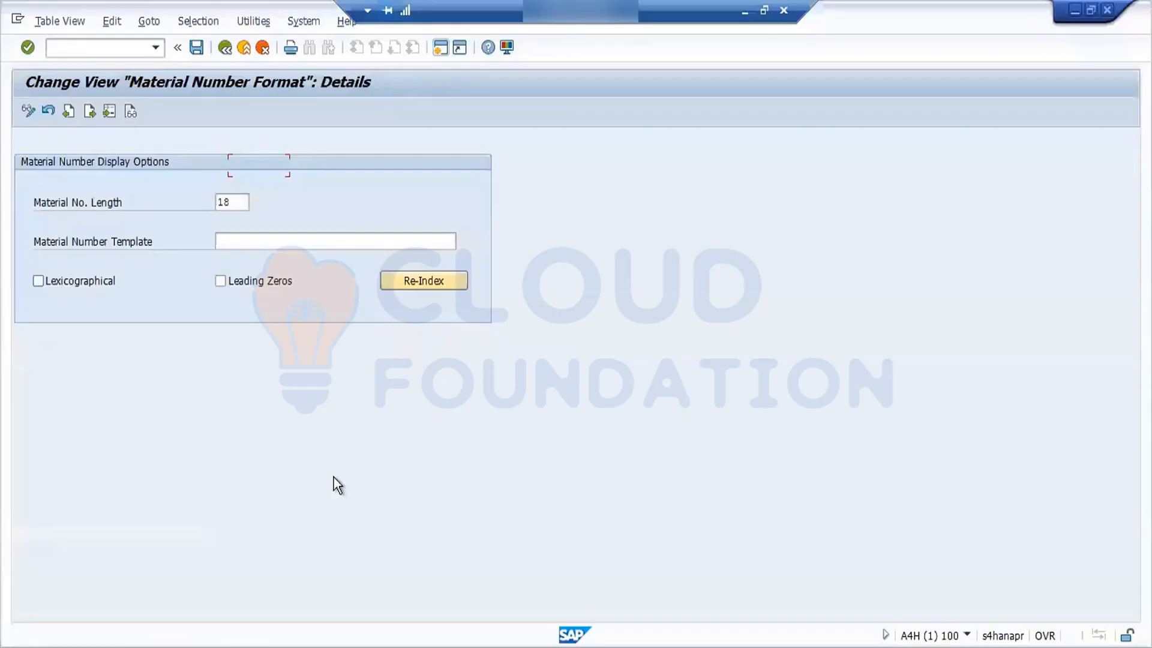
click(234, 201)
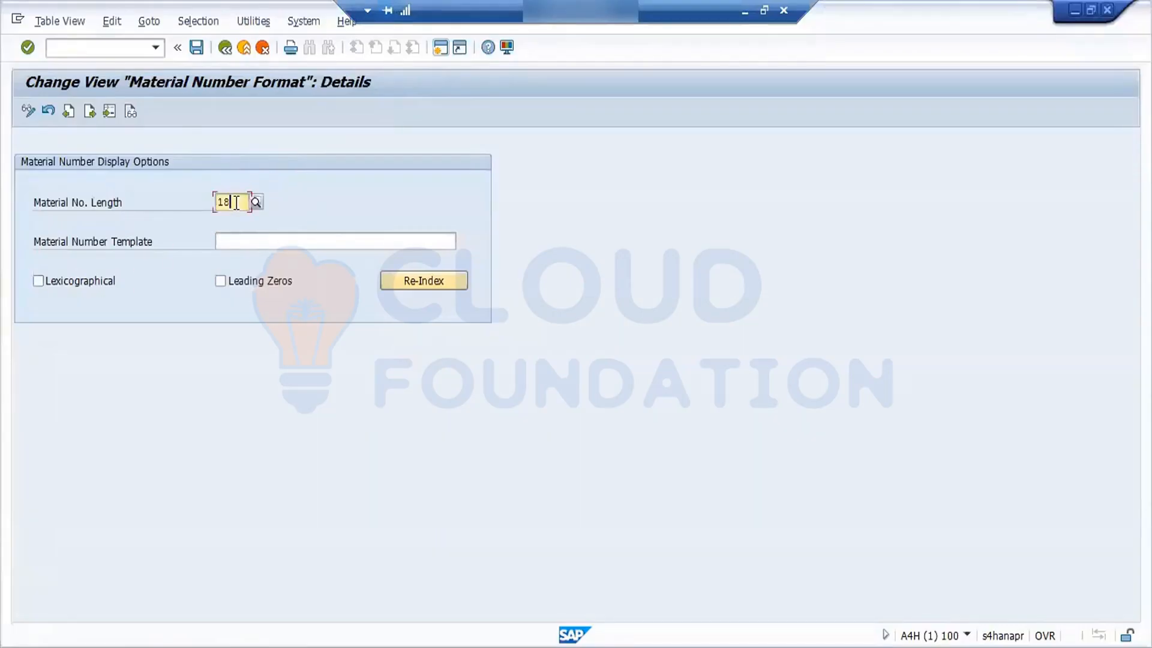
click(199, 47)
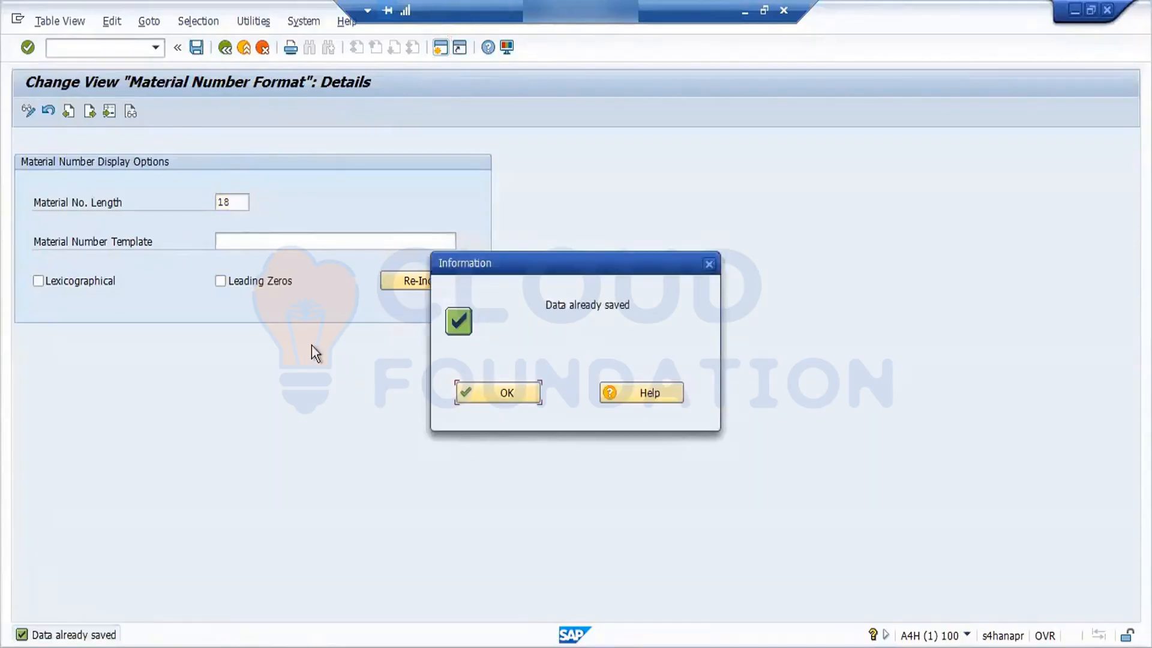
click(519, 391)
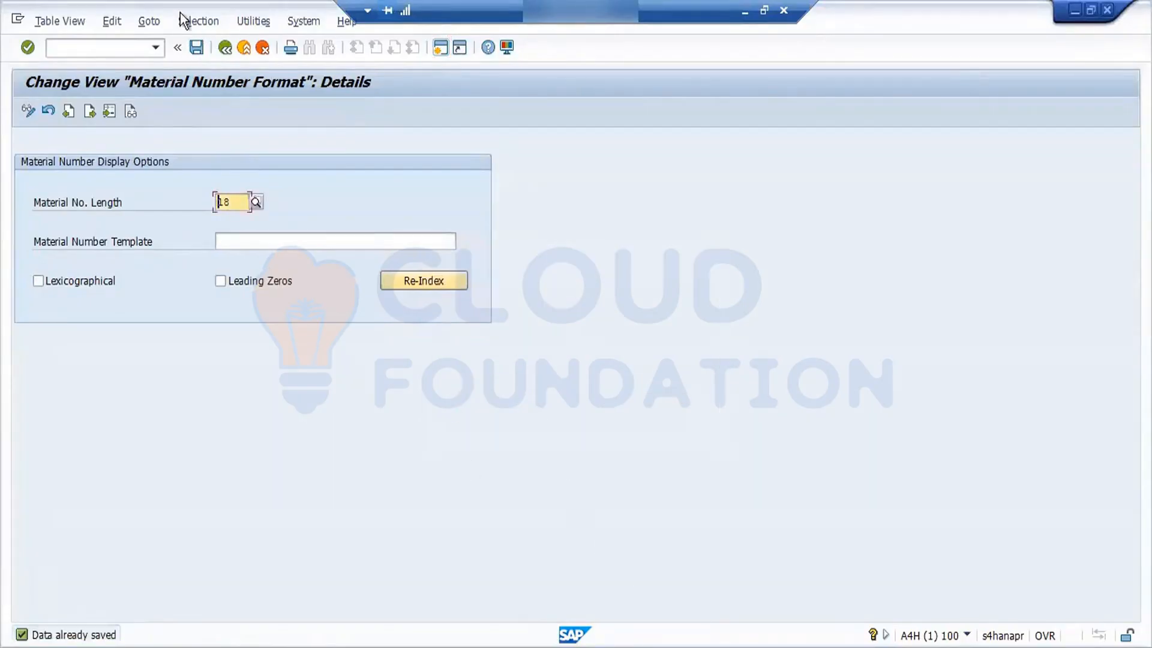
click(223, 53)
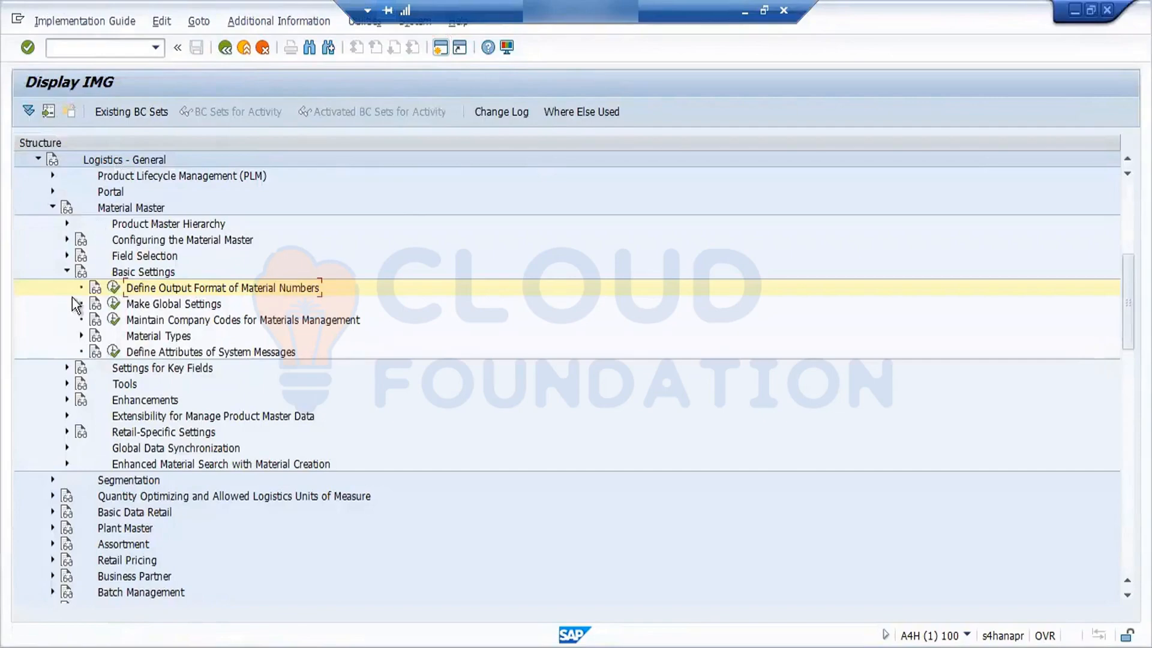
- Open Define Attributes of Material Types under Basic Settings and display the details of material type ROH
click(81, 337)
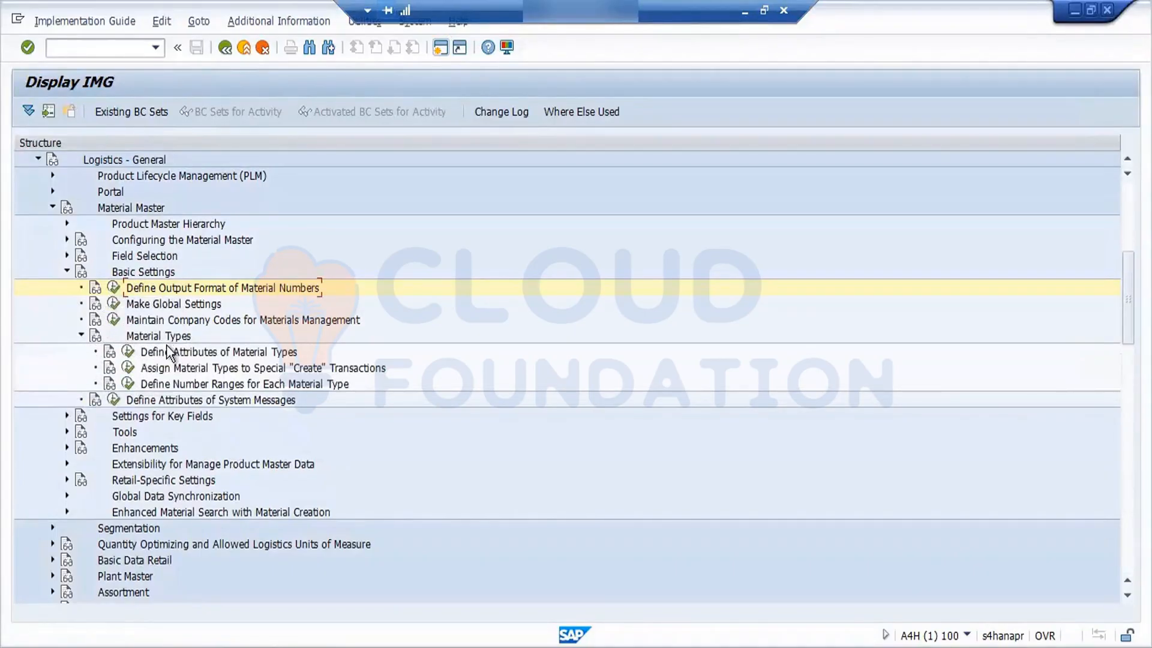
click(128, 354)
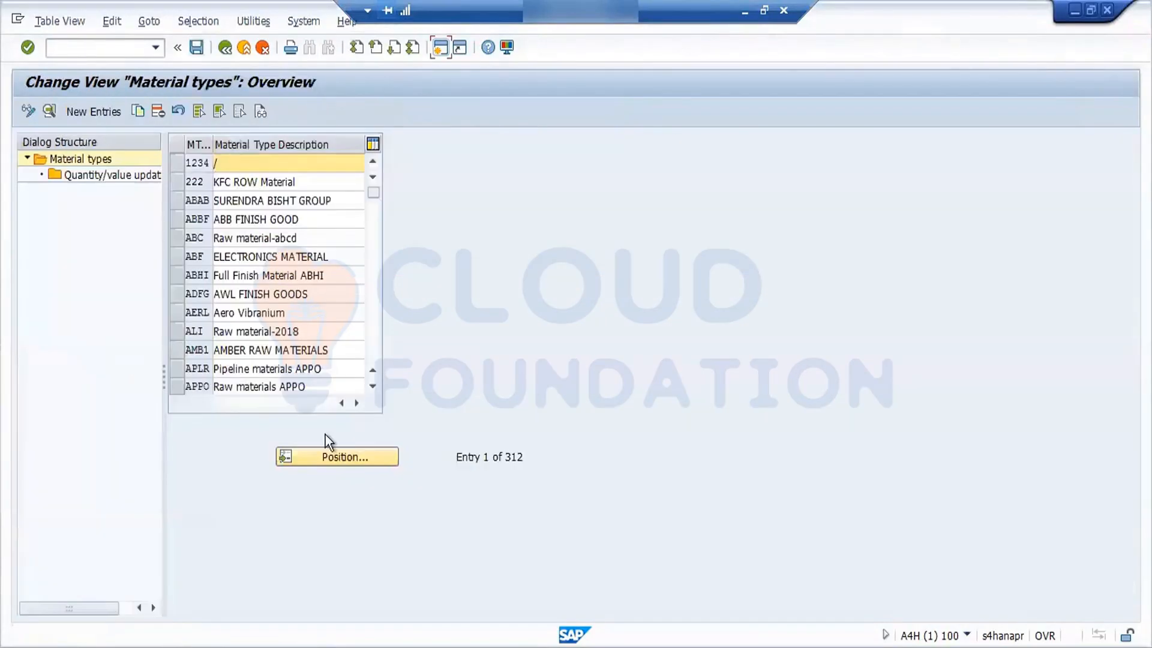
click(354, 450)
text(r)
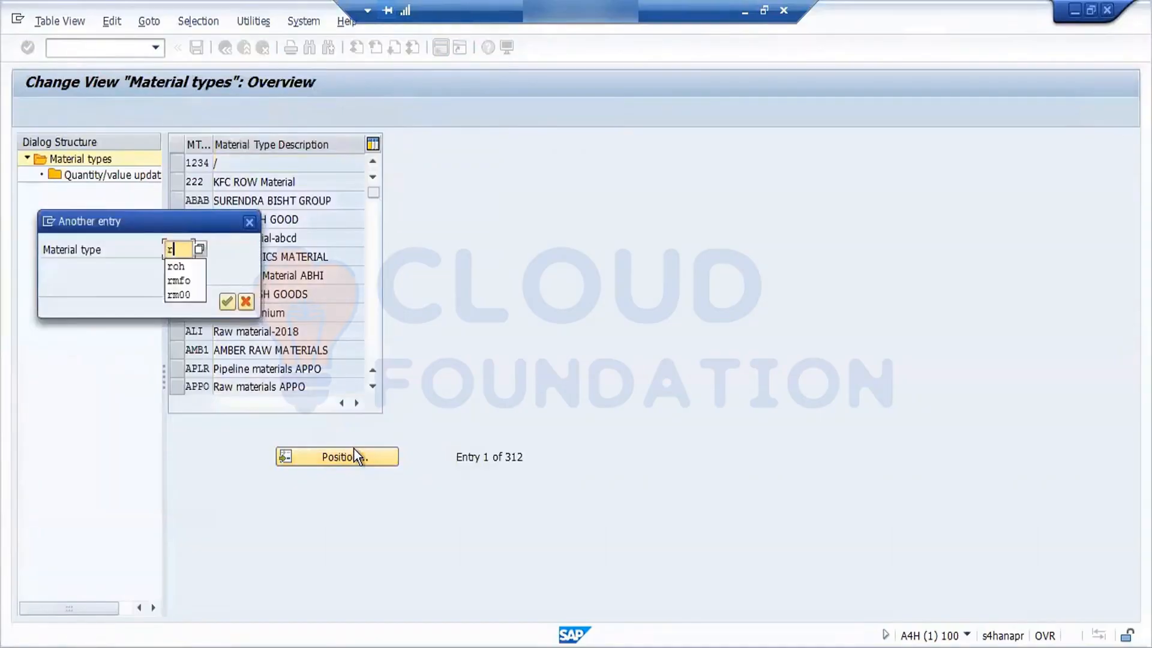
text(oh)
key(Return)
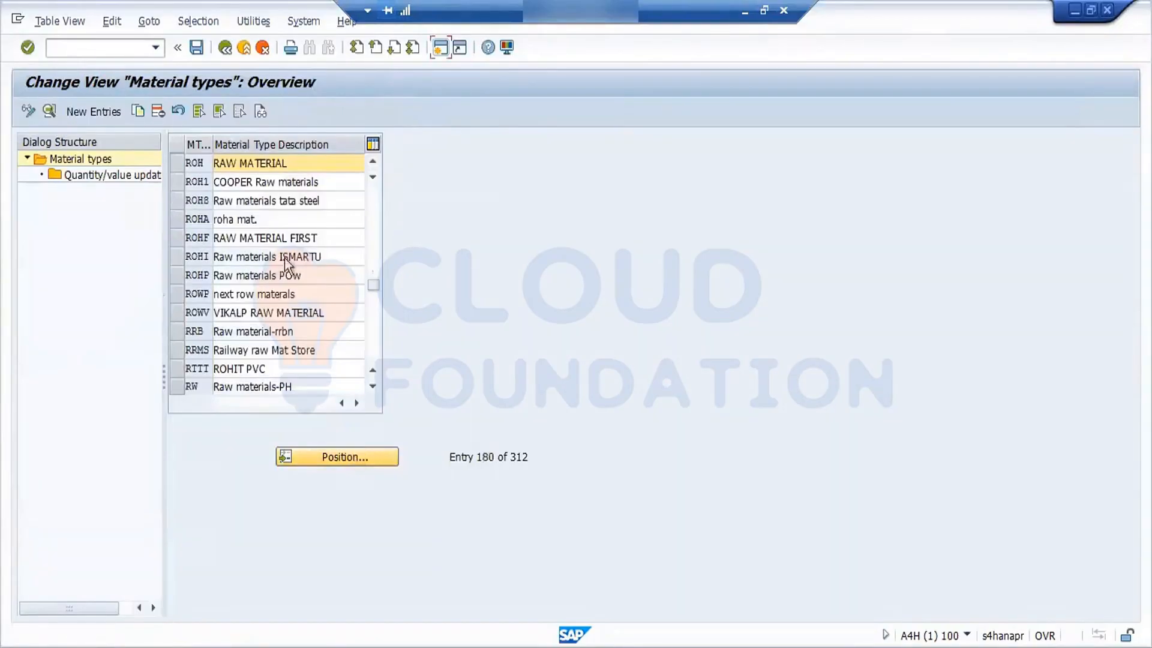
click(171, 162)
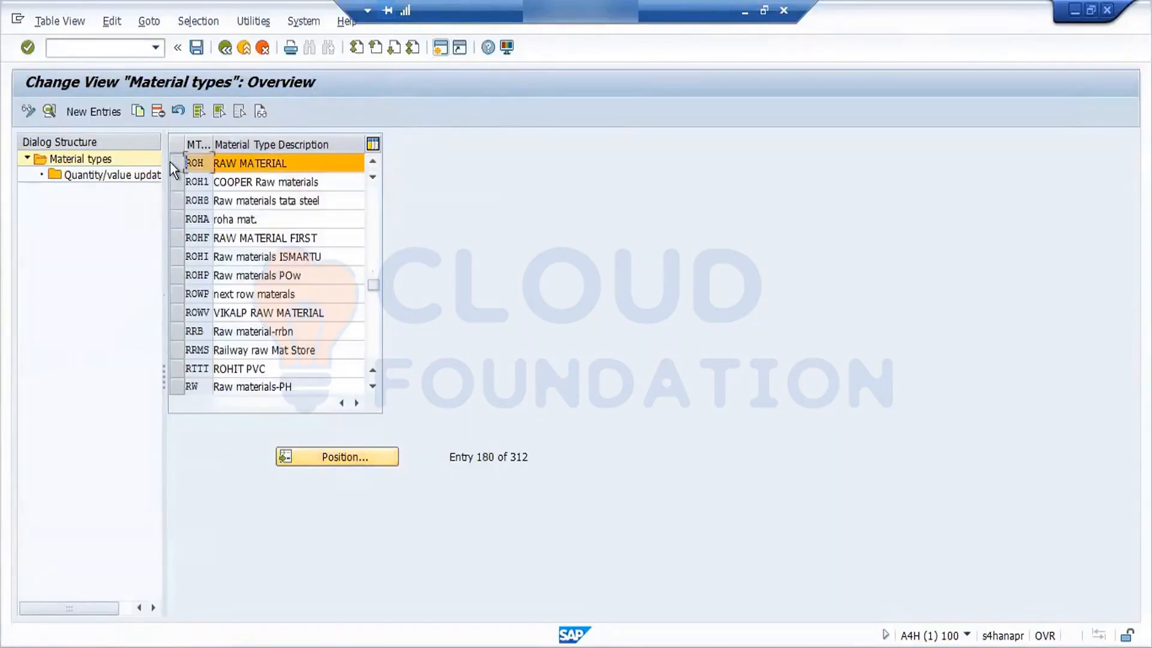
click(50, 111)
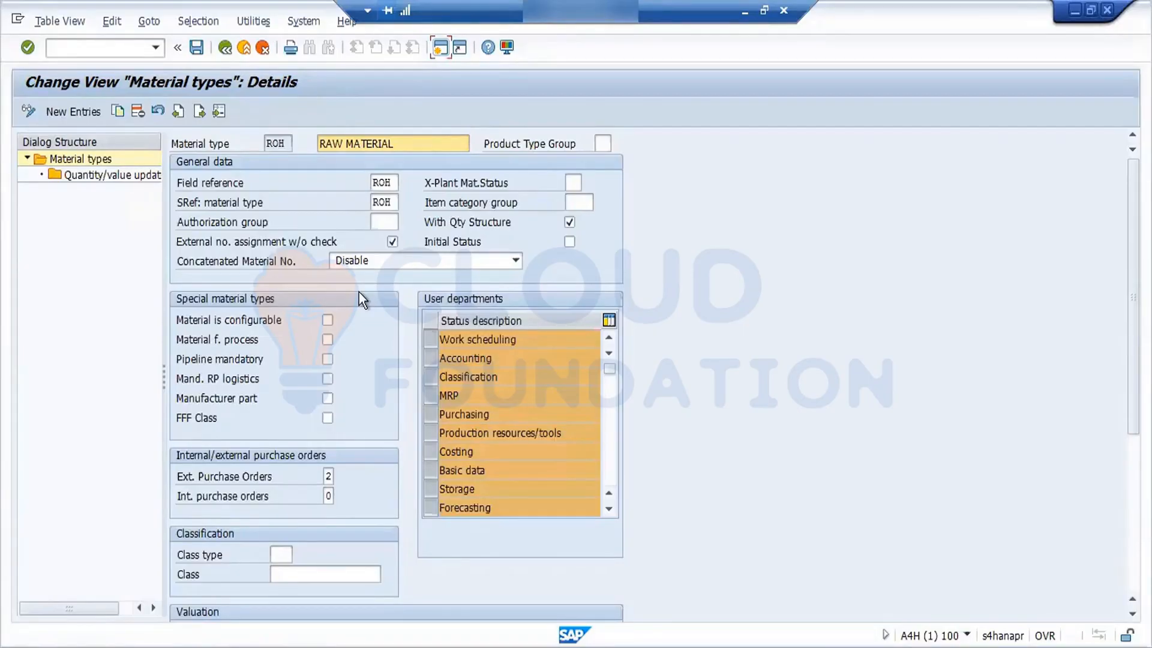
- Review the field reference of material type ROH and the possible cross-plant material status values, leaving the status unassigned
double_click(381, 182)
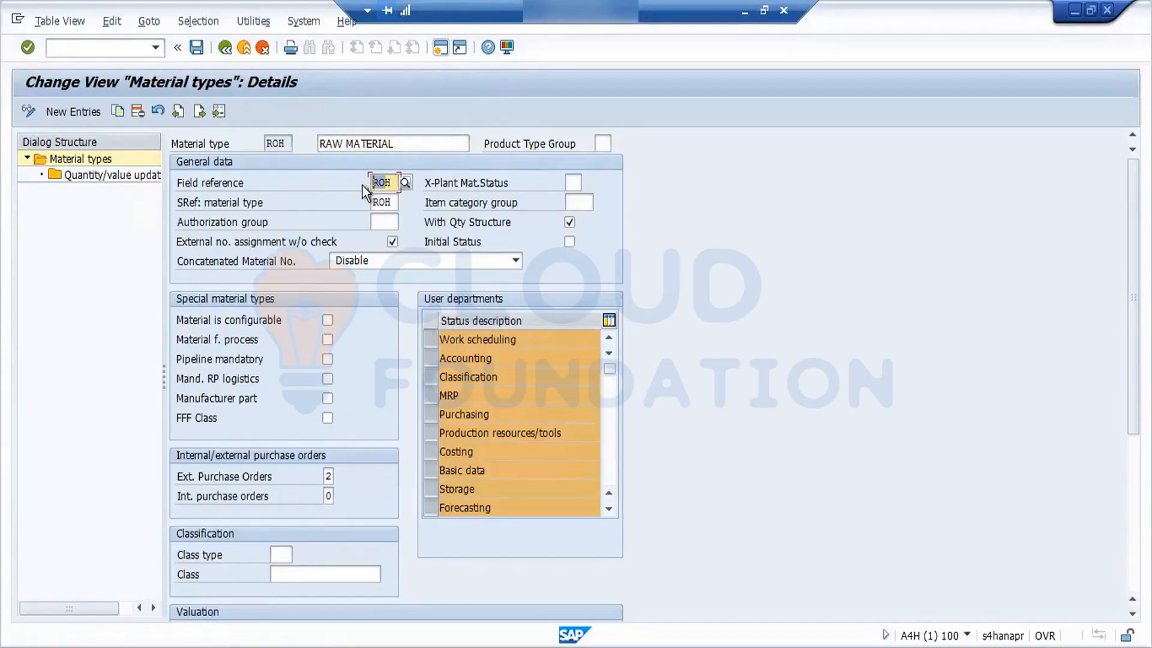
click(242, 189)
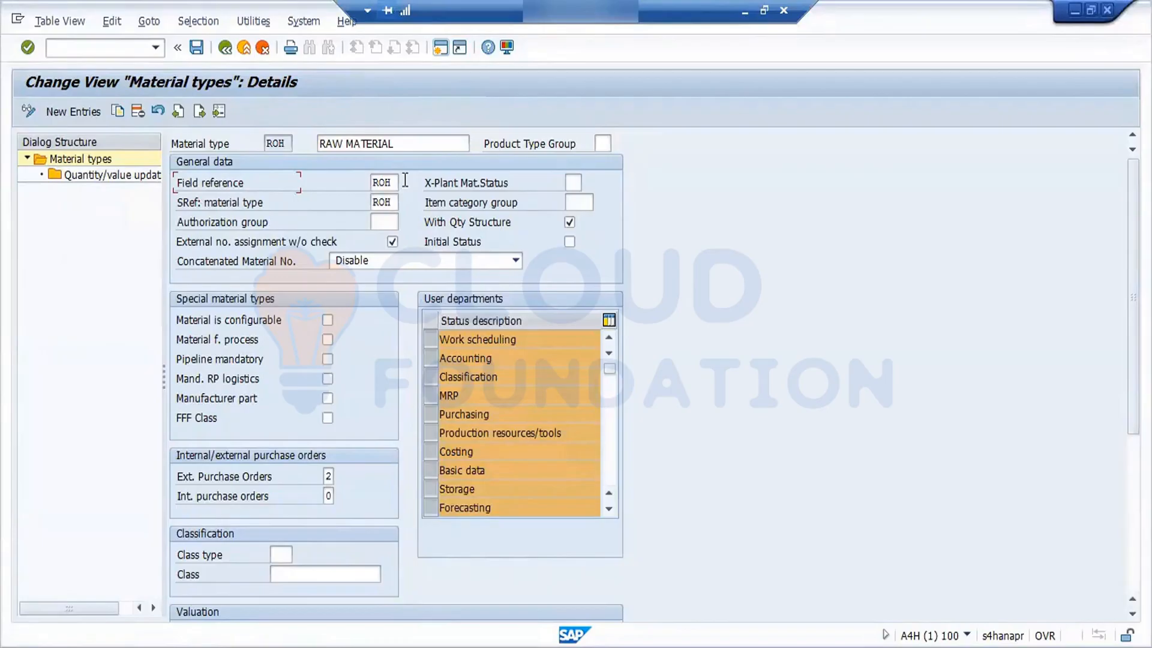
click(572, 183)
click(589, 180)
drag(664, 182, 763, 112)
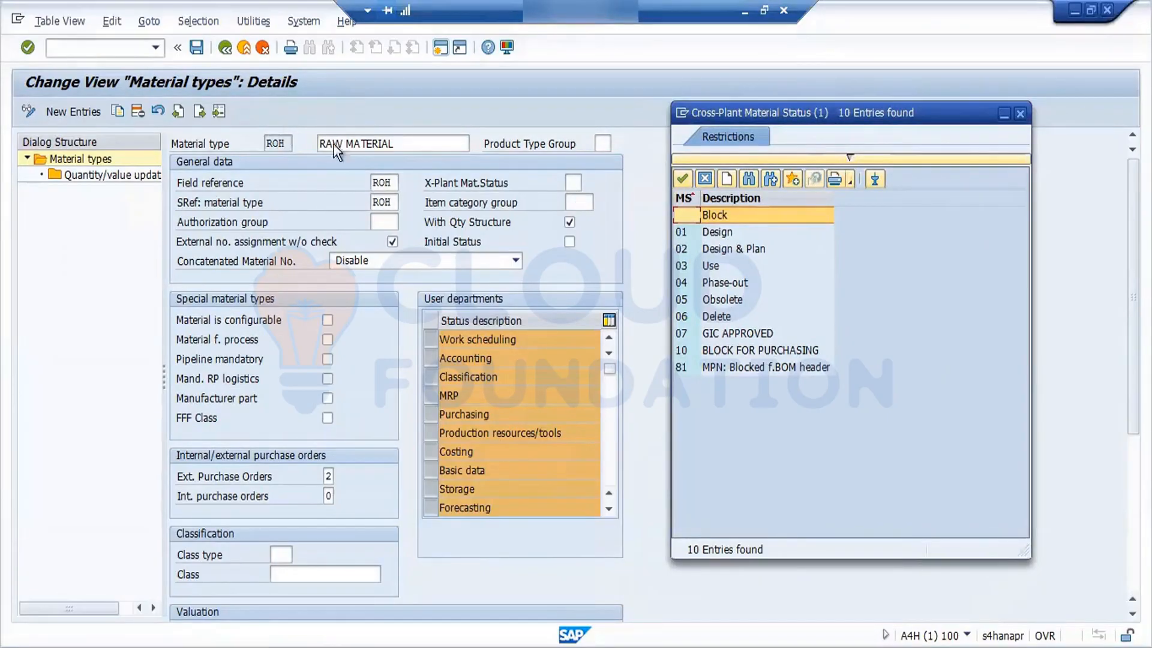
click(284, 146)
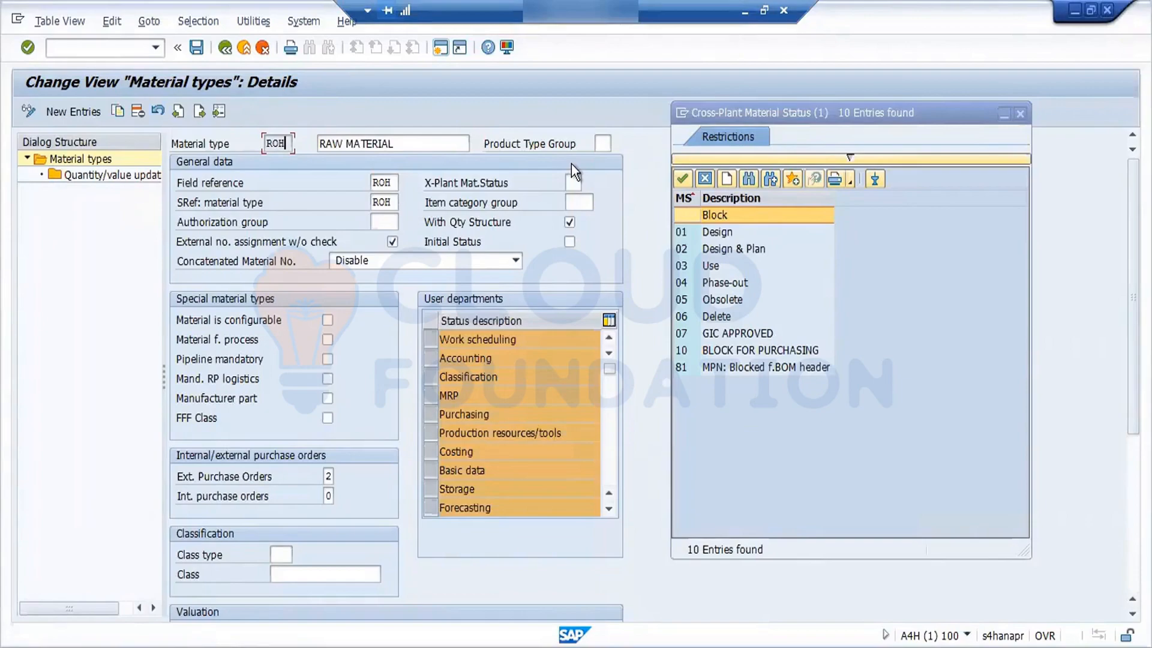
click(704, 179)
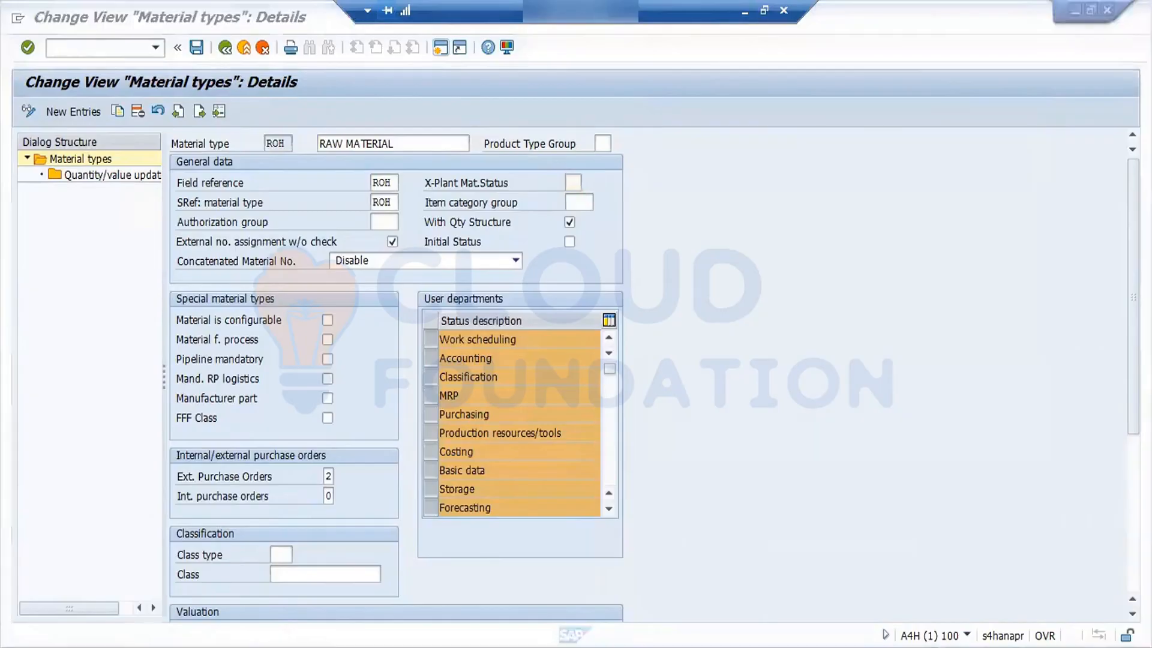
- Check the notes in Word and return to the SAP material type details, highlighting the ROH material type code
key(alt+Tab)
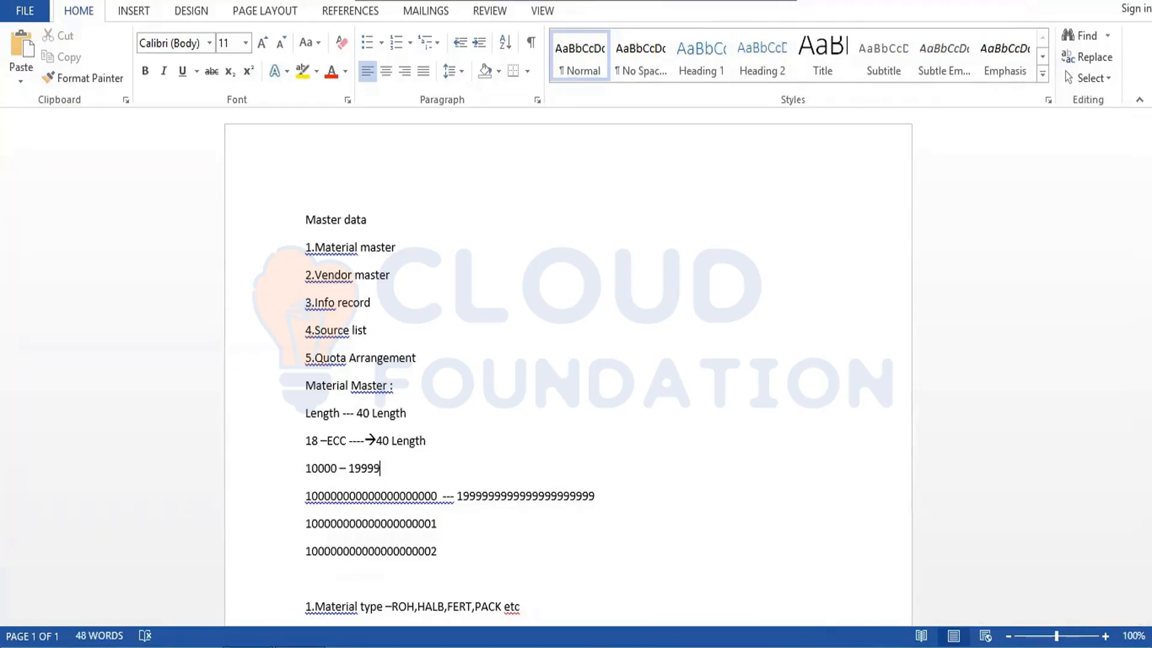
mouse_move(246, 646)
click(331, 580)
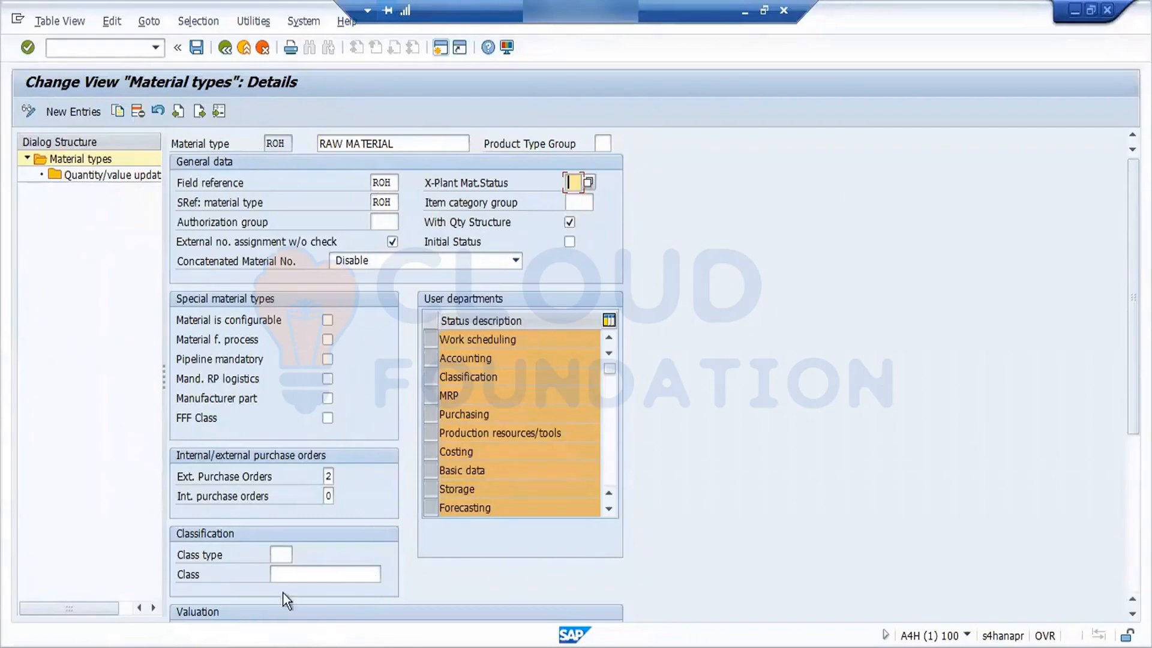
click(275, 146)
drag(275, 145, 471, 178)
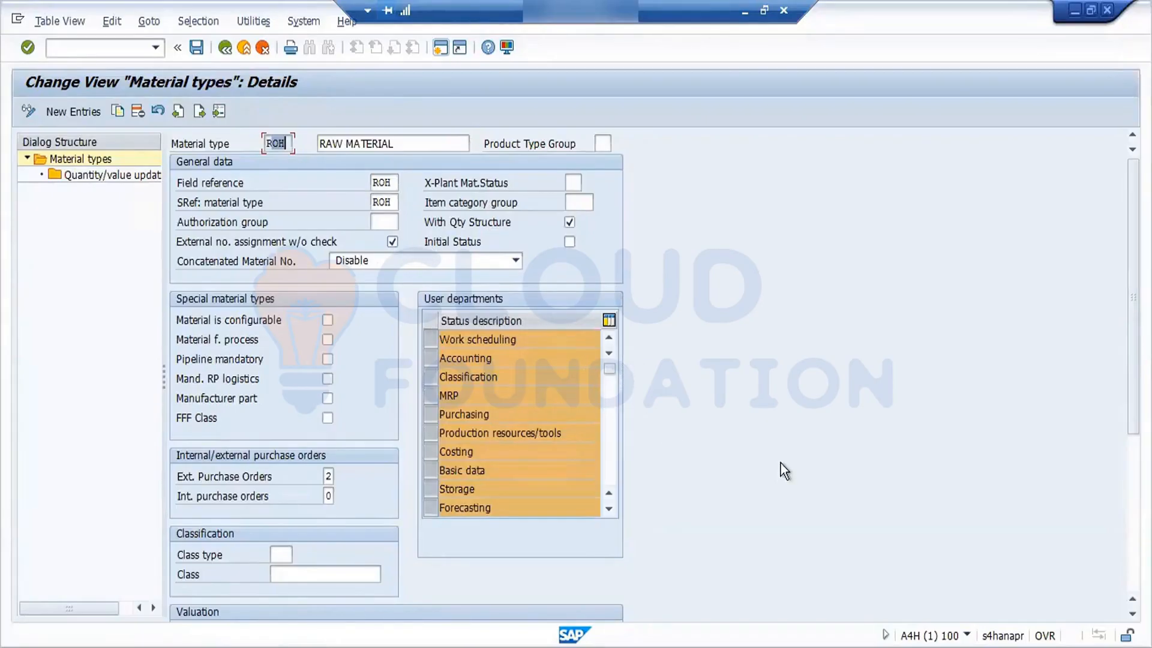
- Mark material type ROH as Manufacturer part and display the possible values for external purchase orders beside the general data
scroll(1133, 324, down, 3)
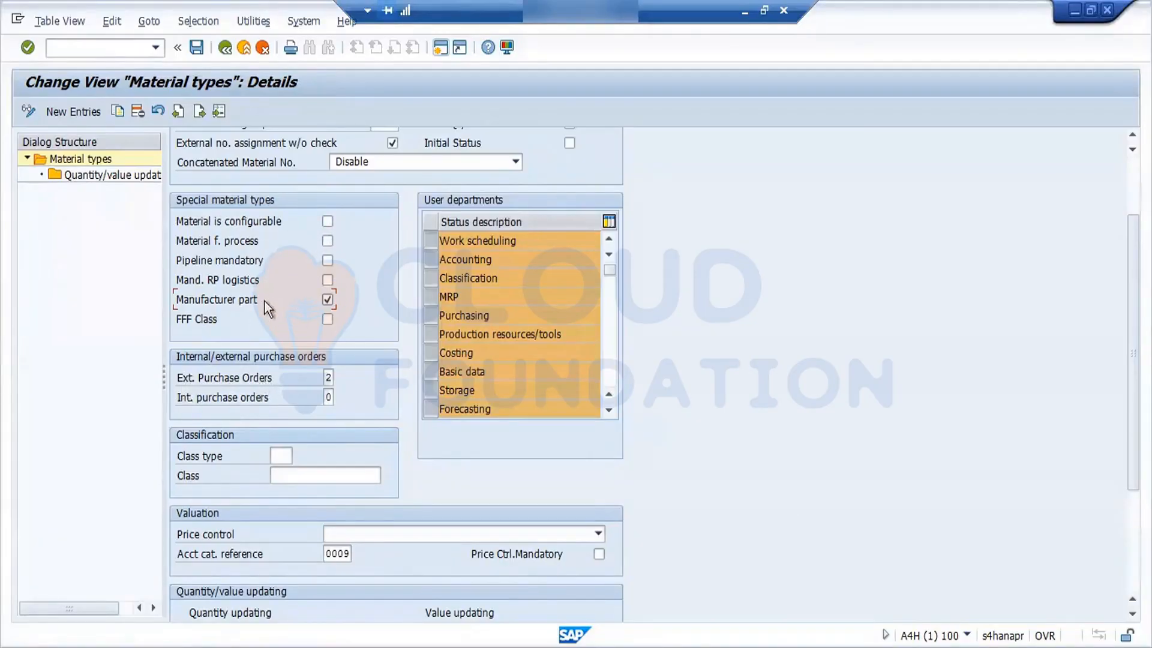
click(329, 382)
click(340, 378)
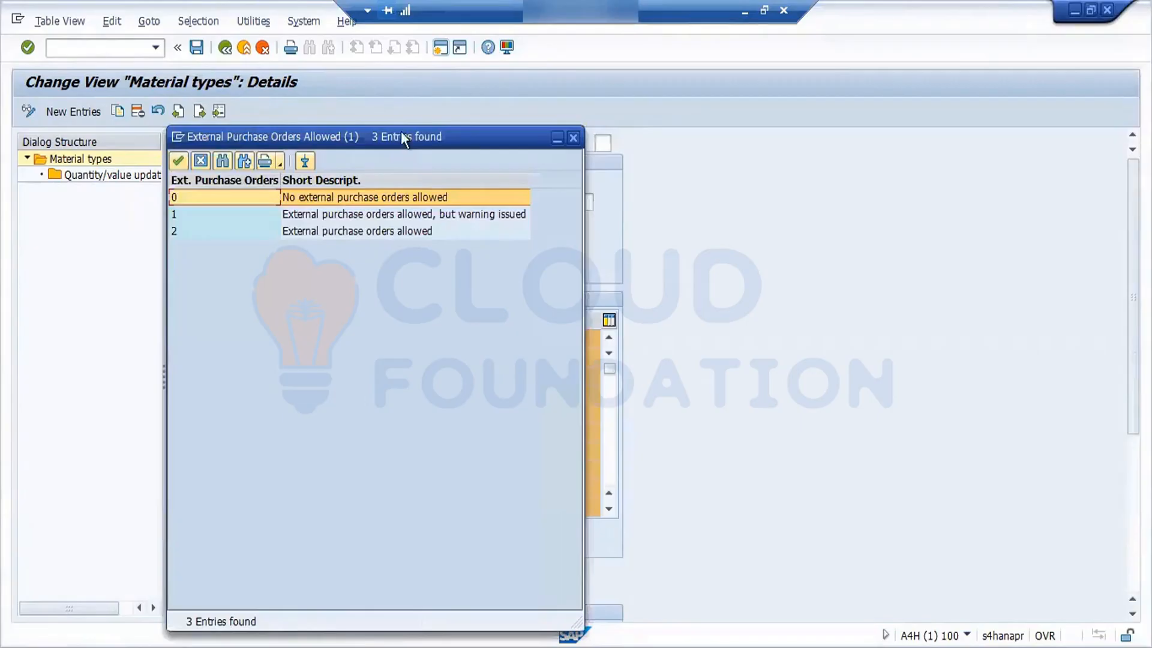
drag(402, 133, 629, 50)
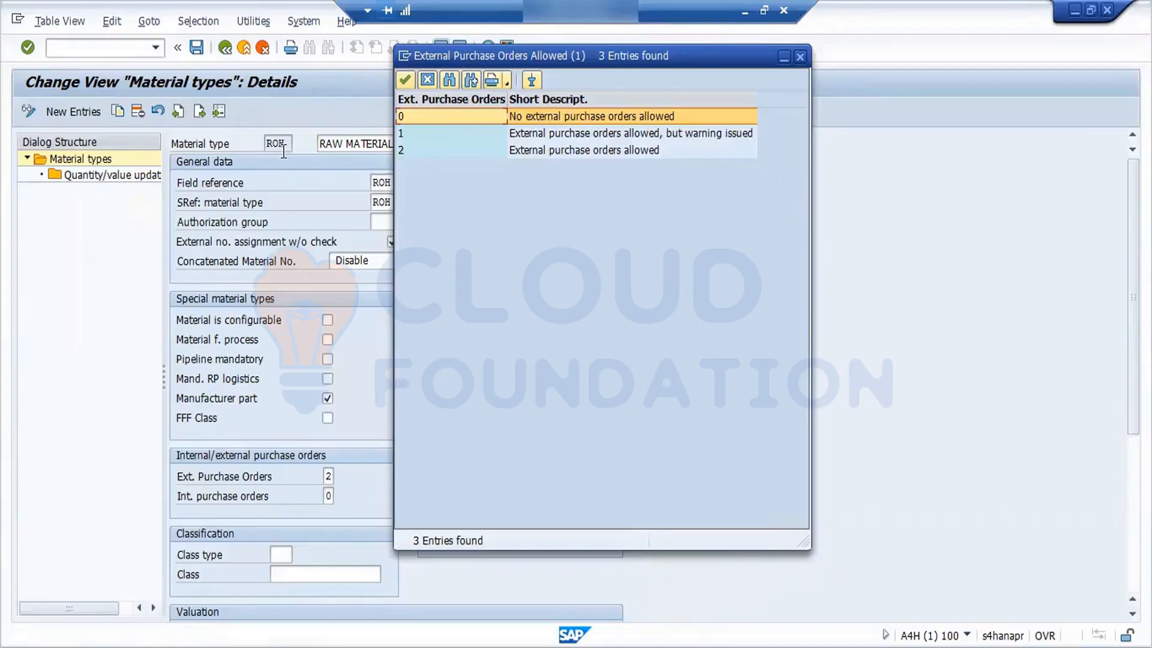
- Close the external purchase order values and review the possible values for internal purchase orders, leaving the field unchanged
click(427, 80)
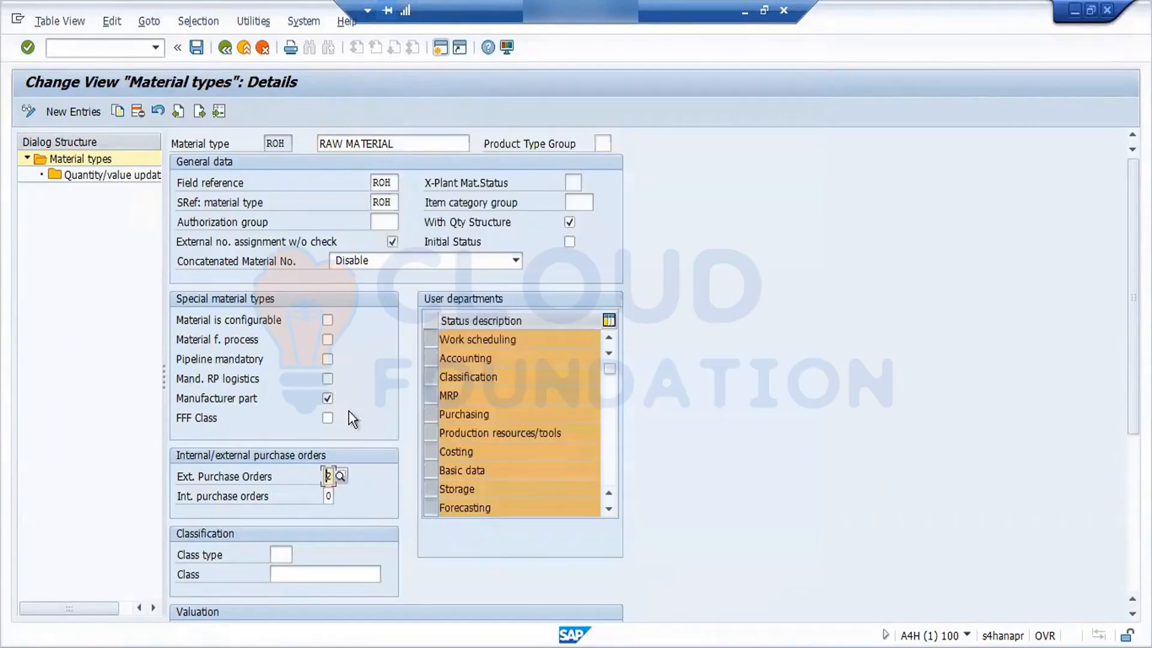
click(330, 496)
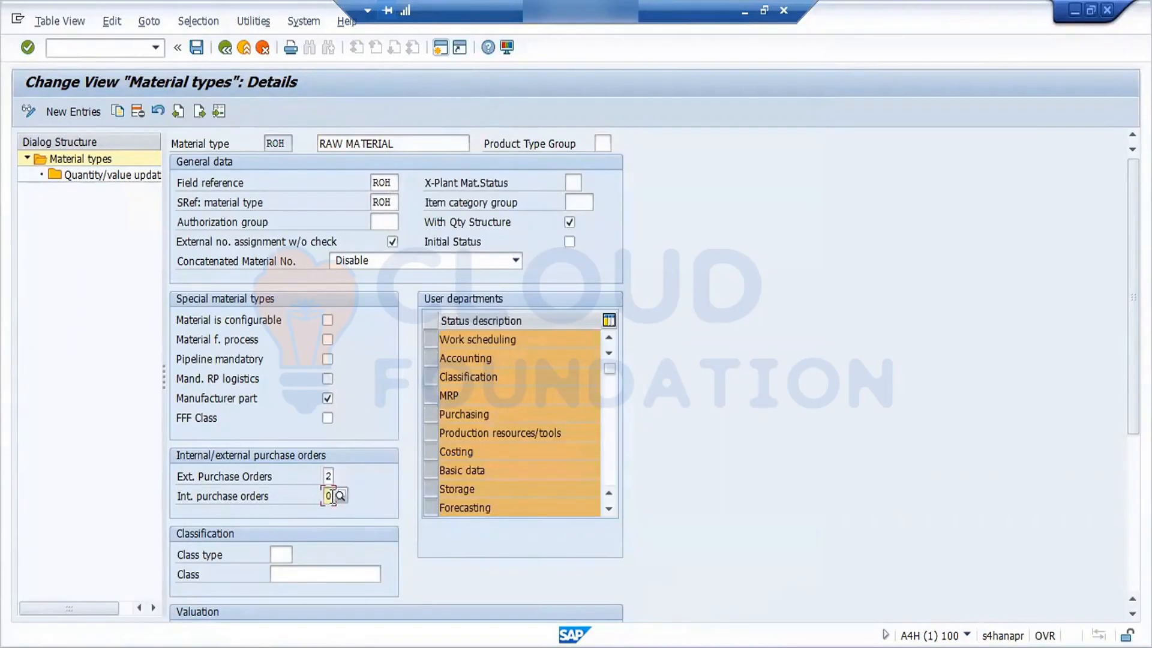
click(341, 496)
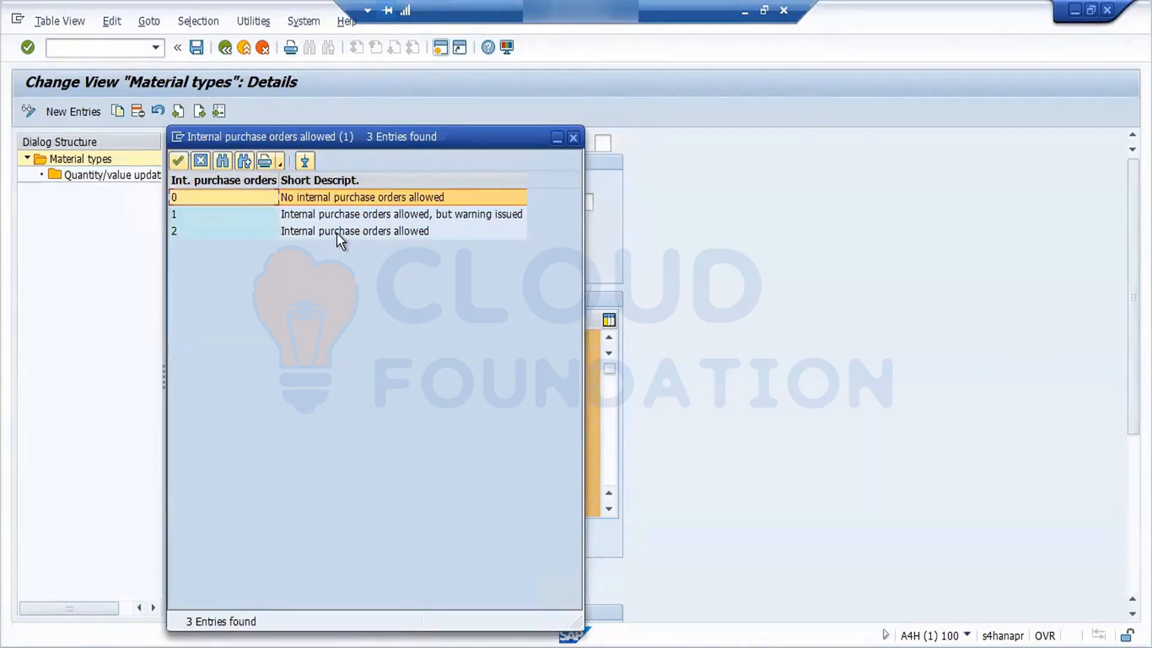
click(574, 138)
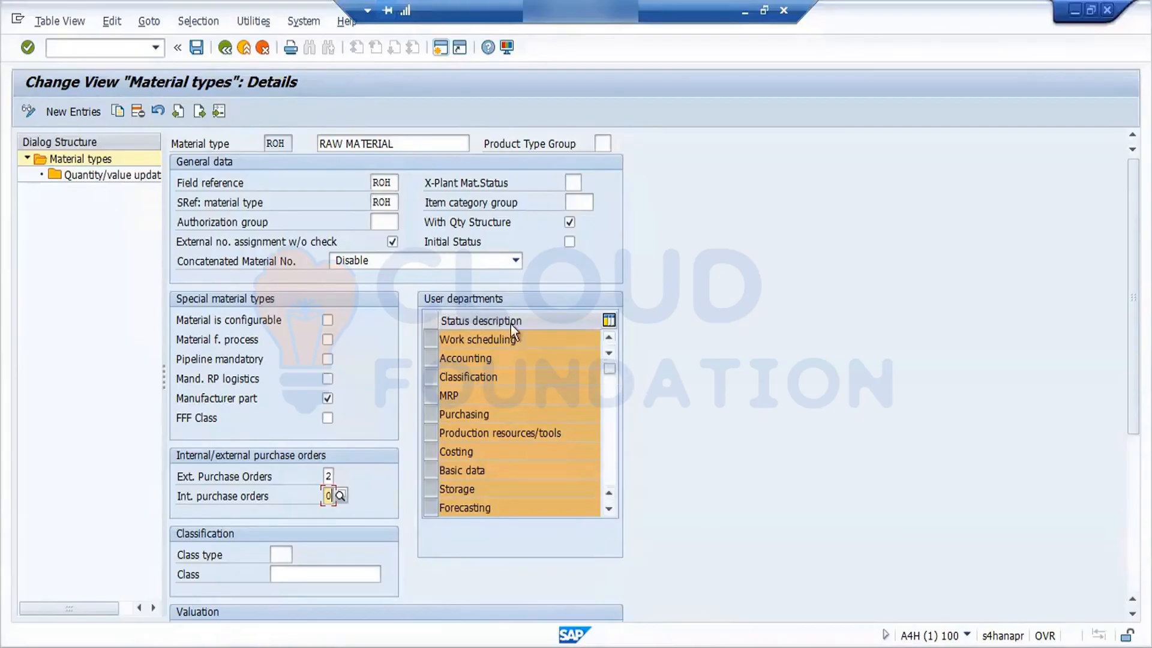
- Deselect Costing and Work scheduling in the user departments of material type ROH
click(433, 450)
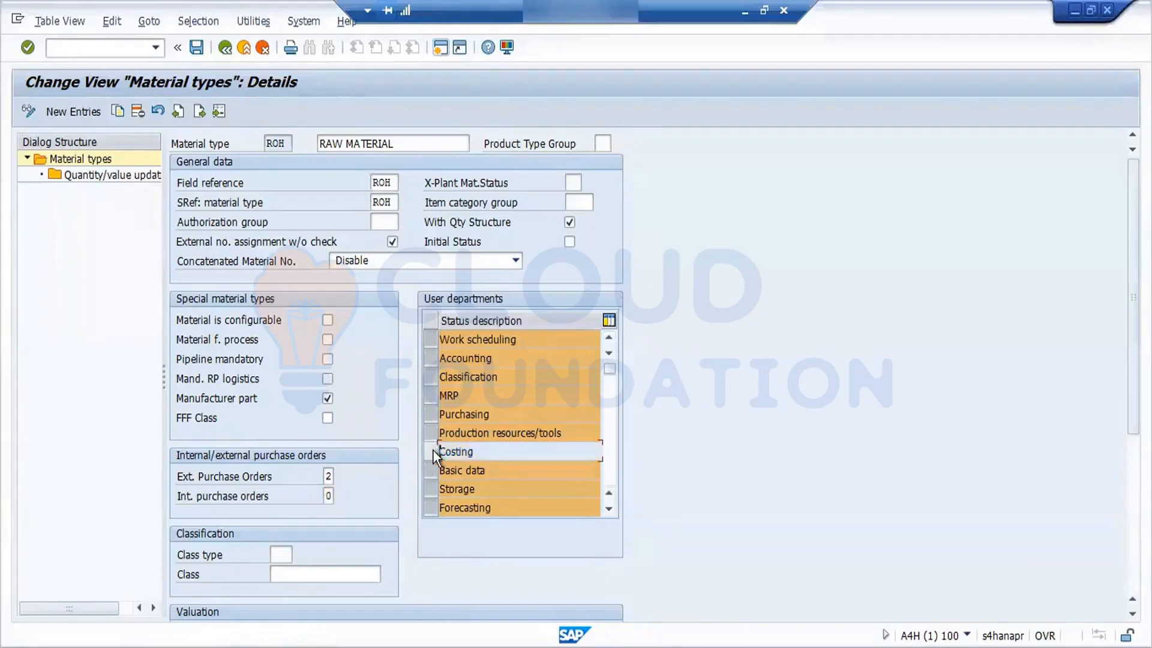
click(436, 340)
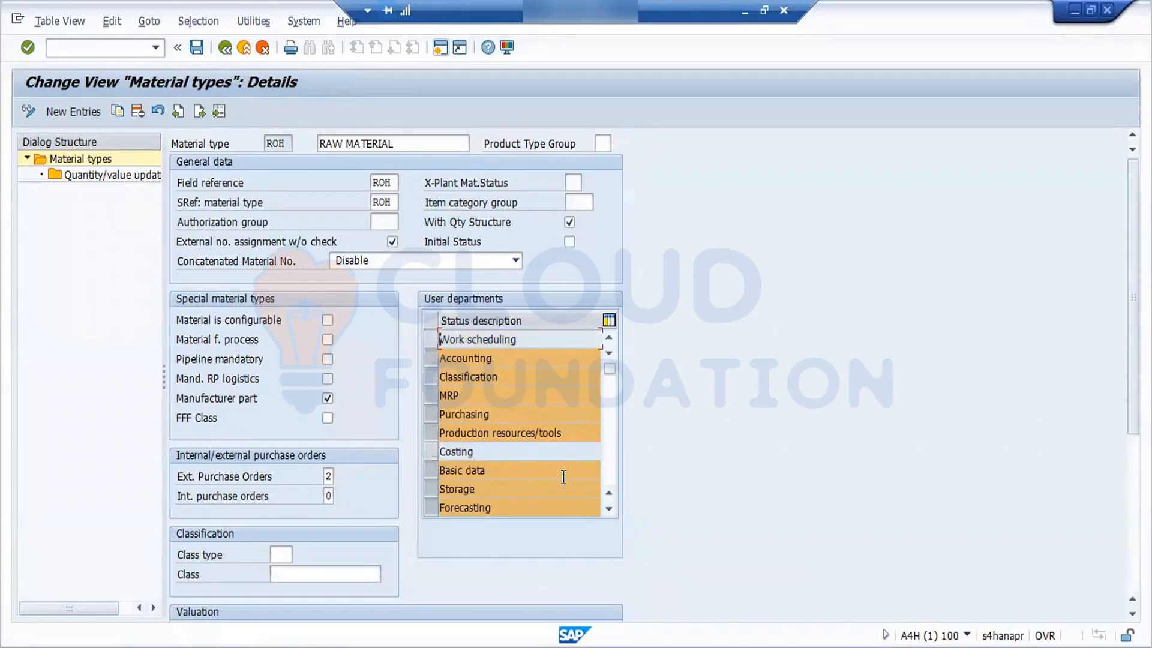
click(608, 510)
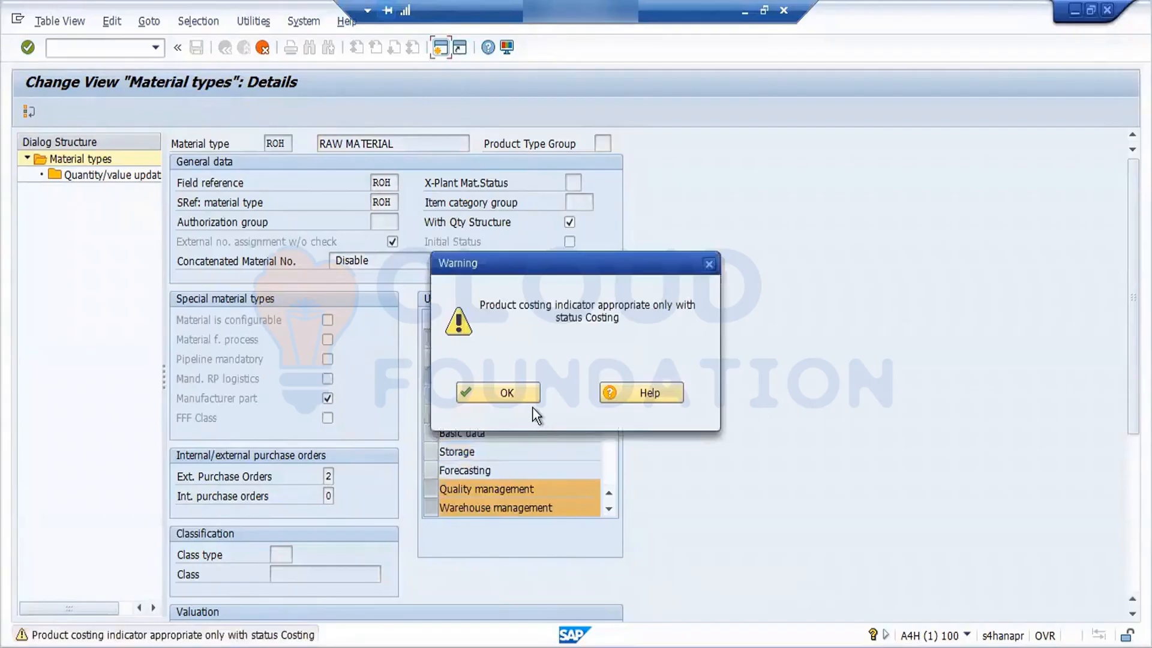
click(509, 393)
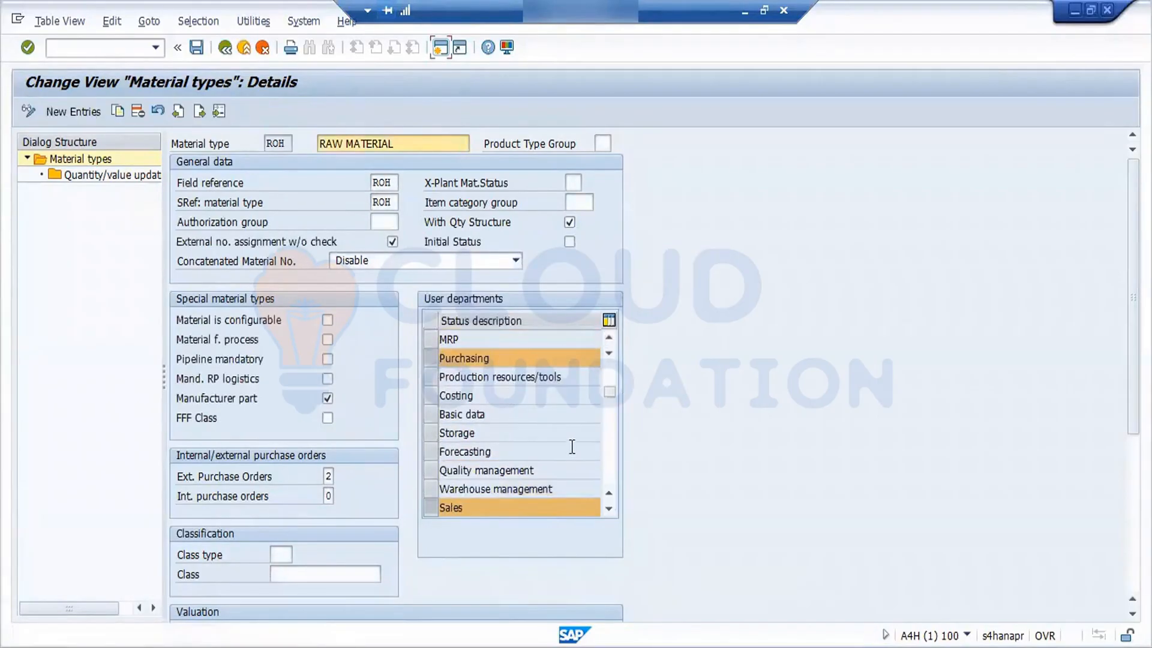
- Try to select Storage and Basic data as user departments, and go through the list down to Storage location stocks
click(429, 437)
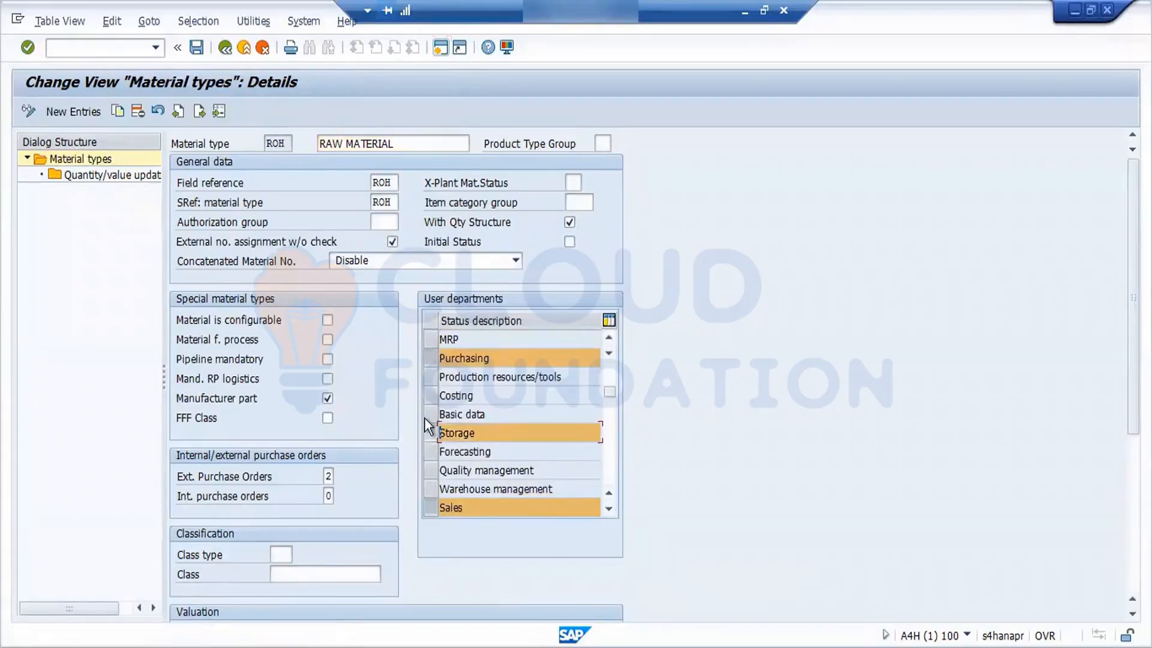
click(424, 416)
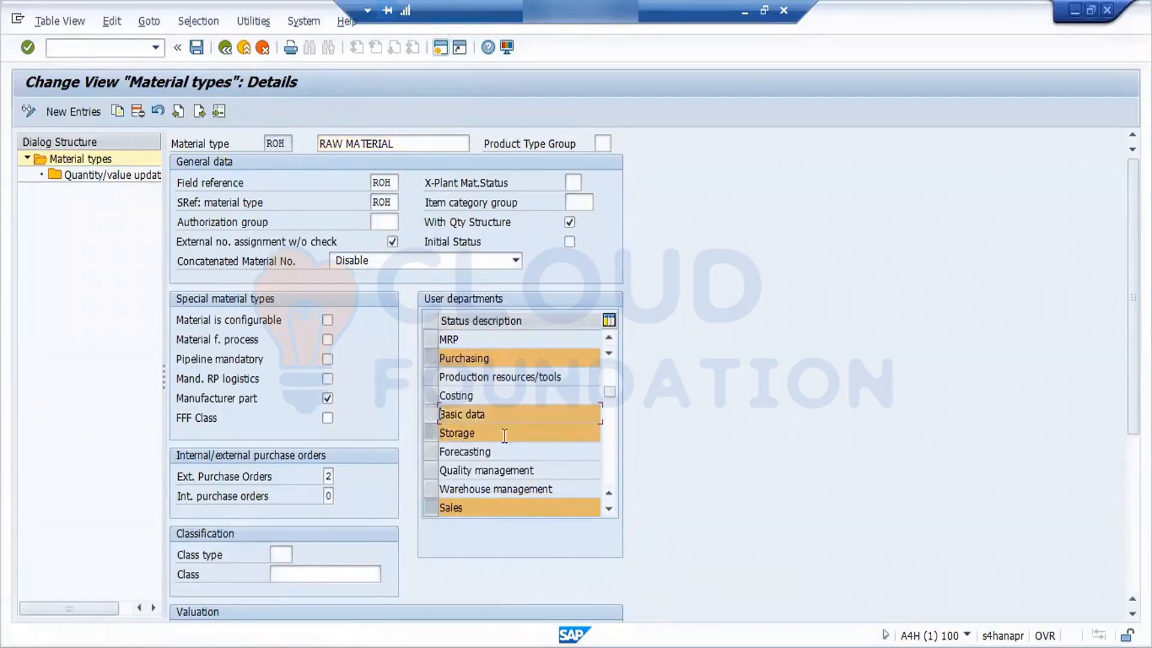
click(609, 508)
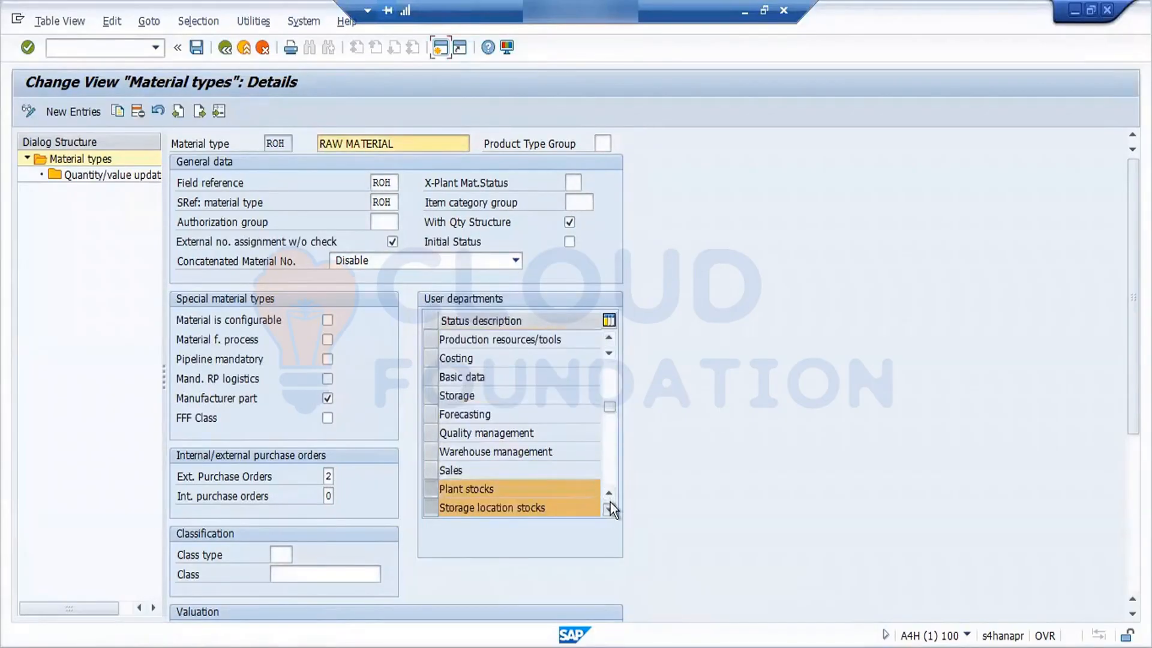
click(608, 510)
key(Return)
click(608, 510)
key(Return)
click(609, 509)
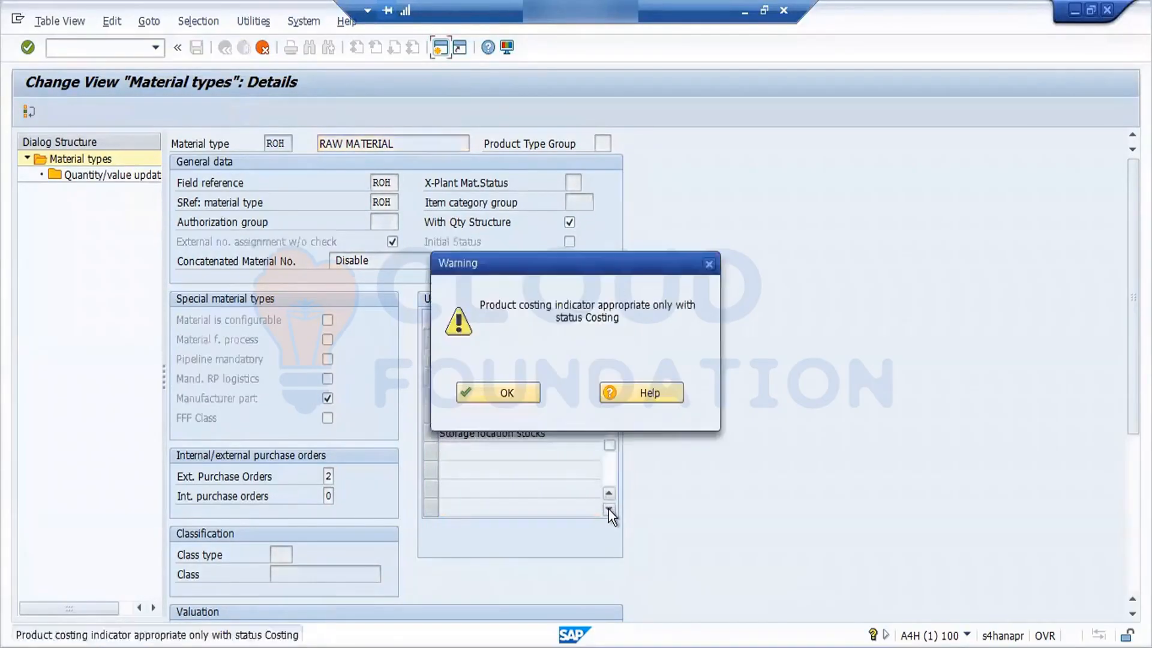
click(506, 390)
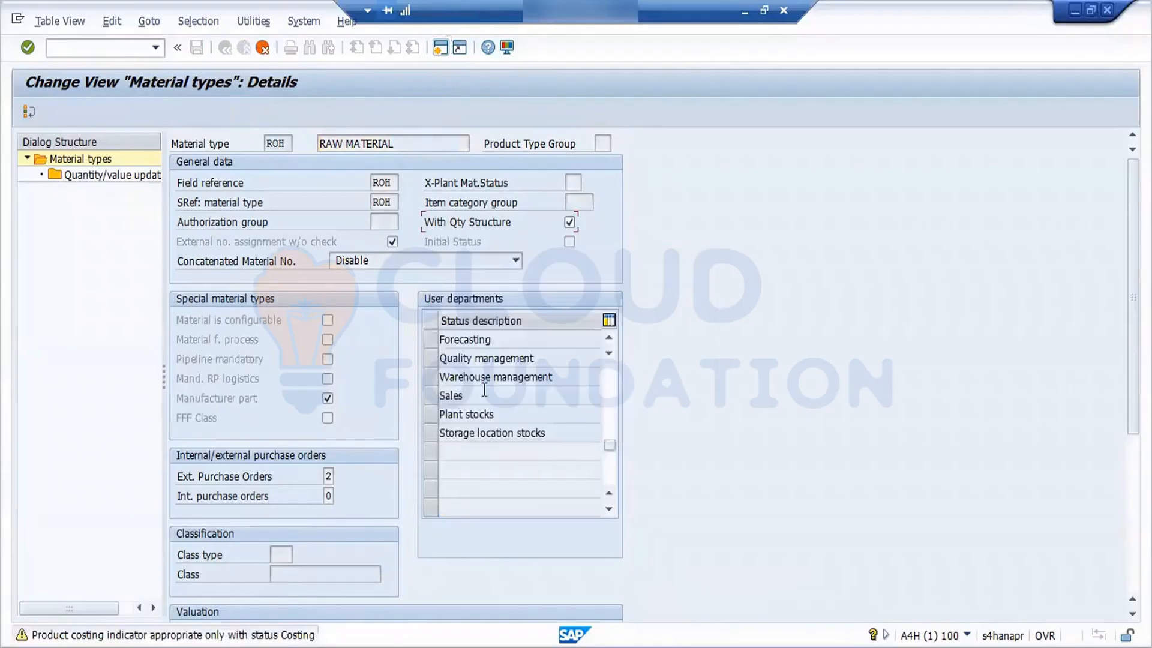
- Save material type ROH to the customizing request described as MM: BIO FORMULATION TR 7AM
click(262, 48)
click(197, 48)
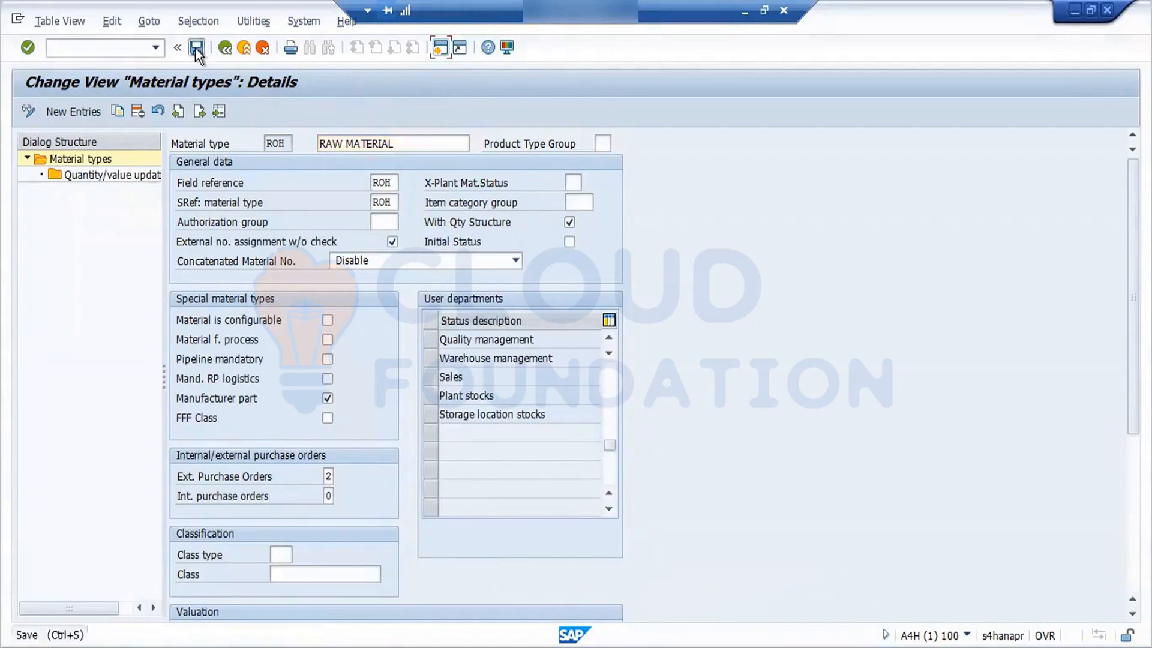
click(498, 393)
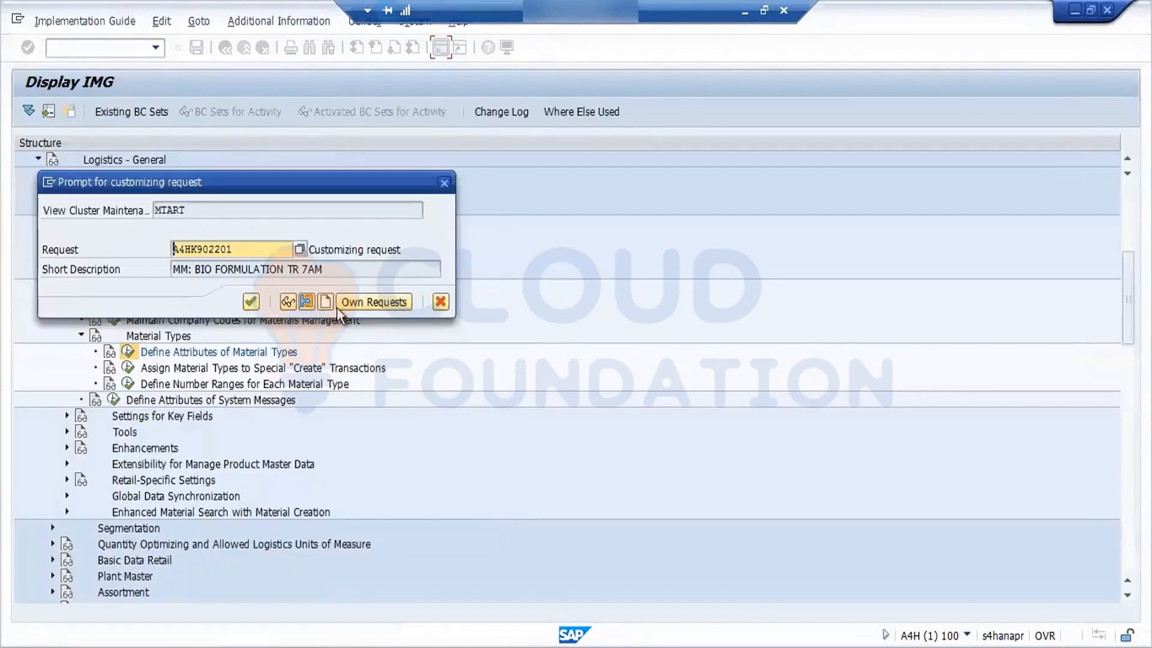
click(250, 302)
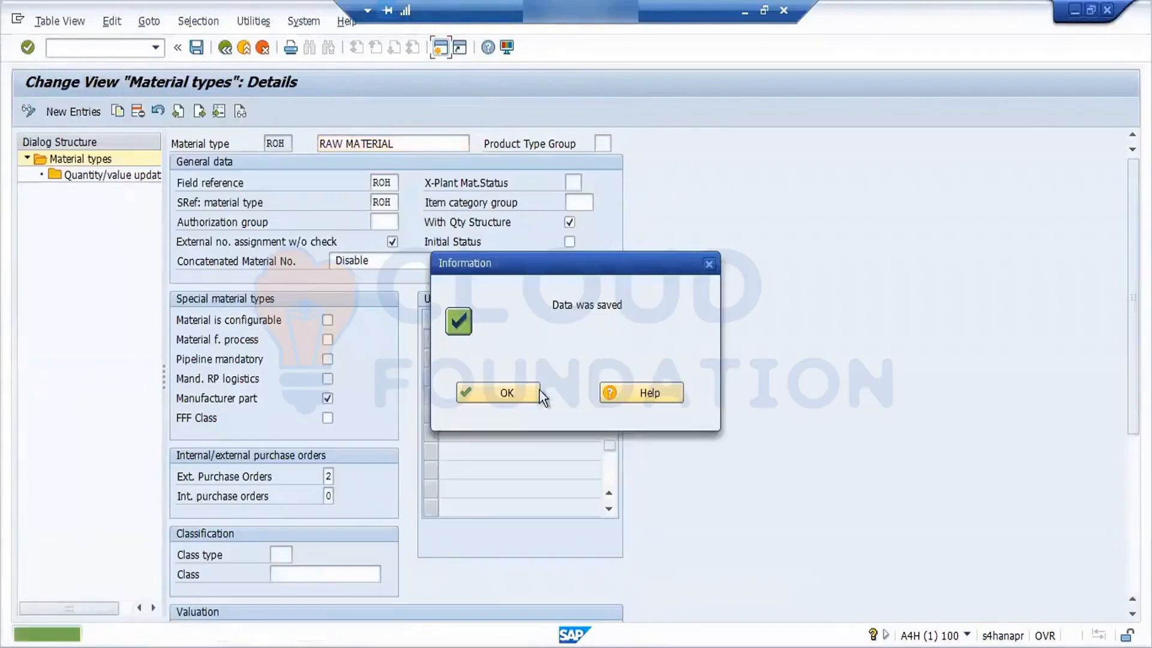
click(517, 398)
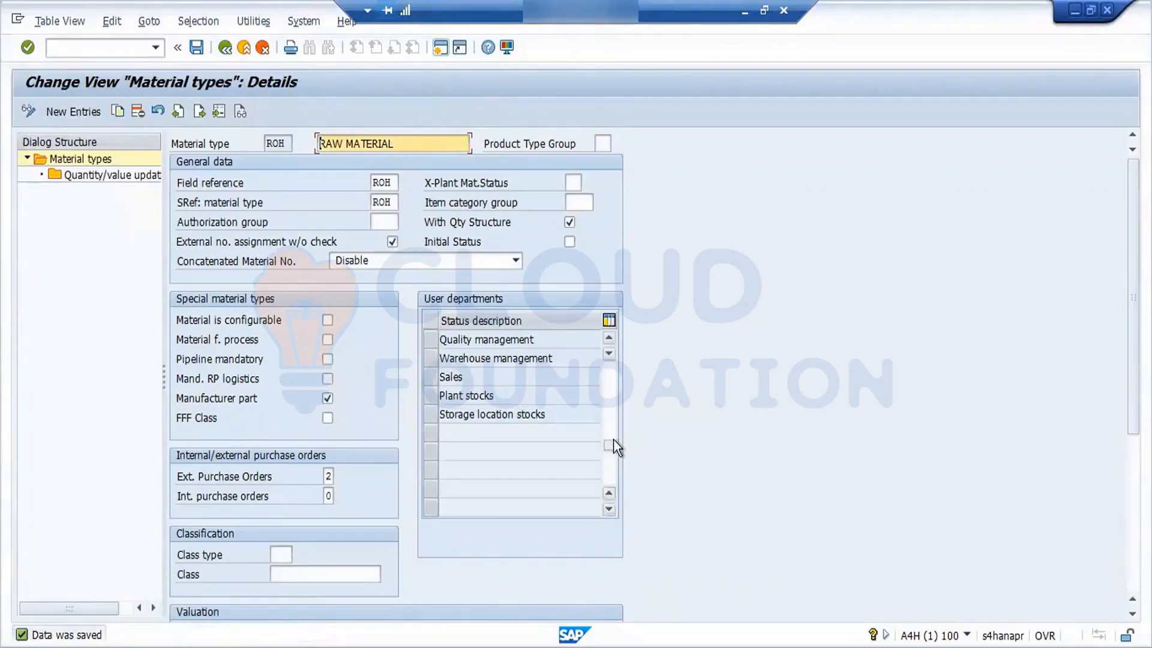
- Try to select Work scheduling, Accounting, MRP, Production resources/tools, Costing, Basic data, Storage and Forecasting as user departments for ROH
drag(613, 438, 611, 423)
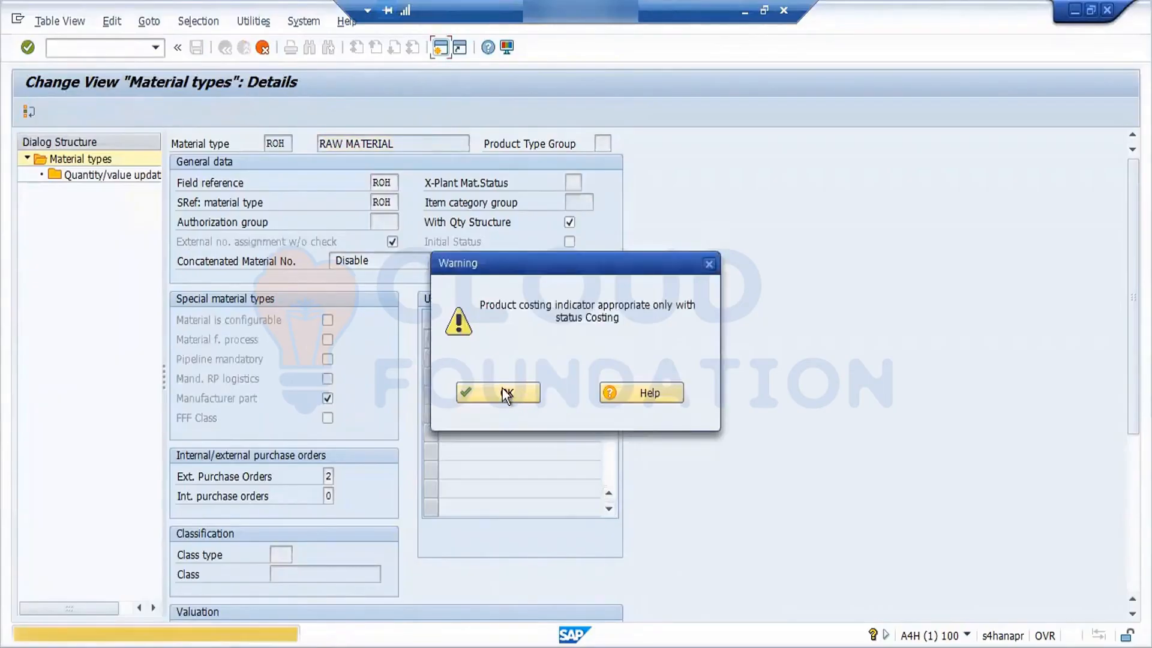
click(504, 391)
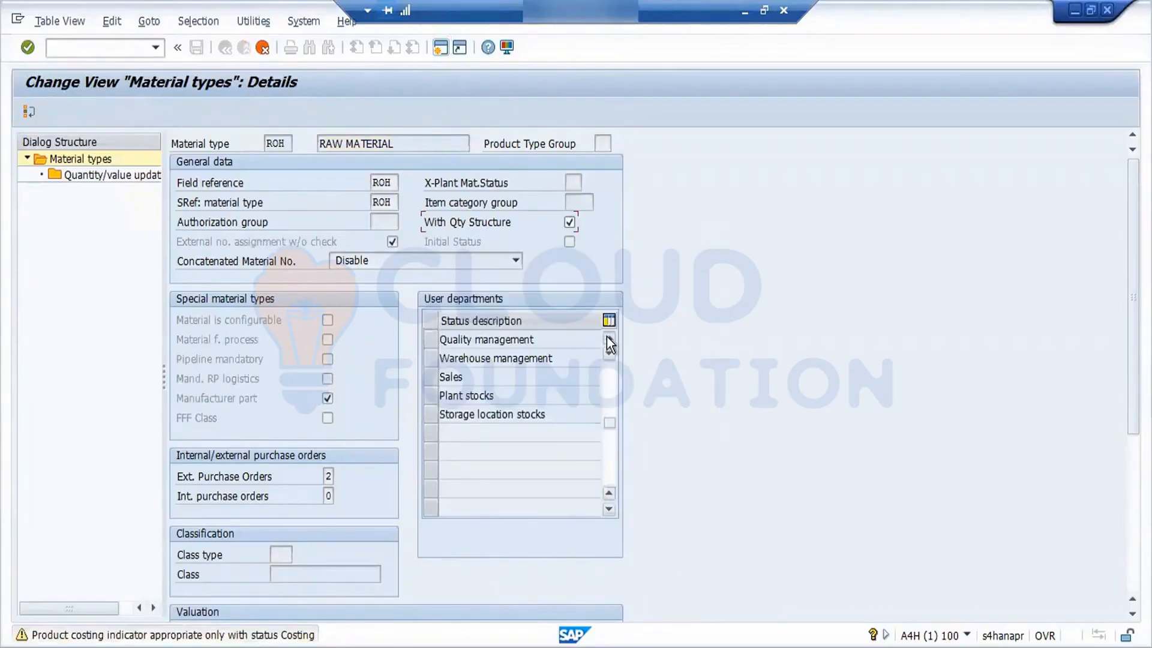
click(607, 336)
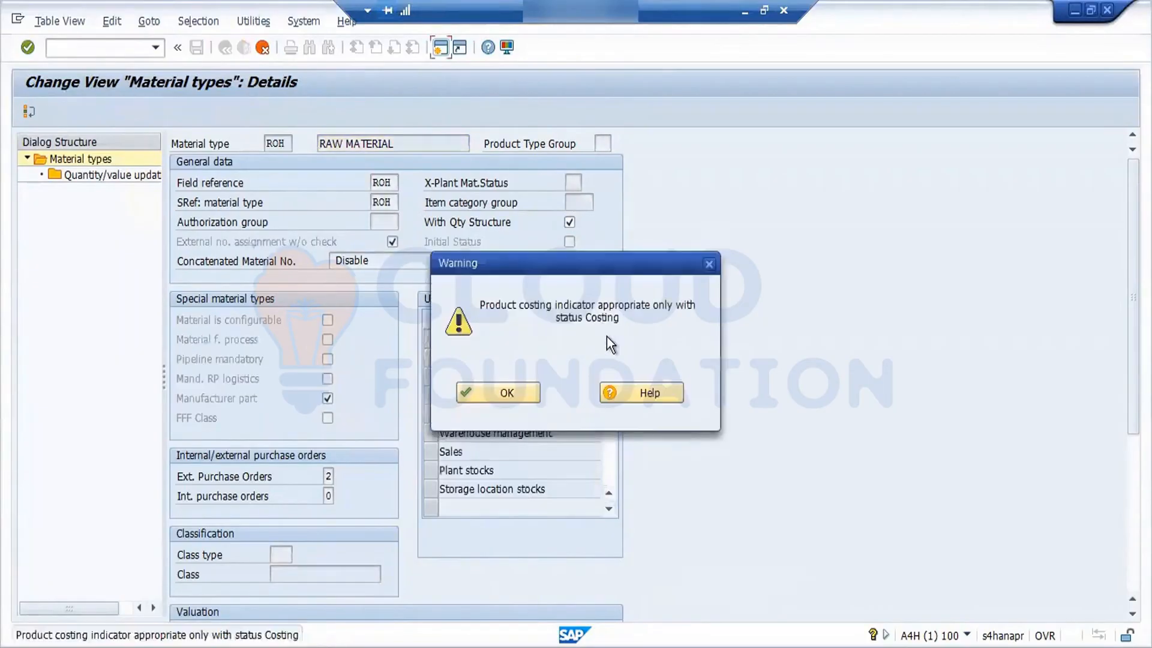
click(515, 390)
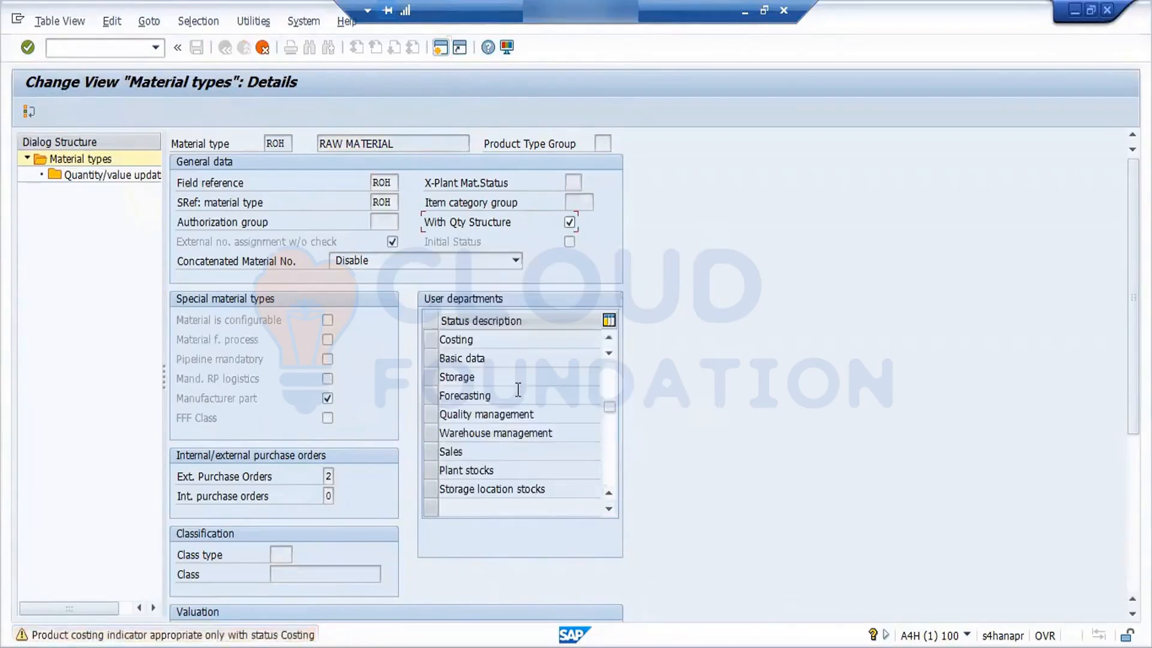
drag(613, 409, 610, 354)
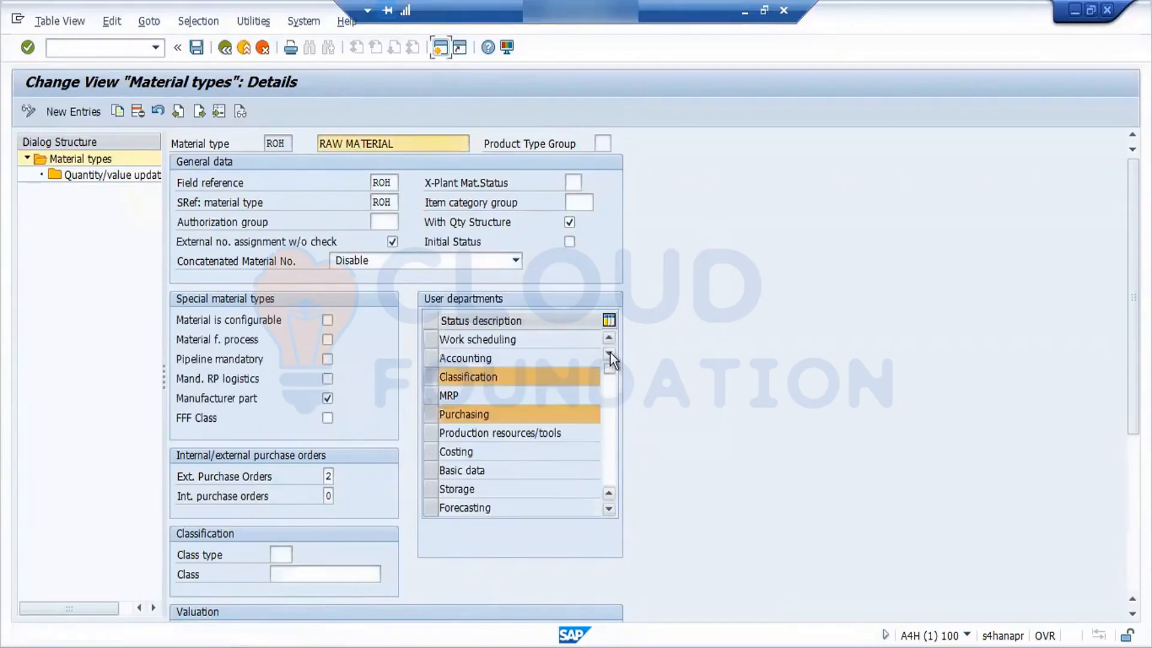
click(431, 338)
click(431, 357)
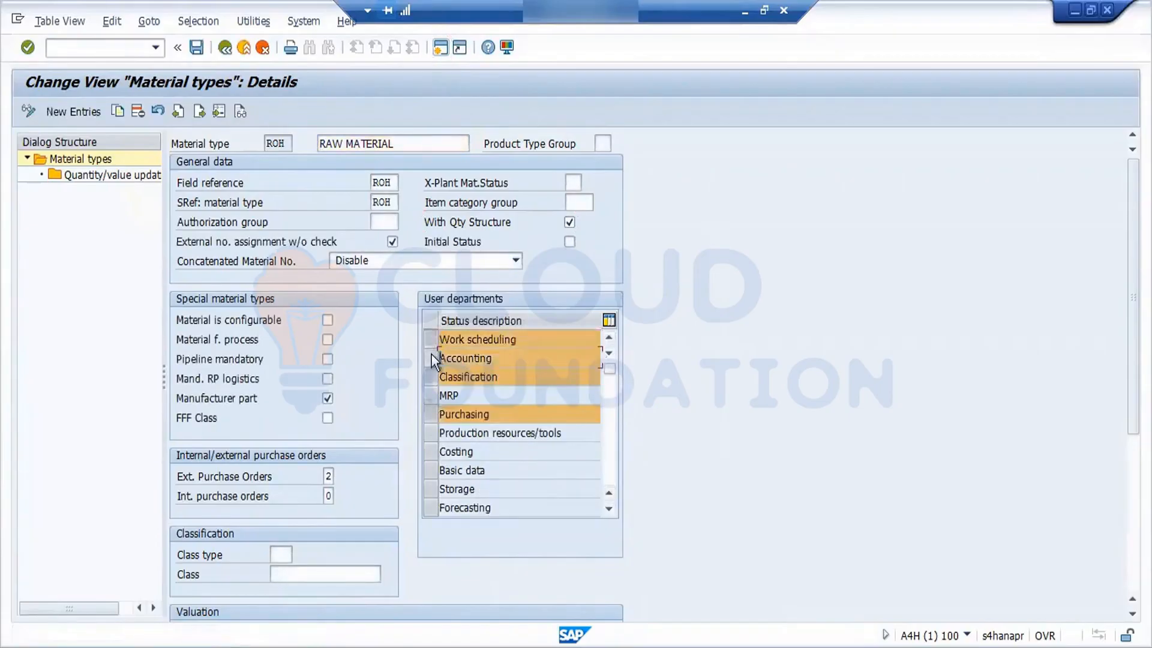
click(434, 398)
click(430, 431)
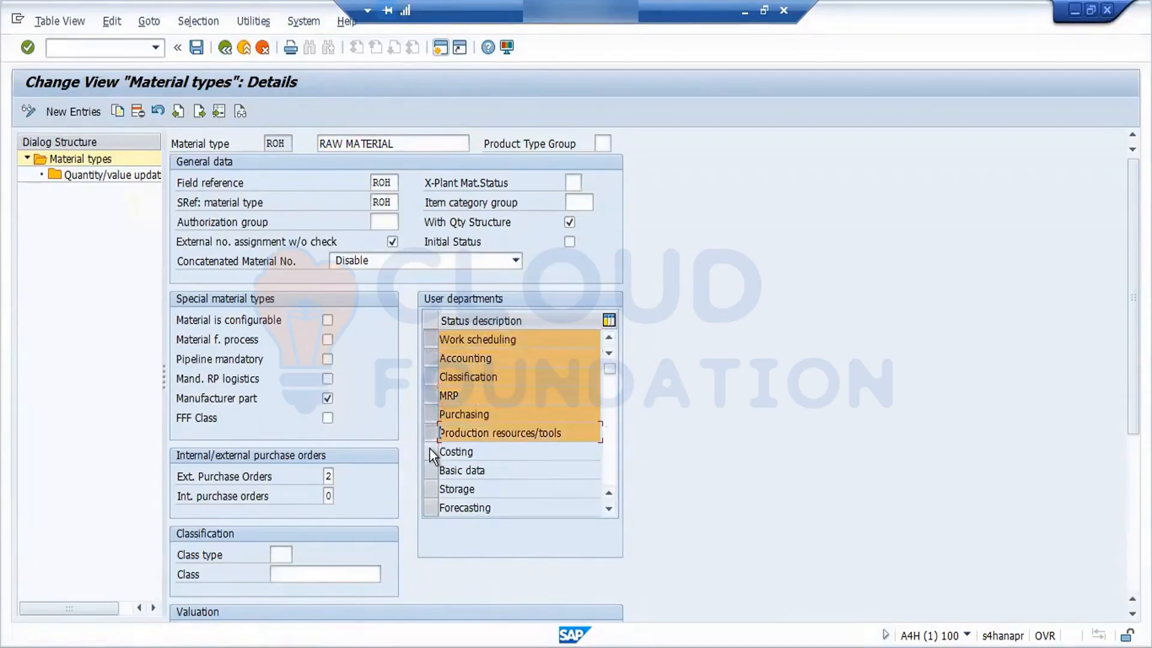
click(430, 452)
click(434, 473)
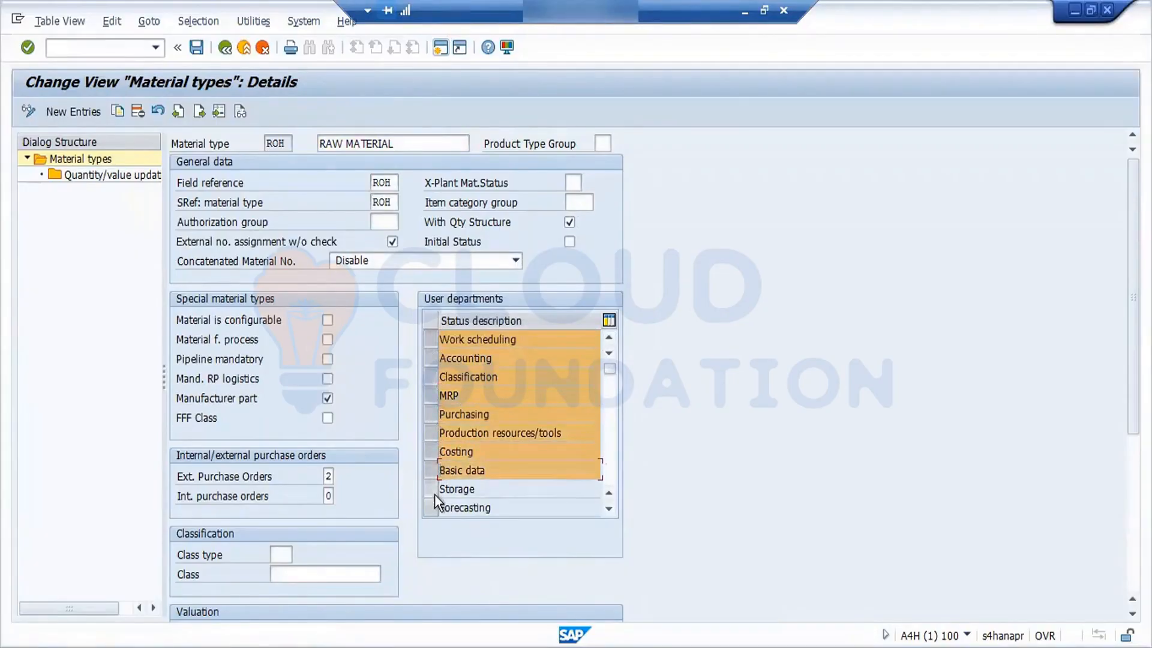
click(434, 492)
click(433, 510)
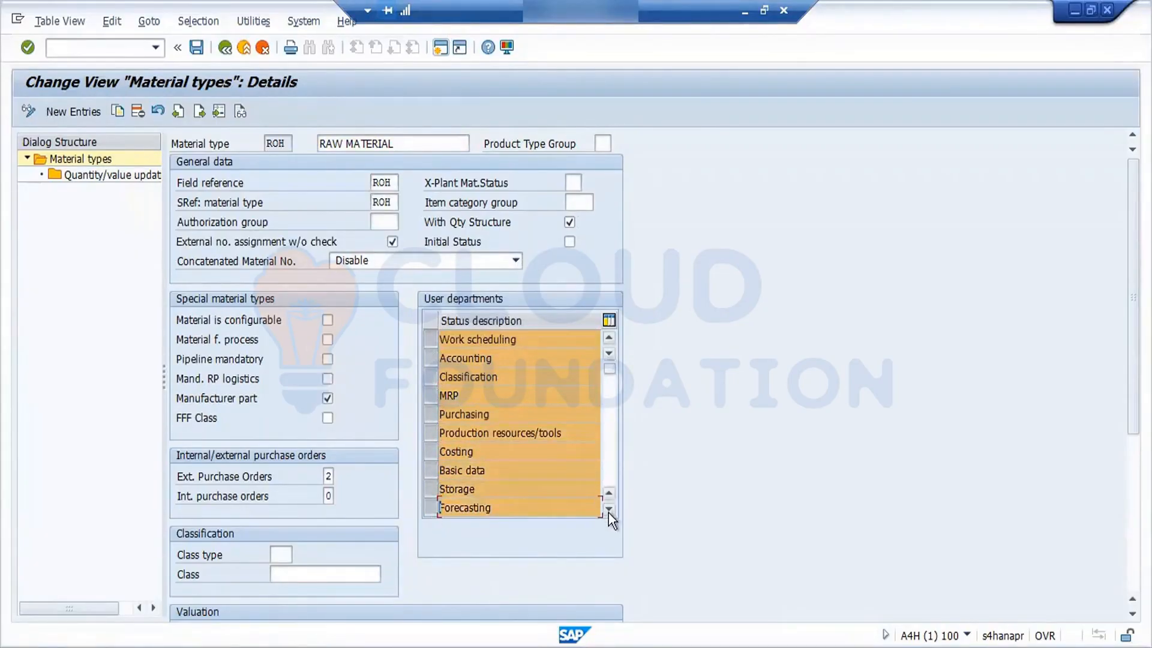
- Try to select Production resources/tools, Costing, Basic data, Storage, Forecasting, Warehouse management and Plant stocks as user departments further down the list
click(608, 508)
key(Return)
click(608, 509)
key(Return)
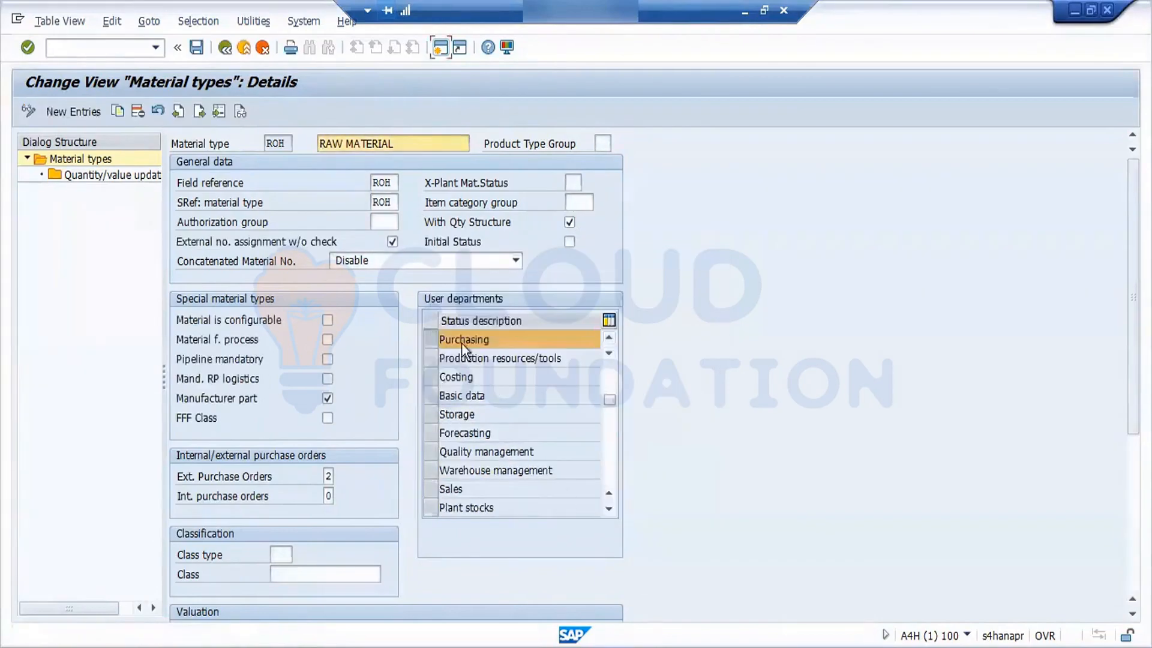
click(431, 358)
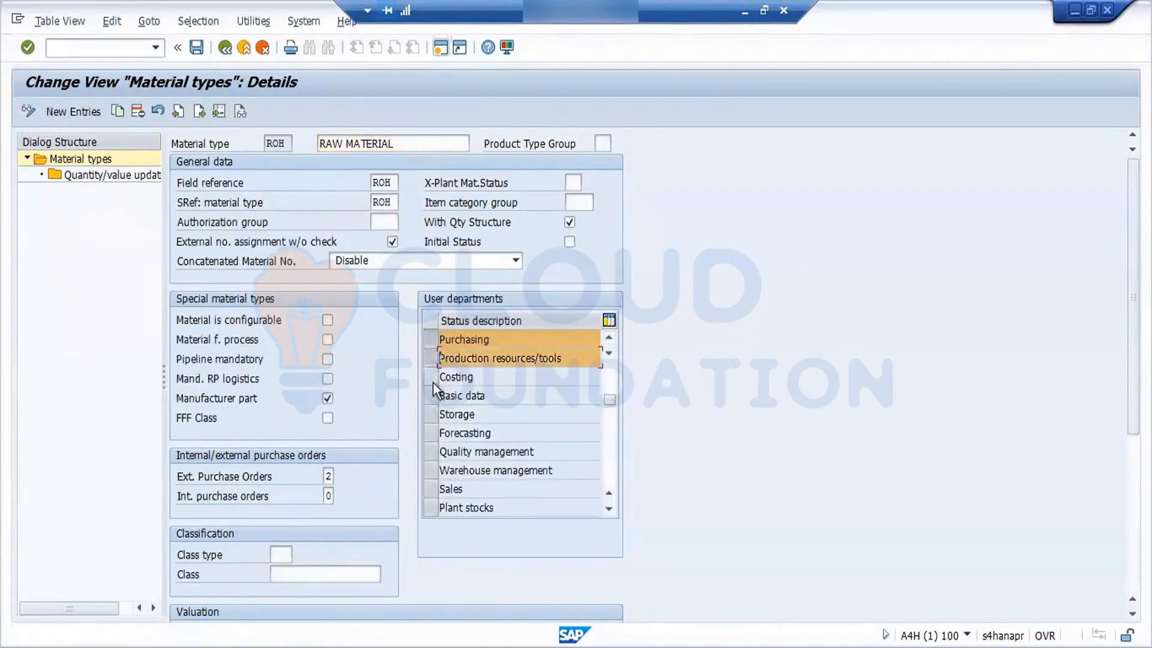
click(433, 383)
click(431, 398)
click(430, 413)
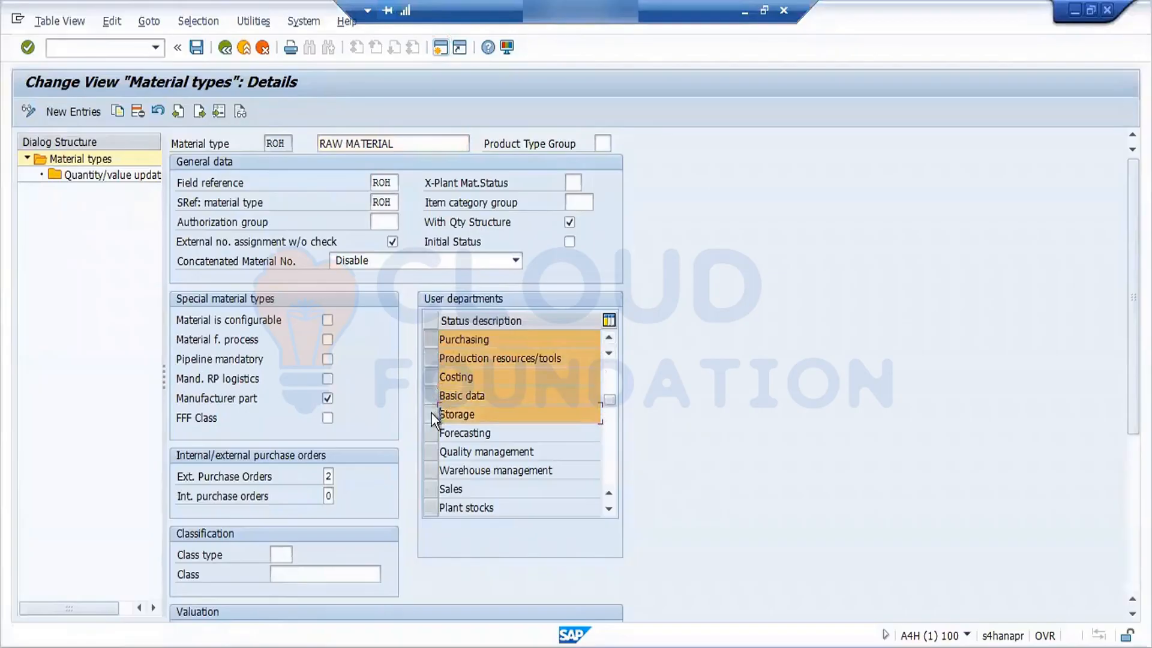
click(431, 432)
click(431, 472)
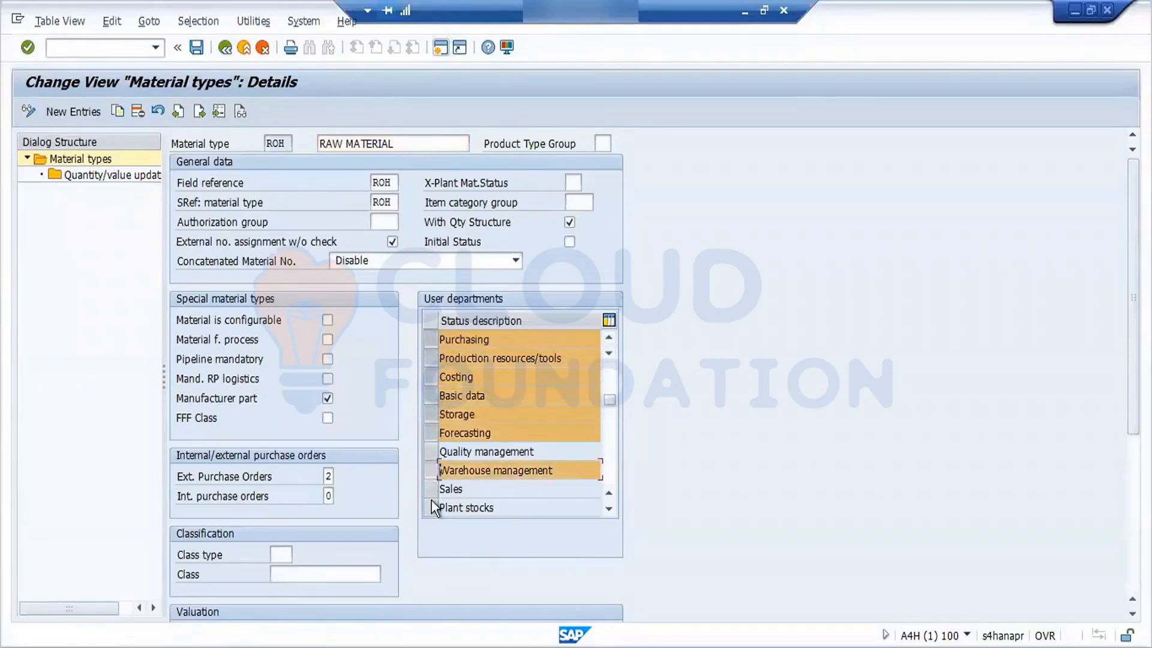
click(431, 507)
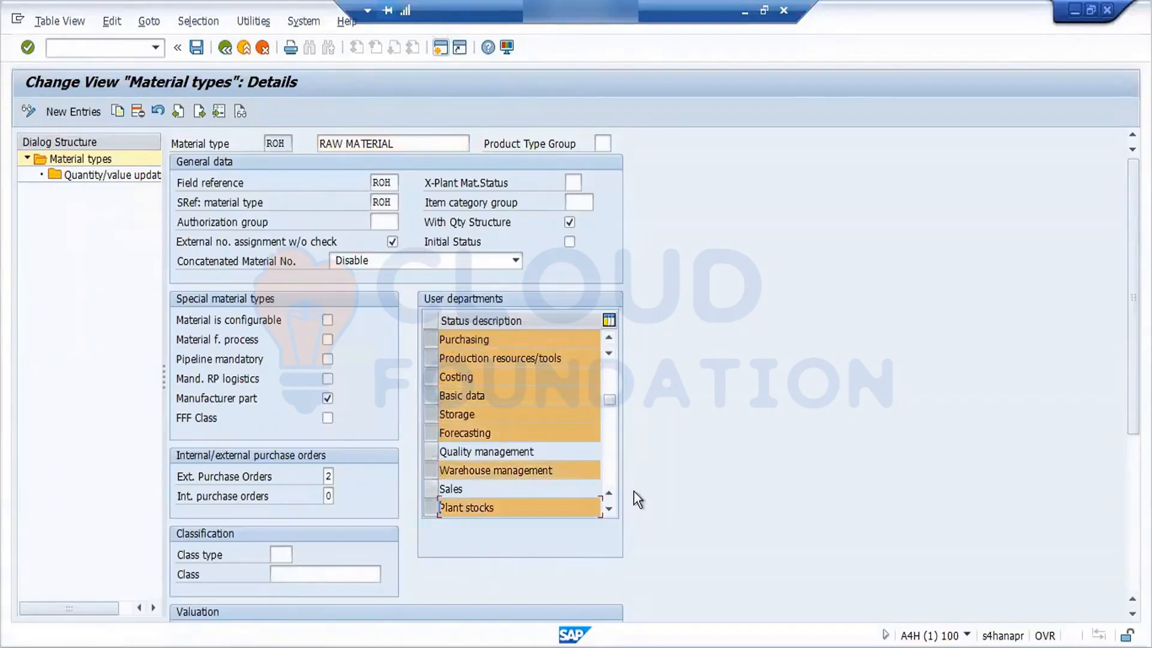
- Check the end of the user departments list, return to the material types overview and reopen the details of ROH
click(608, 511)
key(Return)
click(607, 510)
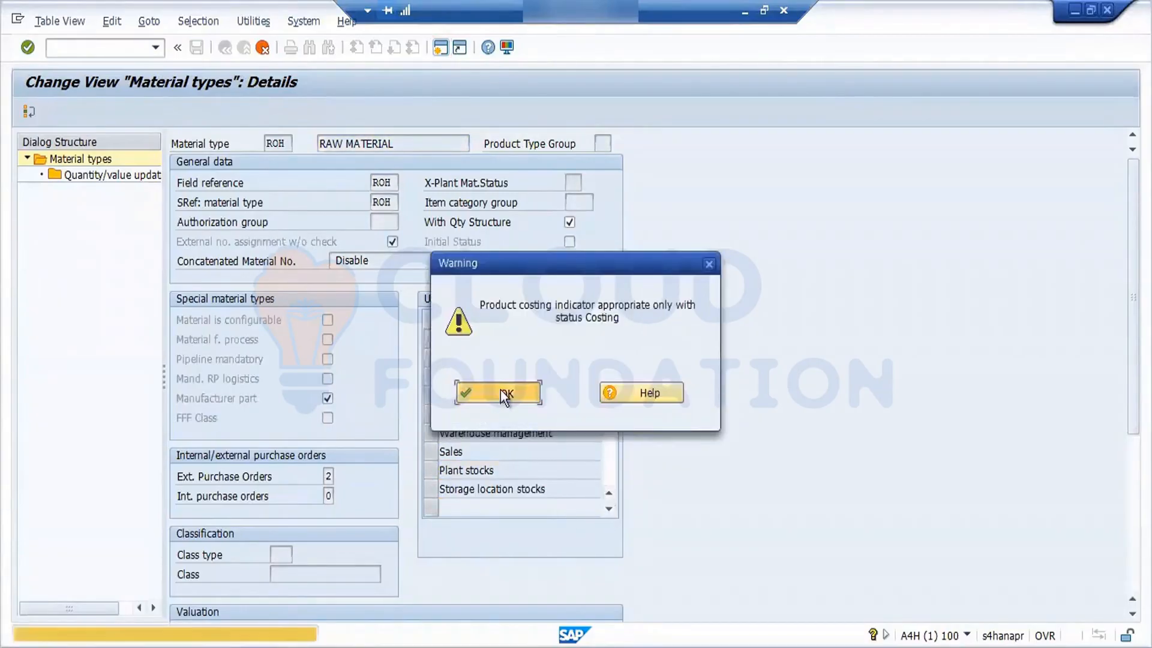
click(500, 393)
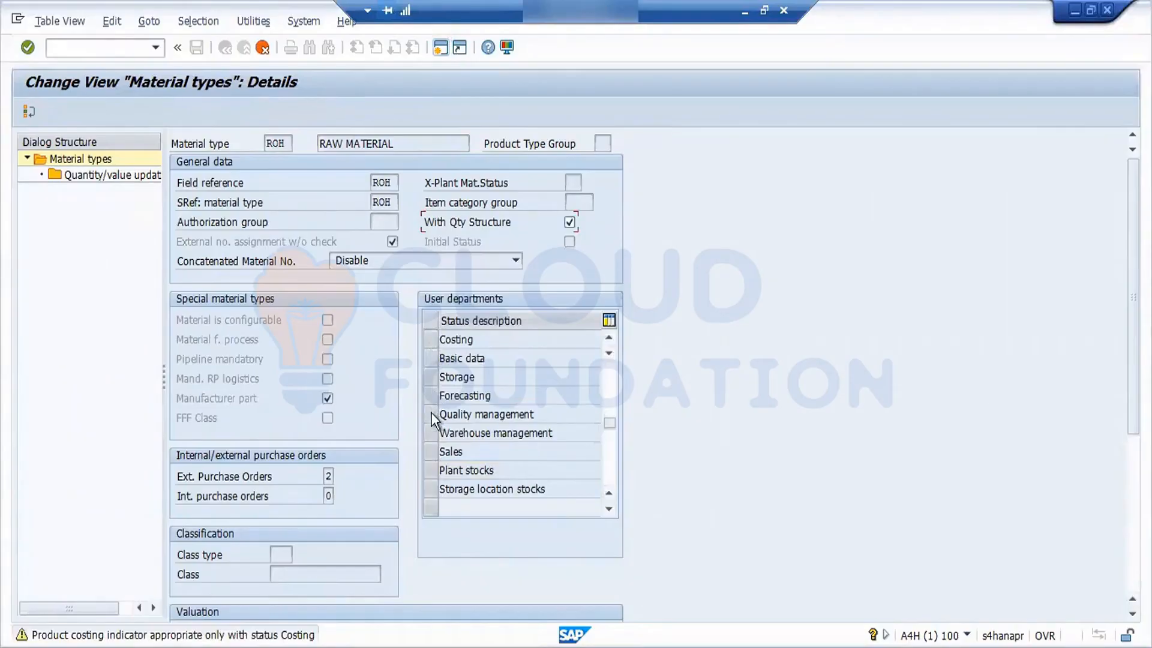
click(28, 111)
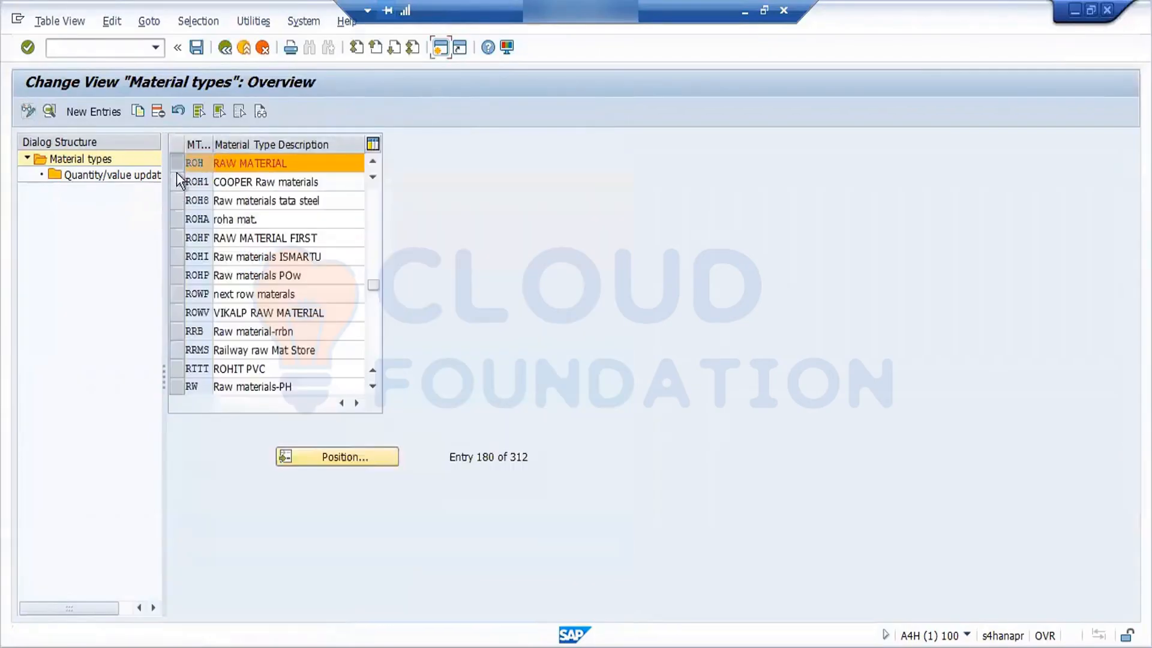
click(50, 111)
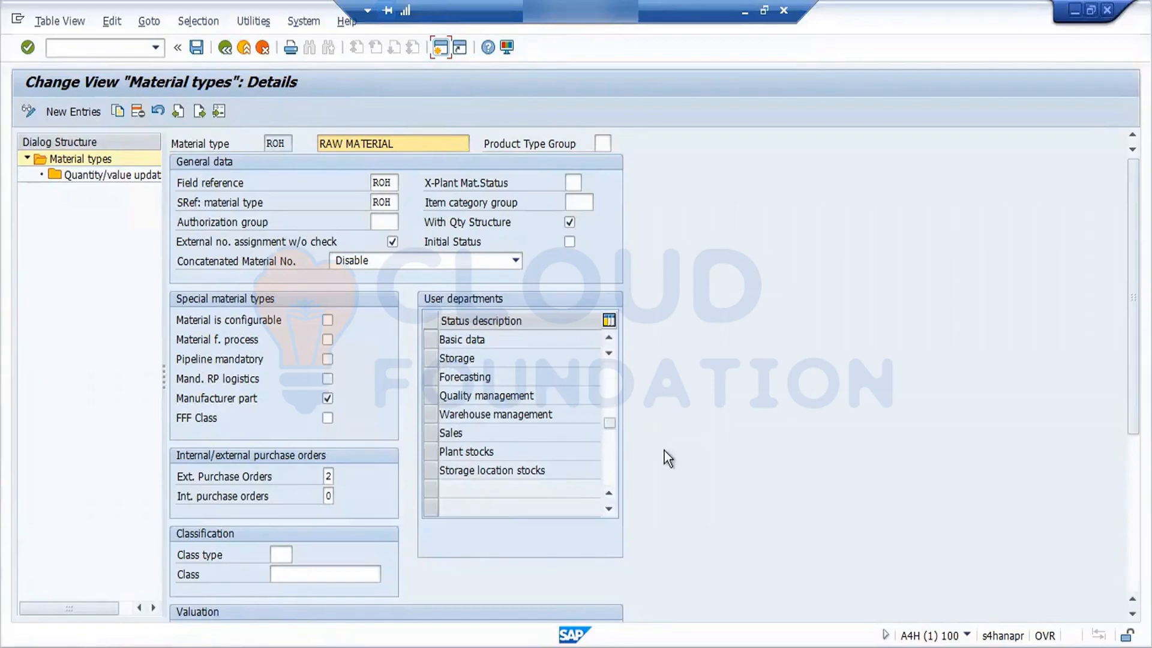
- Review the valuation settings of ROH, checking the available price control options and the account category reference
scroll(478, 554, down, 5)
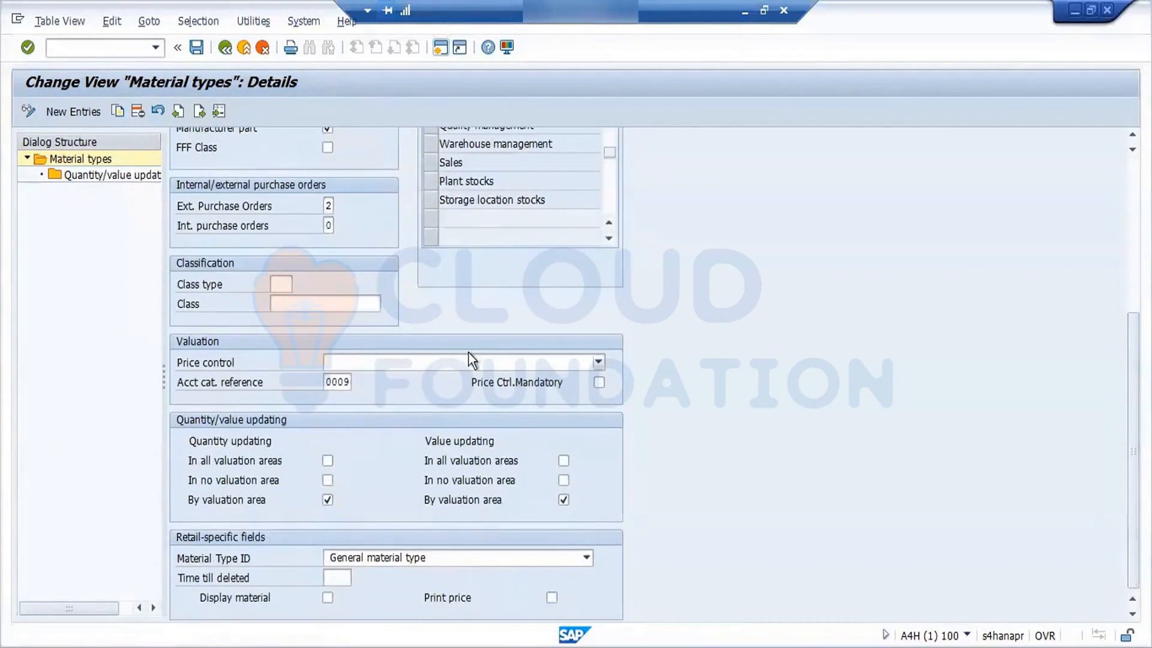
click(406, 362)
click(406, 362)
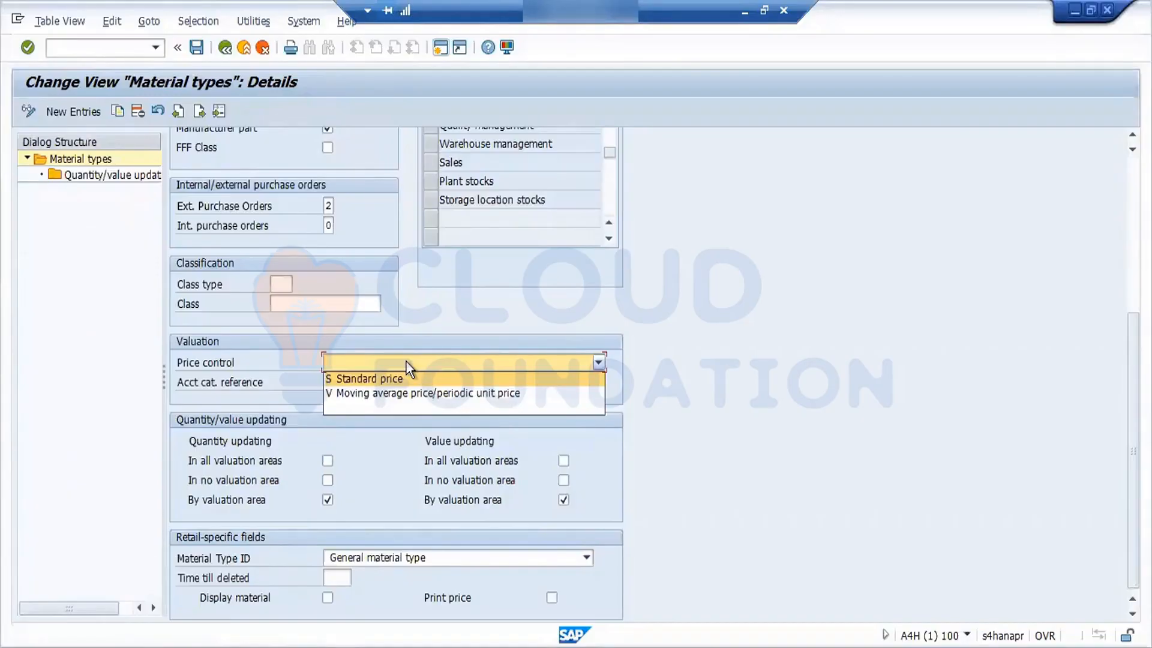
click(276, 379)
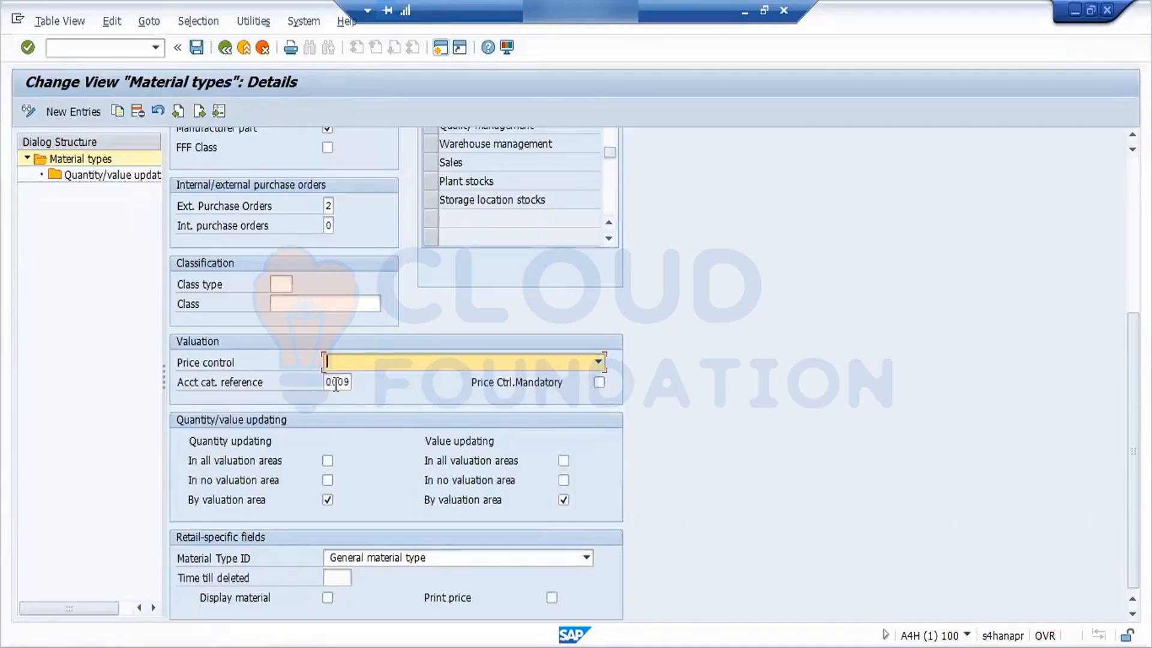
click(334, 382)
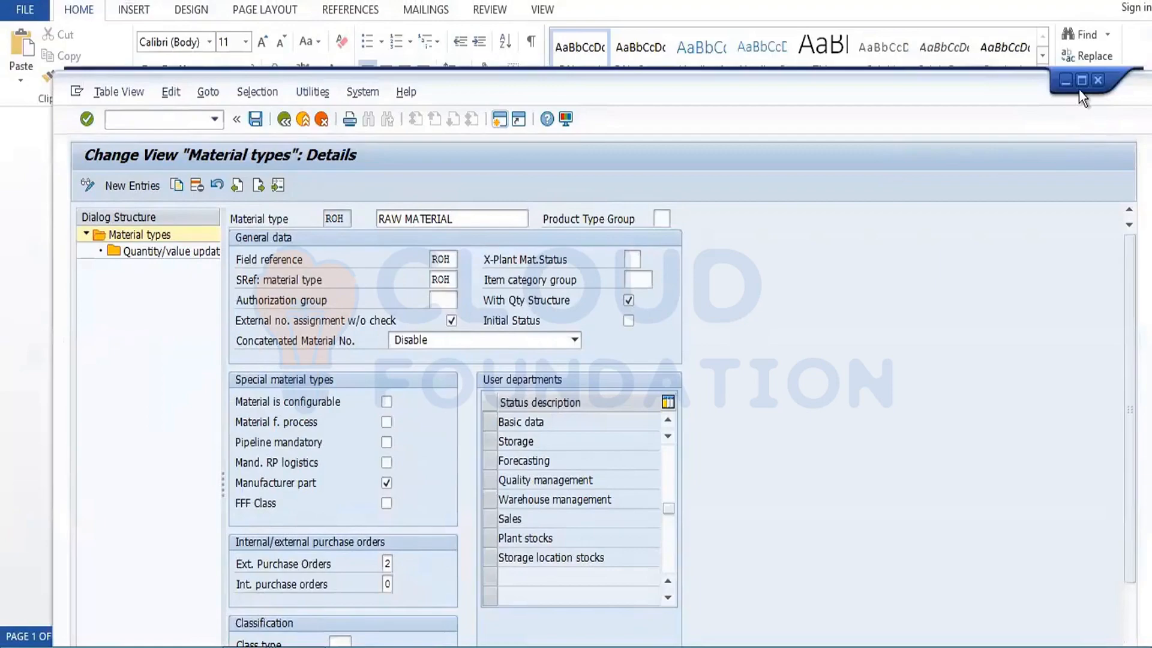
- Return to the SAP window and save the ROH material type details, acknowledging the product costing warnings
click(1078, 85)
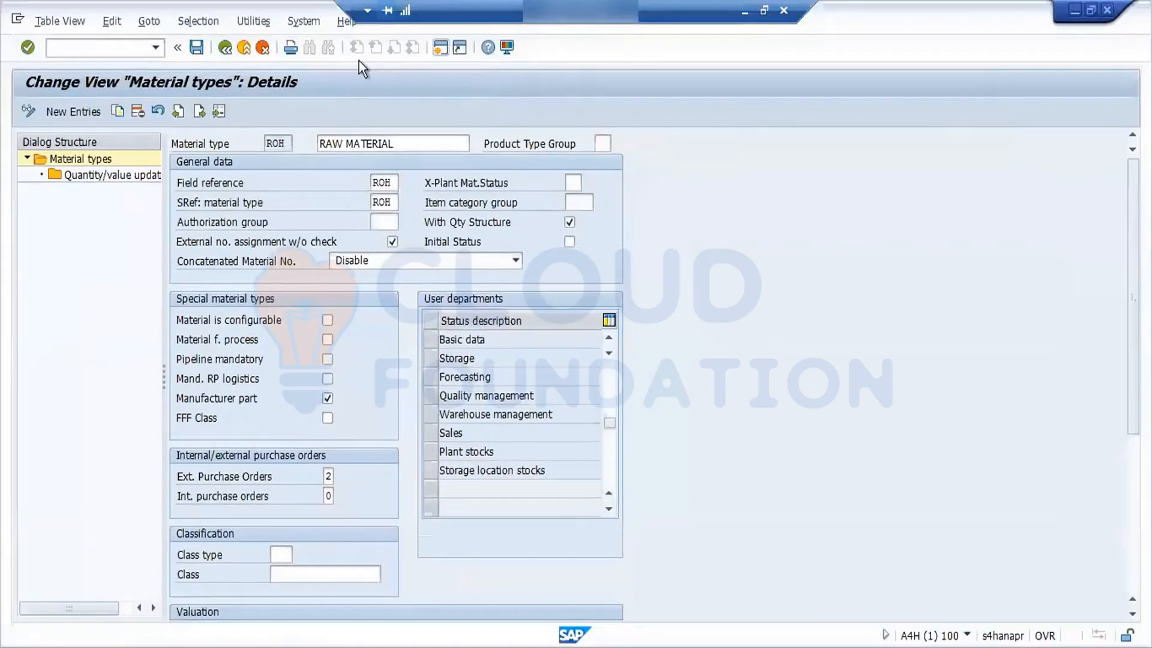
click(193, 52)
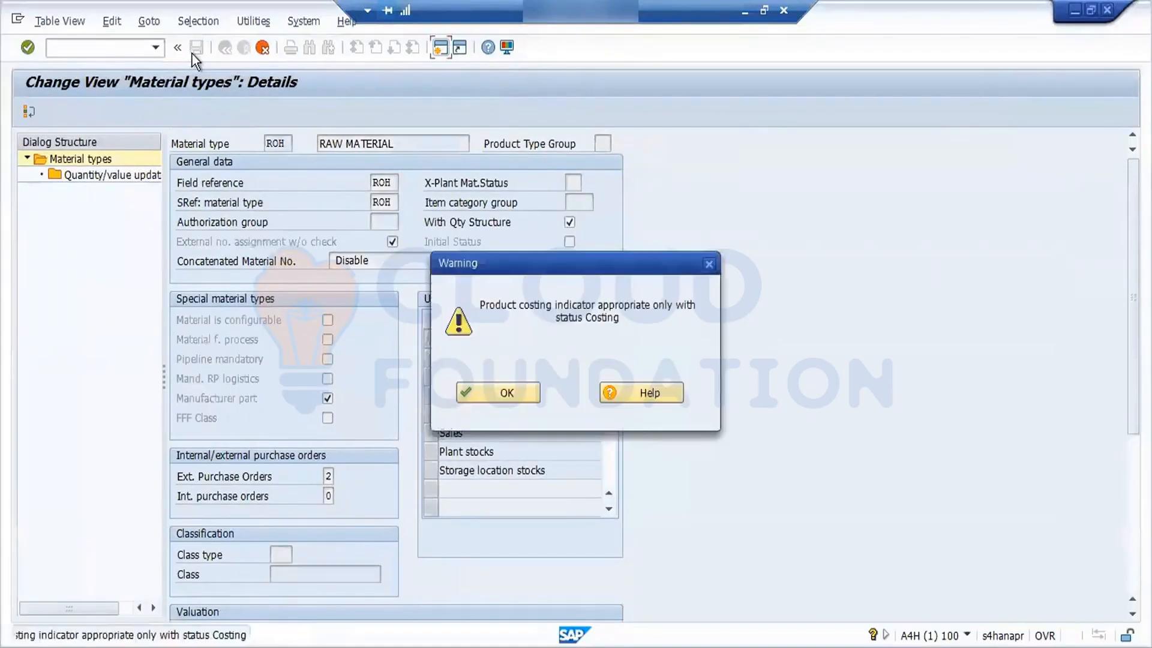
click(473, 386)
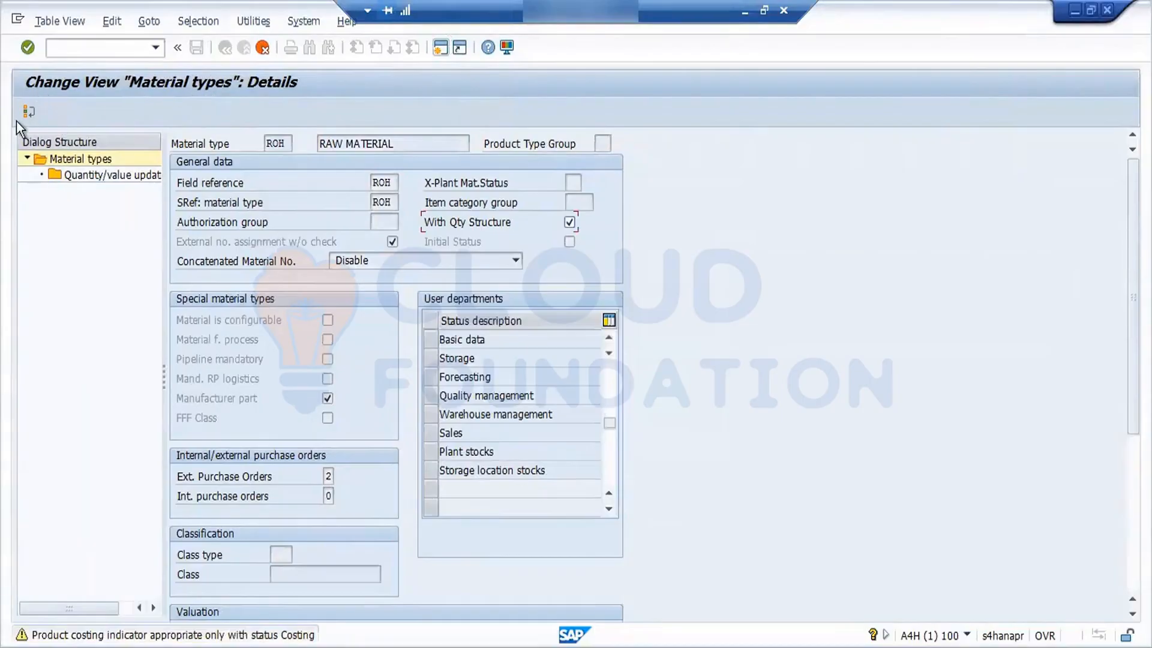
key(Return)
key(Return)
key(Return)
key(Return)
key(Return)
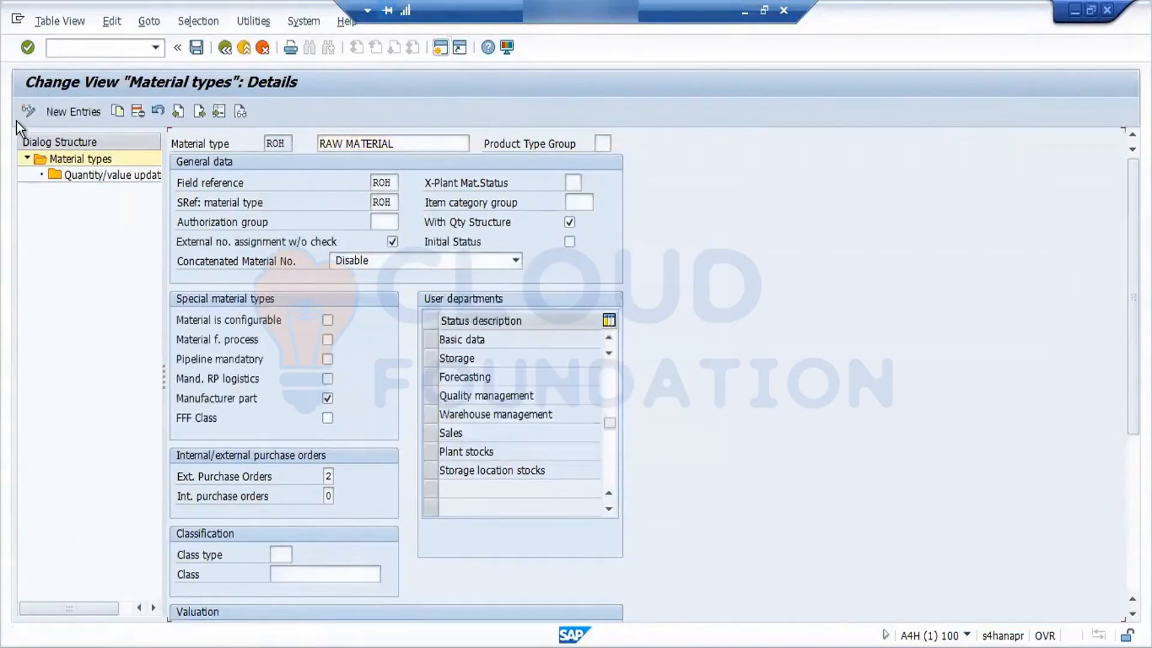
key(Return)
key(Return)
key(Return)
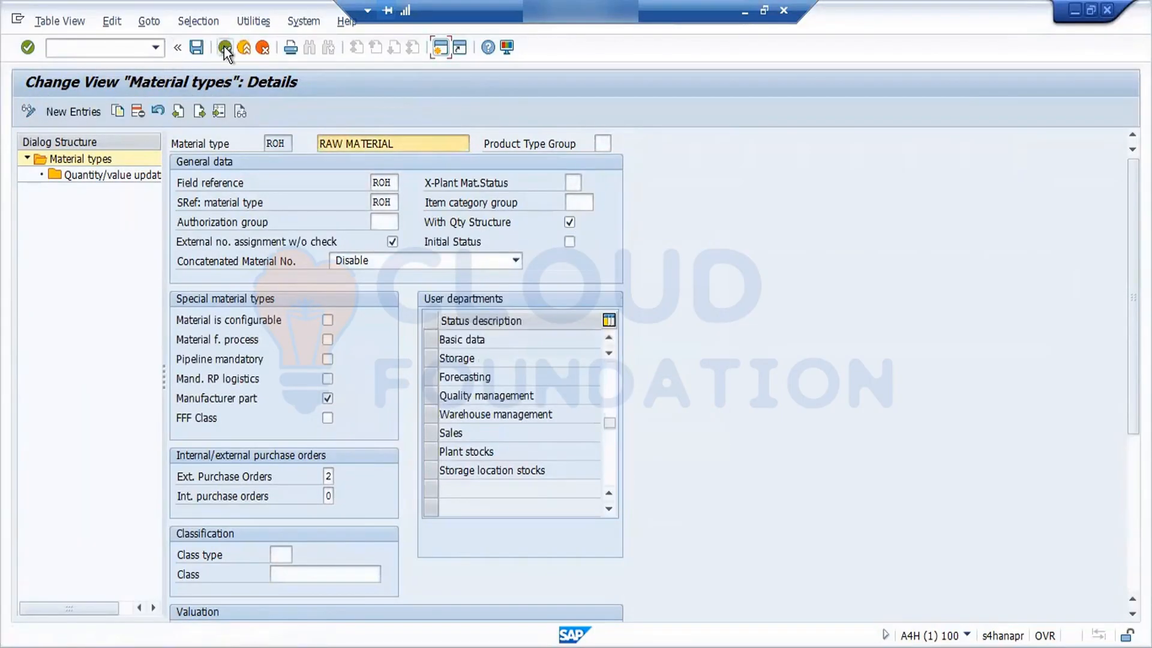
- Leave the ROH details with /n and open the SAP customizing implementation guide through transaction spro
click(224, 47)
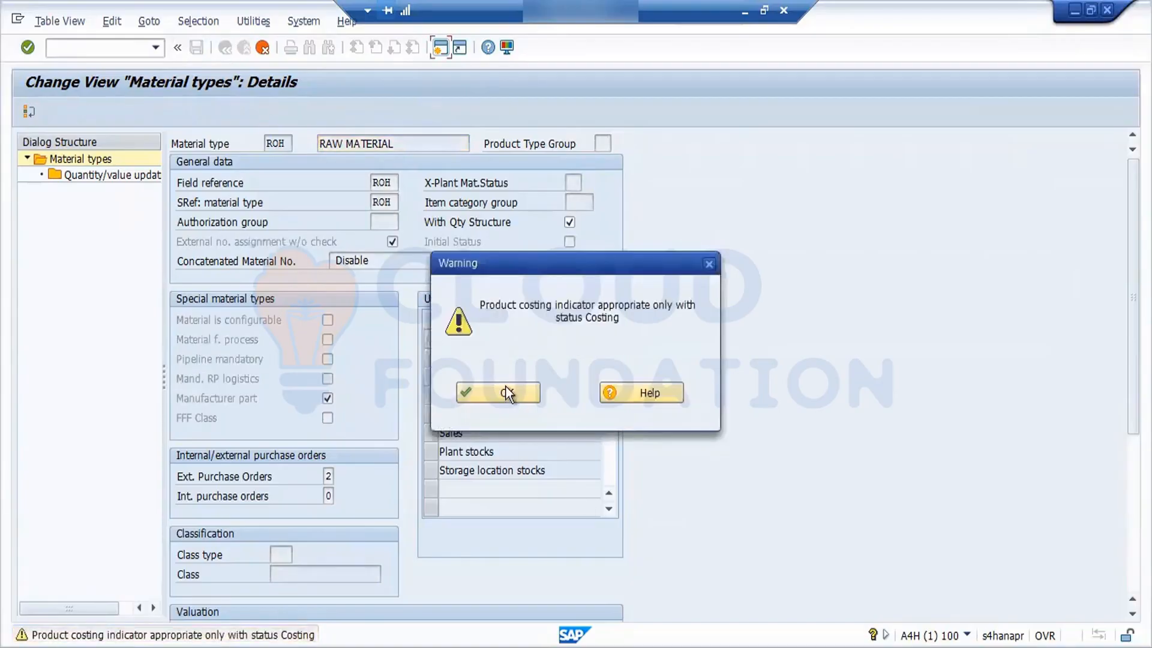
click(506, 387)
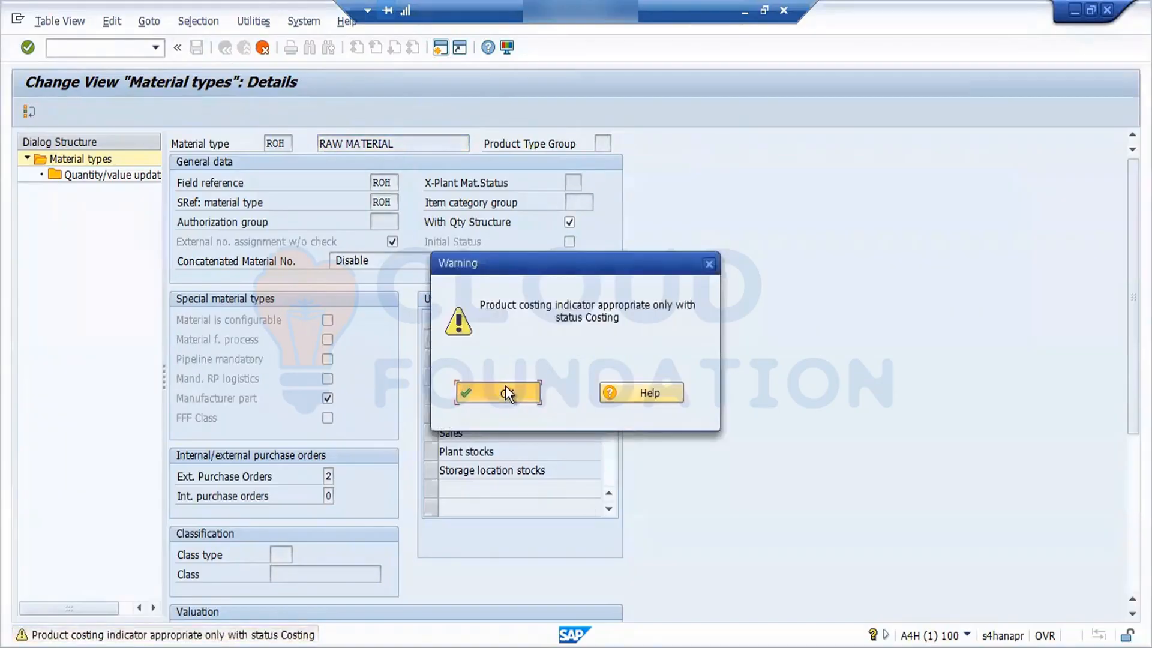
click(120, 47)
text(/n)
key(Return)
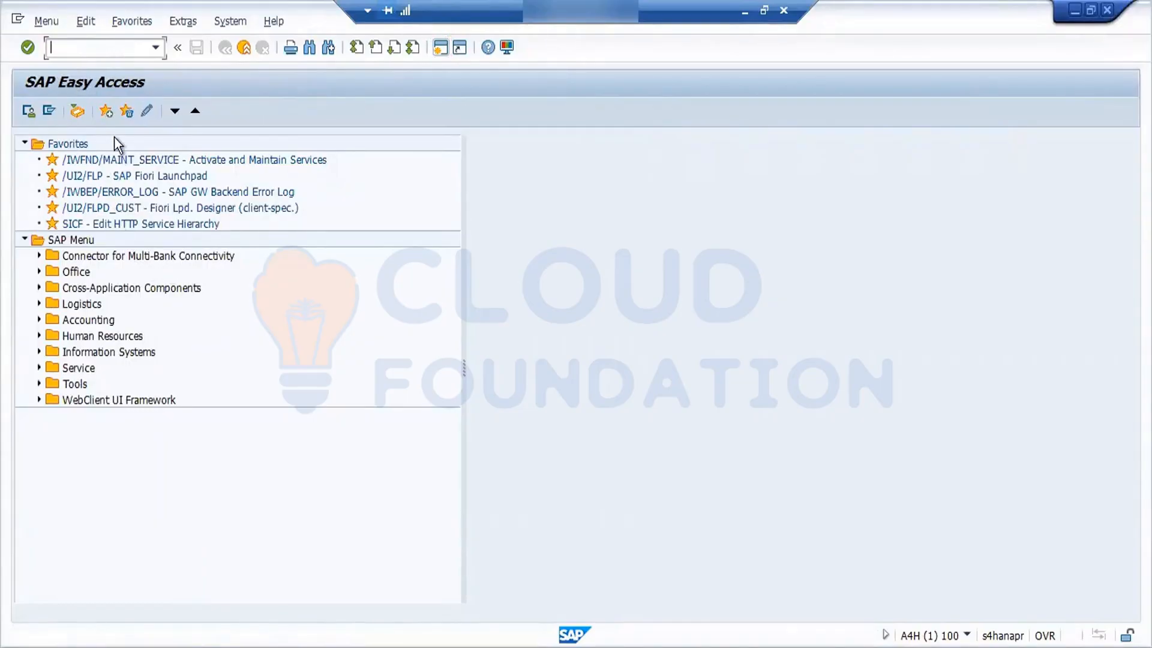
text(spro)
key(Return)
click(99, 114)
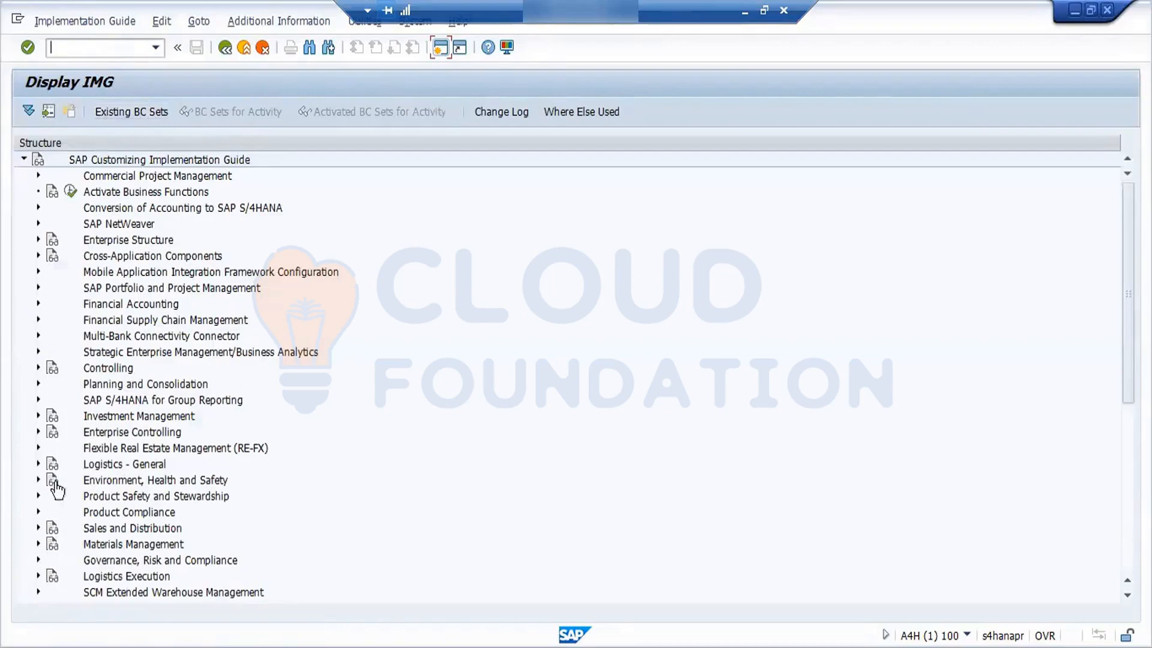
- Open Define Number Ranges for Each Material Type under Logistics - General, Material Master, Basic Settings, Material Types
click(38, 463)
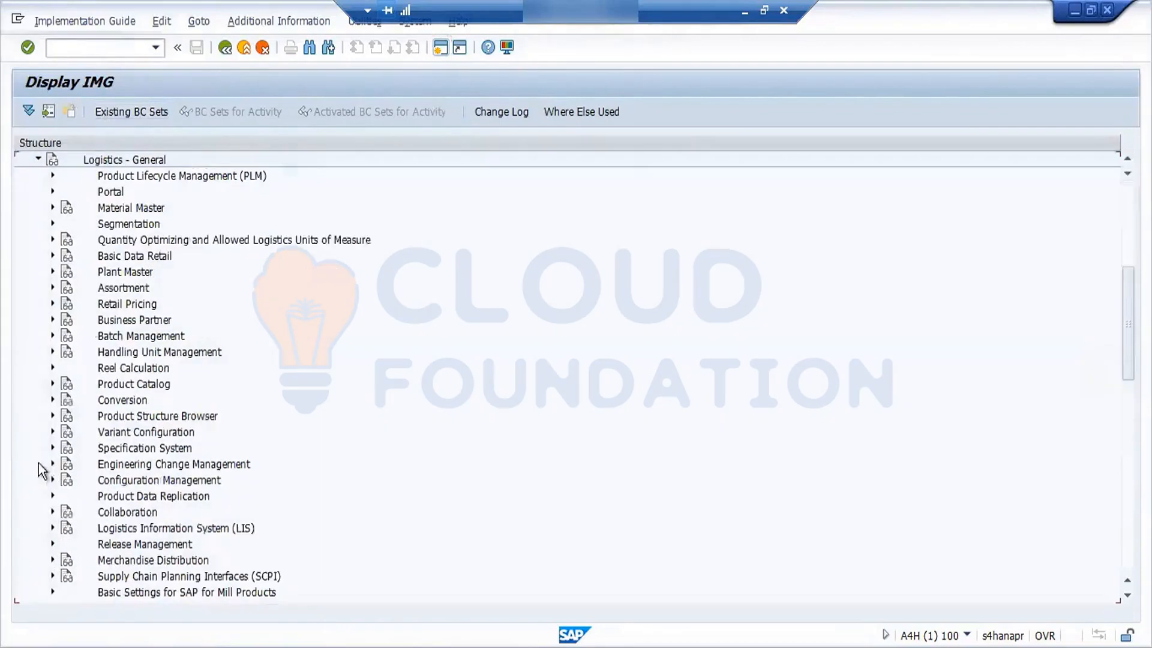
click(52, 207)
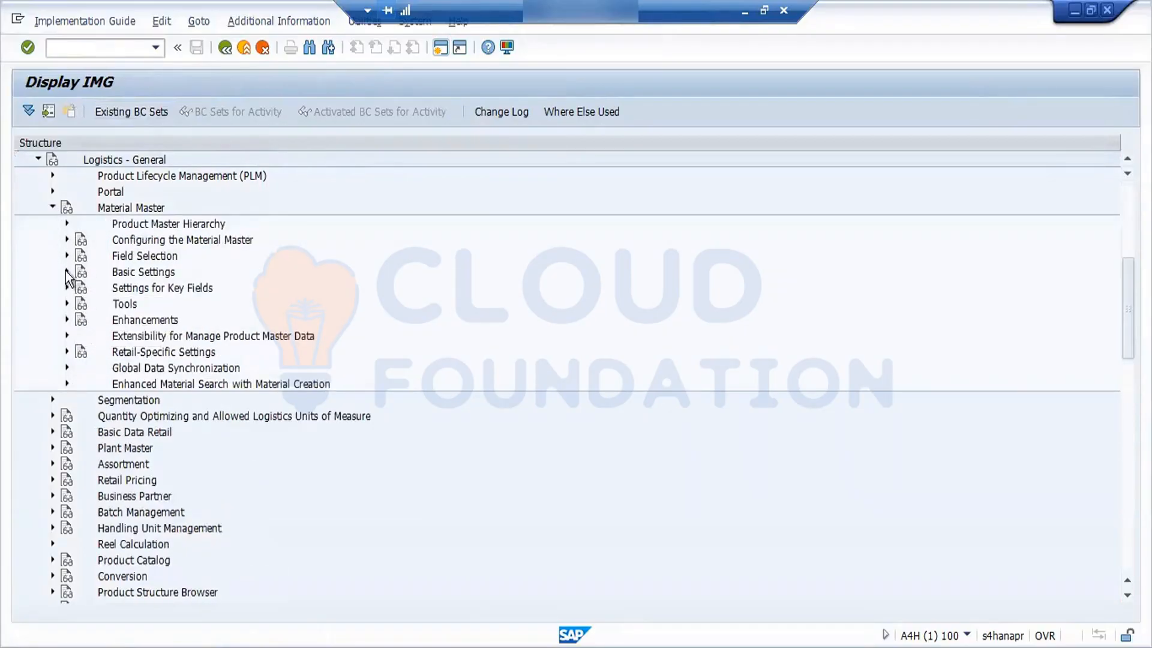
click(67, 271)
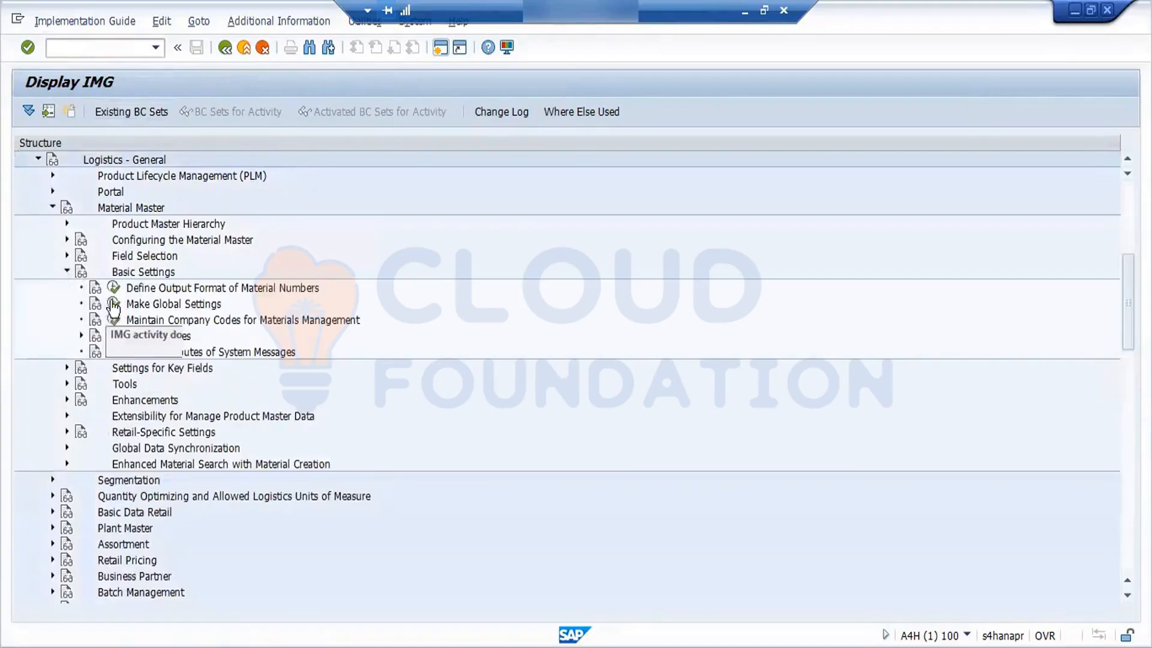
click(82, 335)
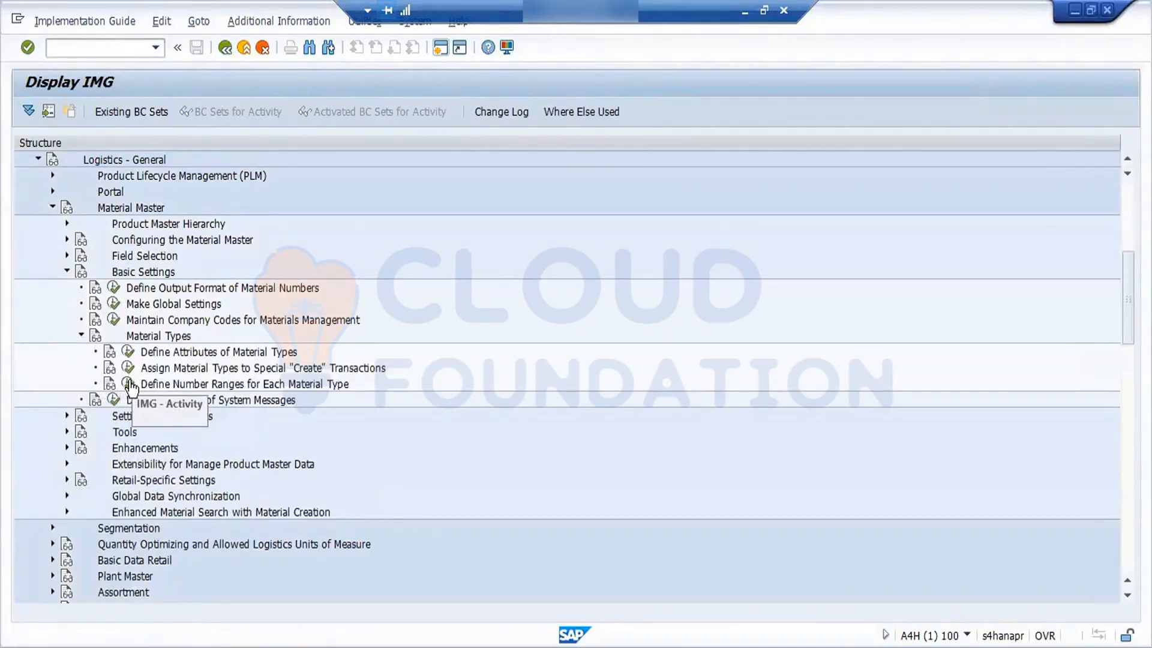
click(129, 384)
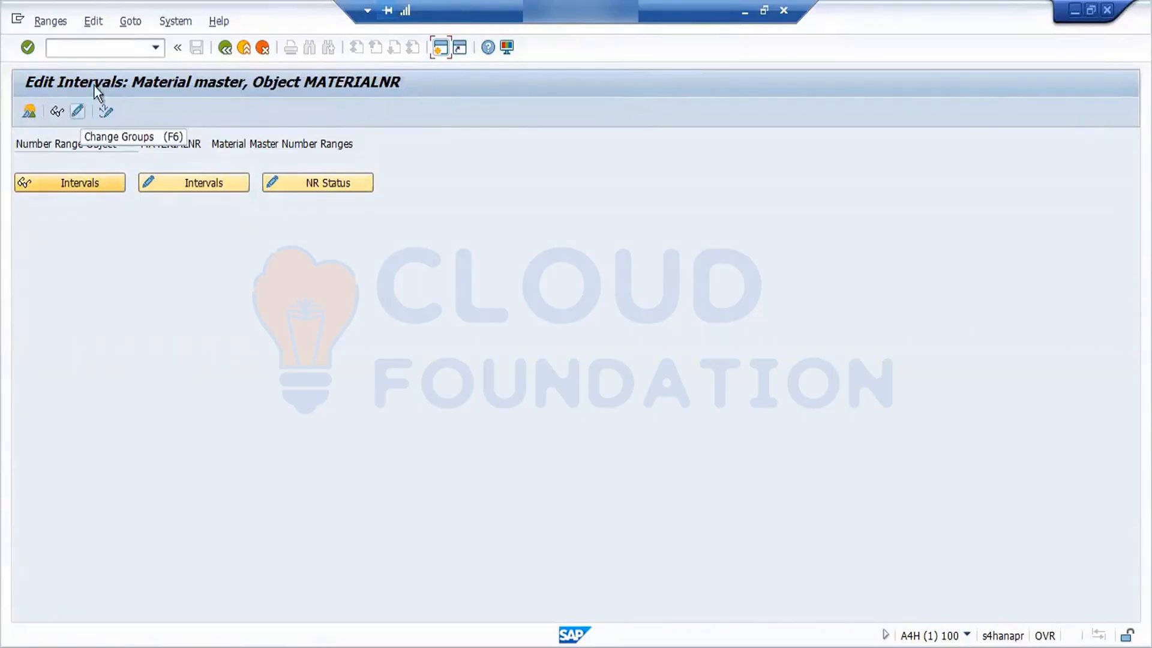
- Open the number range groups of object MATERIALNR for changing
click(131, 21)
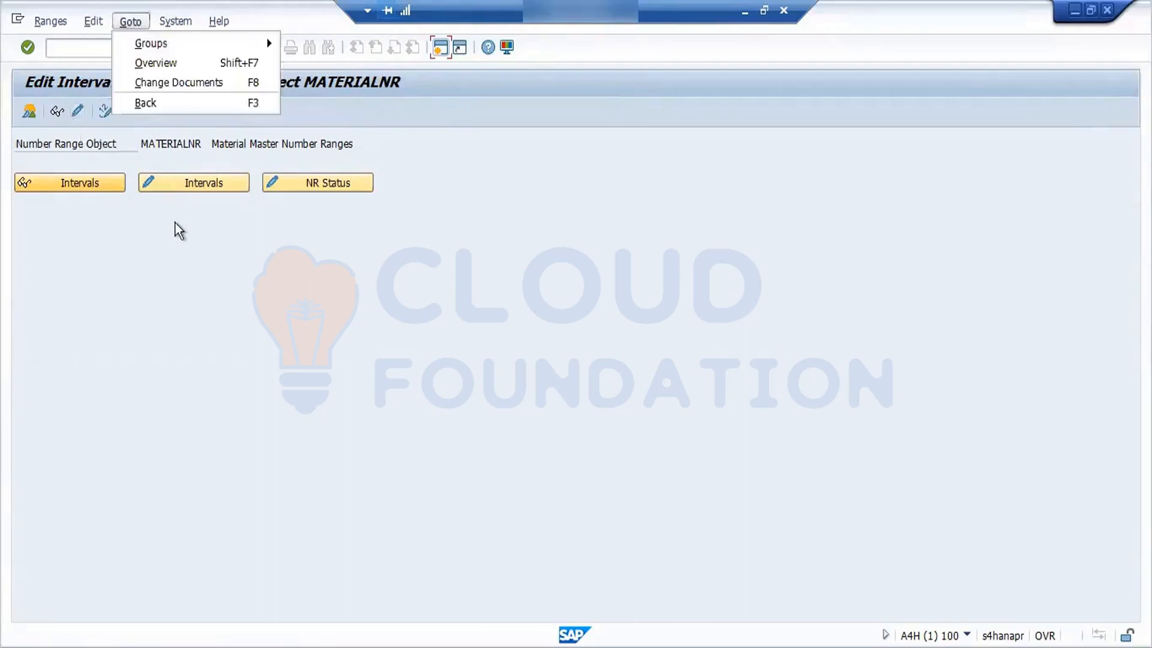
mouse_move(172, 45)
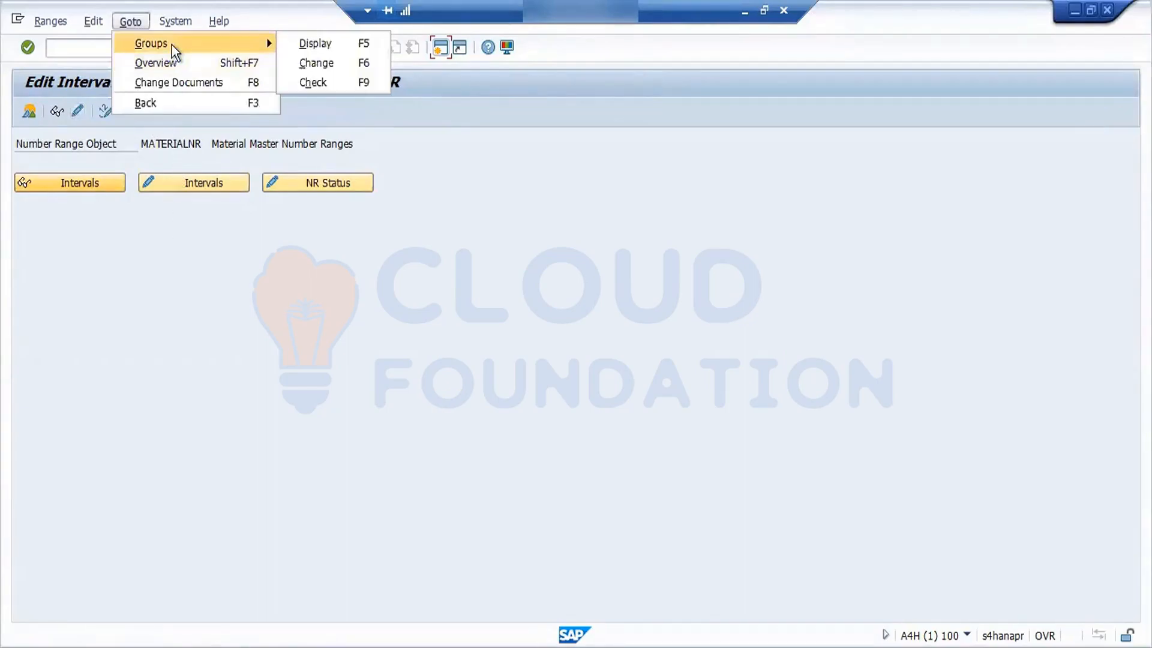
click(160, 290)
click(81, 108)
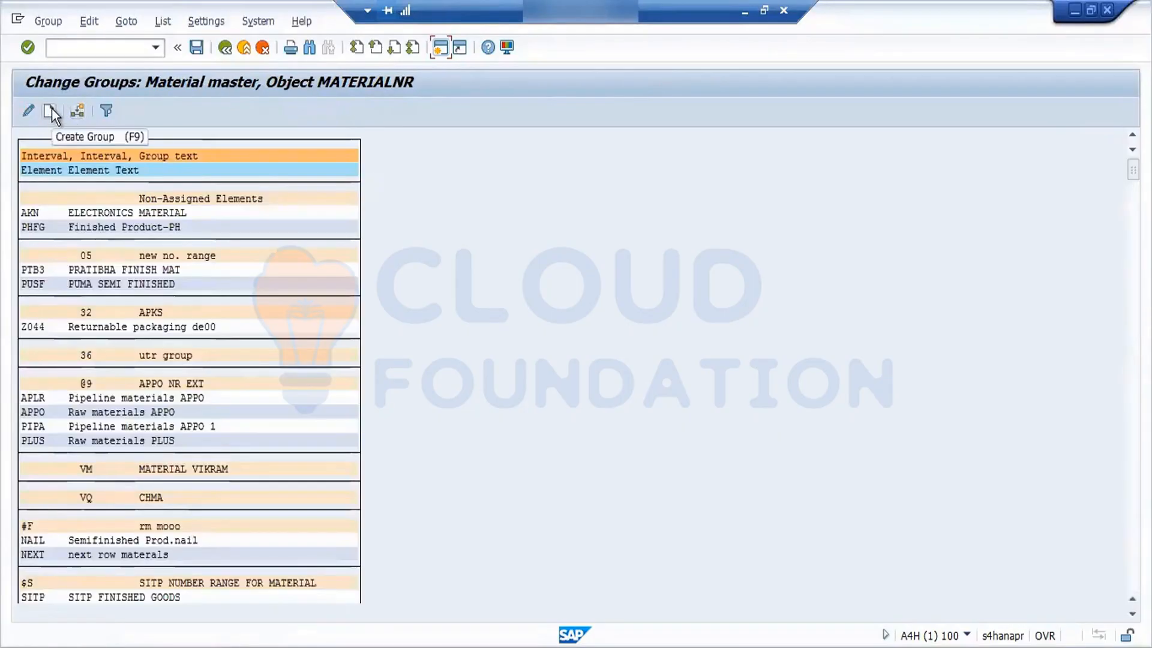
- Try to create a number range group named ford gROUP 7AM, discard it and return to the number range object's start screen
click(52, 108)
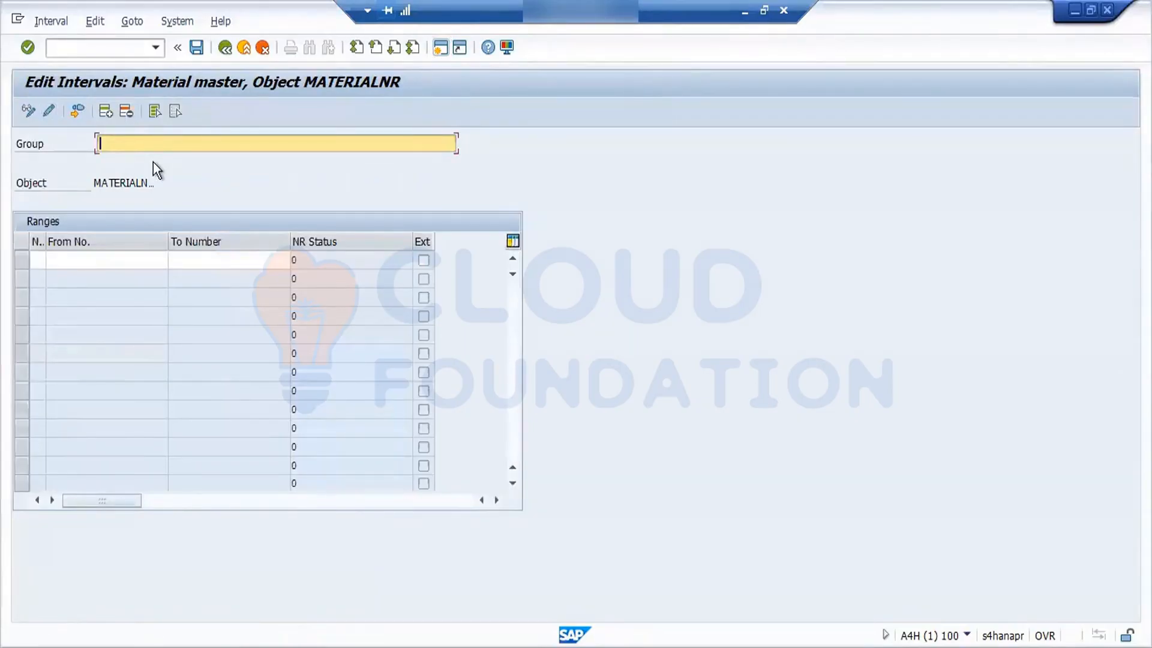
text(ford gROUP 7)
text(AM)
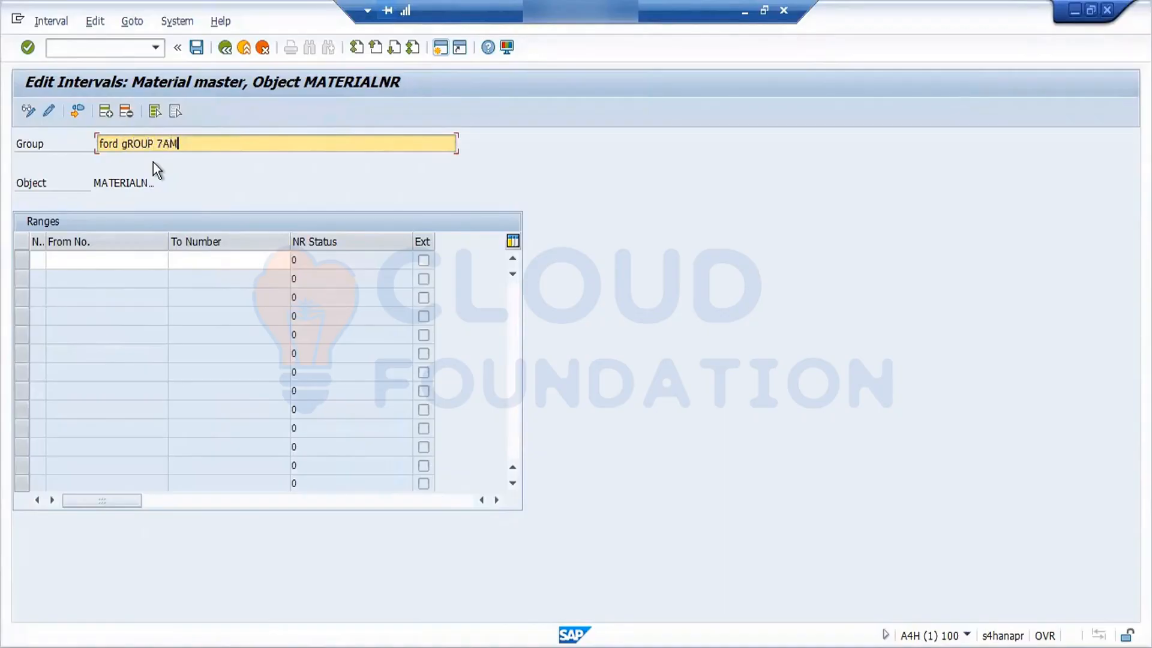
key(Return)
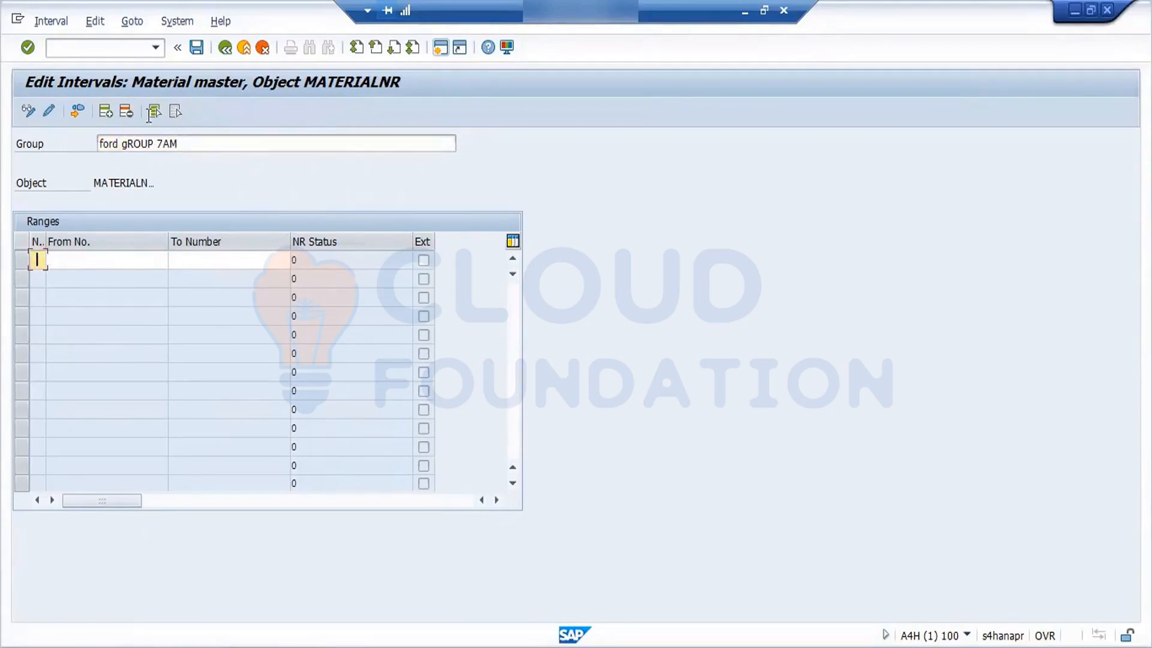
click(225, 50)
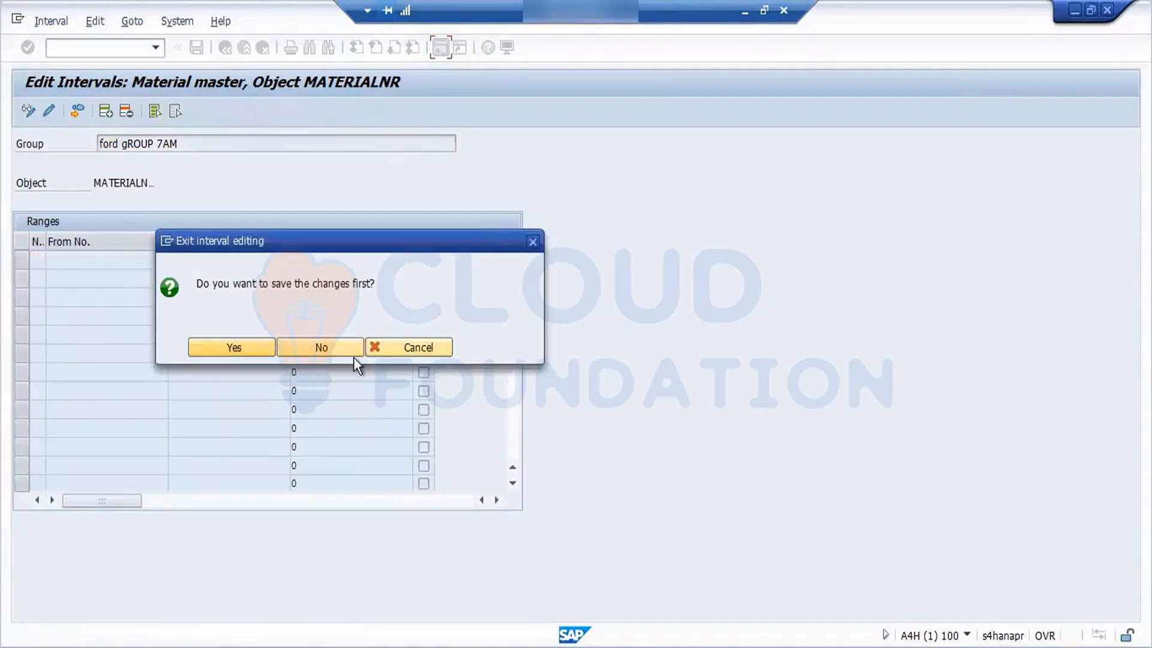
click(336, 353)
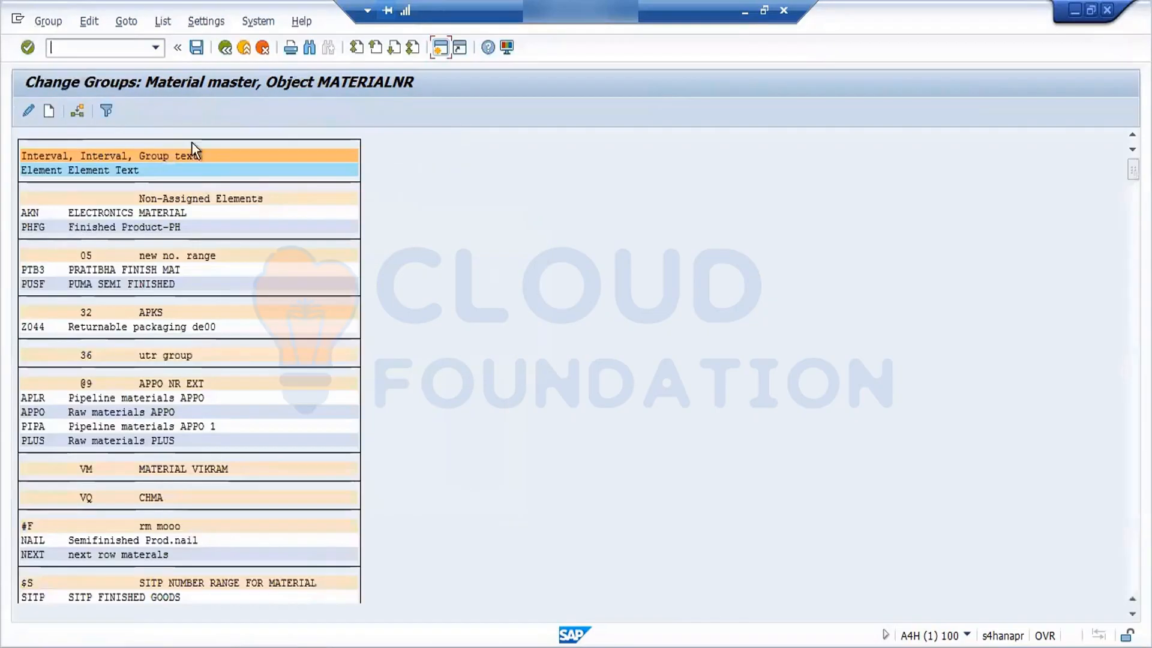
click(226, 49)
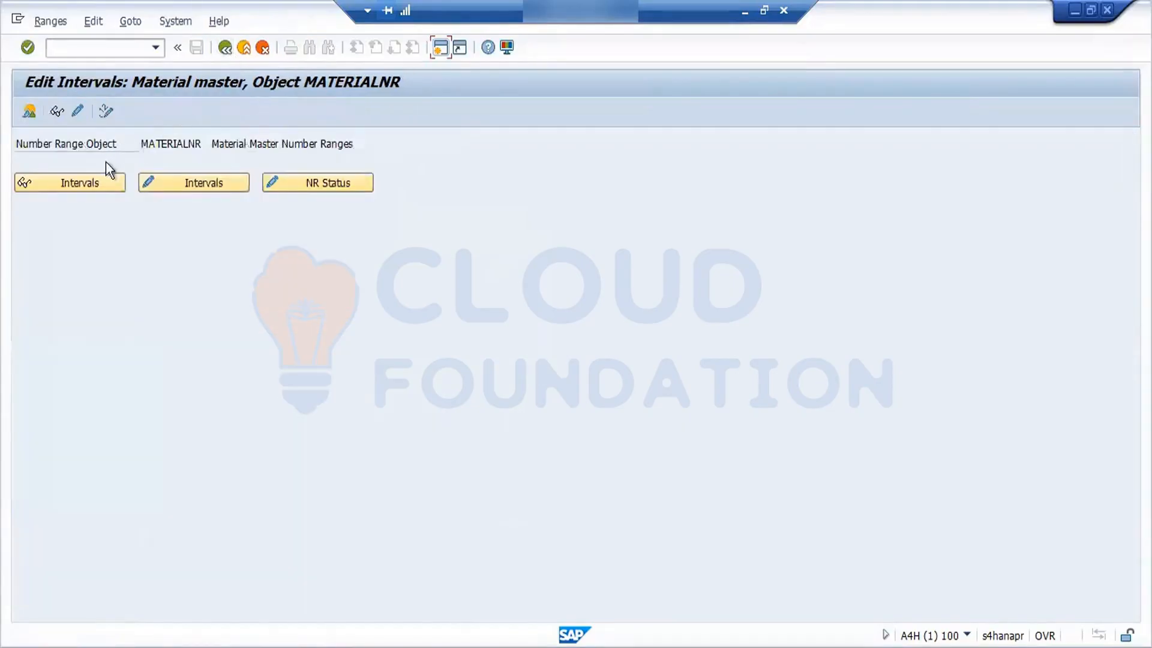
- Display the MATERIALNR intervals and check the free intervals, examining the one from 8400 to 8498
click(116, 181)
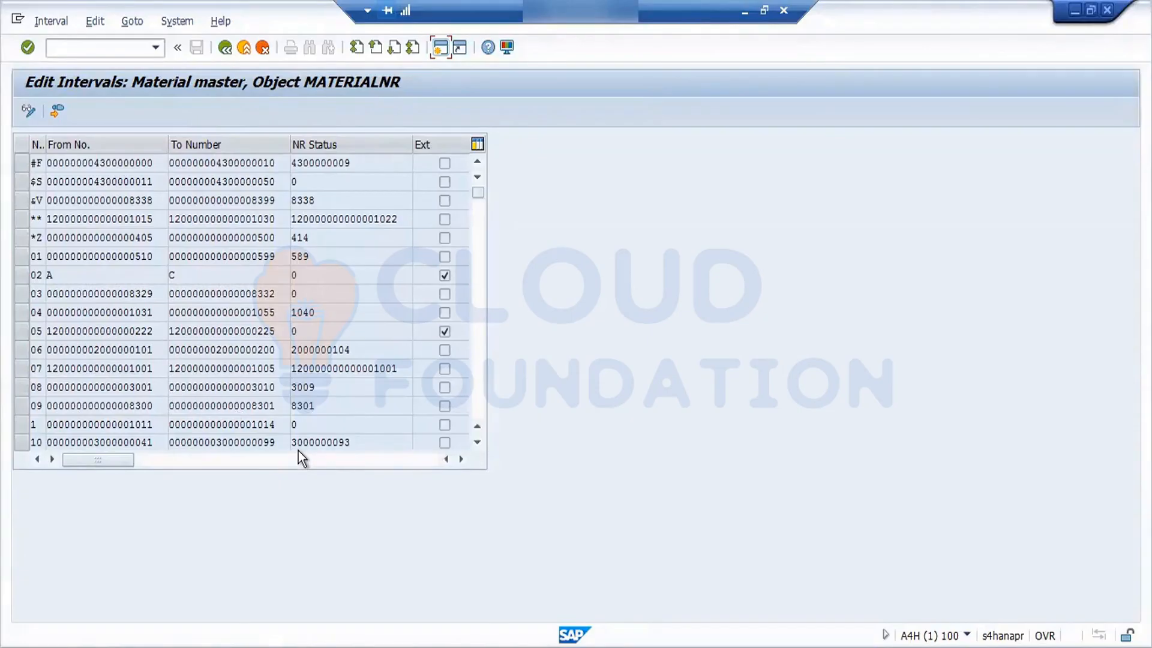
click(54, 111)
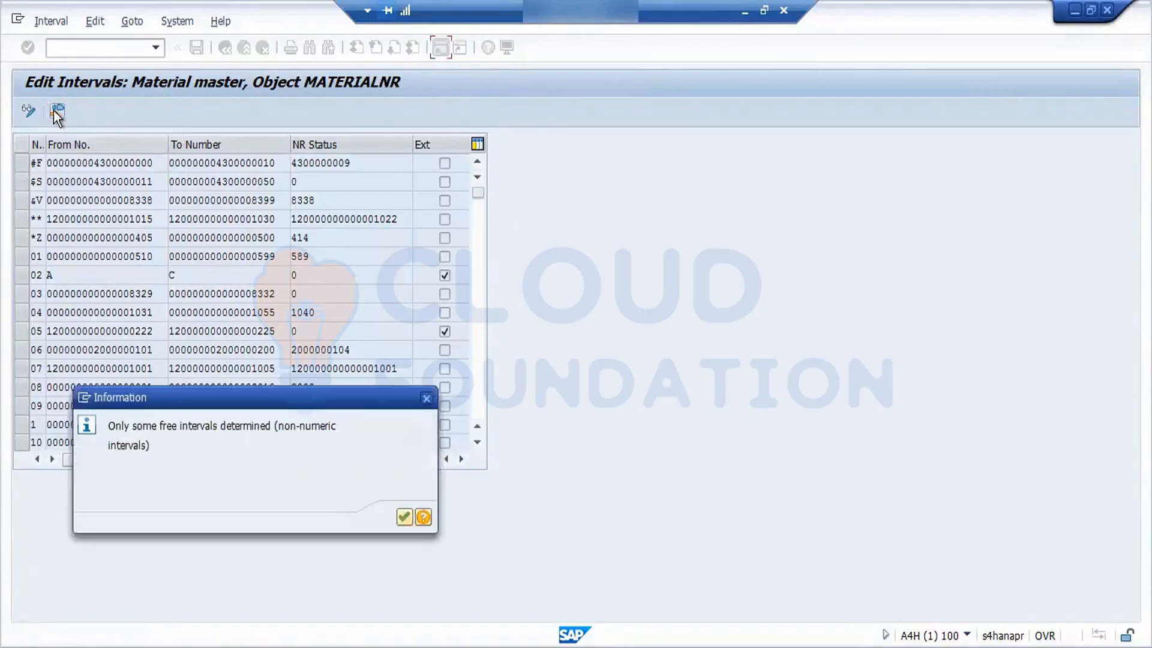
click(408, 517)
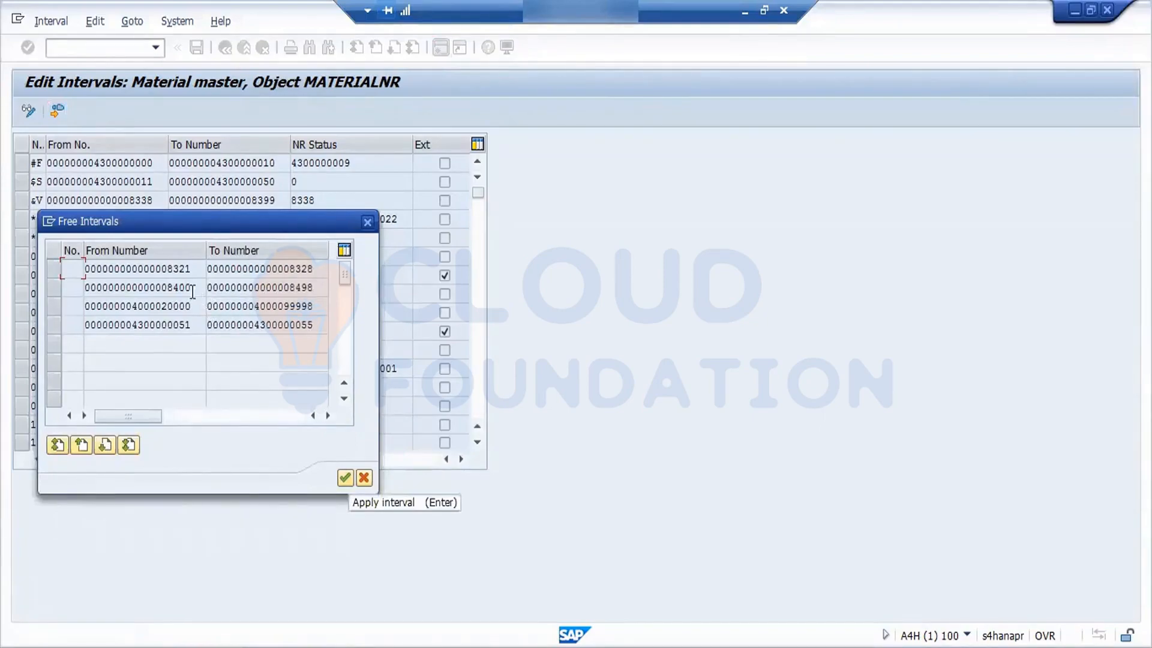
drag(192, 292, 167, 292)
drag(315, 293, 289, 292)
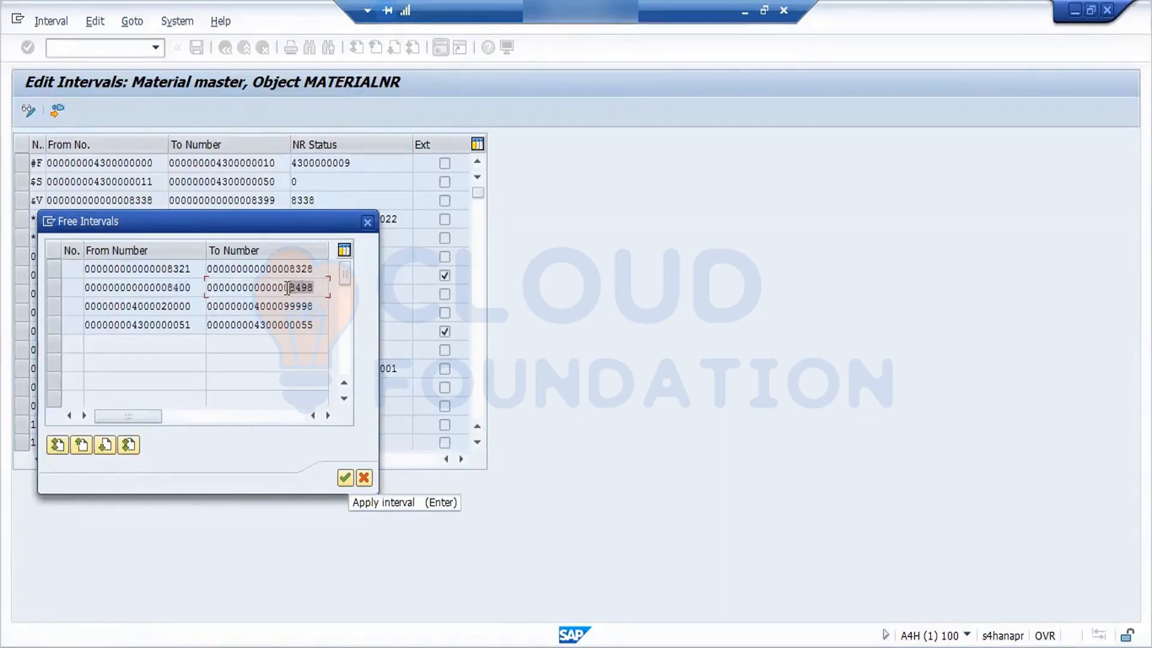
click(367, 223)
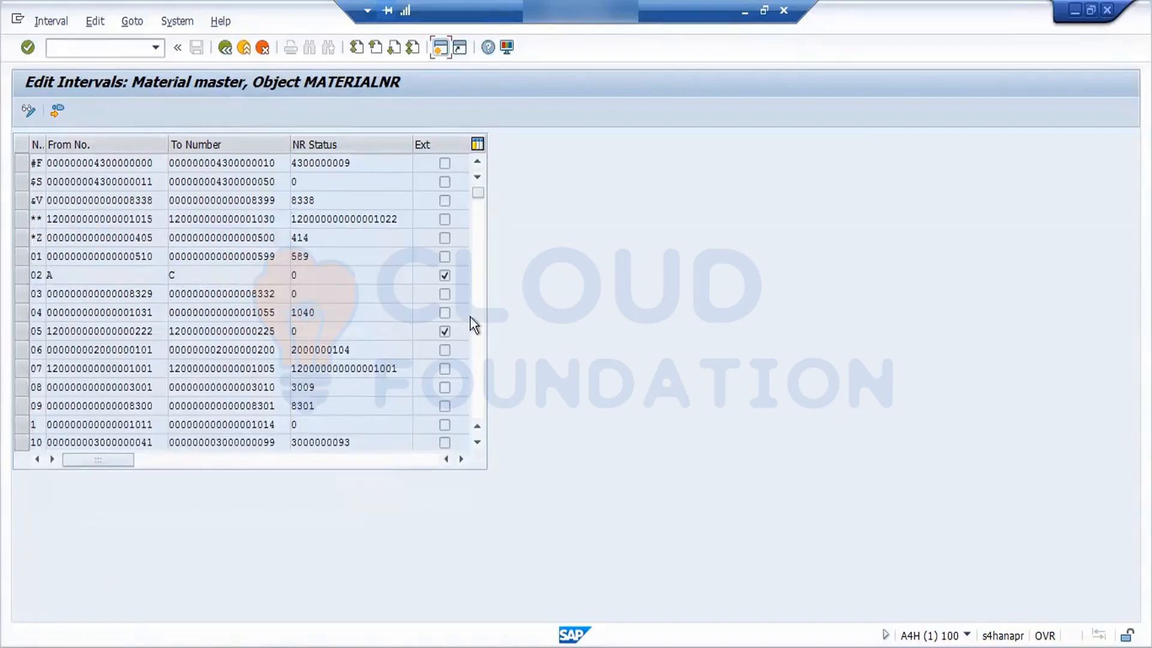
- Look through the existing material number range intervals down to the end of the list
click(477, 333)
click(477, 333)
click(477, 333)
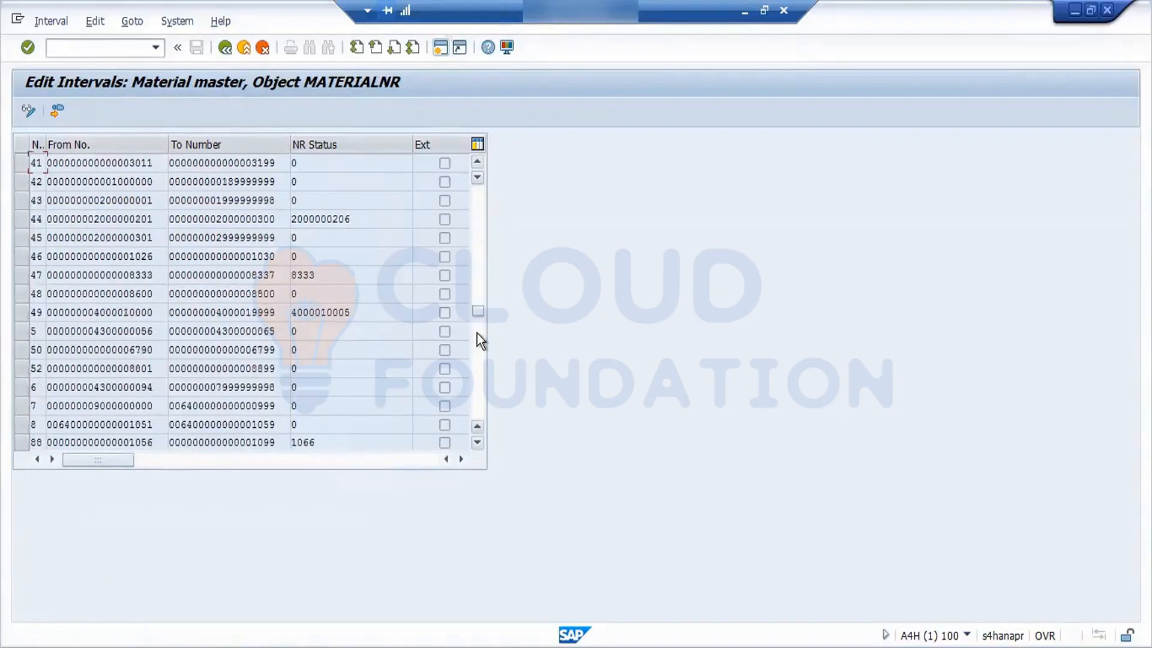
click(483, 376)
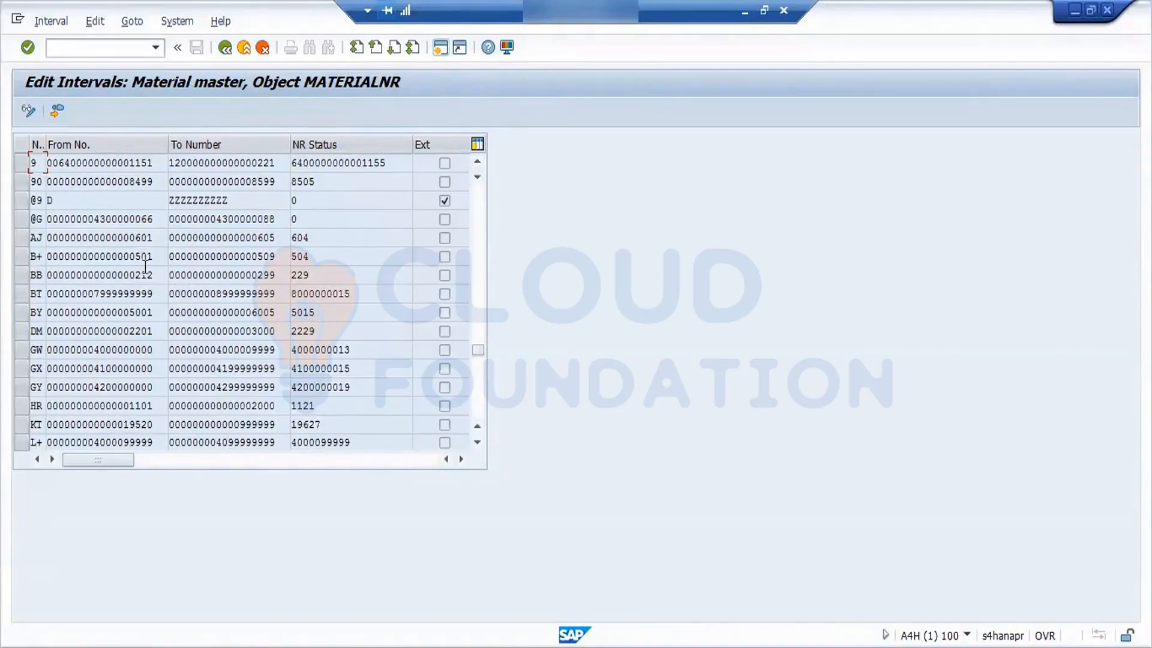
click(477, 410)
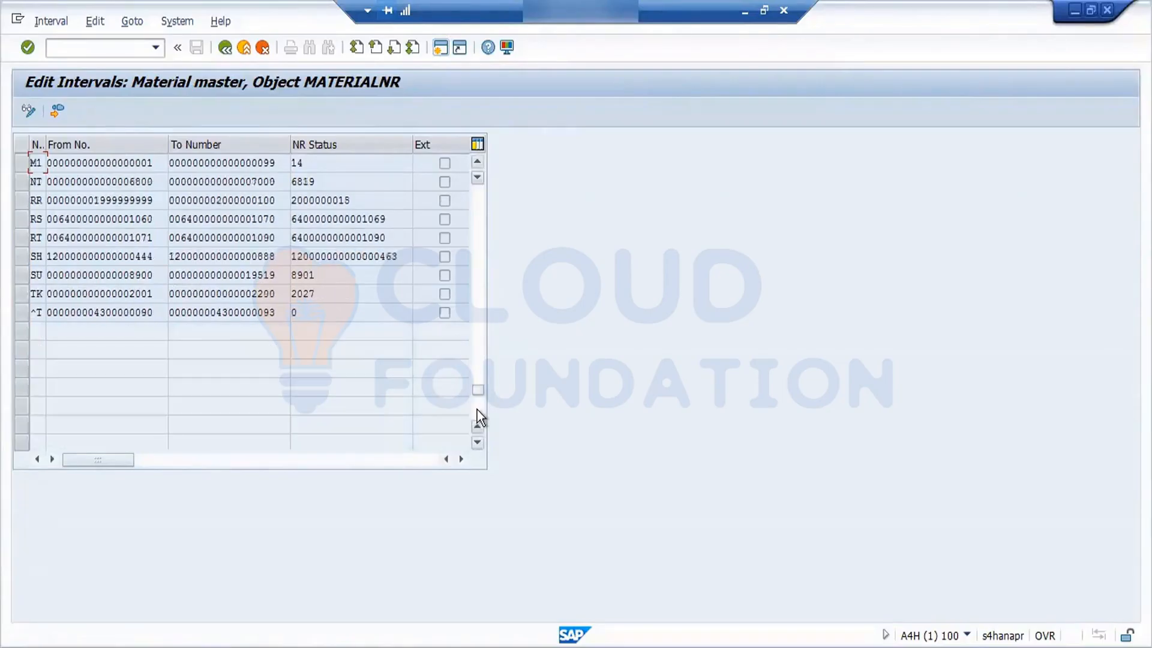
- Leave the interval display, open the MATERIALNR number range groups for changing and start a new group
click(230, 47)
click(205, 182)
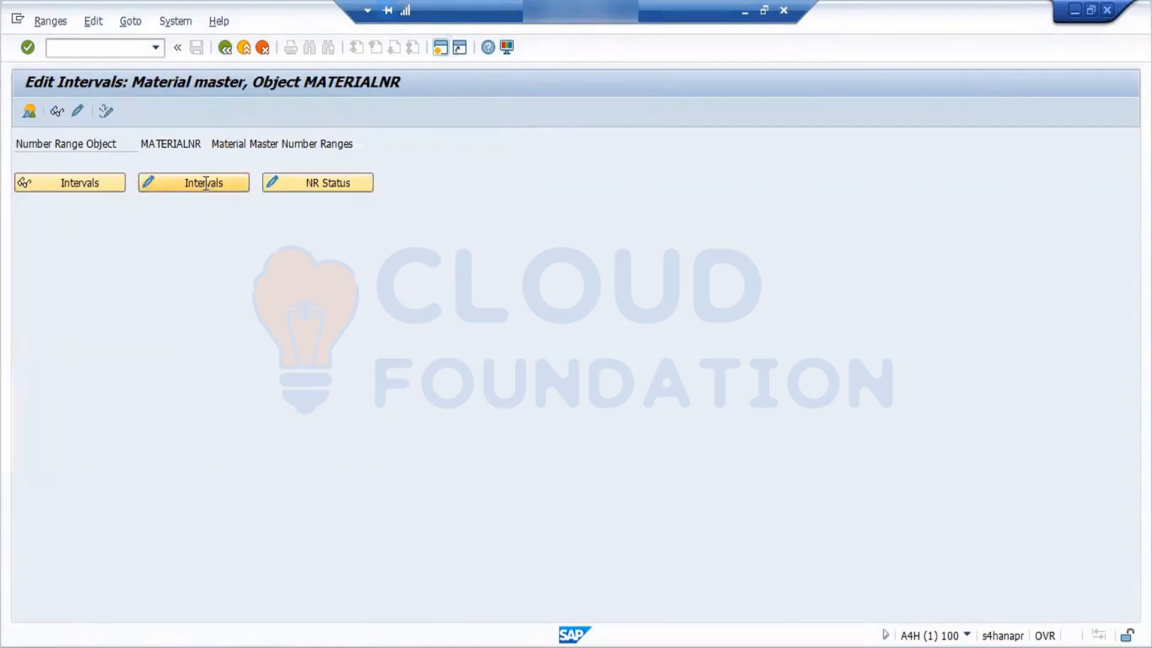
click(226, 50)
click(78, 110)
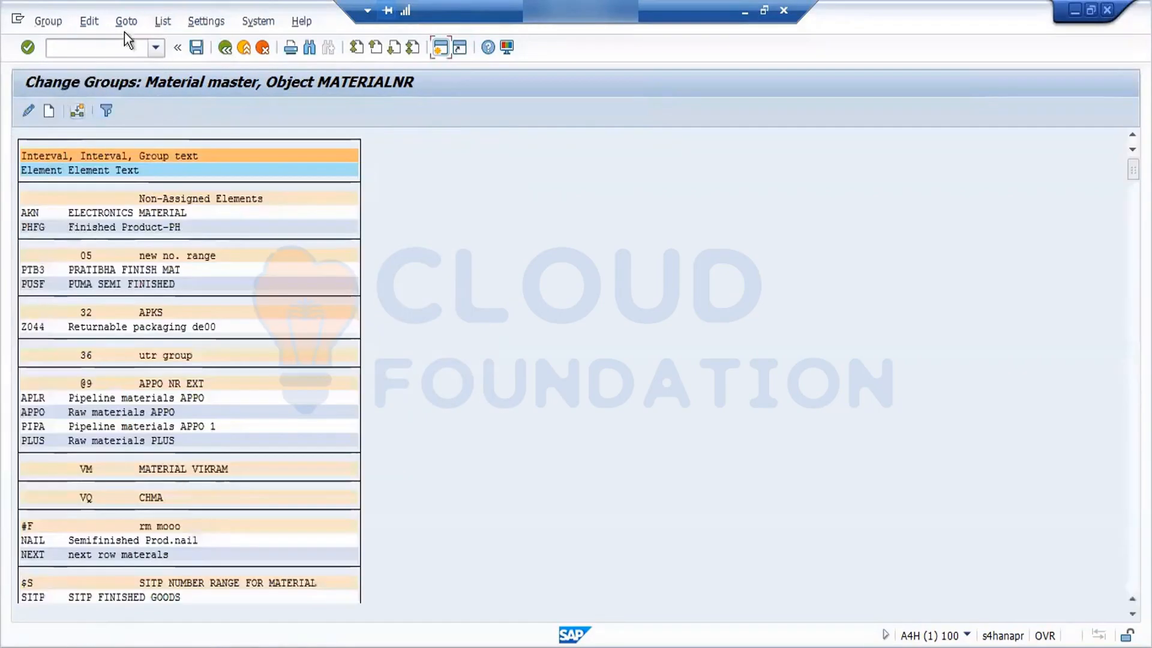
click(51, 109)
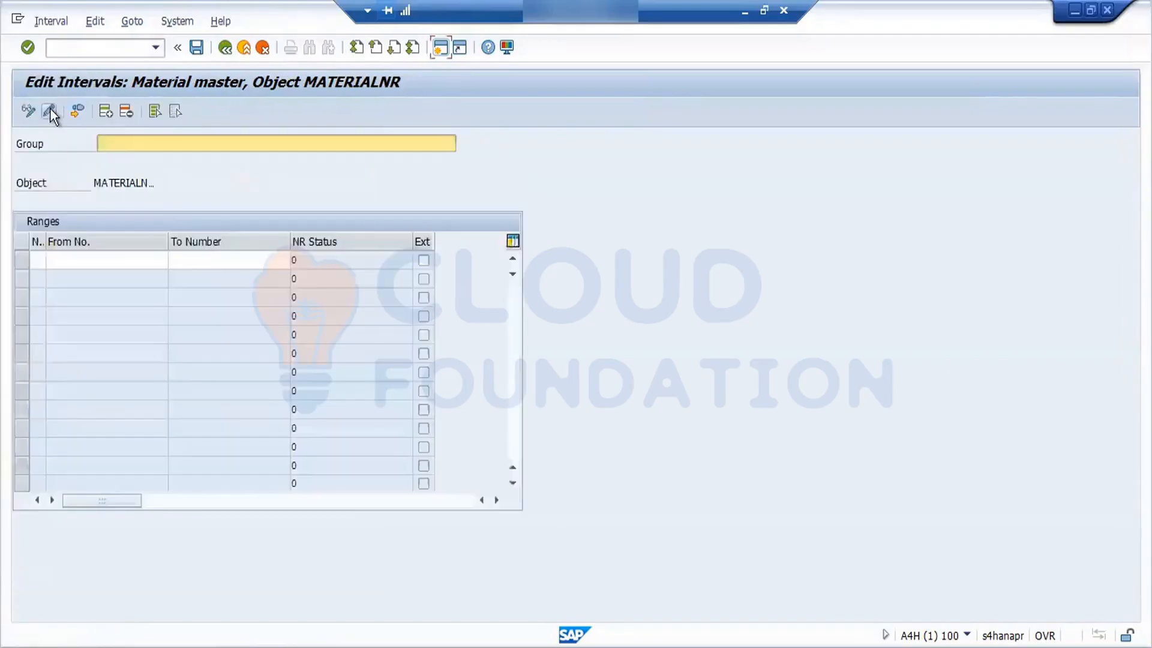
- Name the new number range group Ford 7am
click(140, 145)
text(fORD)
key(BackSpace)
key(BackSpace)
key(BackSpace)
key(BackSpace)
text(ER)
key(BackSpace)
key(BackSpace)
key(BackSpace)
text(fORD)
key(BackSpace)
key(BackSpace)
key(BackSpace)
key(BackSpace)
key(BackSpace)
text(Ford 7am)
- Define interval A# for the Ford 7am group, running from 8400 to 8498
click(40, 261)
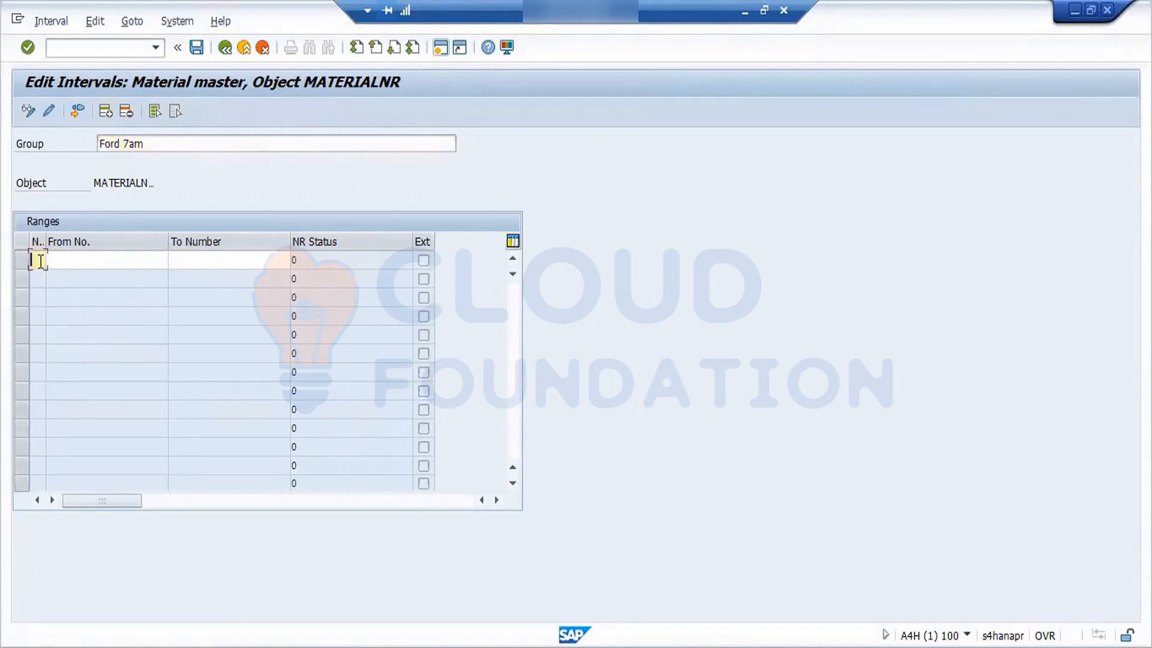
text(a1)
key(BackSpace)
key(BackSpace)
text(A3)
key(BackSpace)
text(4)
click(65, 266)
text(84)
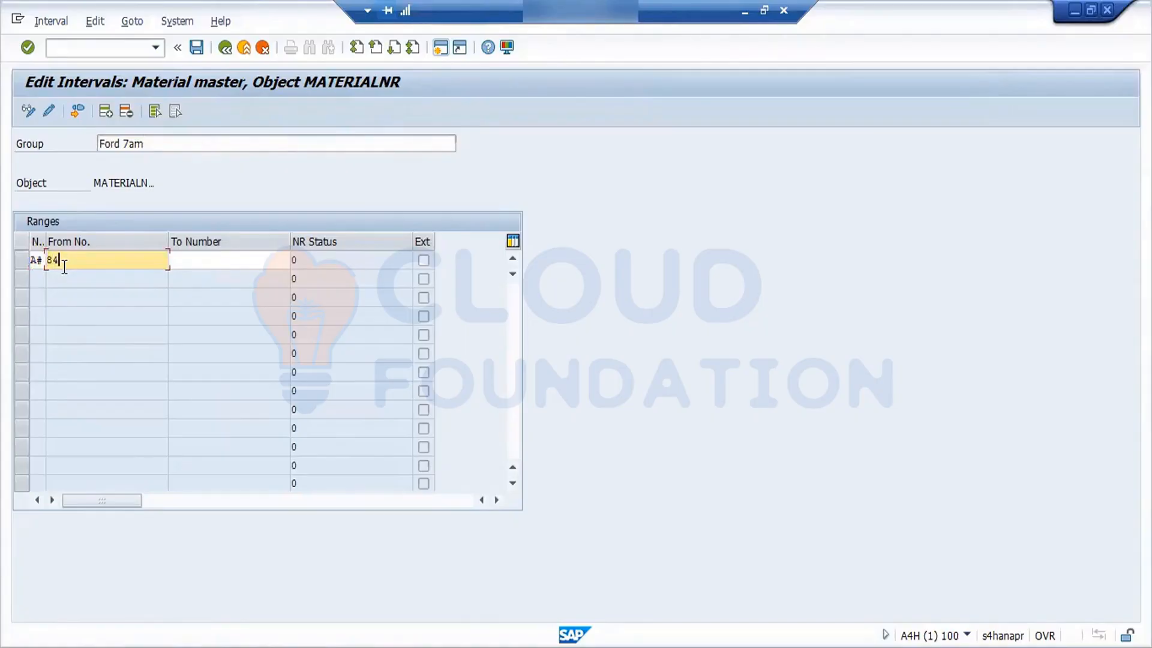
text(00)
key(Tab)
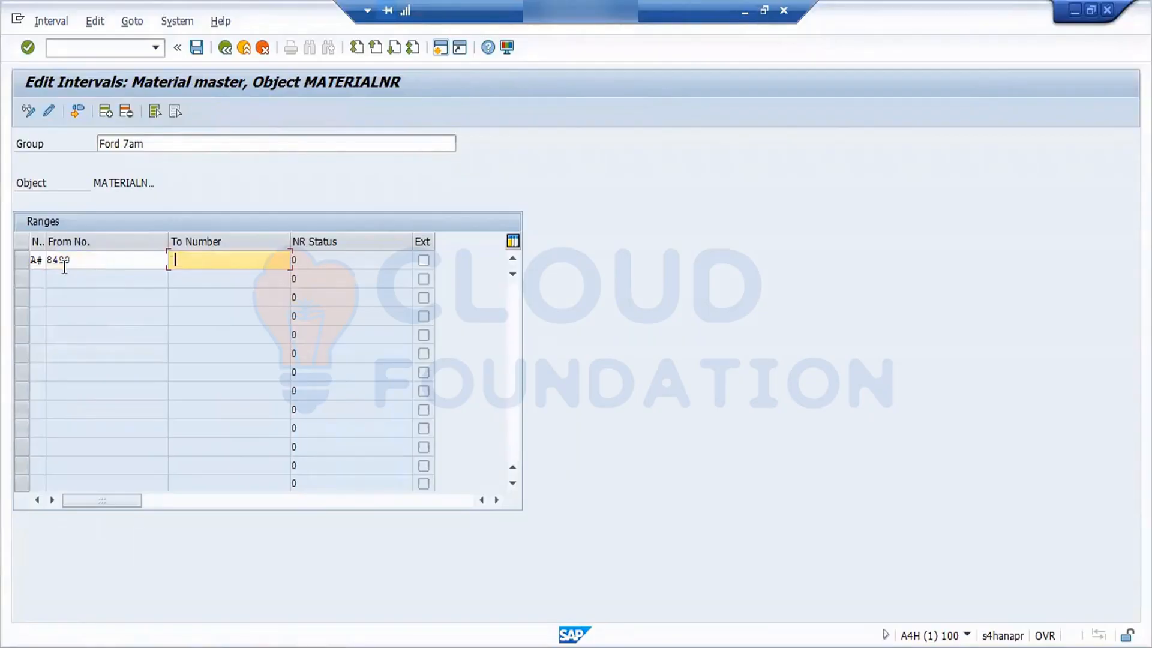
text(8498)
click(73, 264)
key(BackSpace)
key(BackSpace)
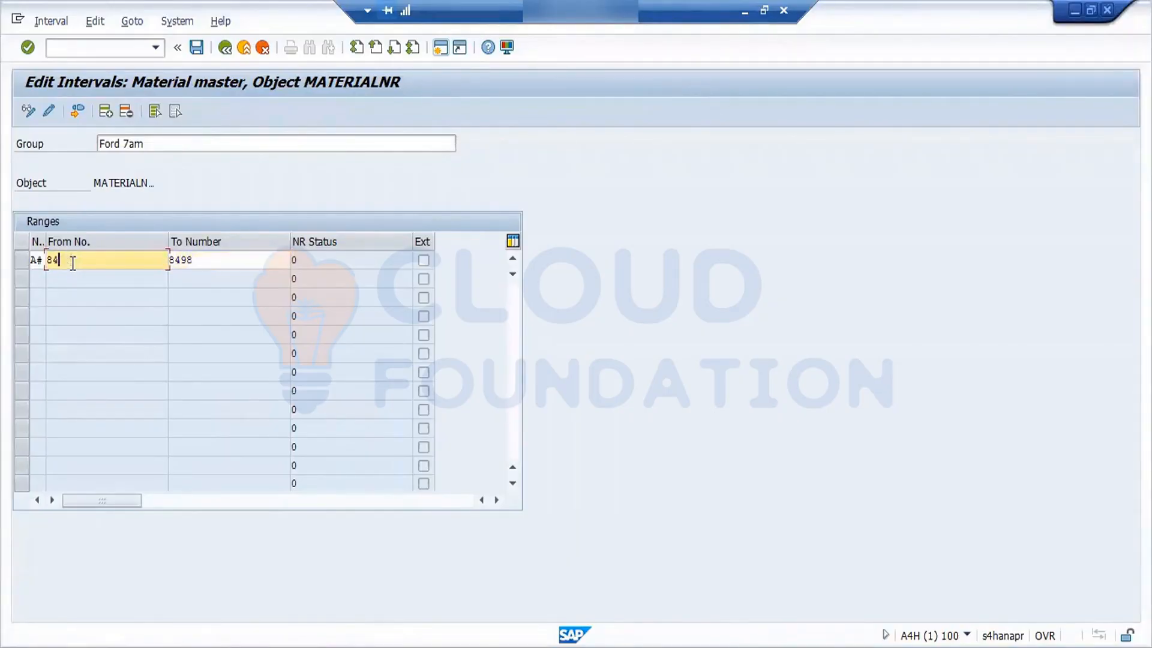
text(00)
key(Return)
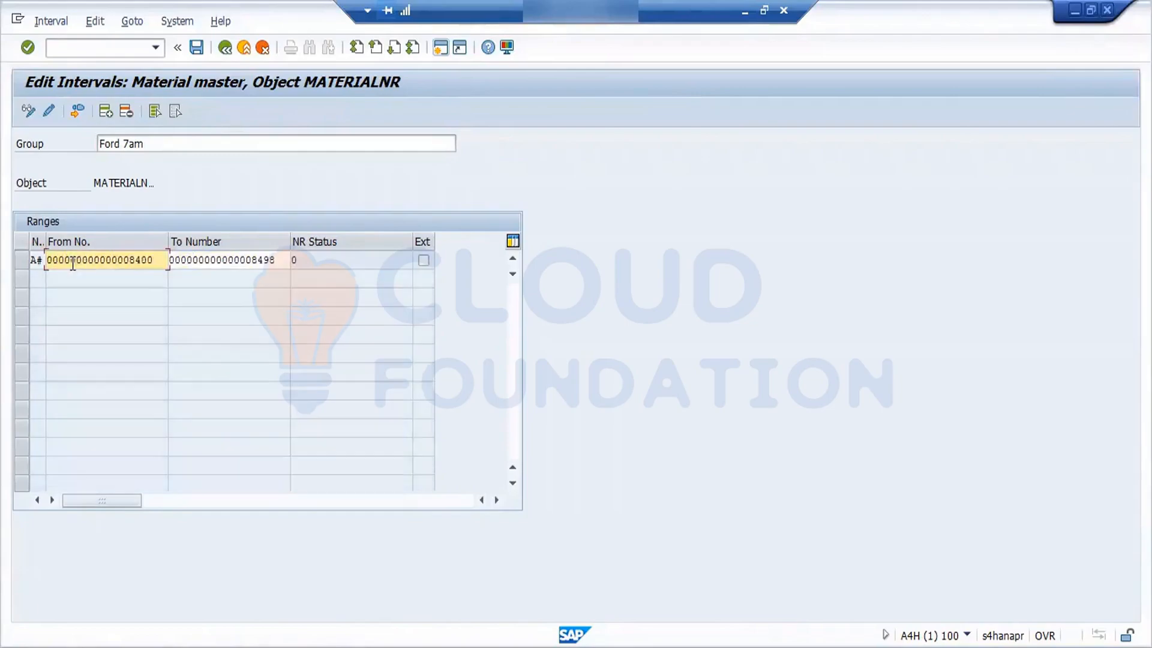
- Save the Ford 7am group with its interval and return to the implementation guide
click(196, 47)
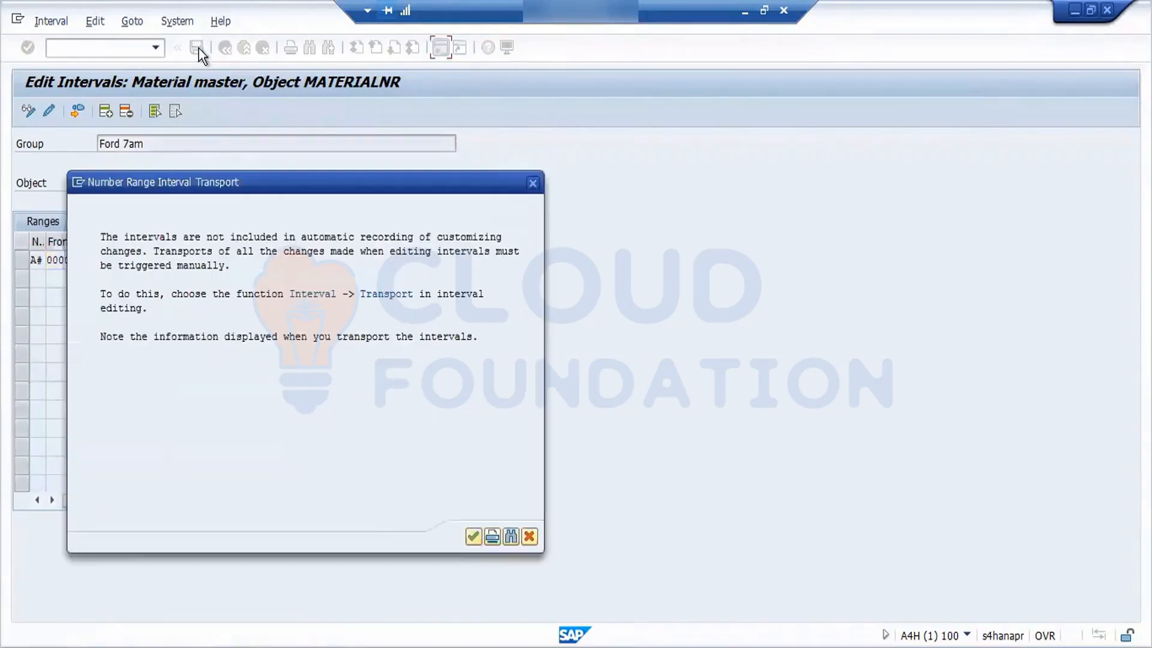
click(473, 535)
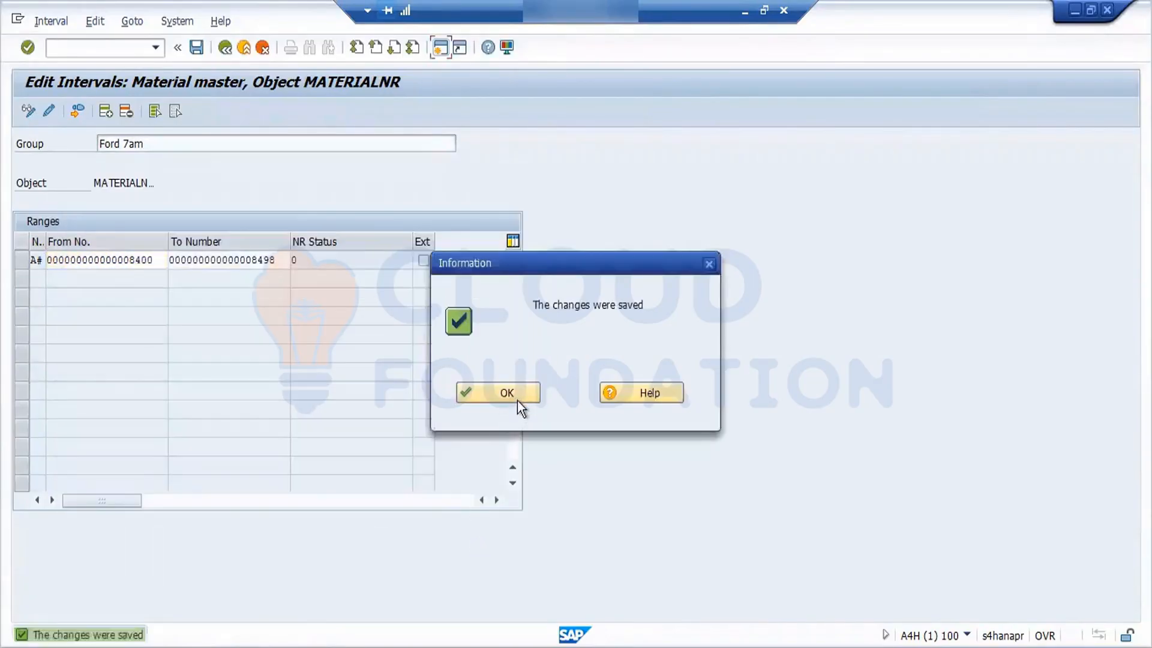
click(507, 394)
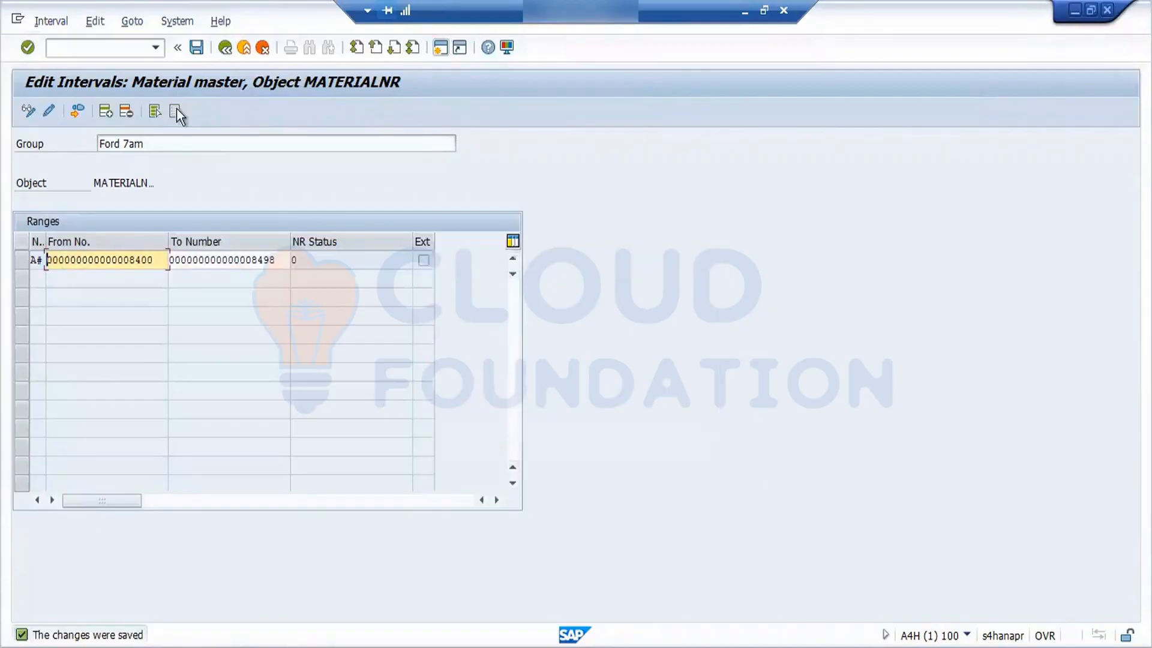
click(226, 48)
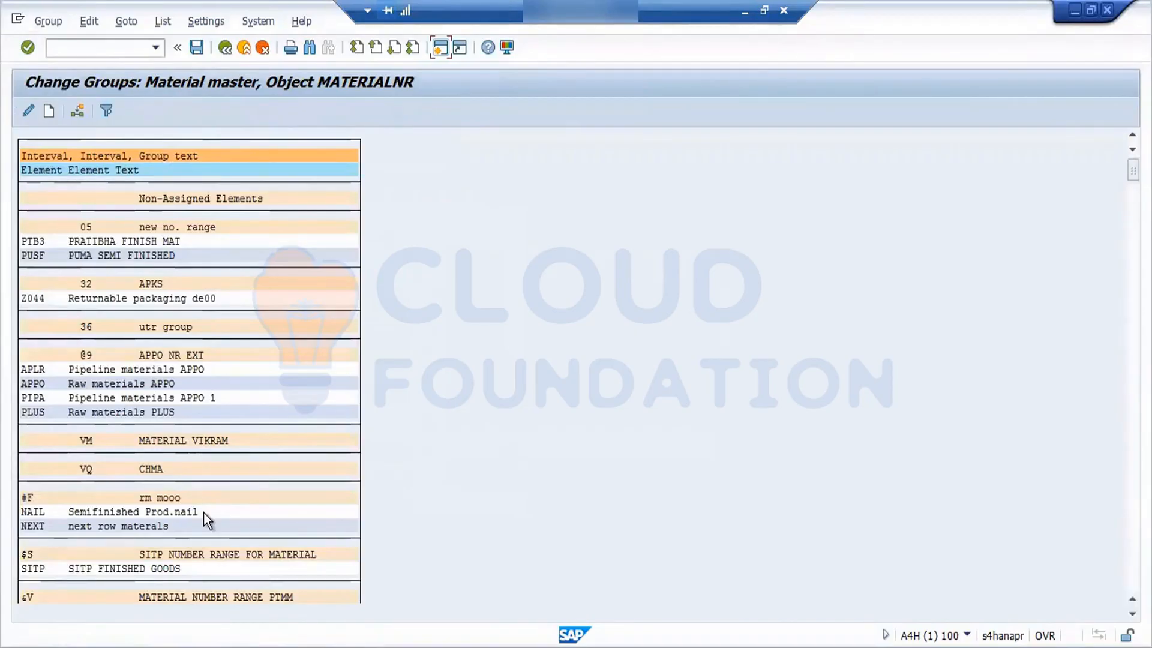
click(225, 52)
click(226, 51)
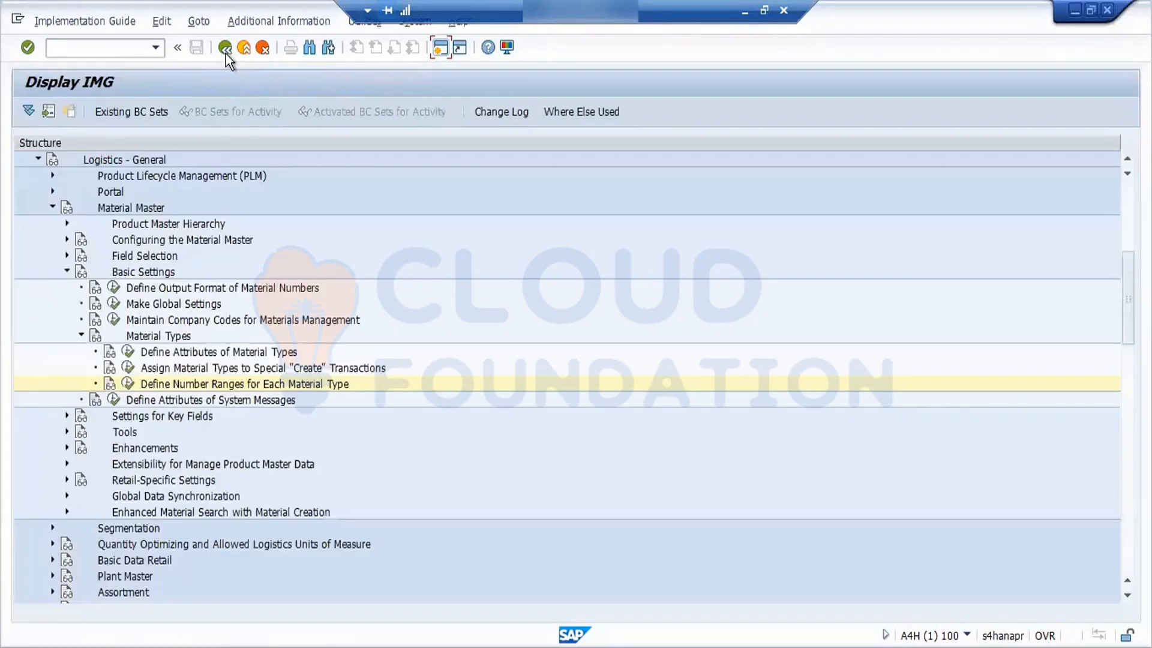
- Open Define Attributes of Material Types and position the list at material type FERT
click(130, 354)
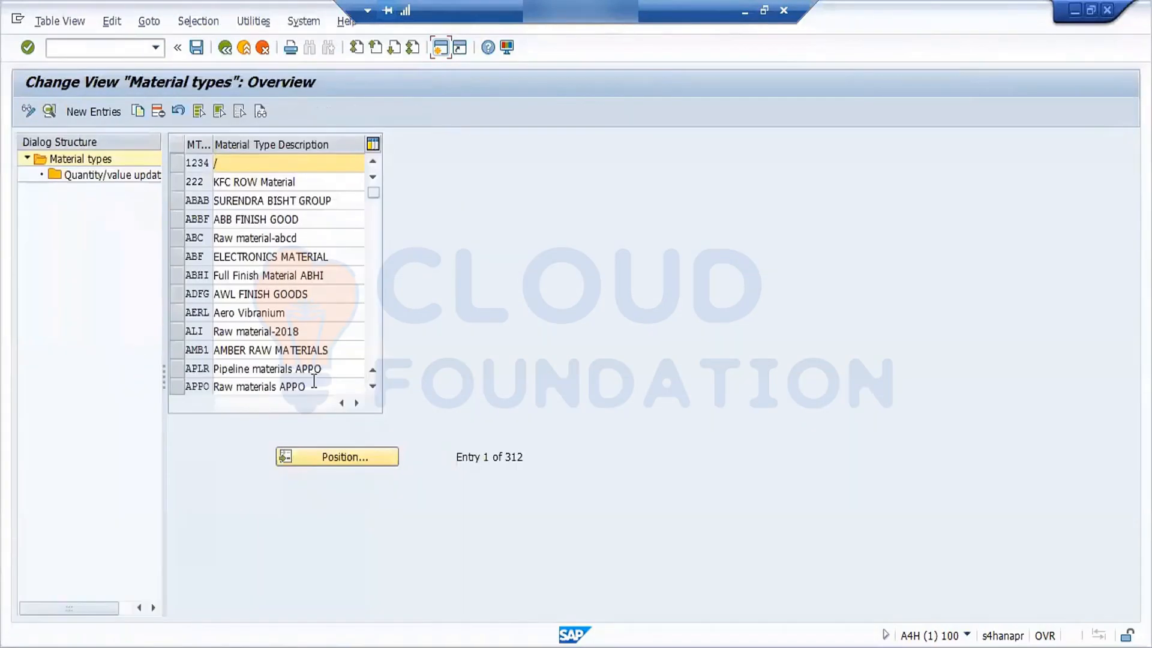
click(325, 456)
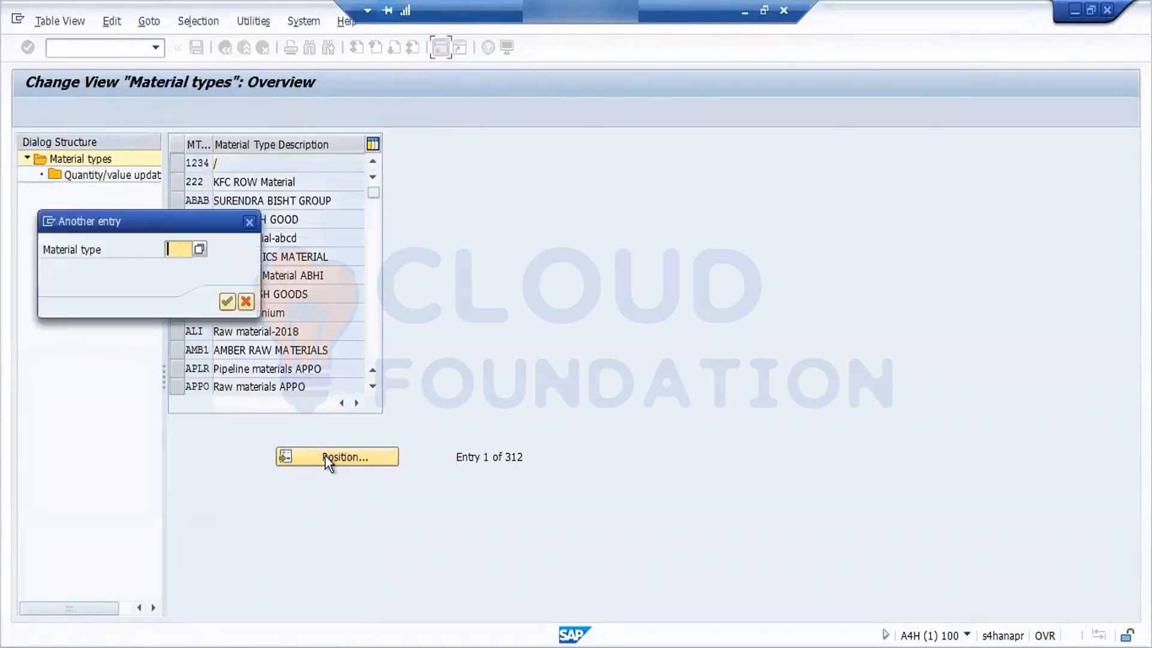
text(ROH)
key(Return)
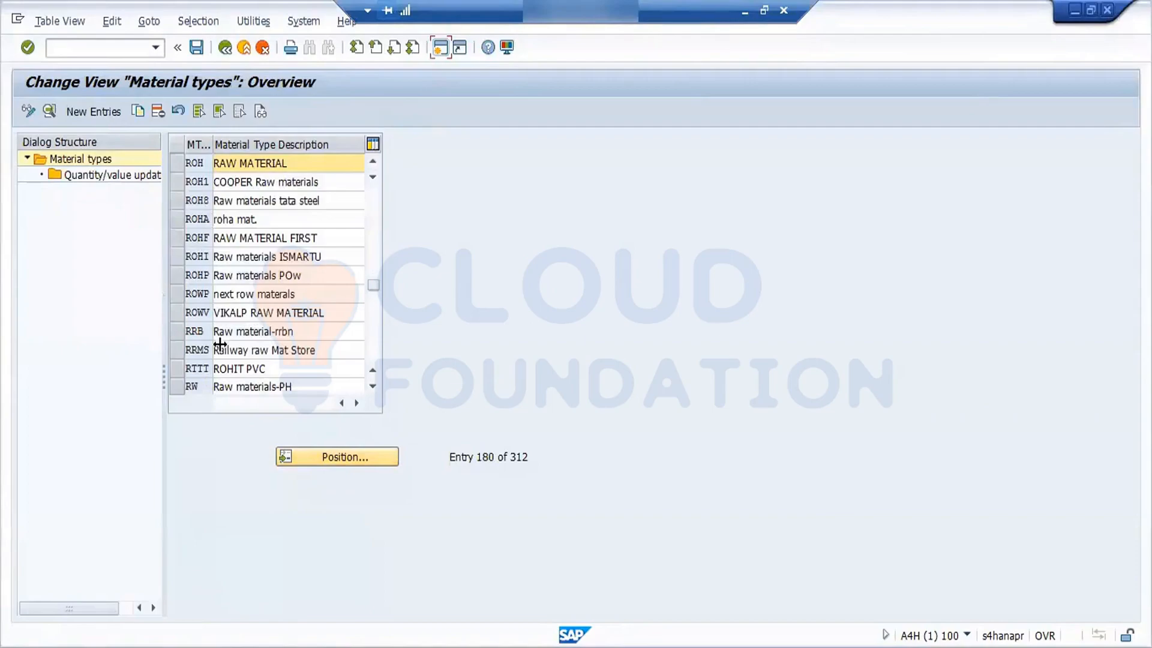
click(317, 464)
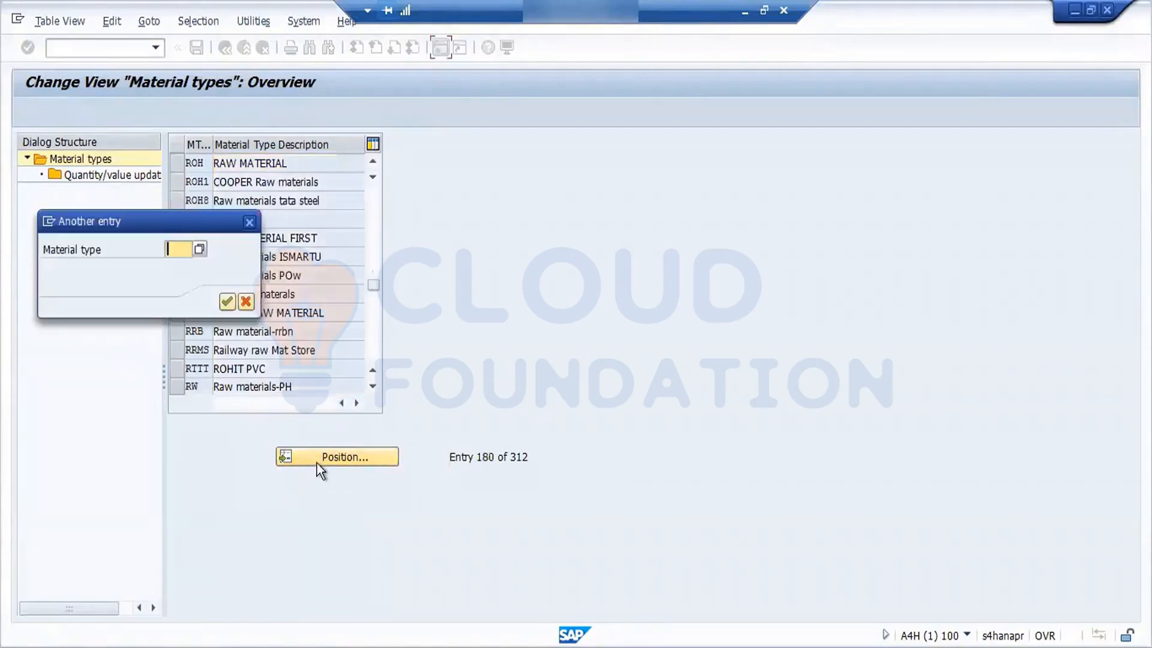
text(FERT)
key(Return)
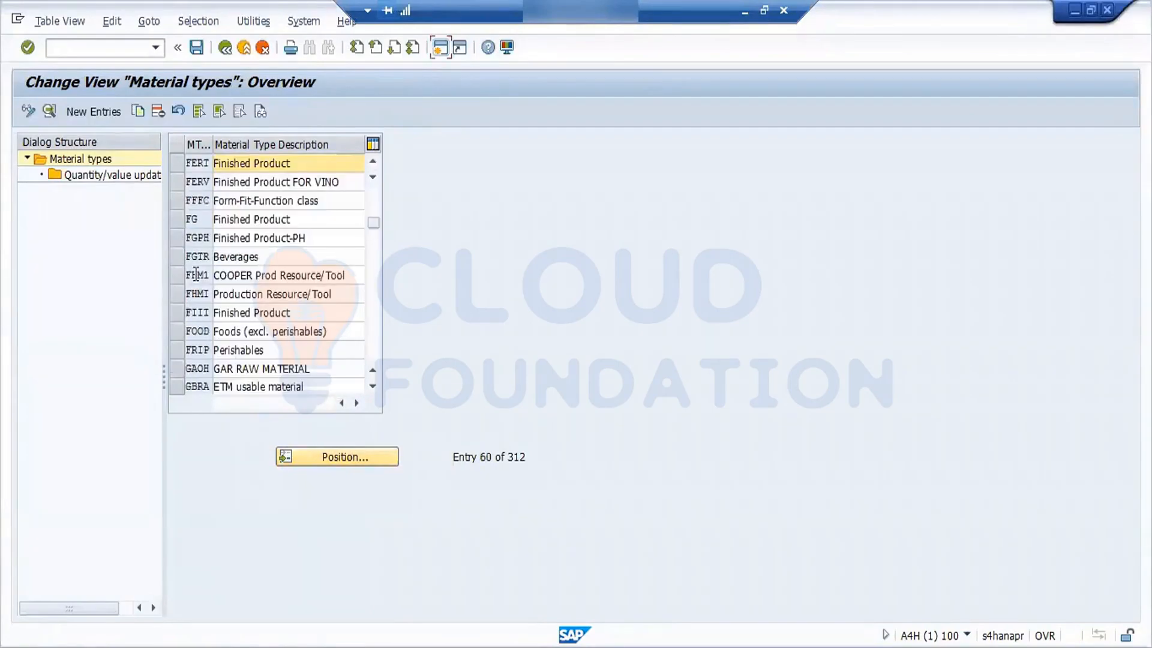
- Copy material type FERT to a new material type ZFRT, including its quantity and value updating settings
click(174, 166)
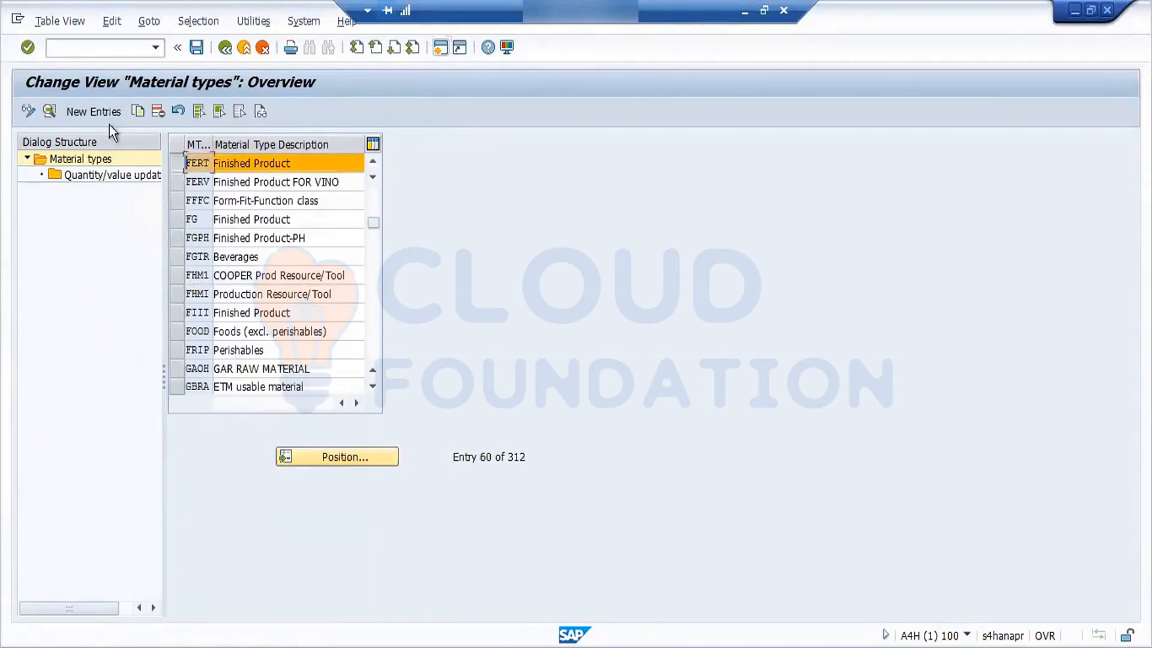
click(142, 109)
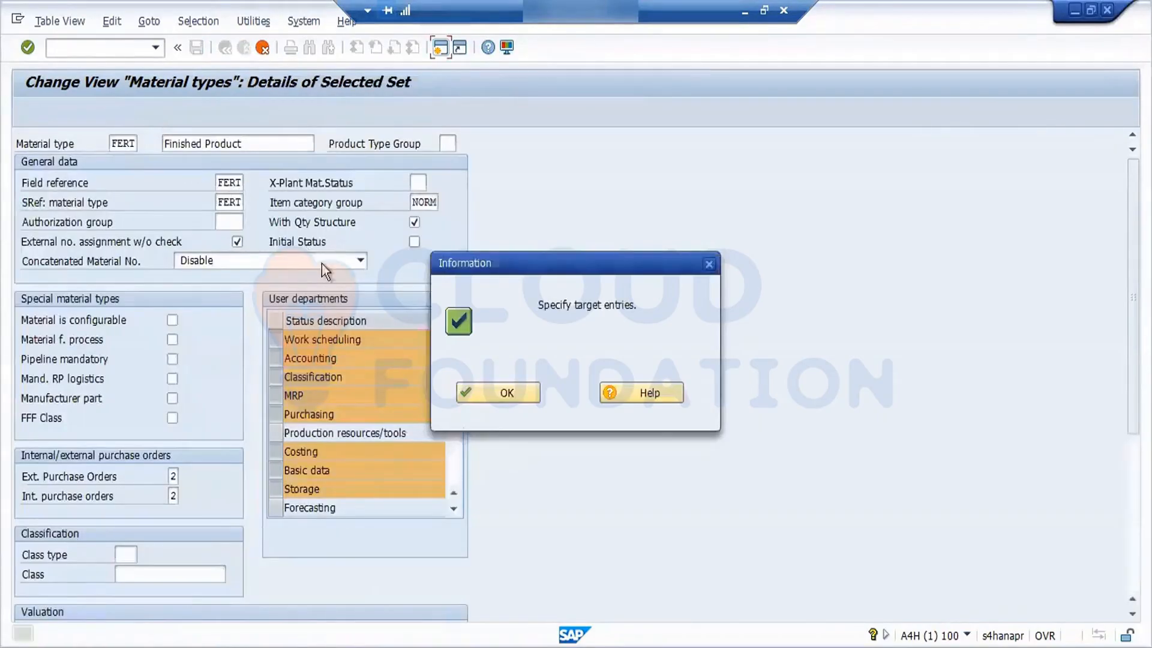
click(509, 391)
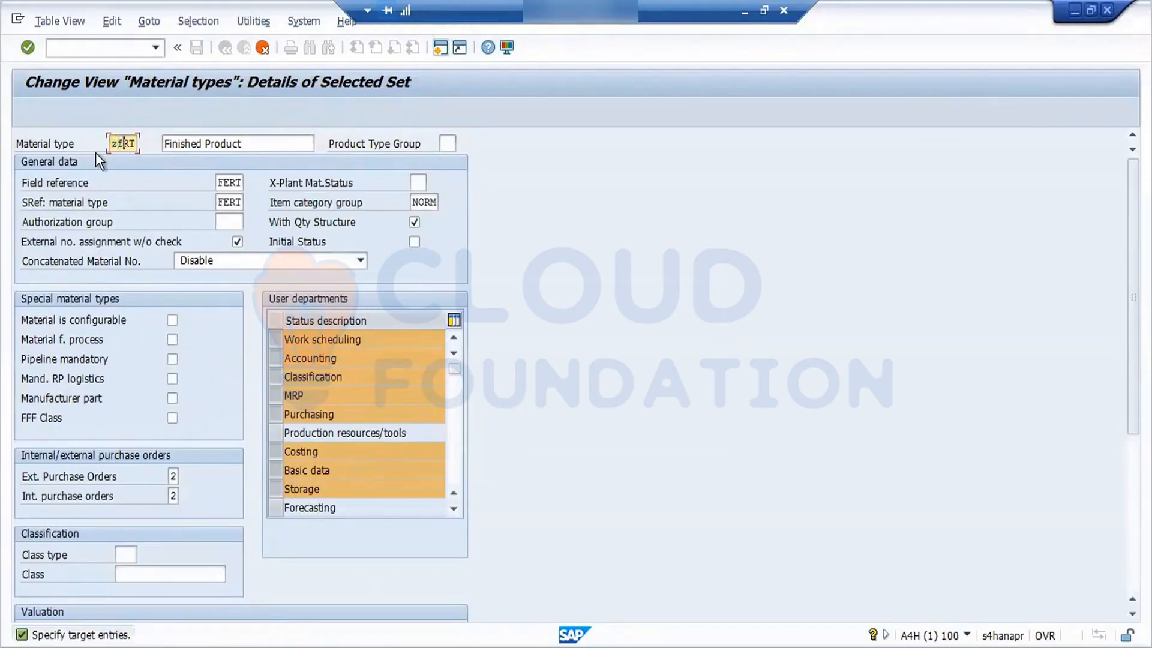
text(zf)
key(Return)
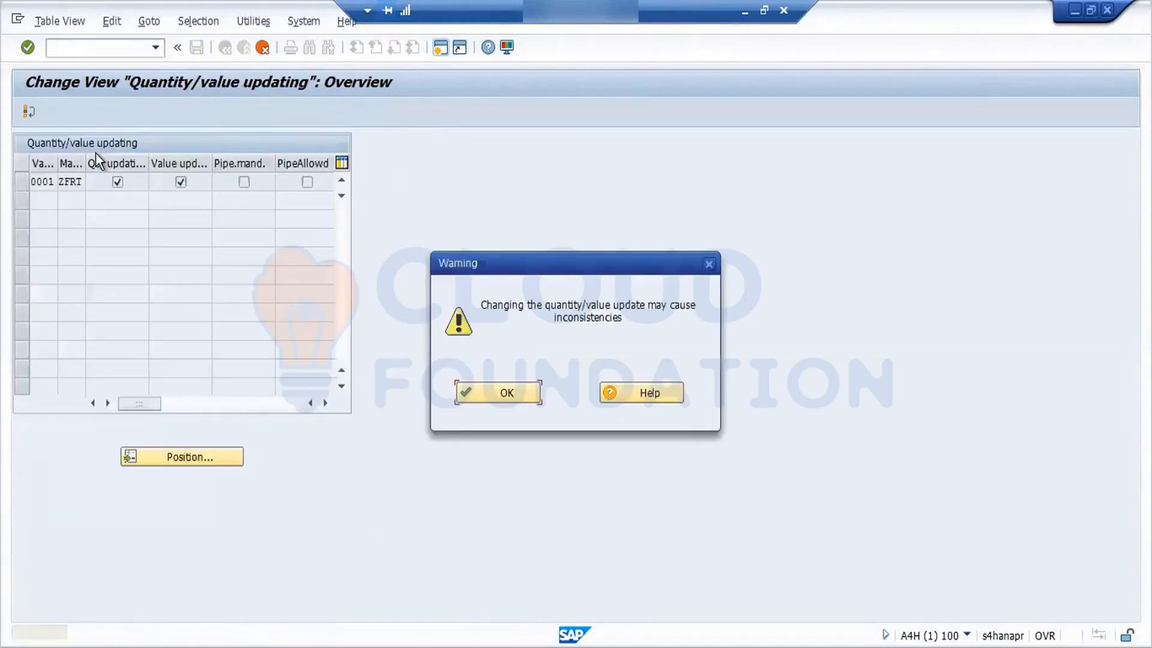
click(499, 398)
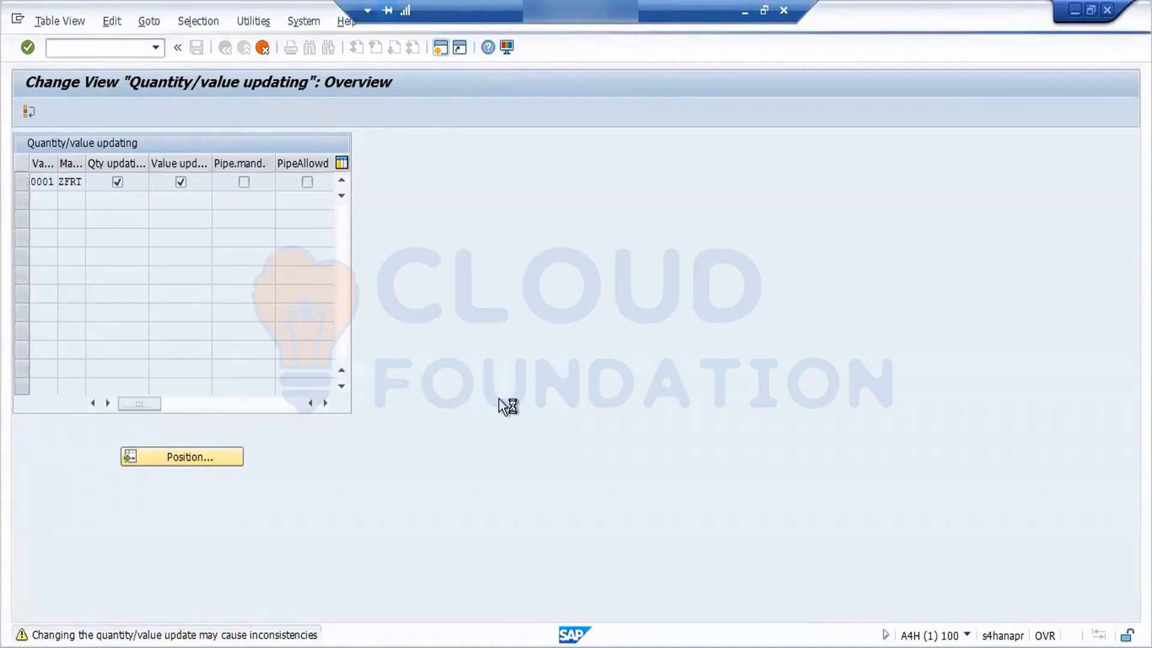
key(Return)
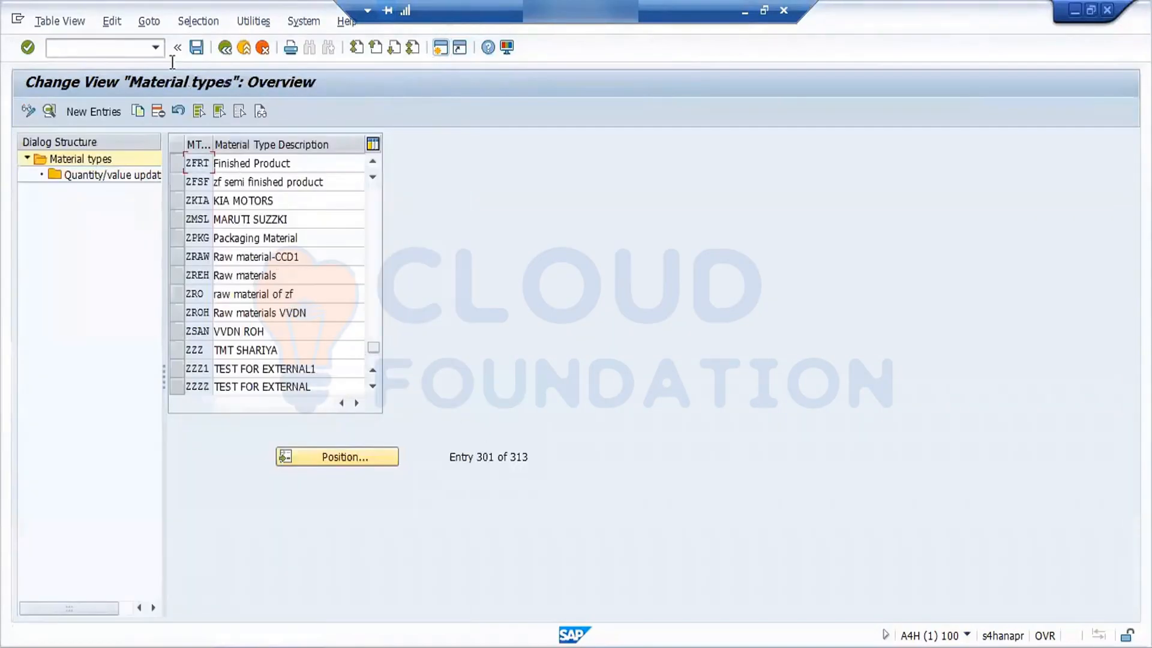
- Save material type ZFRT in the customizing request MM: BIO FORMULATION TR 7AM
click(196, 48)
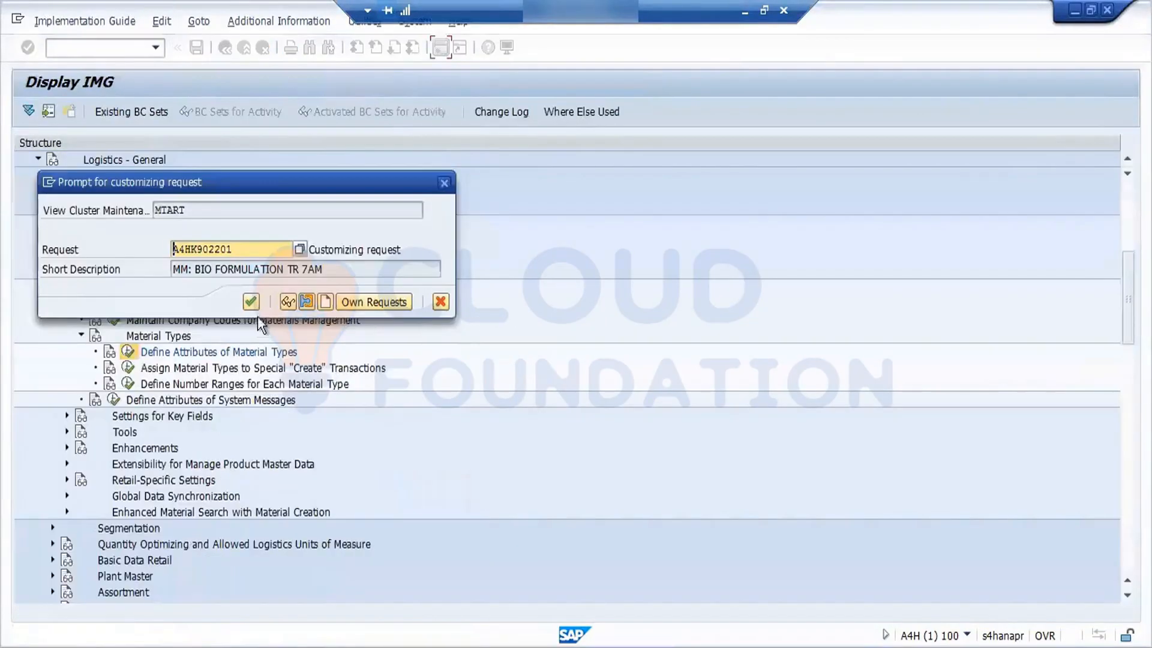
click(251, 300)
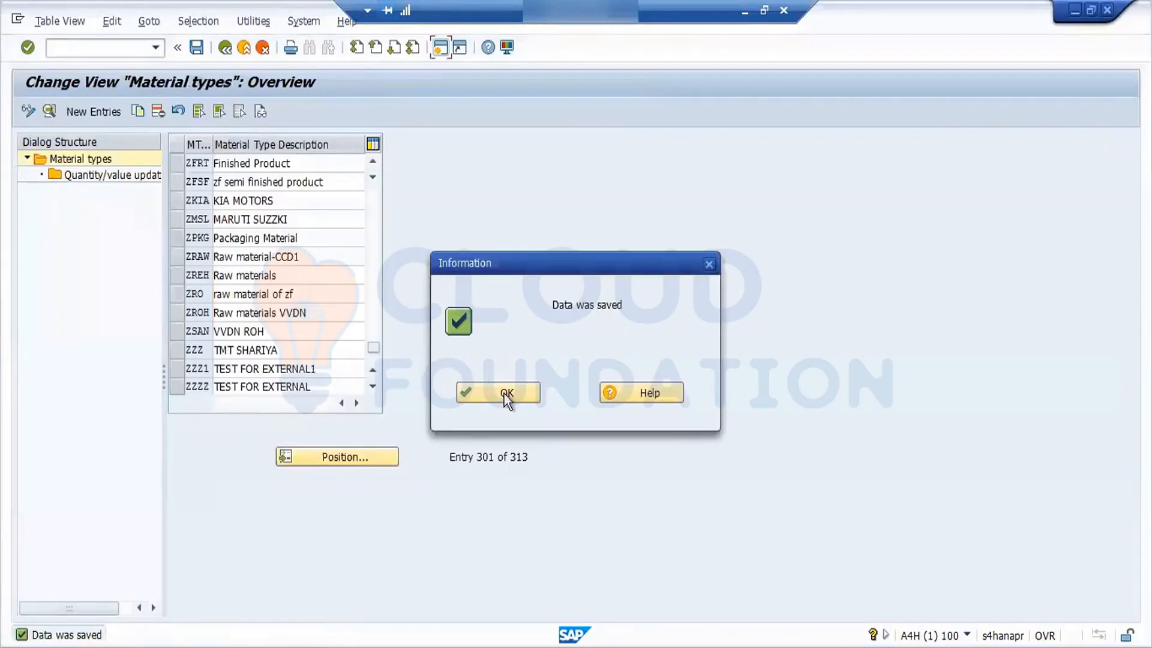
click(507, 396)
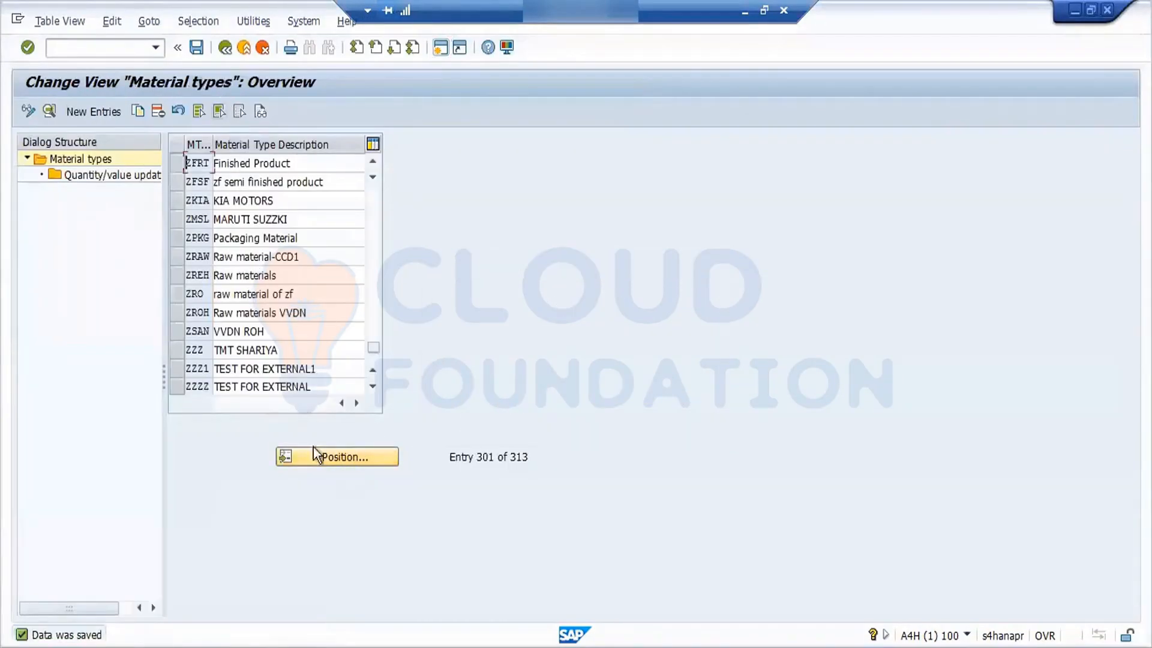
click(220, 646)
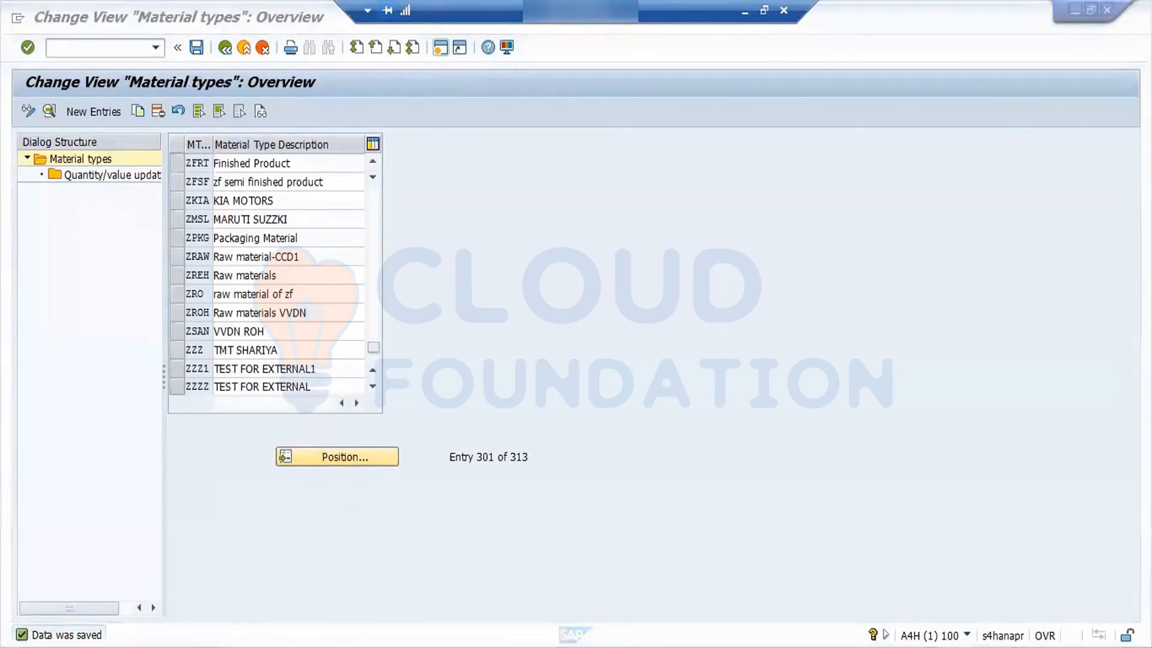
click(197, 46)
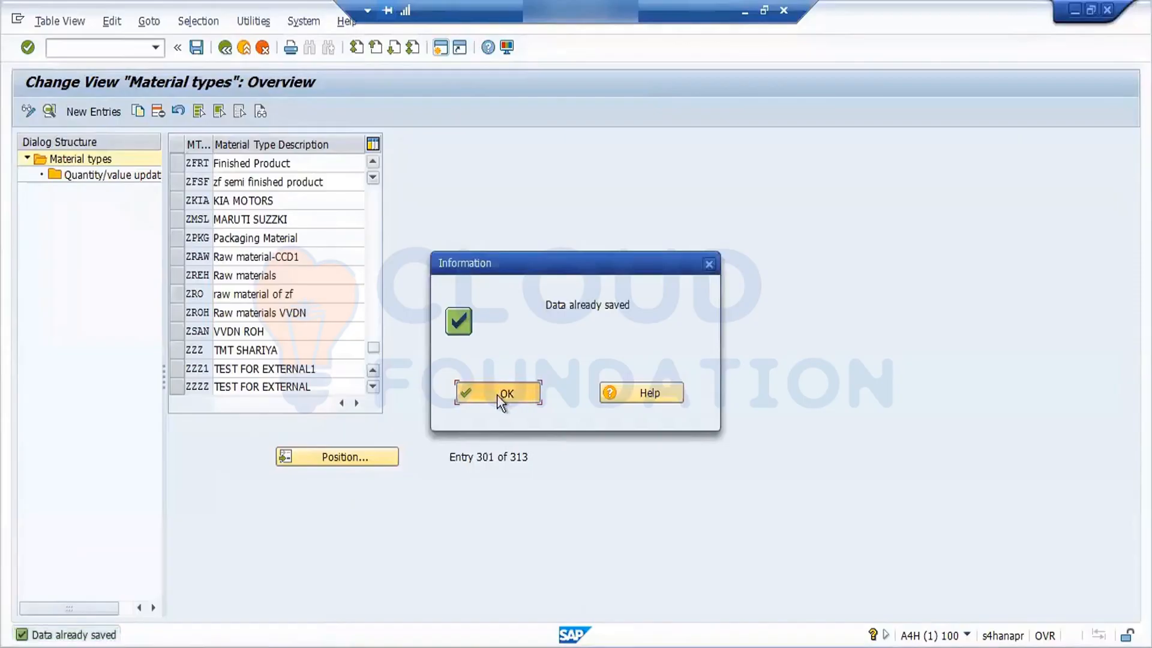
click(498, 394)
click(175, 167)
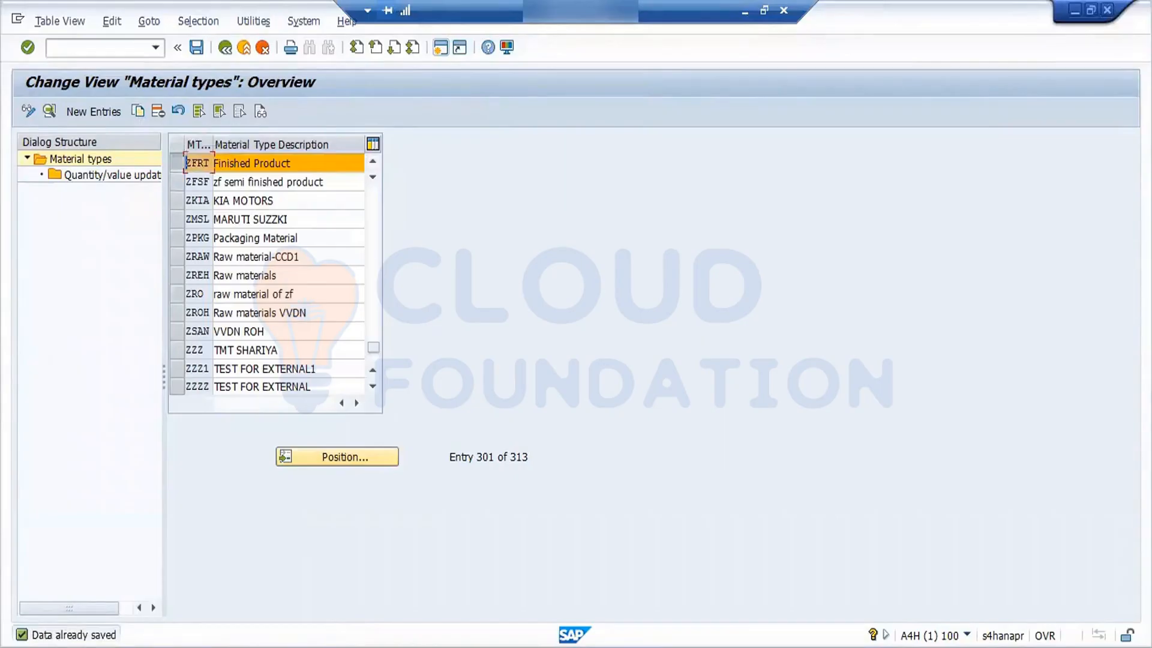
click(283, 646)
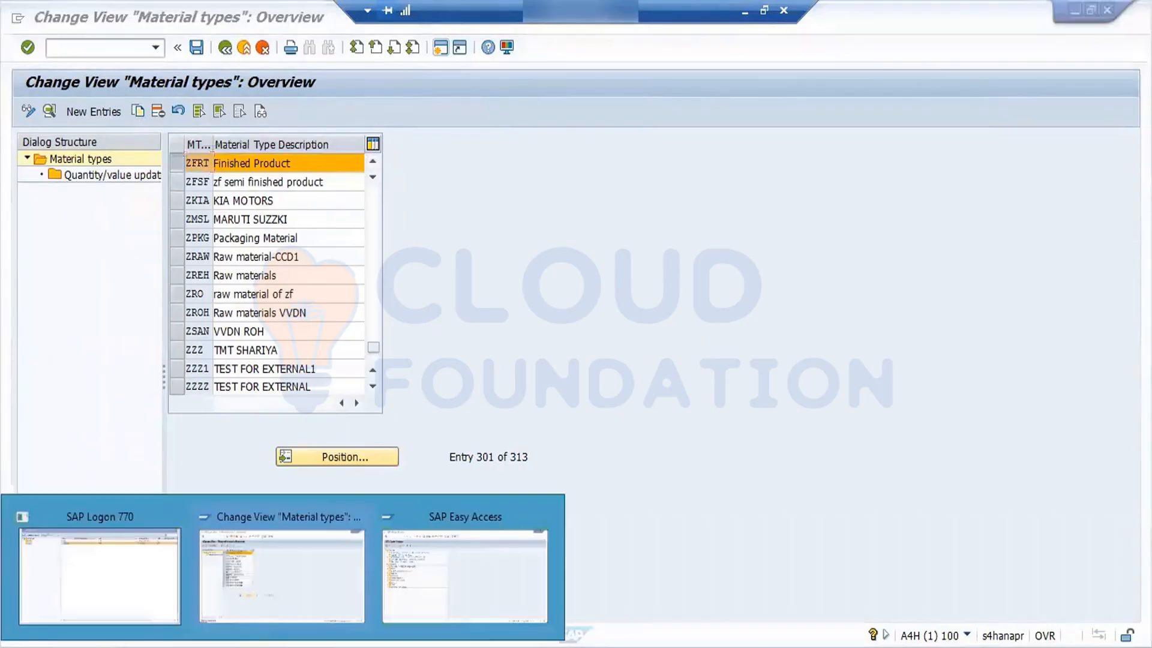
click(404, 597)
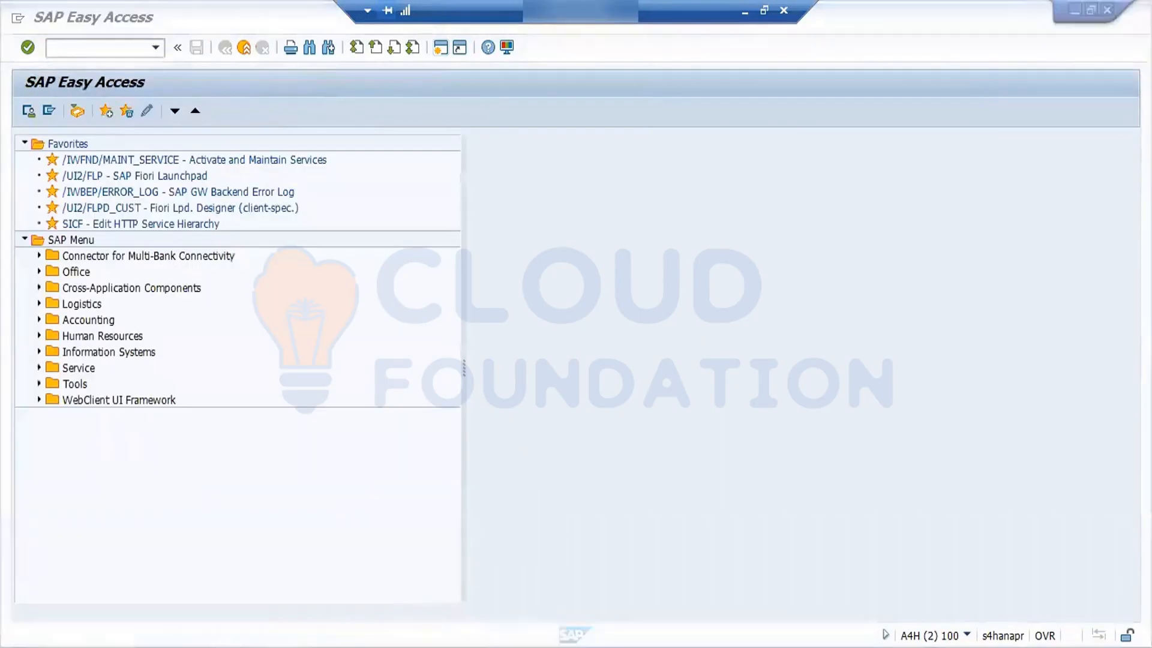
click(263, 582)
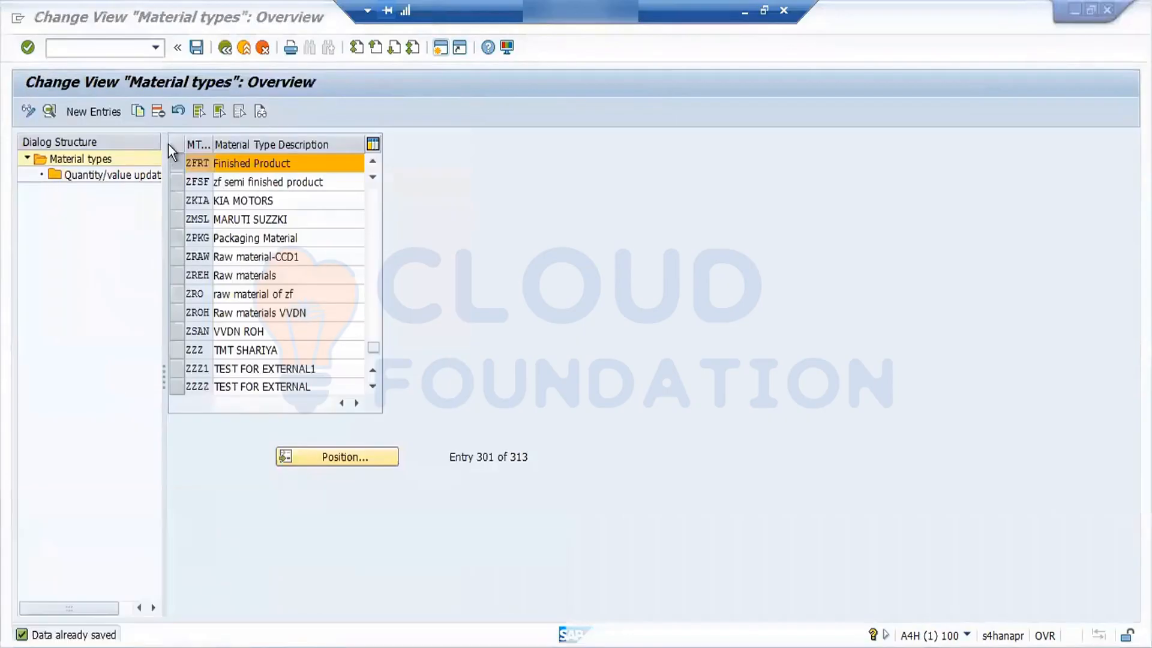
- Return to the implementation guide and open Define Number Ranges for Each Material Type
click(226, 50)
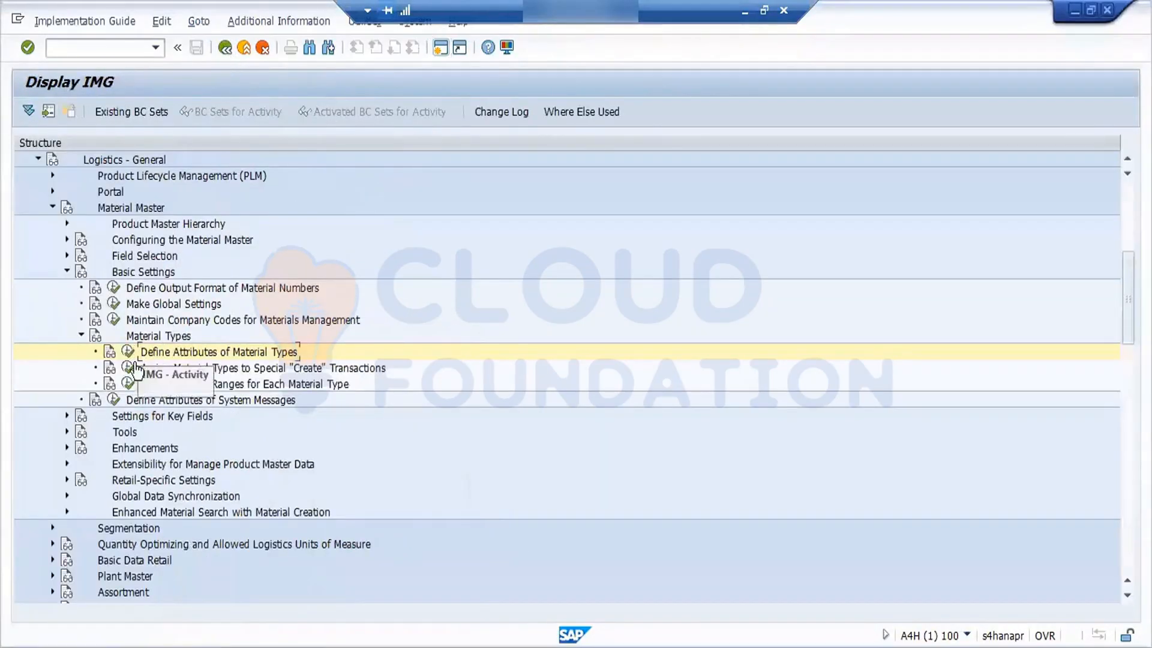
click(128, 384)
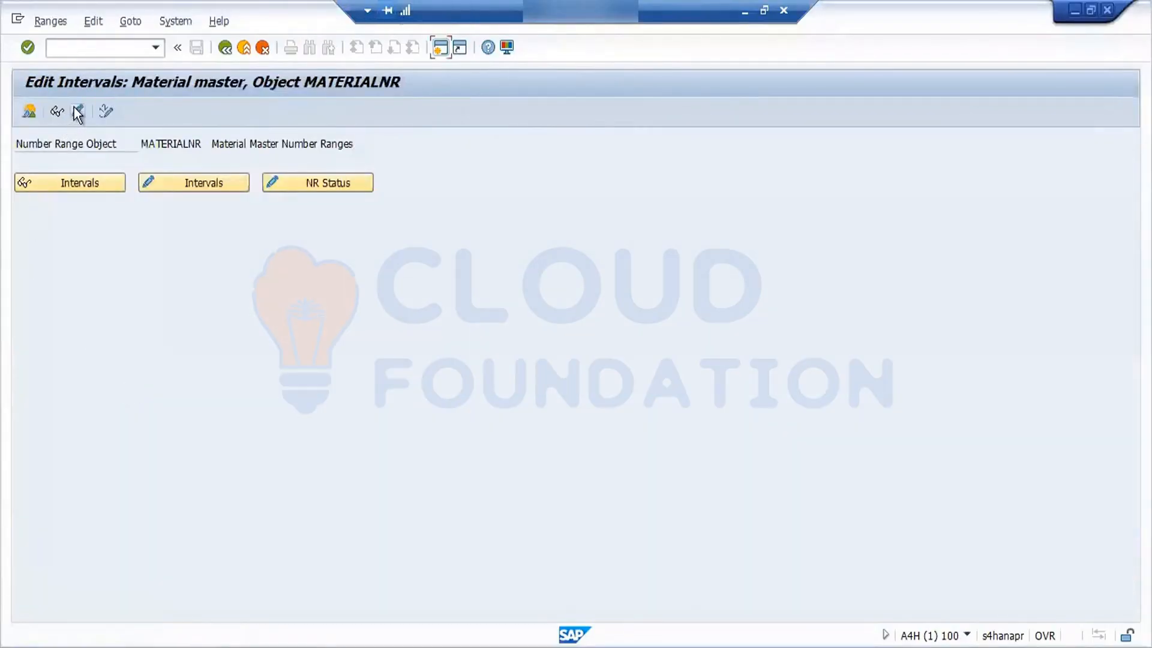
- Open the material number range groups for editing and position the list at group Ford 7am
click(75, 108)
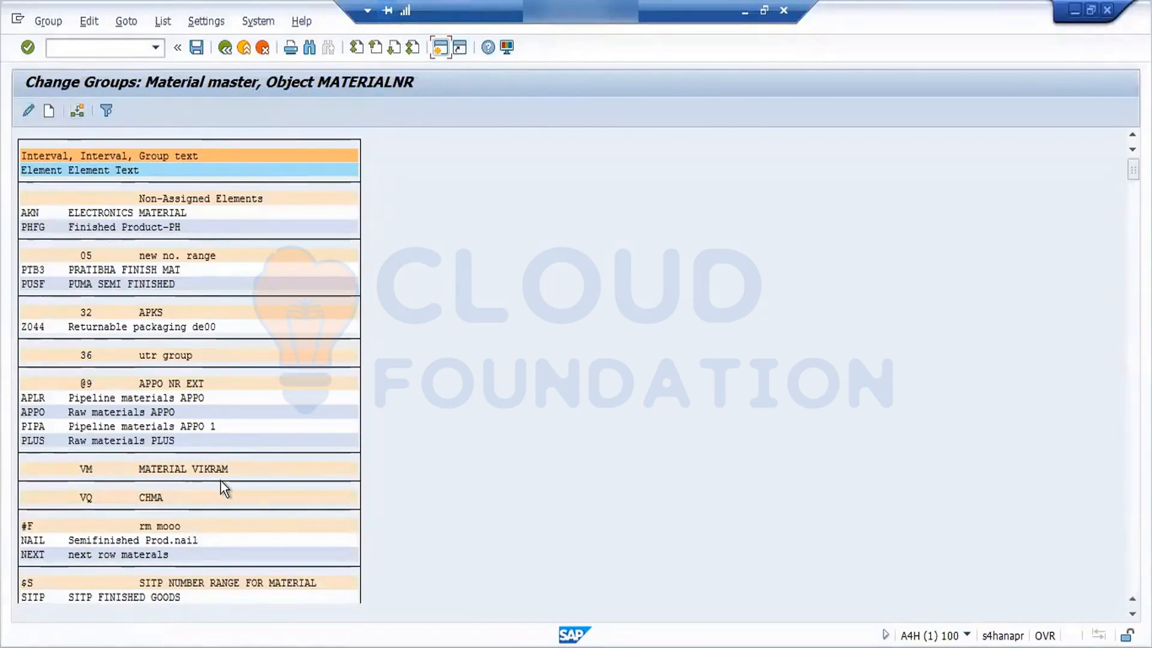
key(ctrl+f)
key(Return)
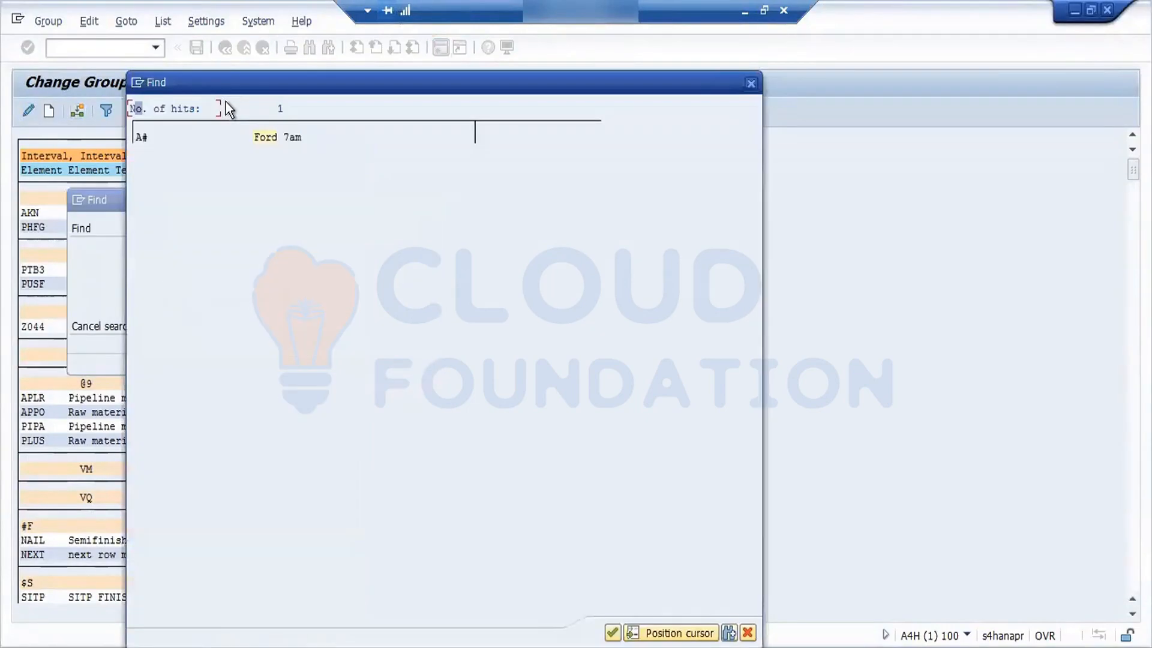
click(260, 135)
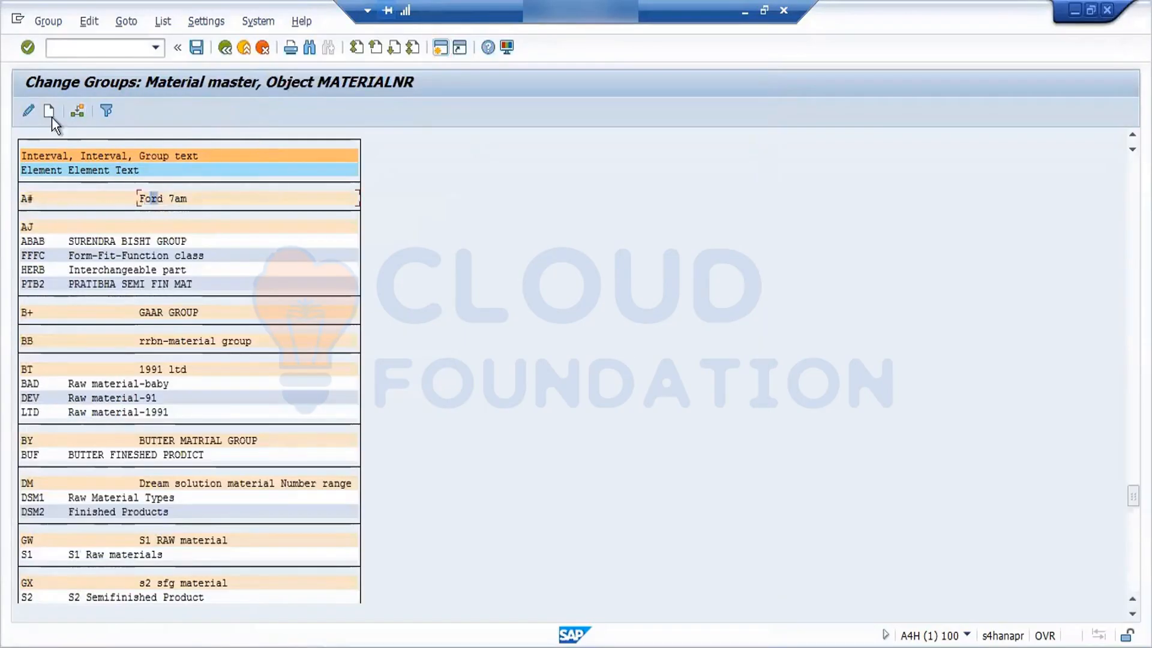
- Try to start the element assignment from the heading of group Ford 7am
click(77, 110)
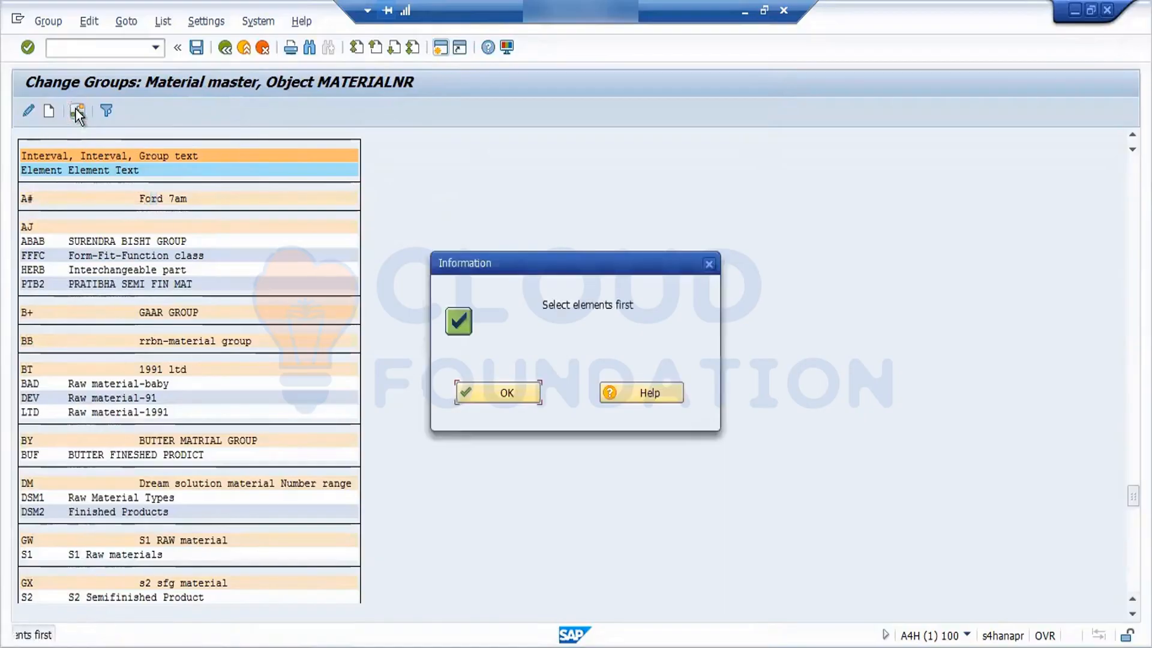
click(516, 392)
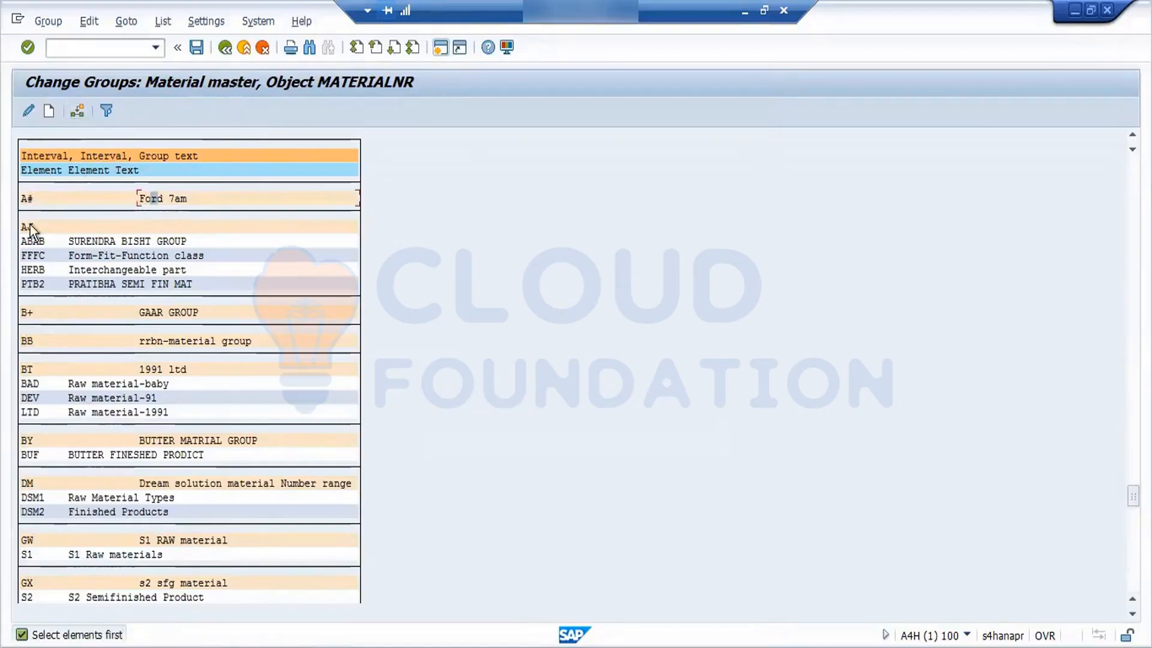
click(24, 202)
click(77, 111)
click(502, 388)
- Search the groups for ROH and position the list at material type KROH
key(ctrl+f)
drag(190, 228, 120, 232)
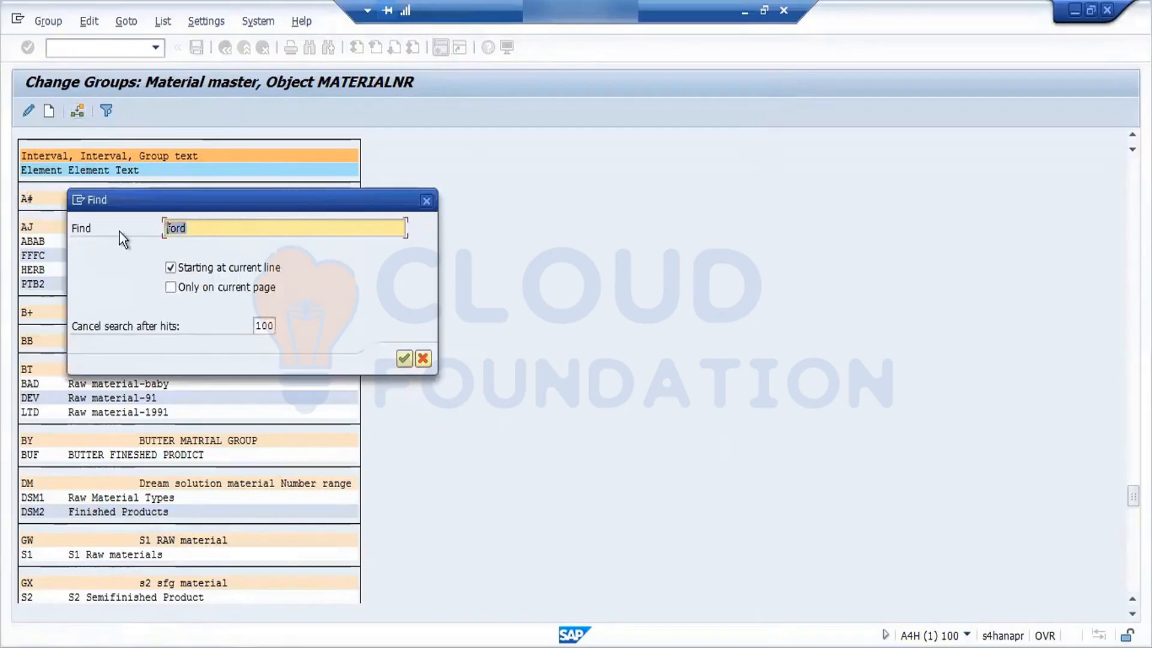
key(BackSpace)
text(ROH)
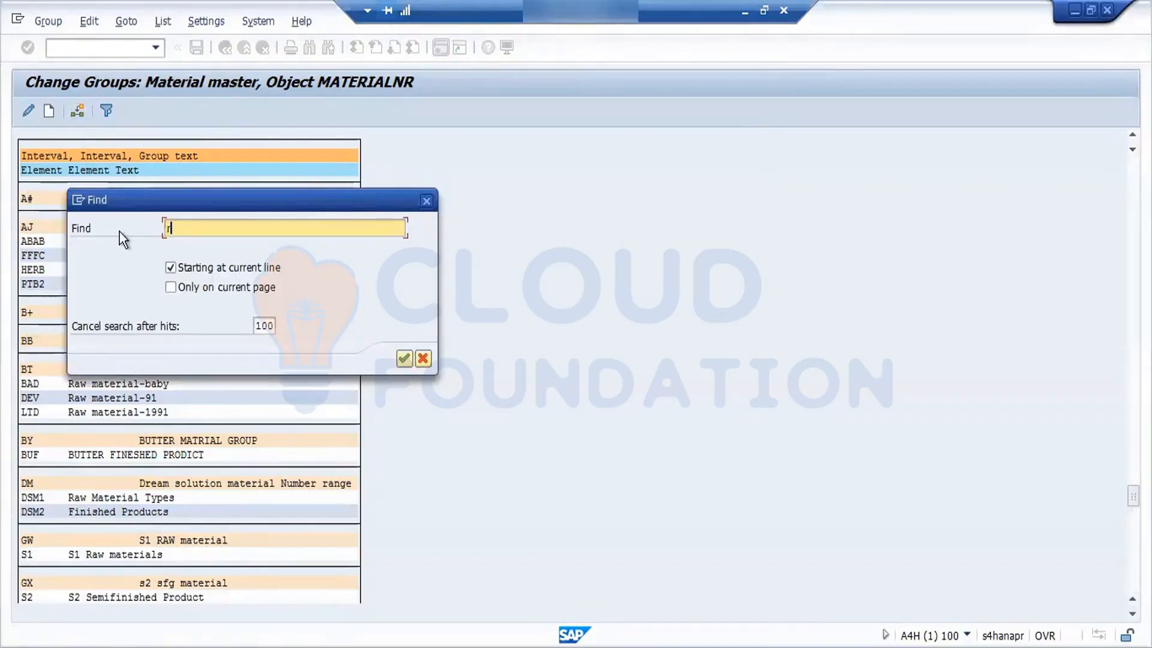
key(Return)
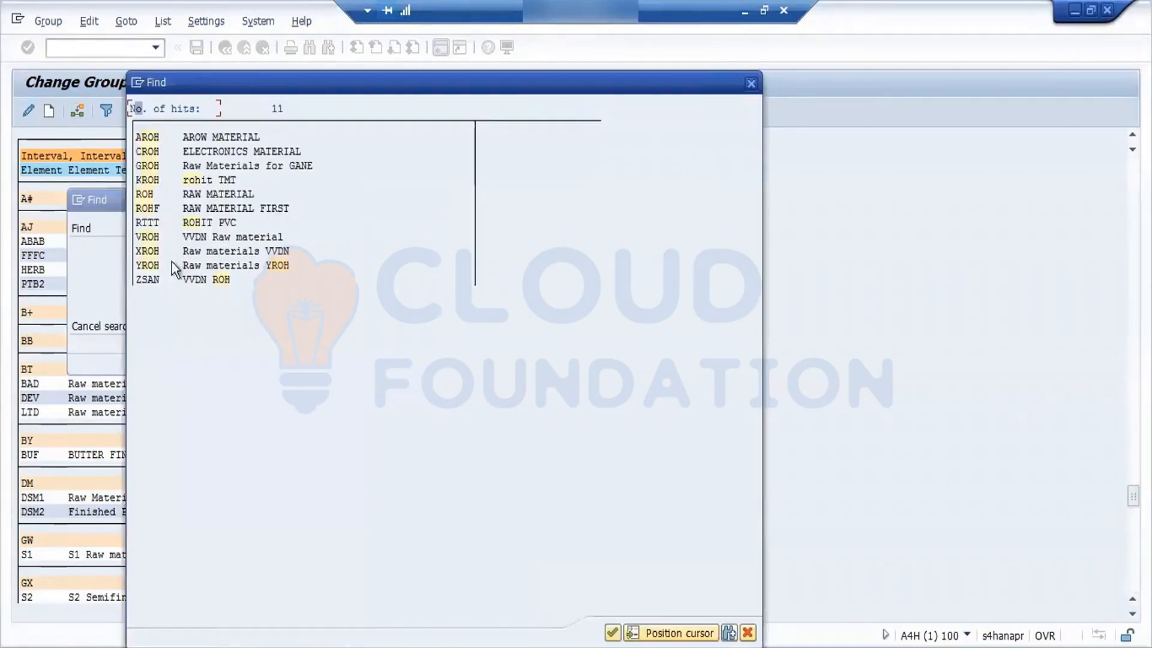
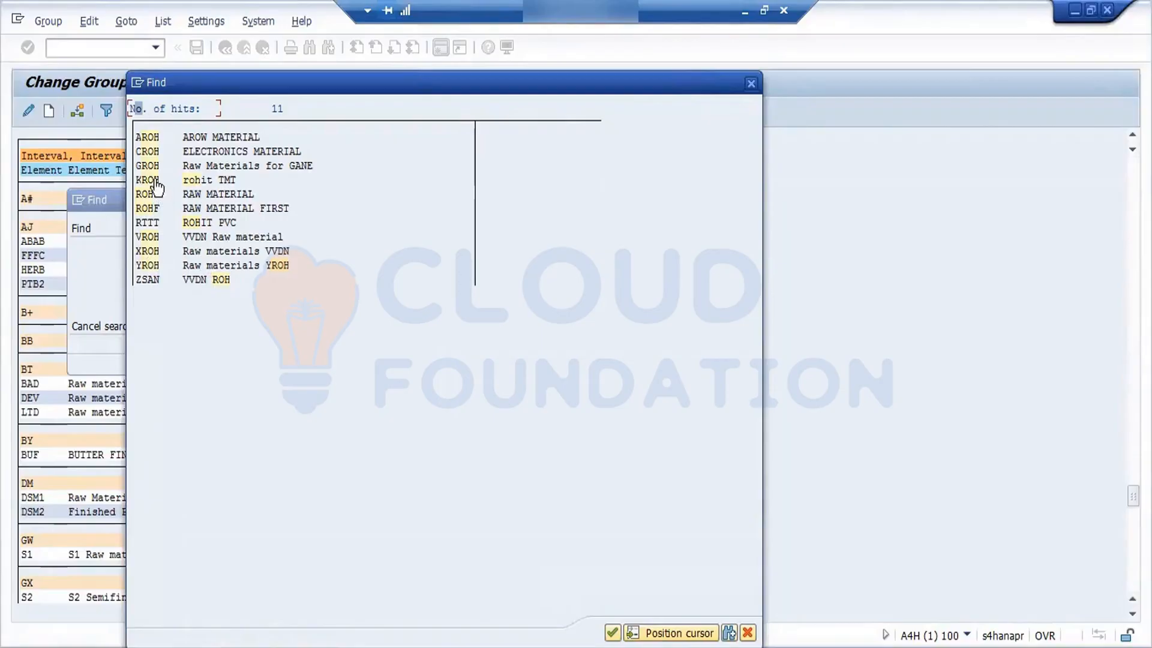
click(147, 180)
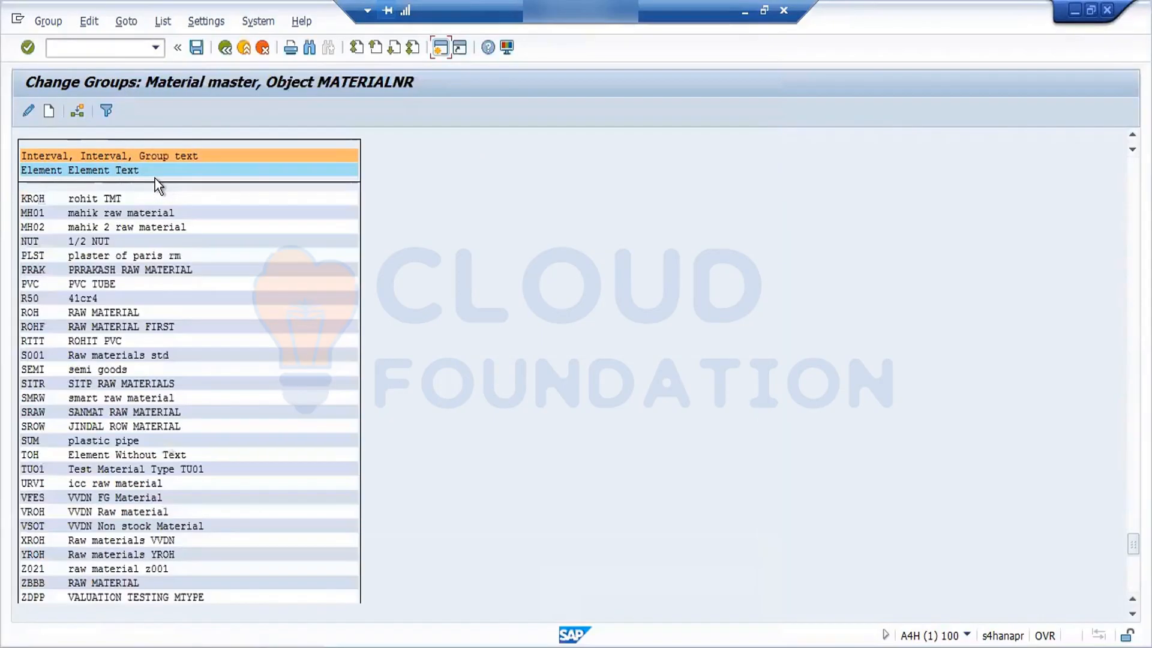
- Assign material type KROH to number range group Ford 7am and save the change
click(77, 112)
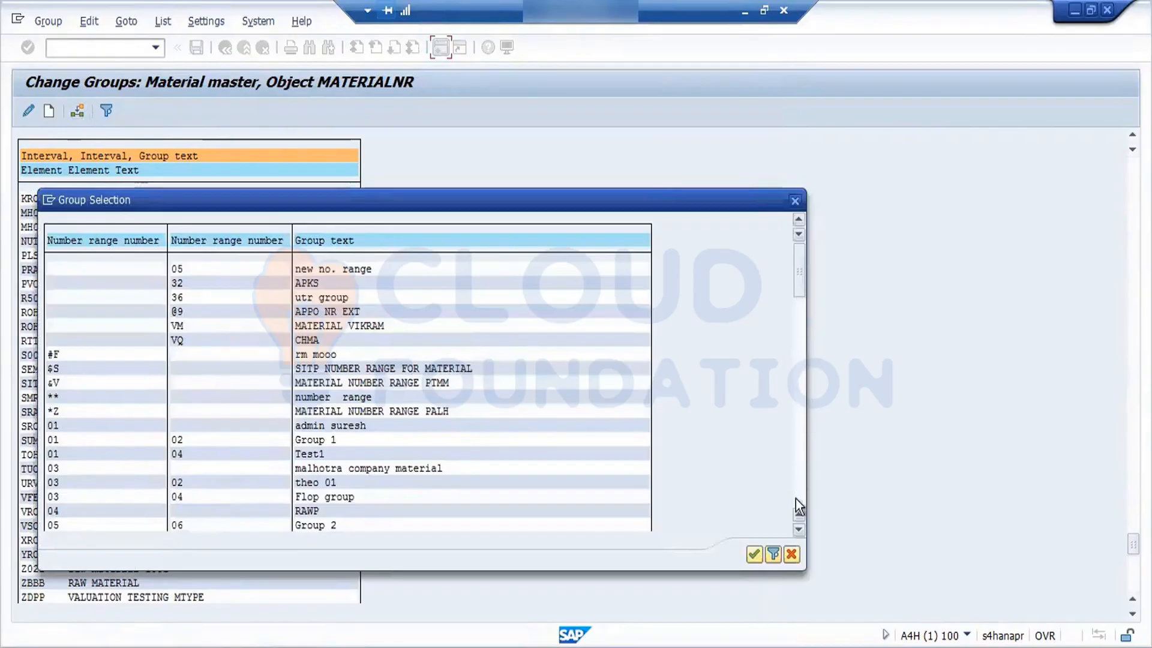
click(799, 529)
click(798, 529)
click(799, 529)
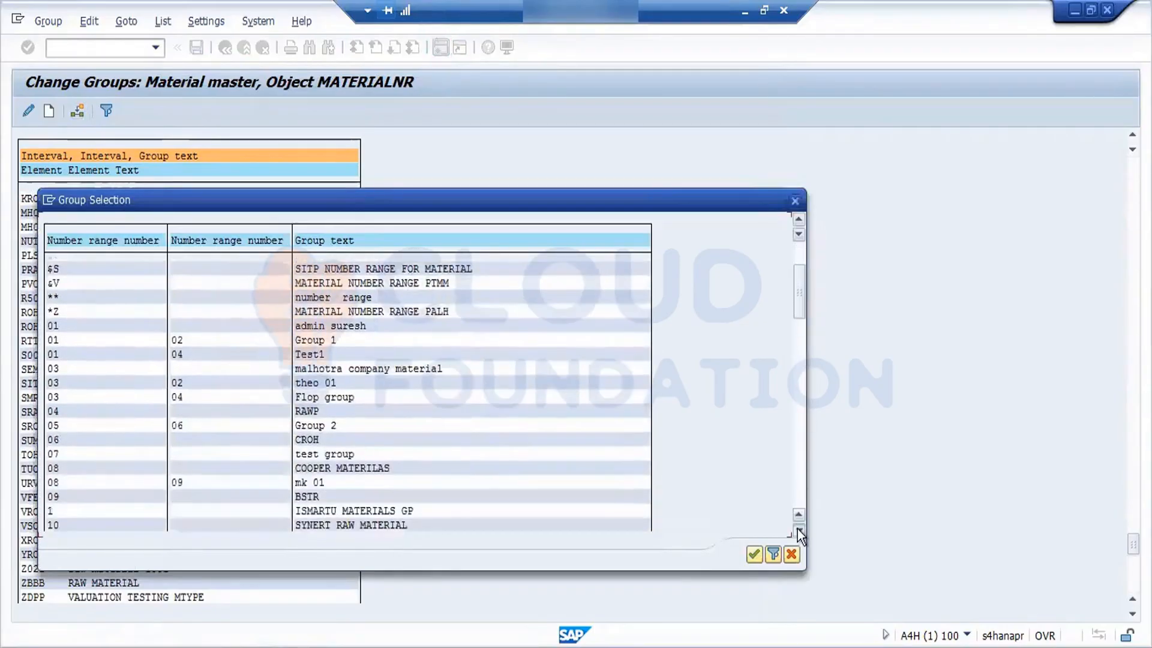
click(798, 529)
click(799, 529)
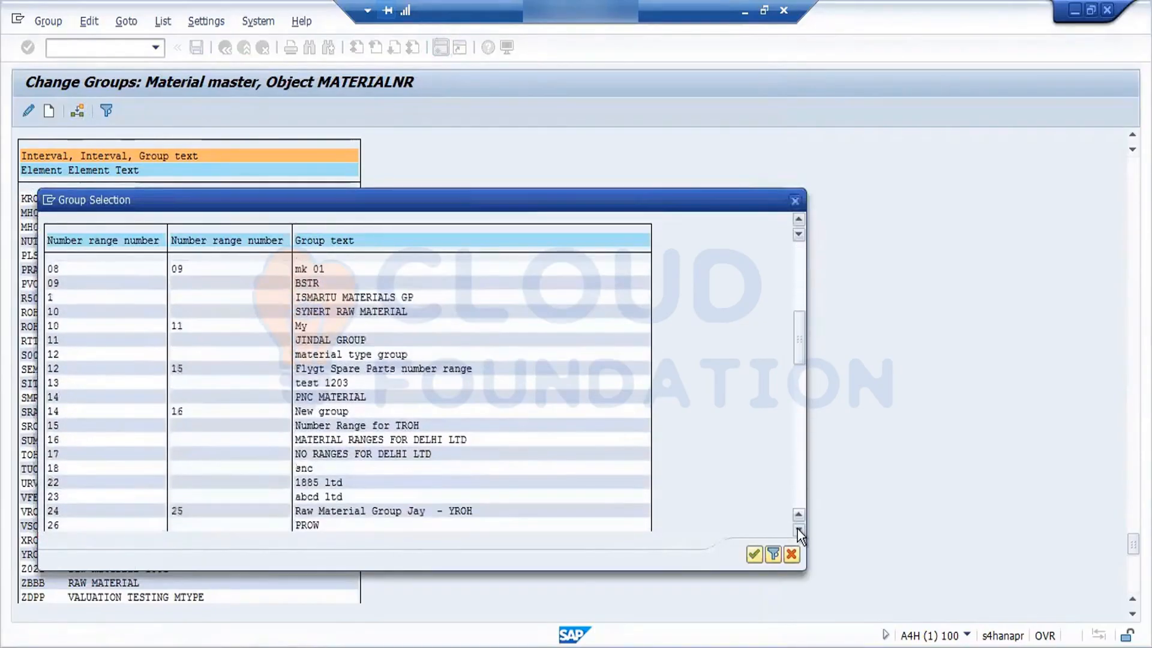
click(798, 529)
click(799, 529)
scroll(797, 529, down, 10)
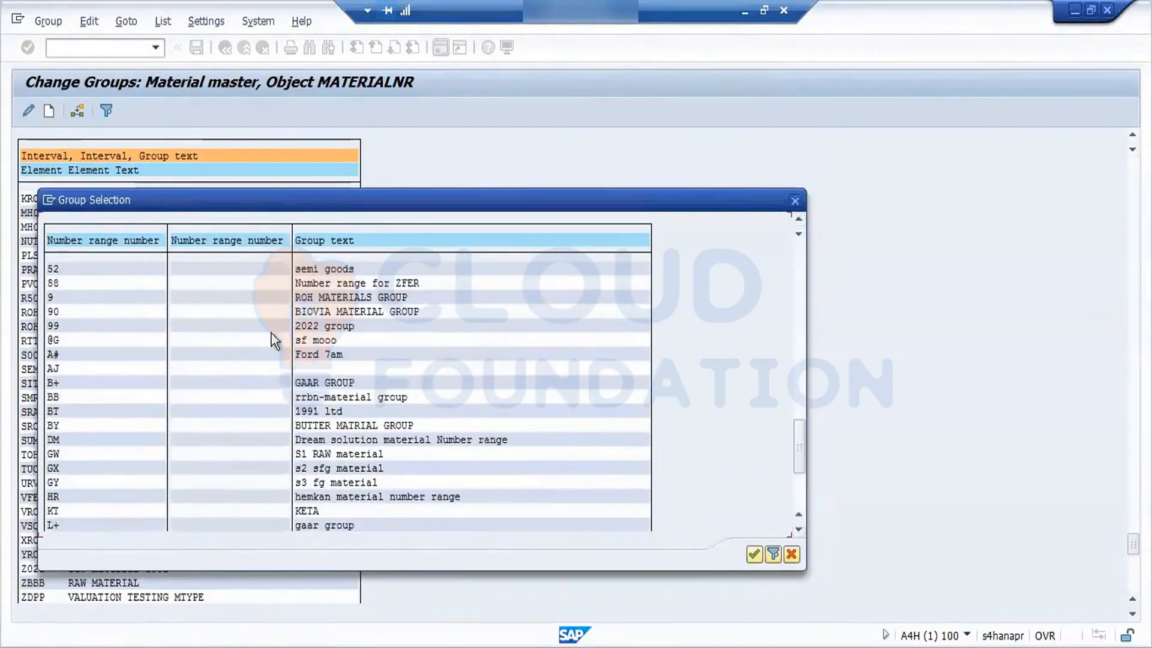
double_click(309, 354)
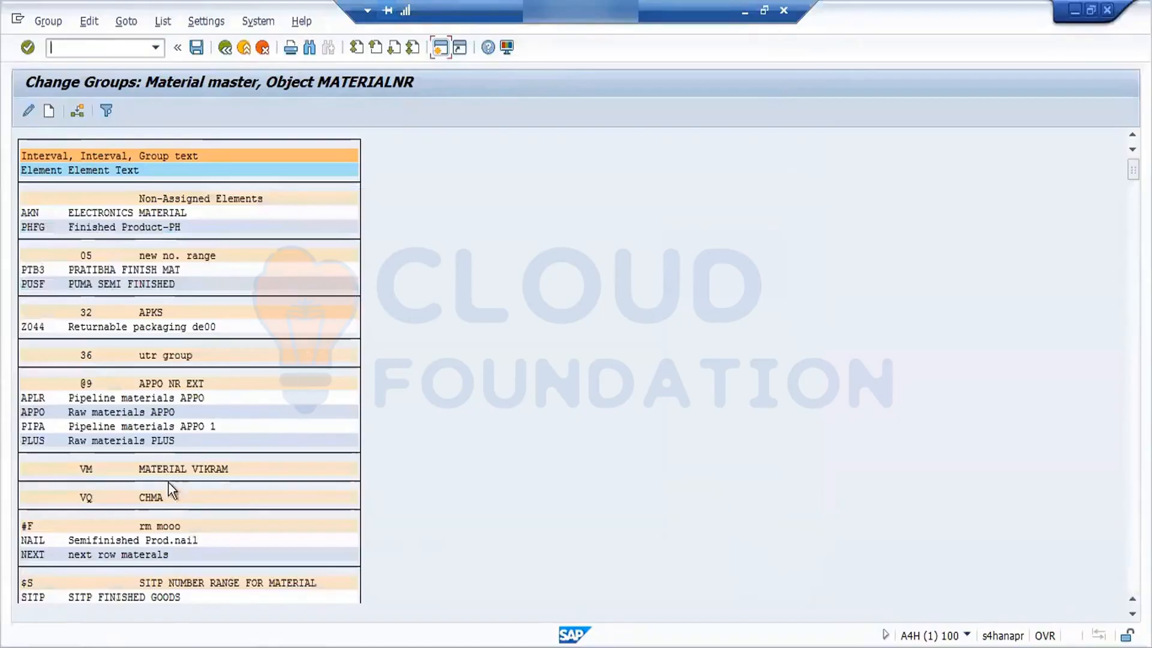
click(195, 48)
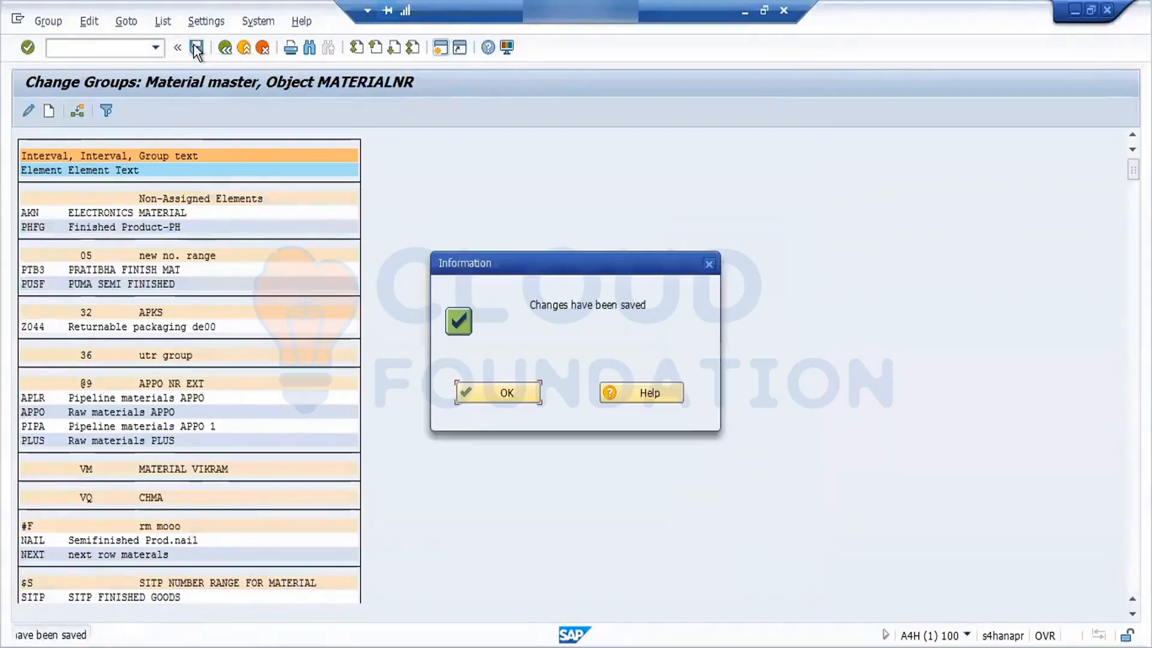
click(504, 394)
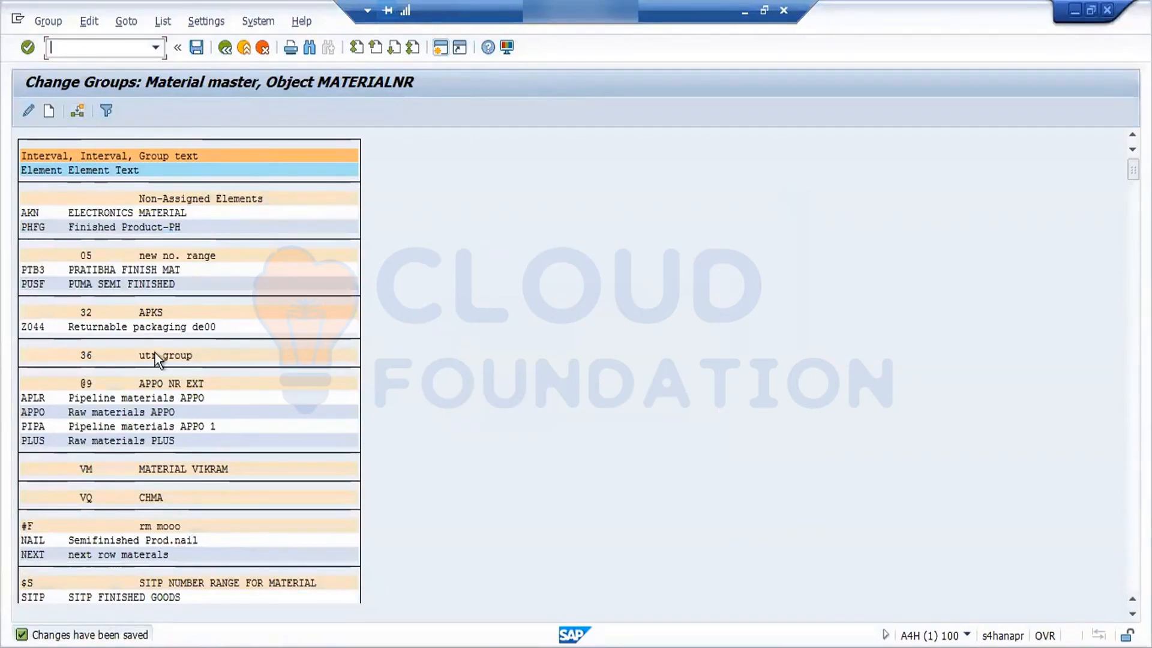
- Search the groups for material type ZFRT and position the list at its entry
key(ctrl+f)
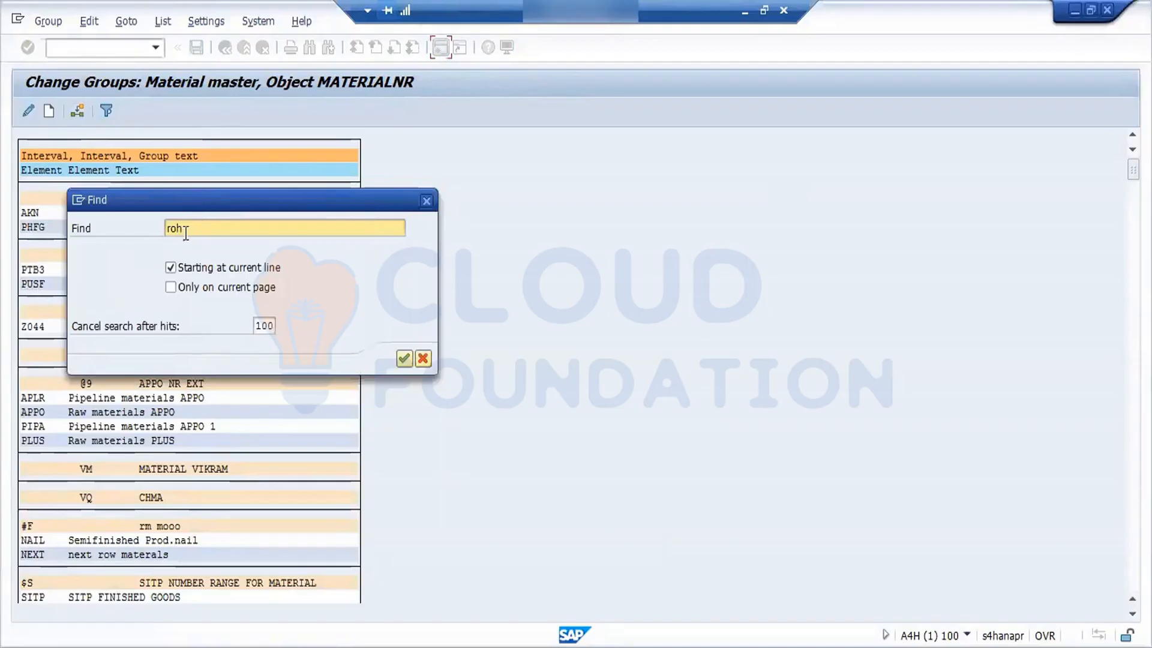
drag(185, 232, 128, 243)
text(zfr)
key(Return)
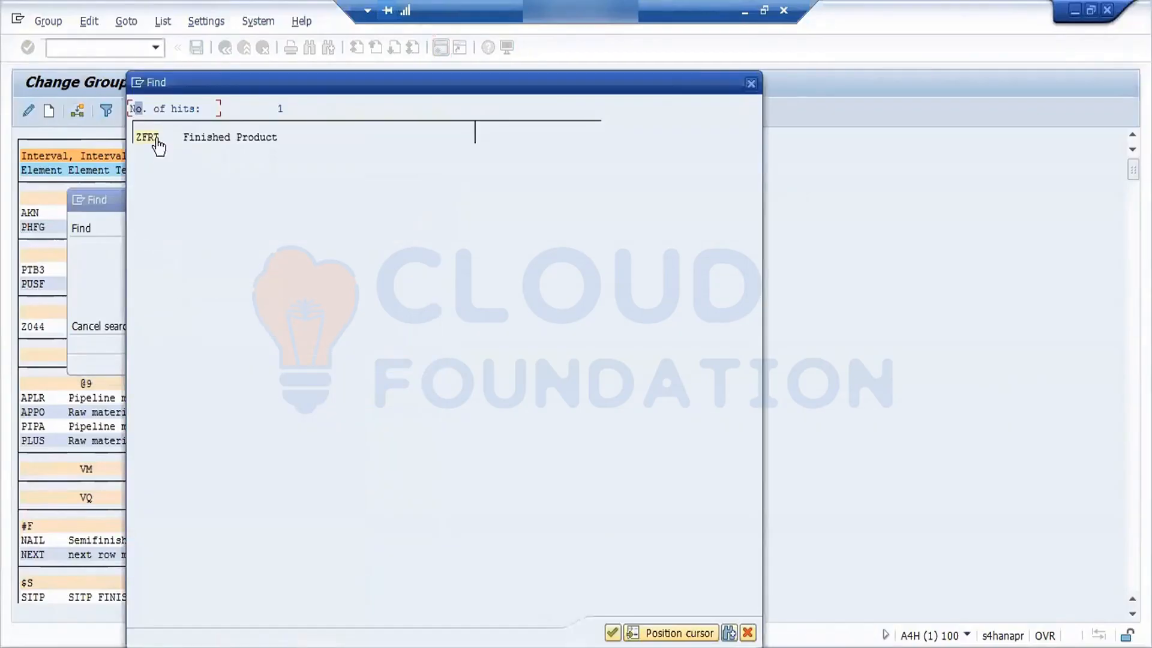
double_click(154, 138)
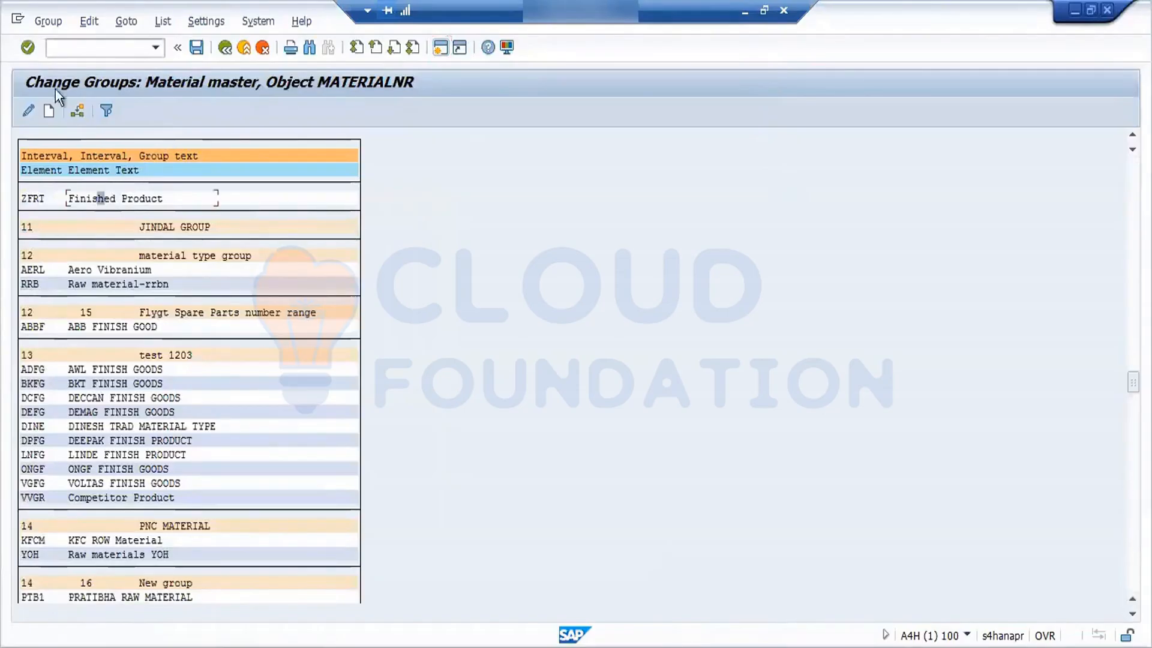
- Try to assign material type ZFRT to number range group Ford 7am and save the groups
click(81, 114)
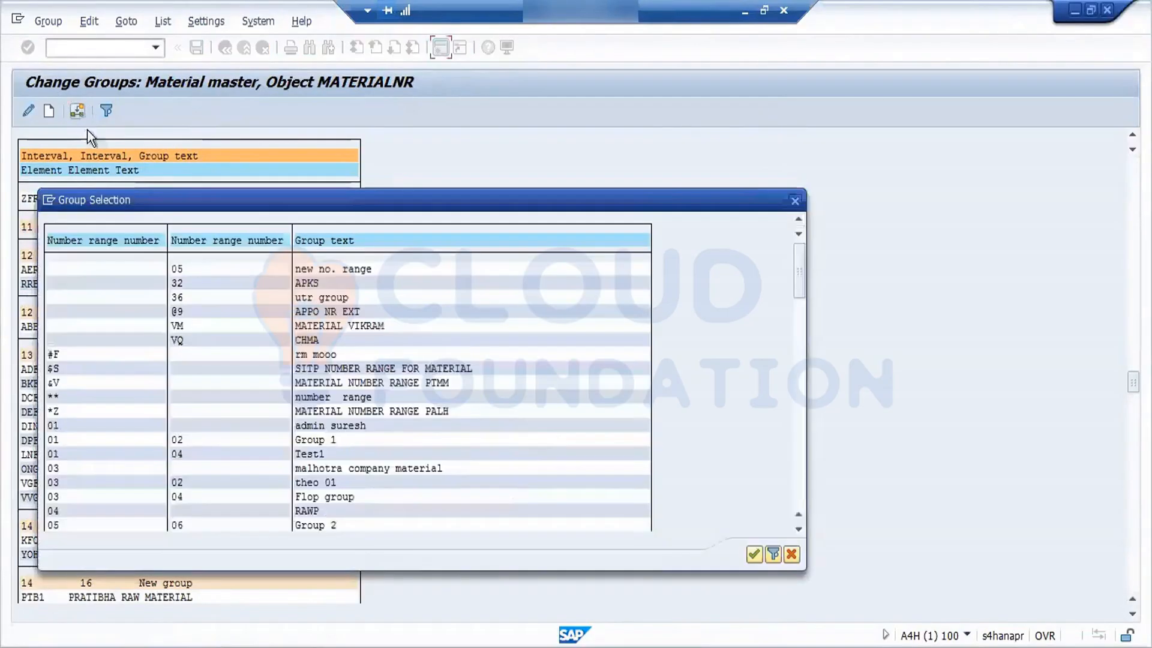
click(797, 465)
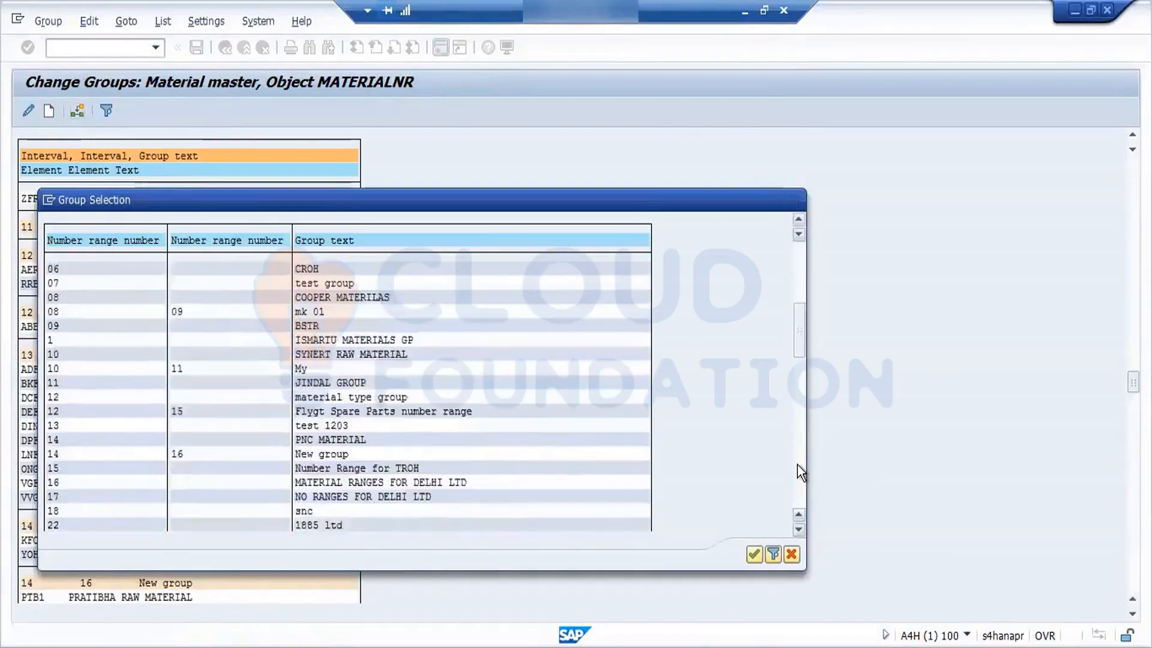
click(798, 465)
click(797, 466)
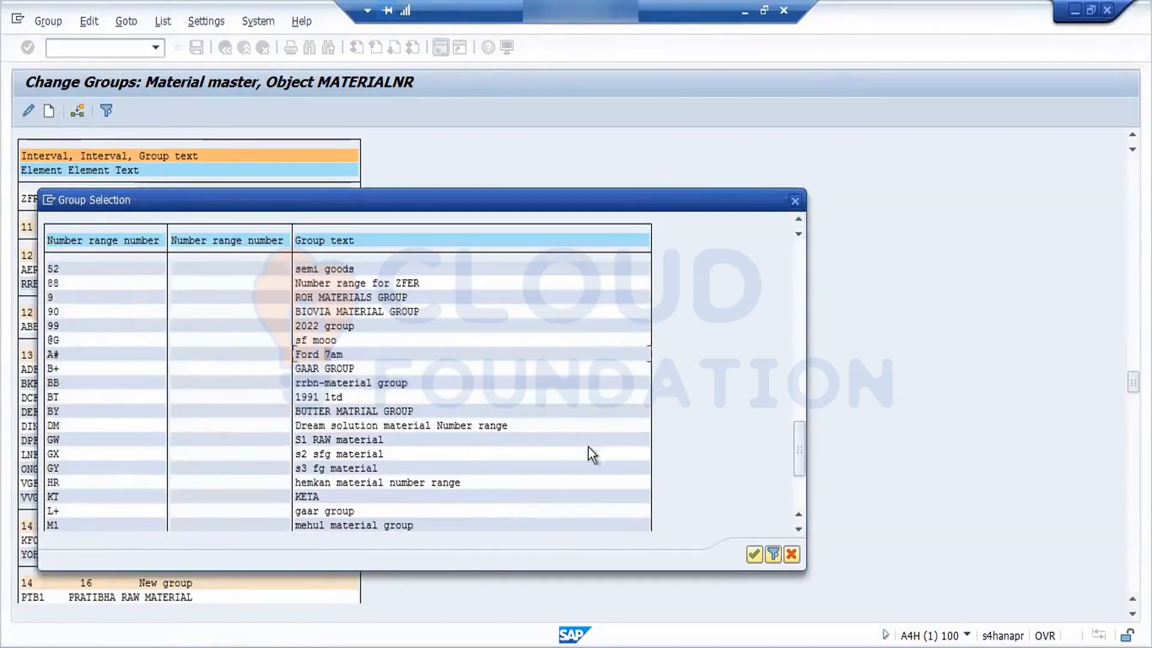
click(755, 555)
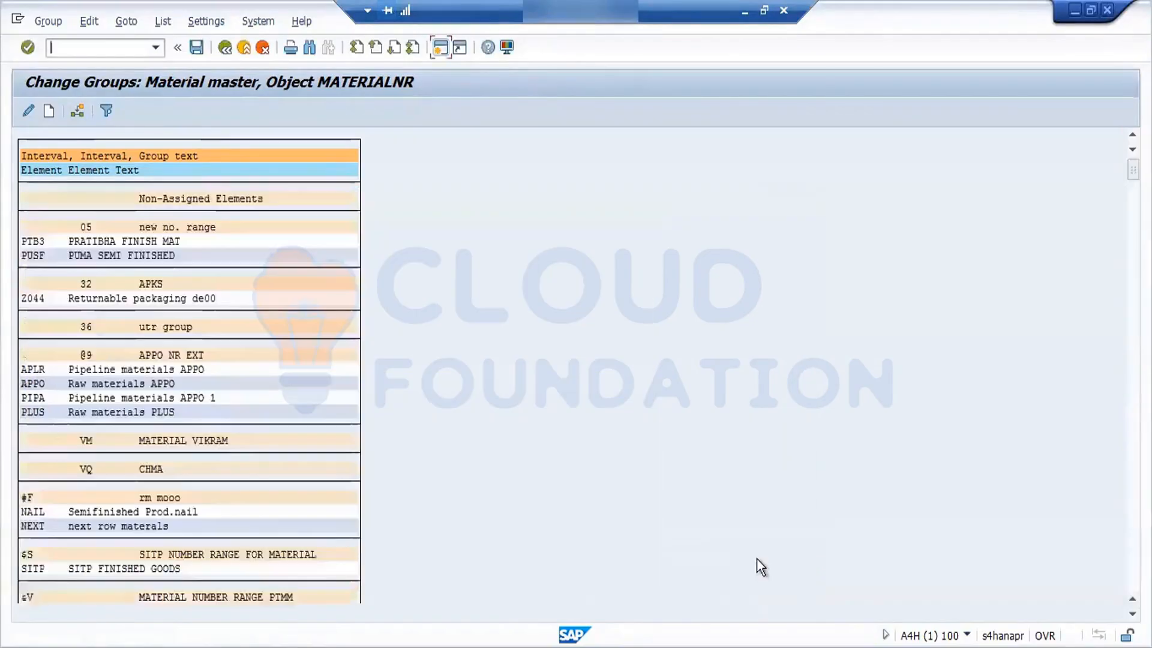
click(193, 53)
key(Return)
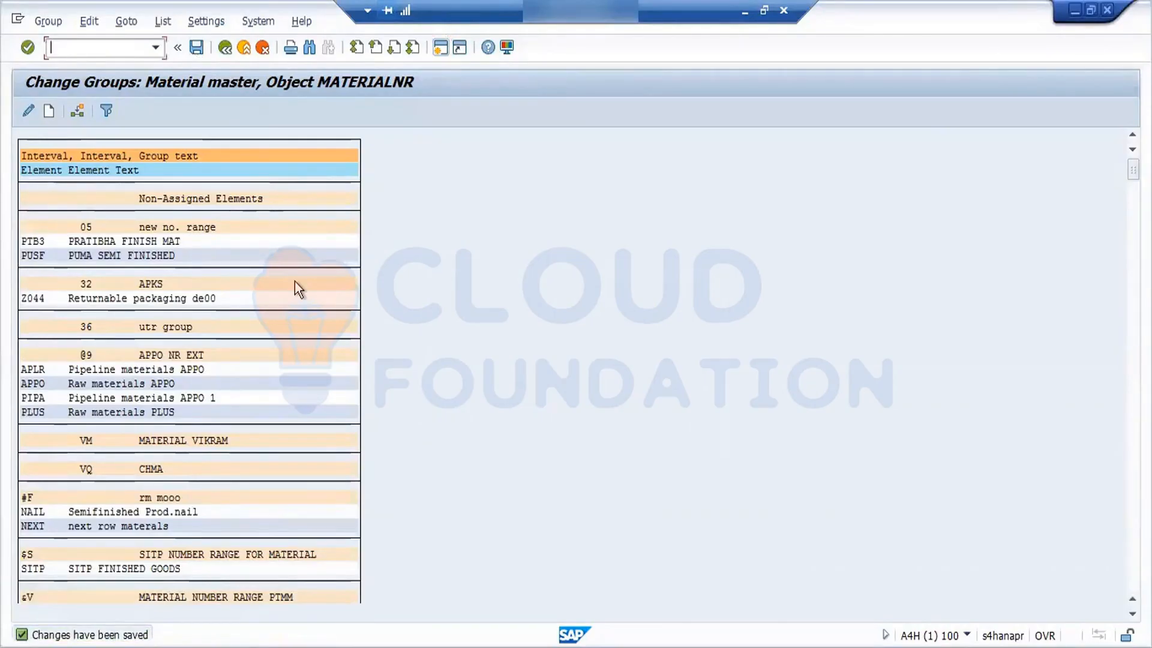
- Search for Ford and position the list at group Ford 7am to check its assigned material types
key(ctrl+f)
click(192, 228)
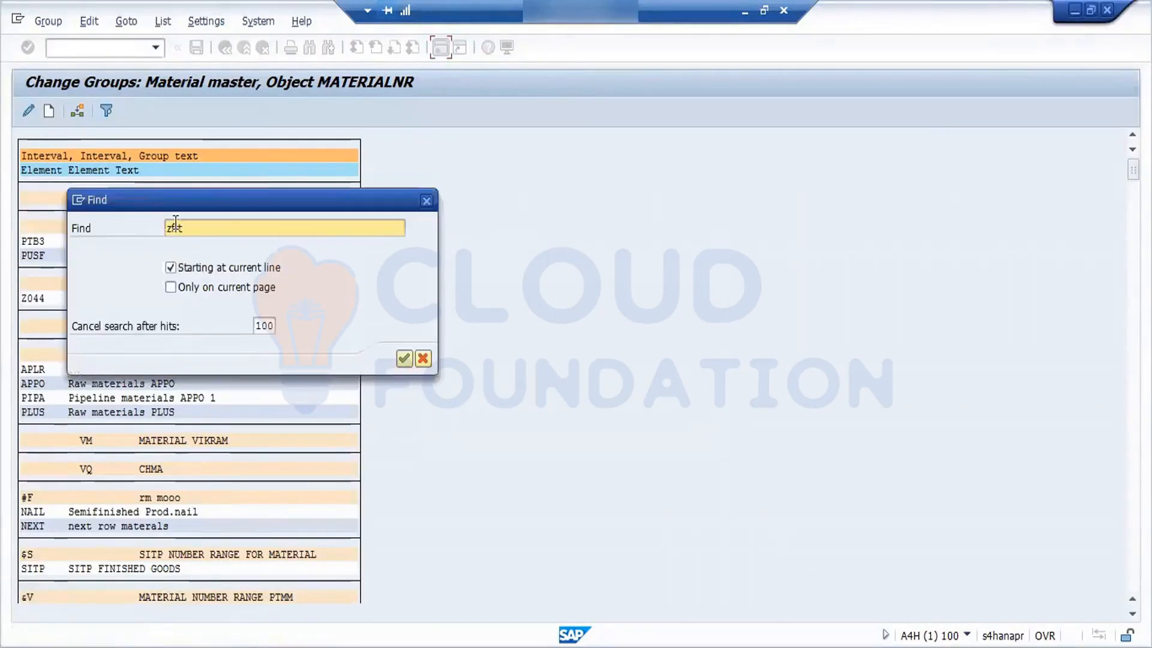
drag(192, 228, 123, 245)
key(BackSpace)
text(Ford)
key(Return)
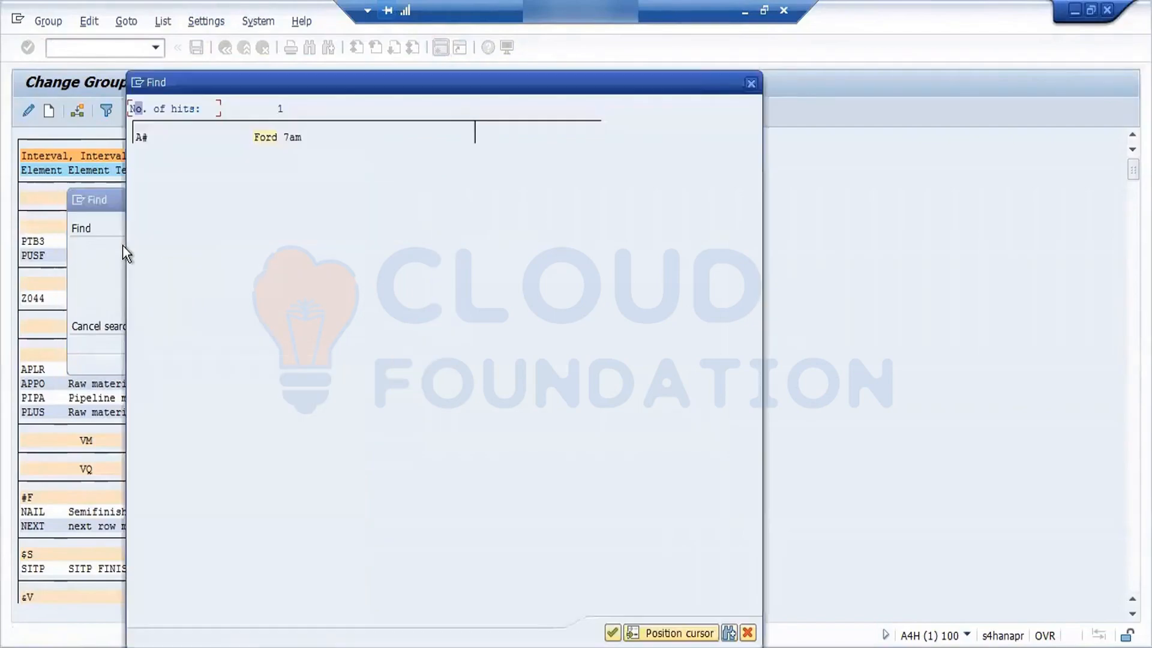
click(265, 136)
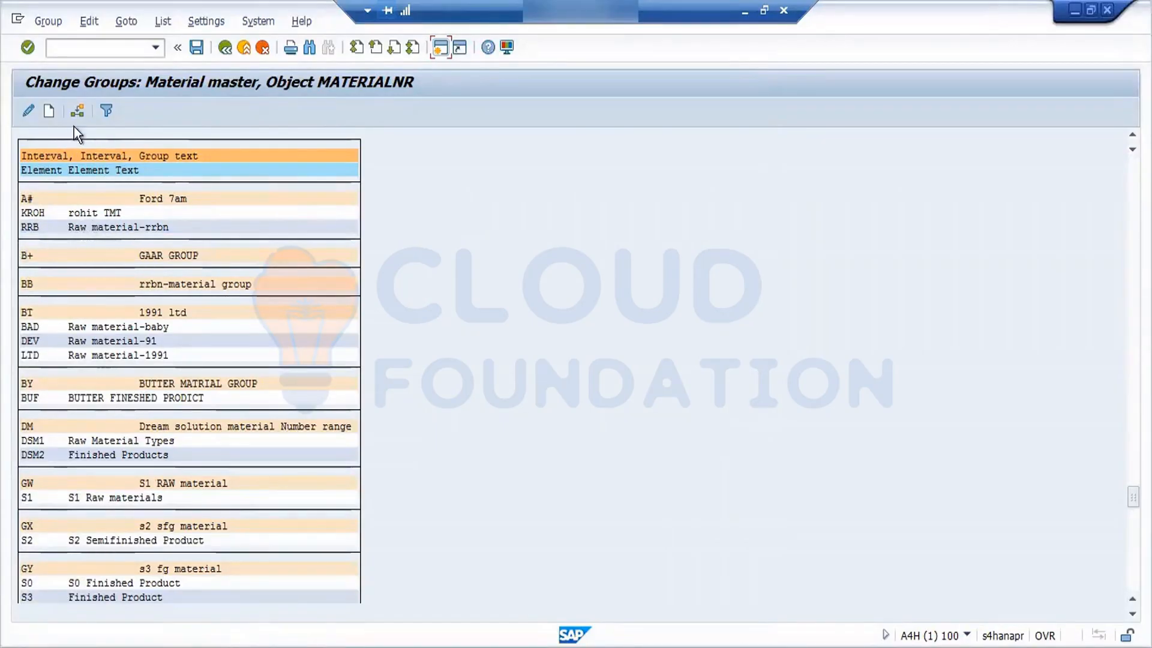
- Search the list from group Ford 7am onward for material type ZFRT
key(ctrl+f)
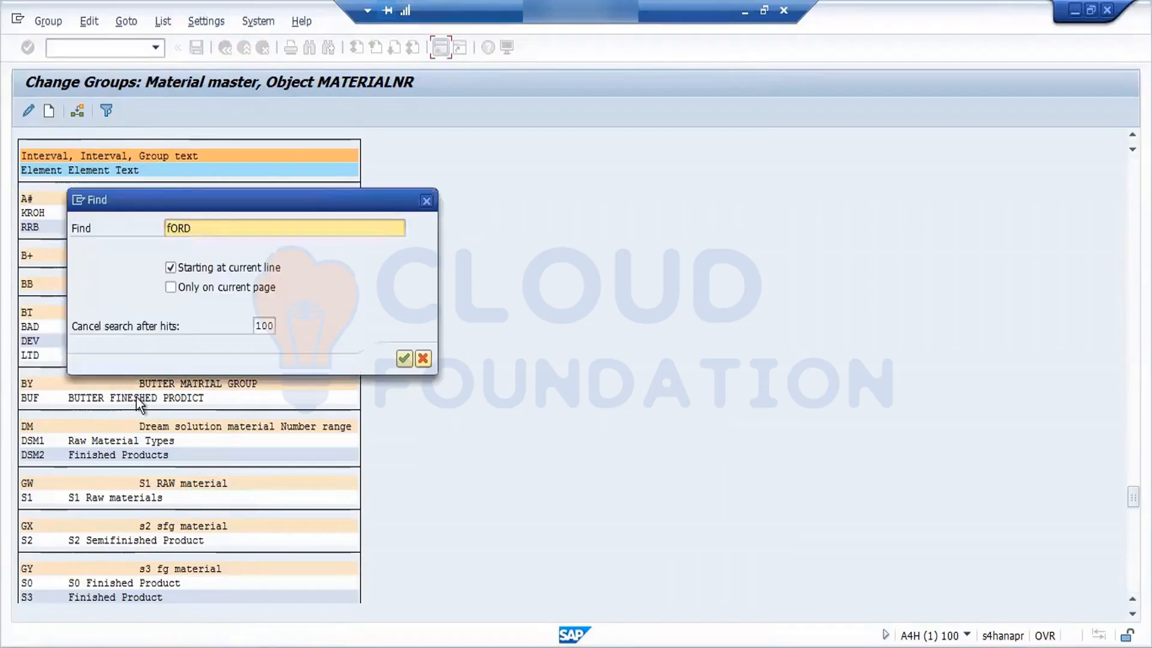
drag(202, 228, 68, 261)
text(ZFRT)
key(Return)
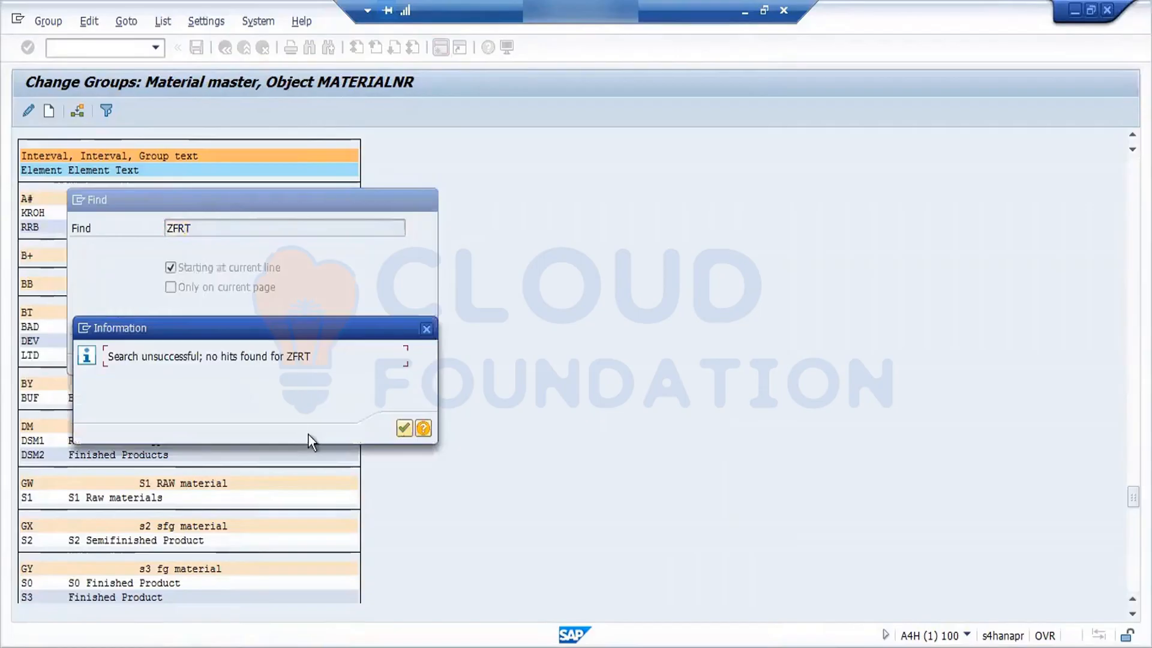
click(406, 433)
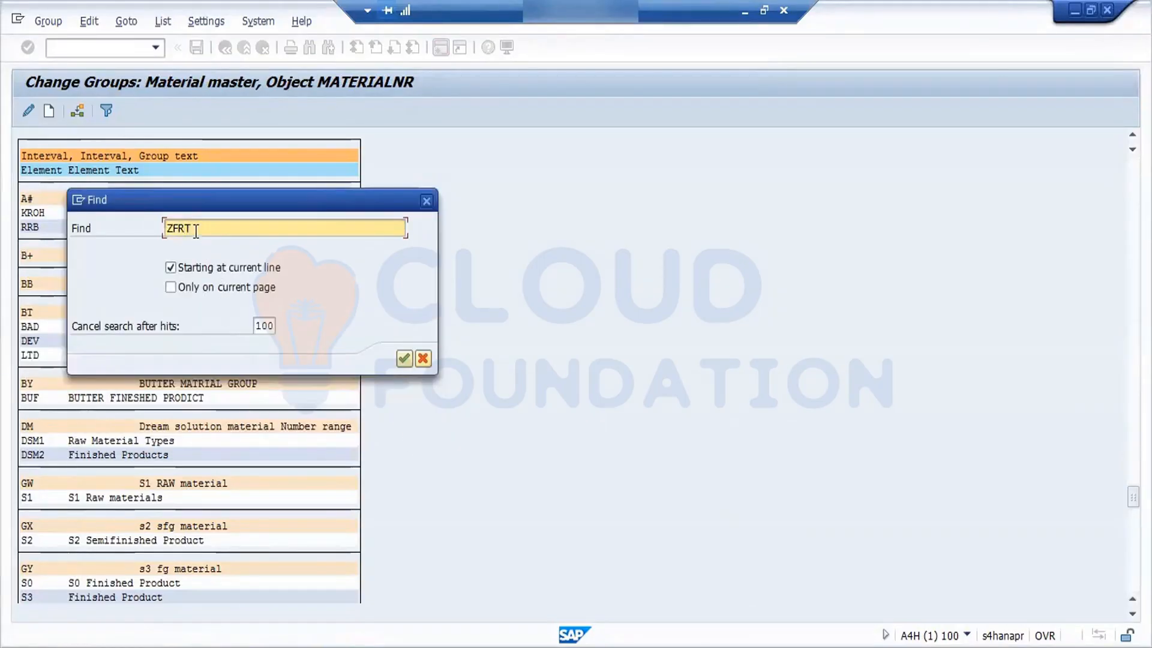
- Search the list for ZFET, close the search and save the number range groups
key(BackSpace)
key(BackSpace)
text(ET)
key(Return)
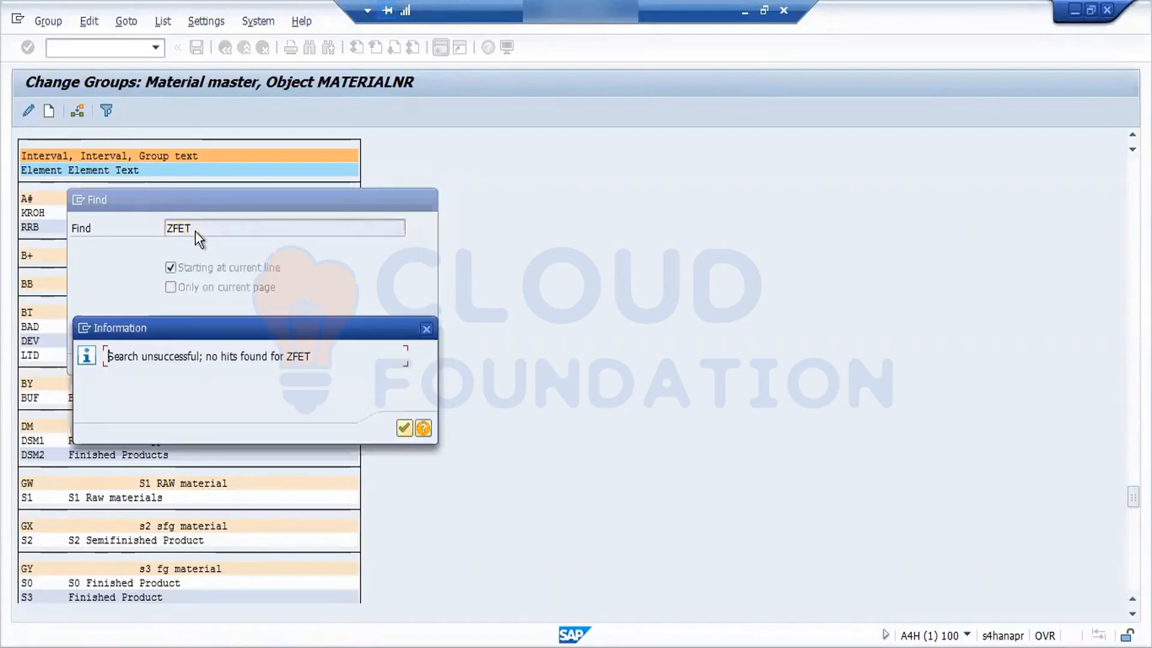
click(410, 427)
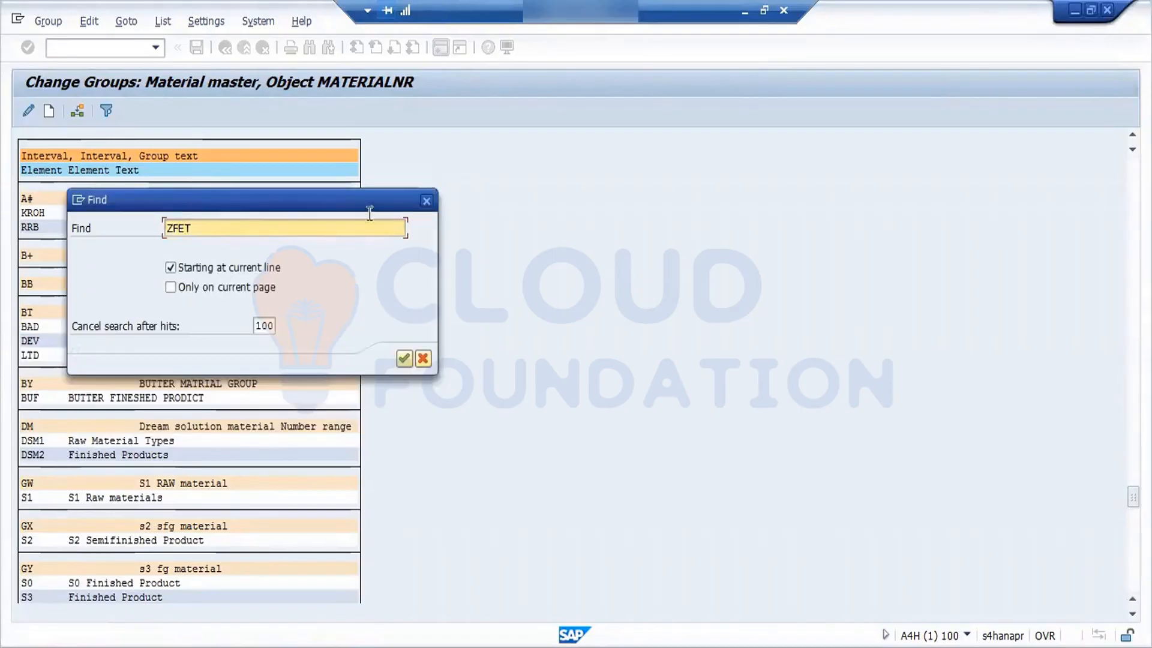
click(424, 200)
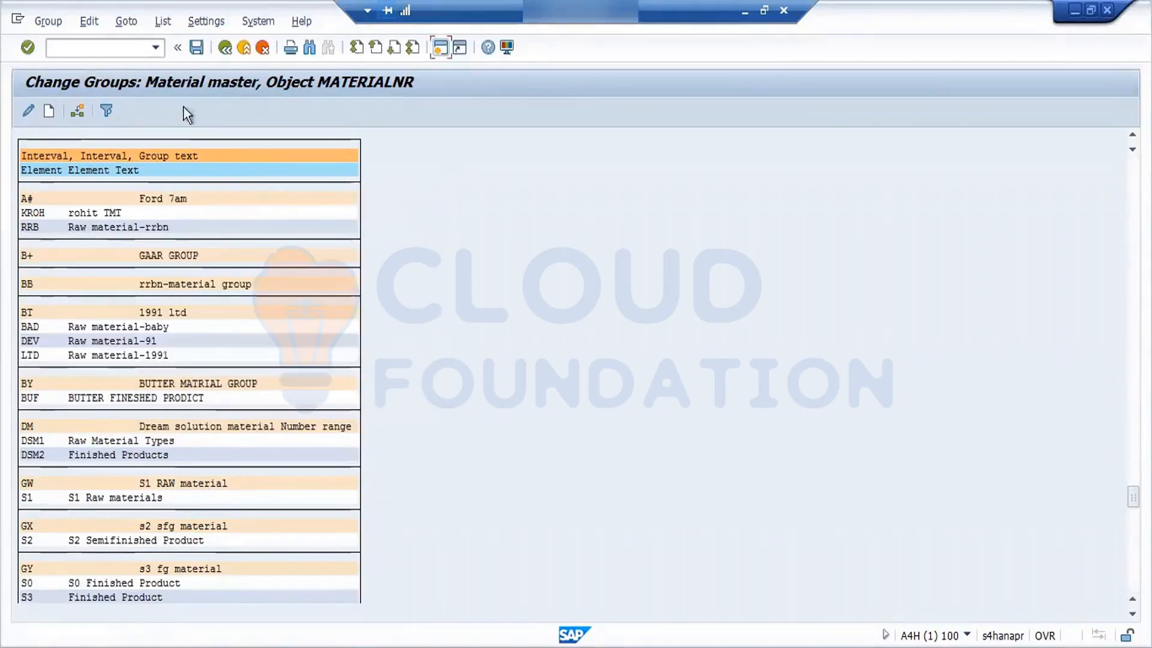
click(196, 48)
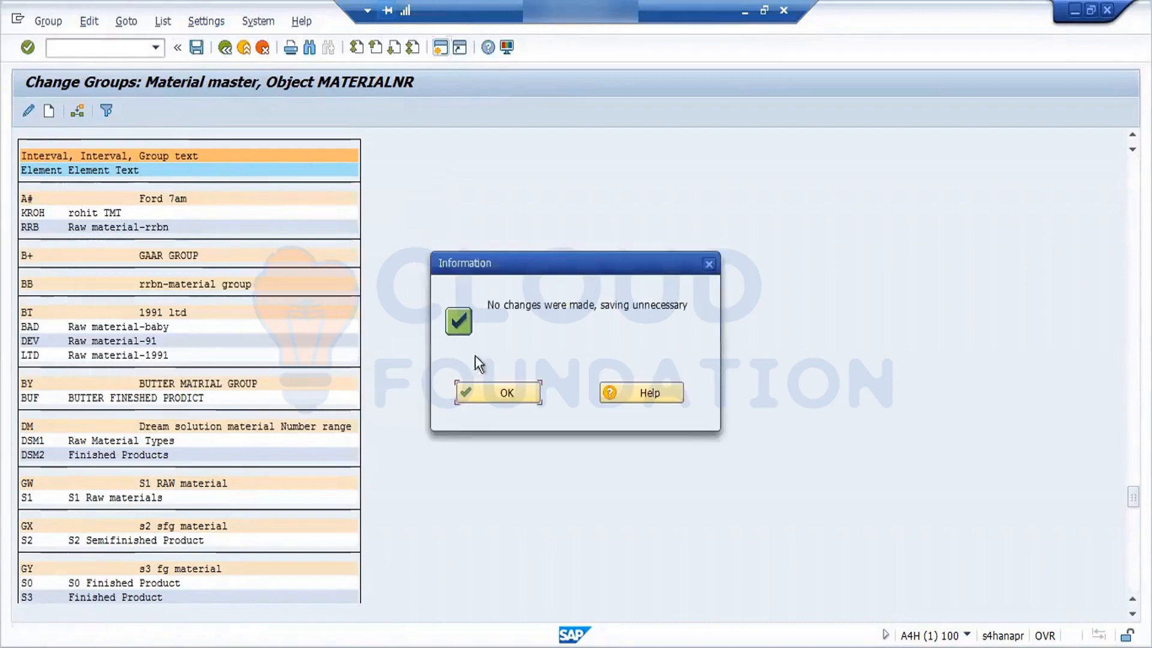
- Open the attributes of material types, position the overview at ZFRT to check the entry and save the view
click(505, 391)
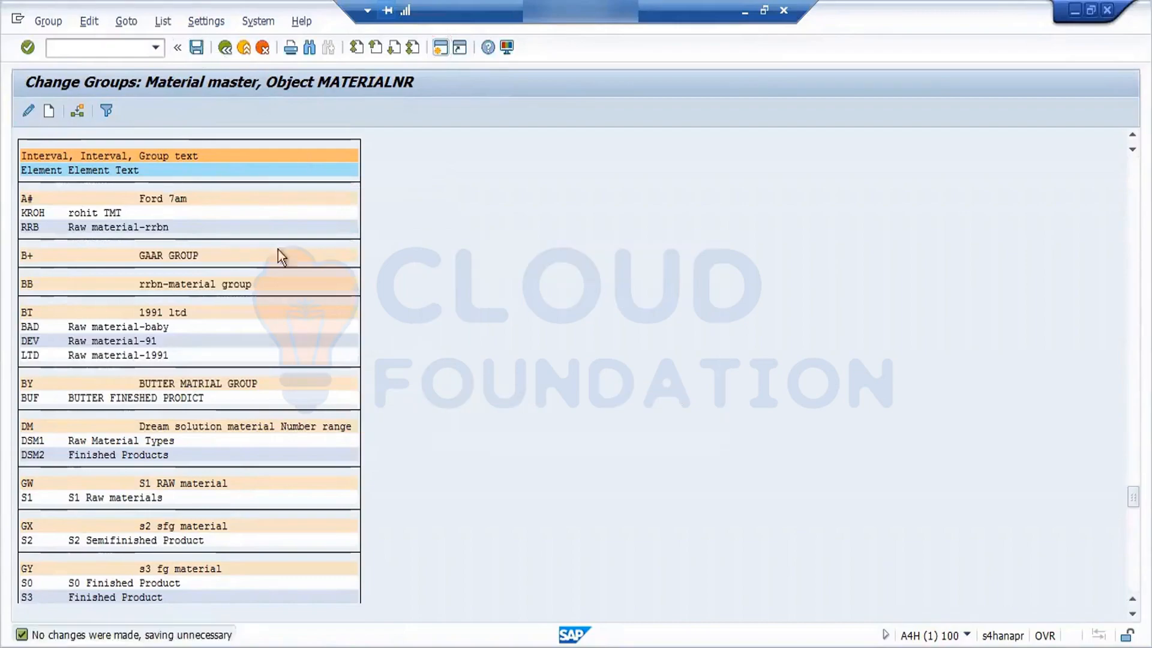
click(226, 47)
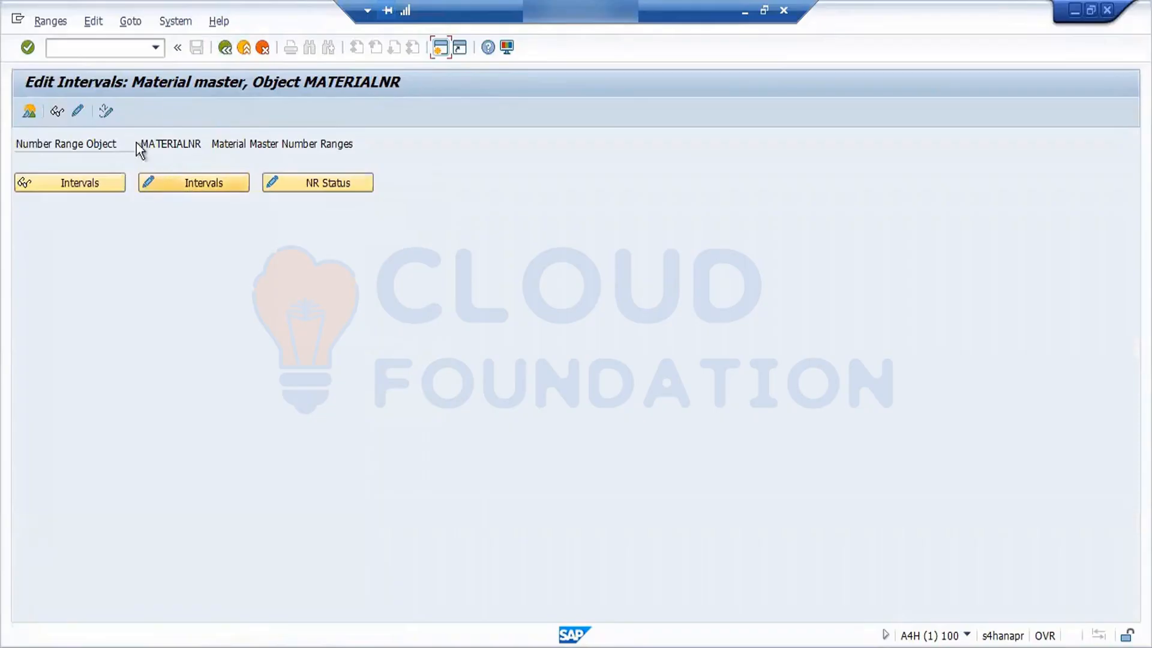
click(225, 48)
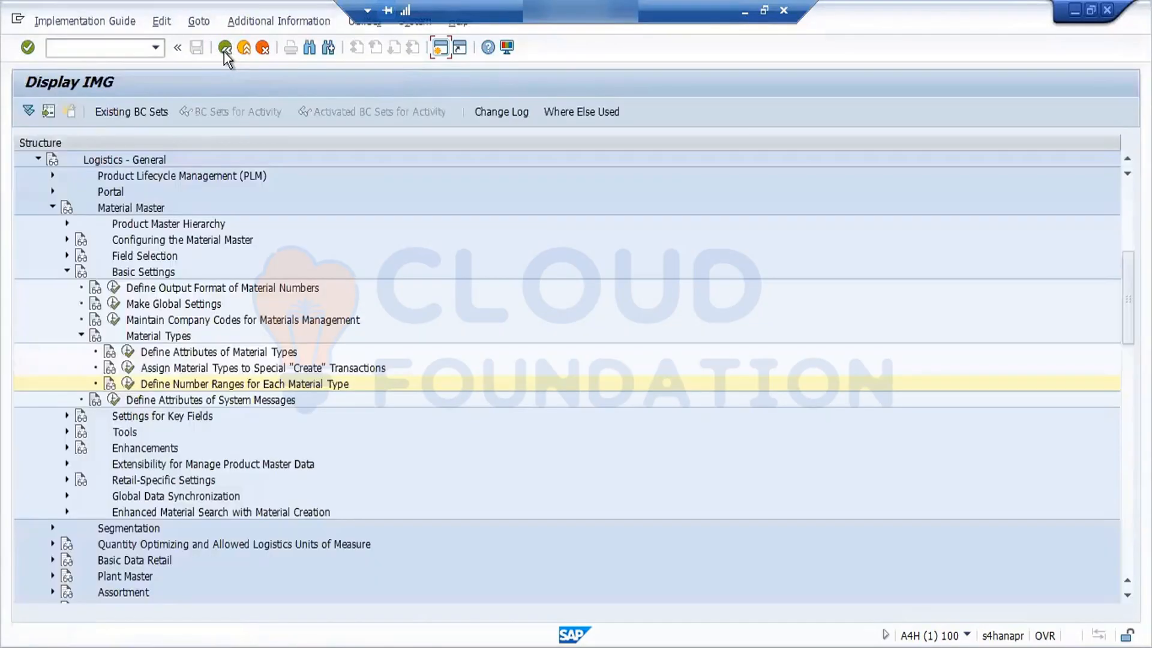
click(126, 351)
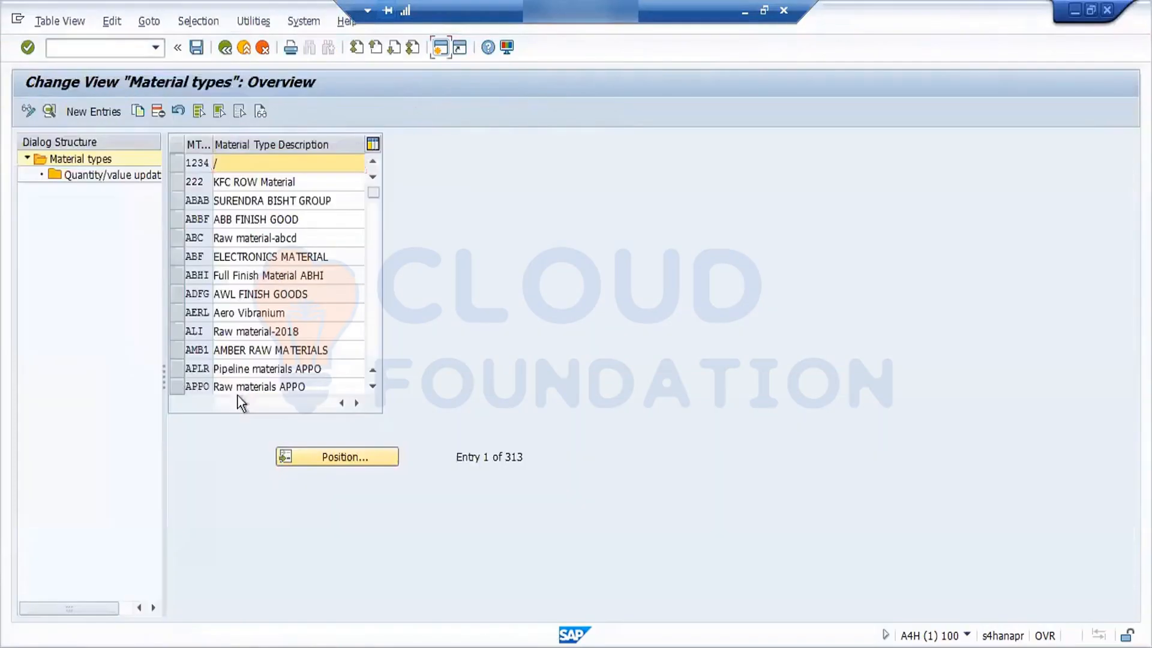
click(332, 457)
text(ZFRT)
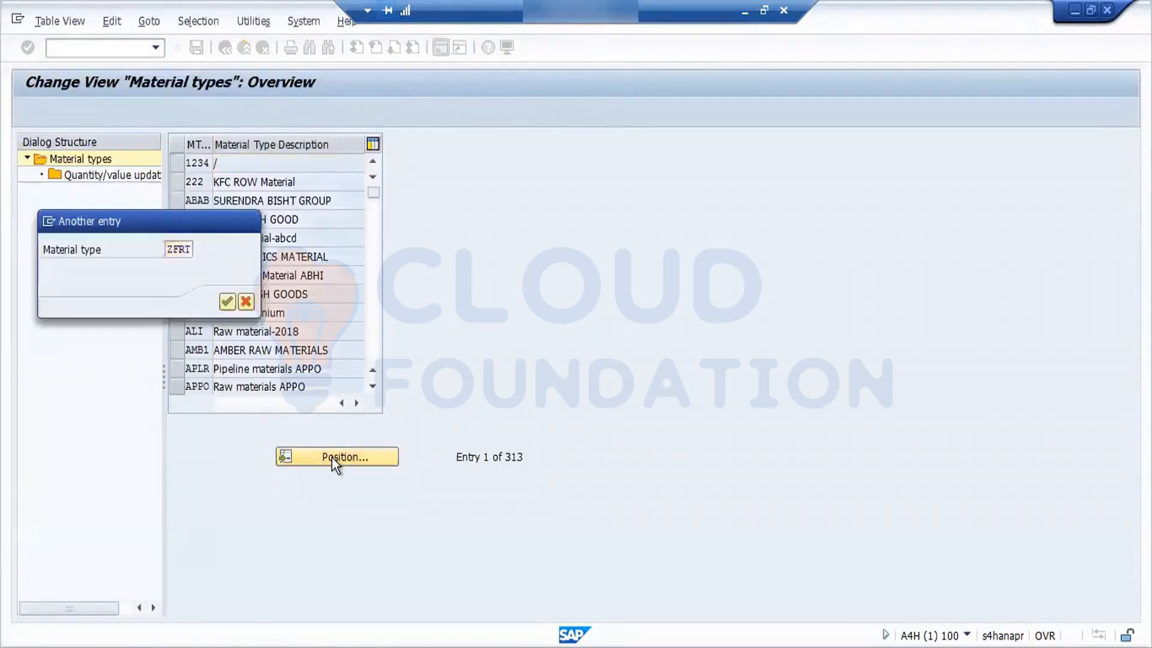
key(Return)
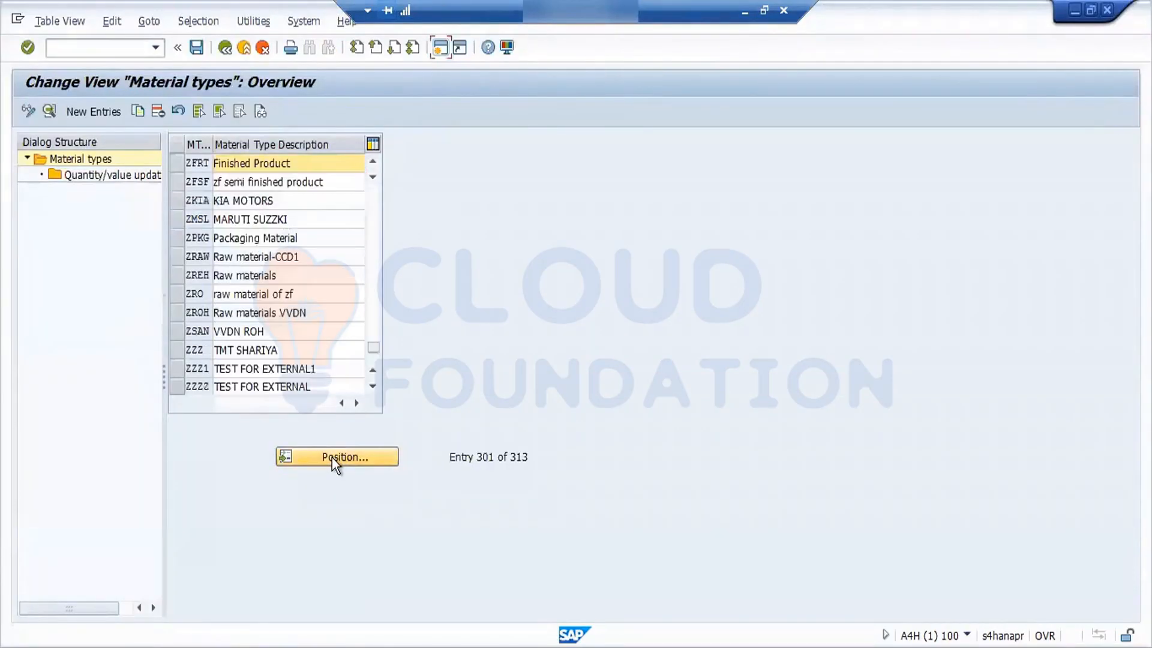
click(197, 48)
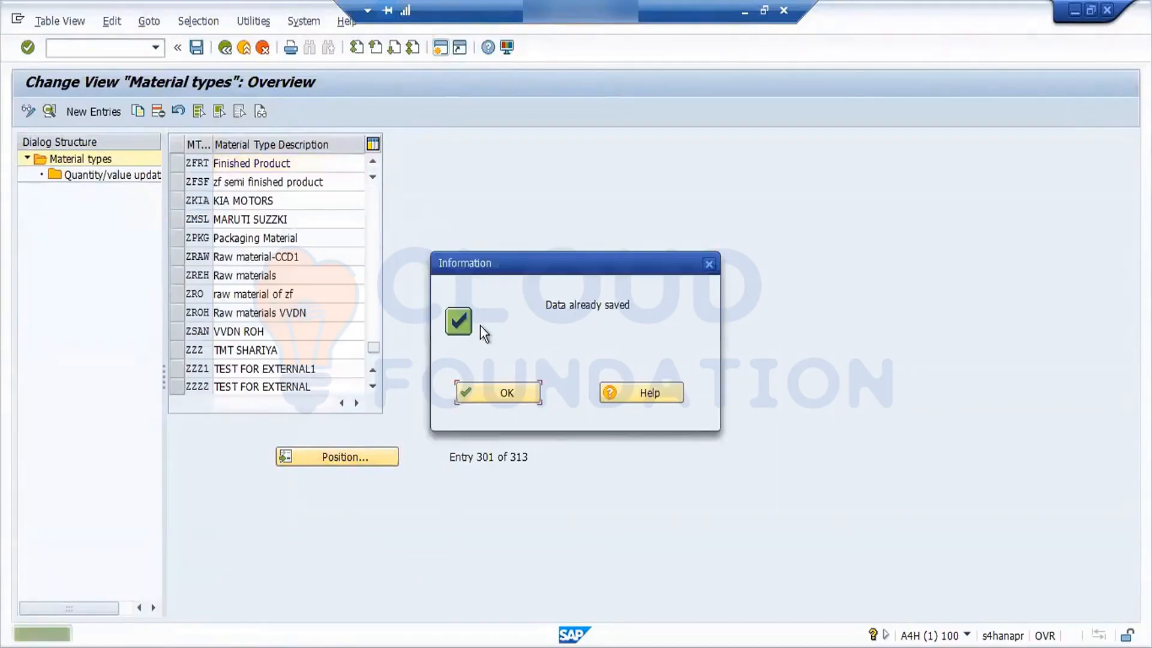
click(523, 397)
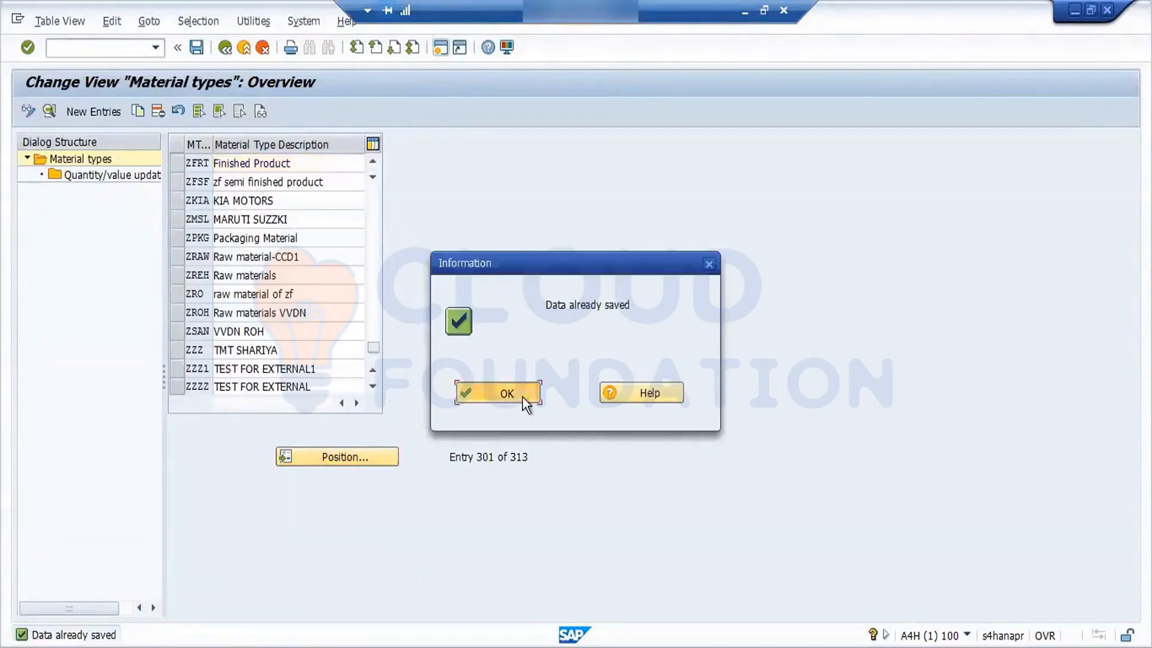
- Reopen the material master number range groups for maintenance and locate material type ZFRT in the list
click(225, 48)
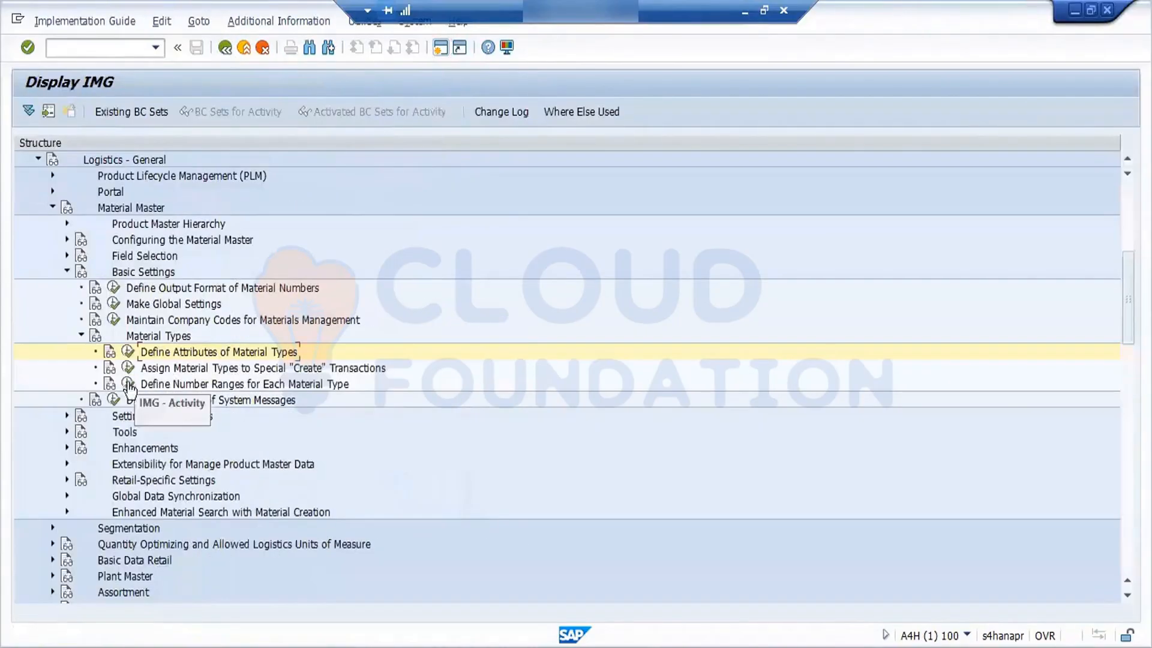
click(128, 387)
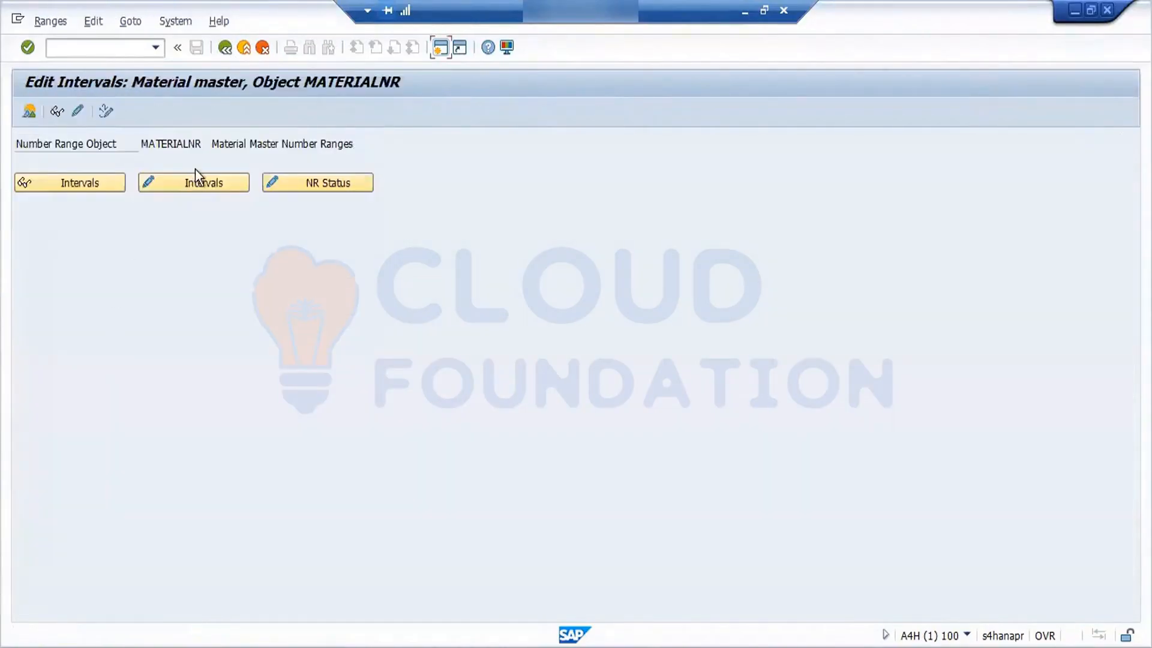
click(78, 112)
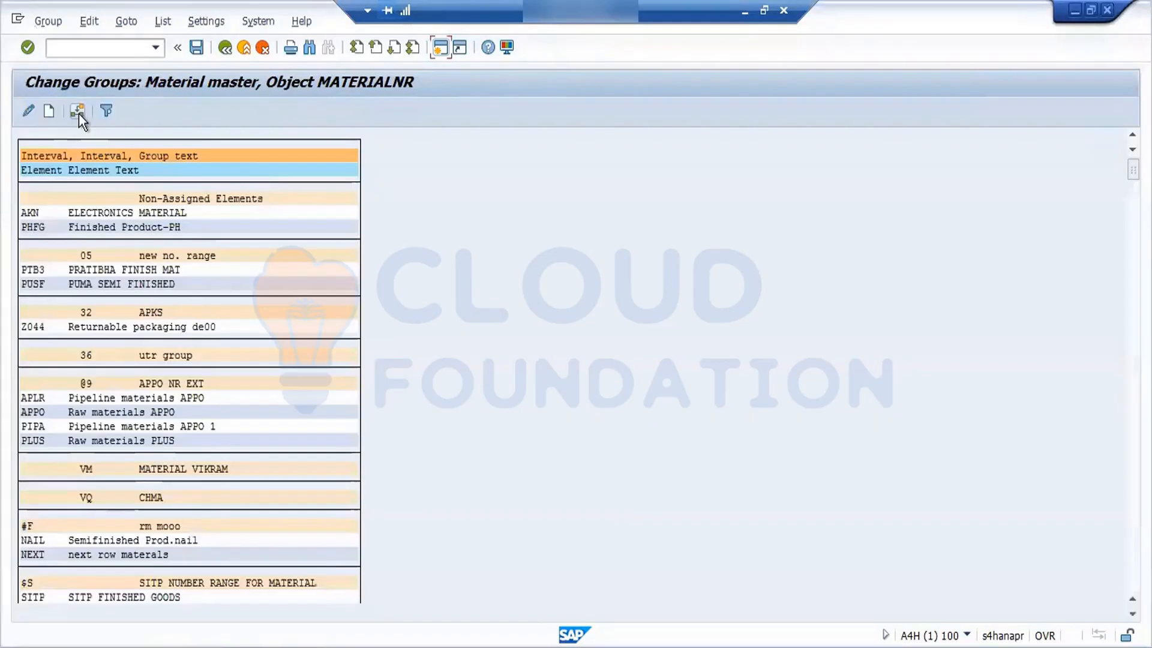
key(ctrl+f)
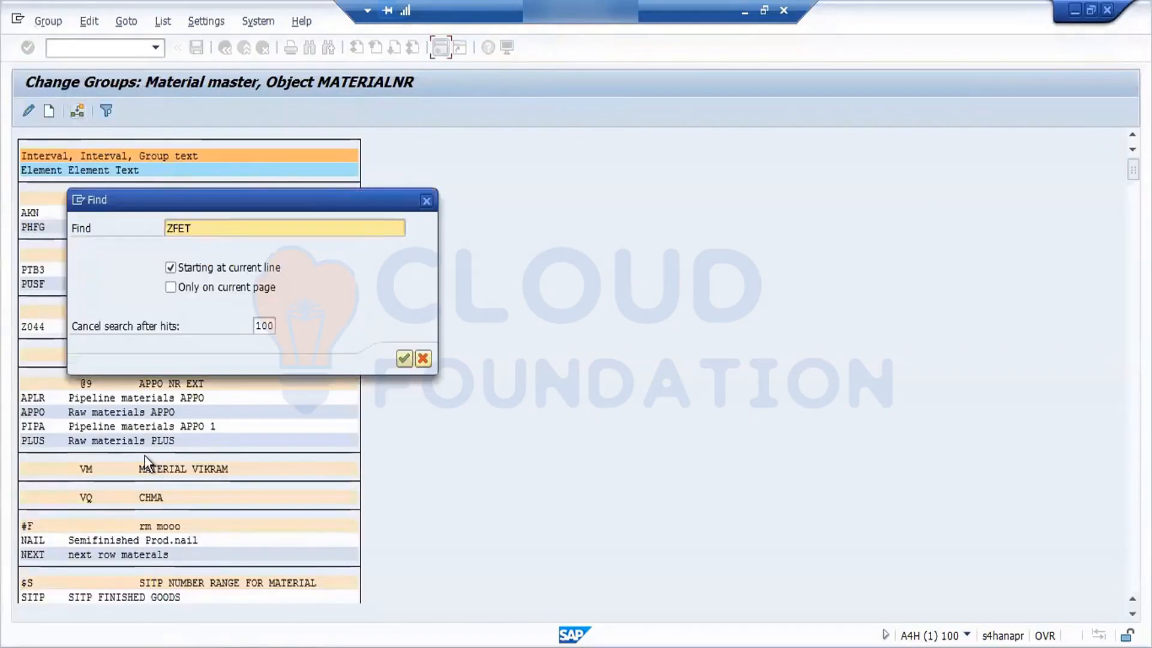
click(195, 228)
key(BackSpace)
key(BackSpace)
text(RT)
key(Return)
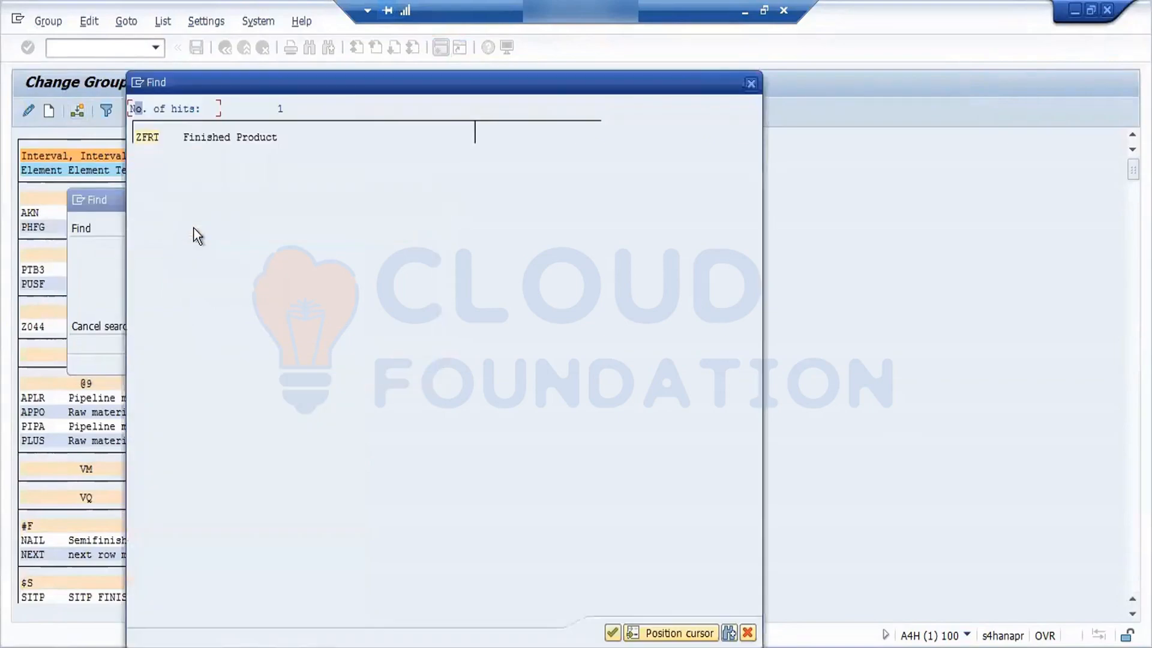
click(146, 139)
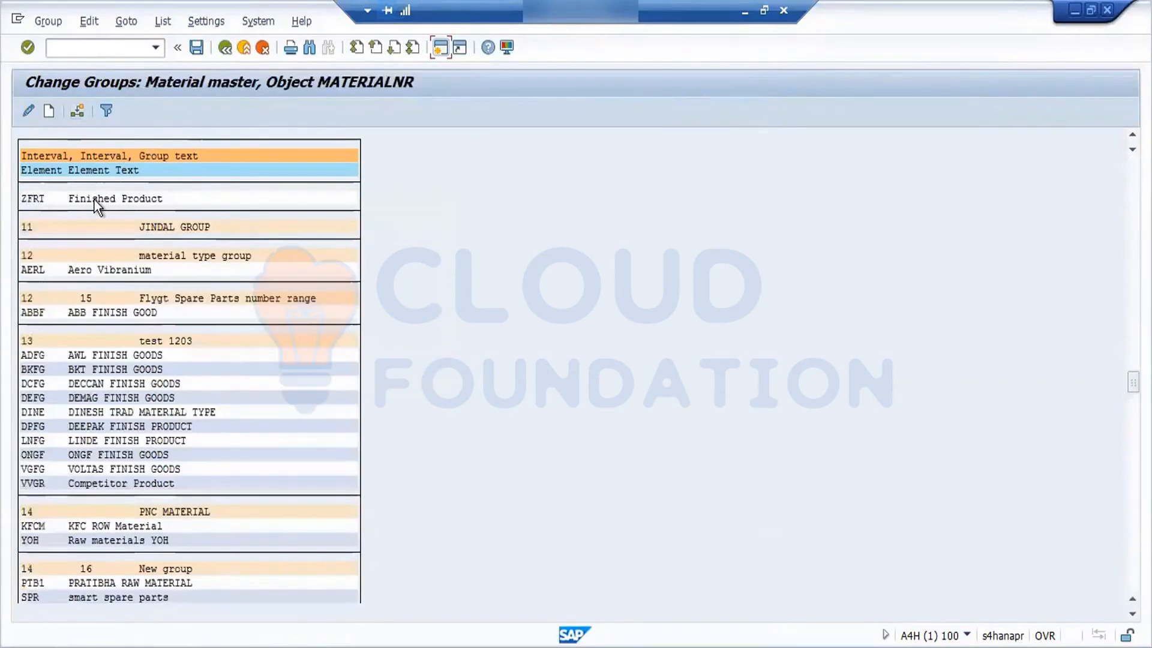
- Assign material type ZFRT to number range group Ford 7am and save the group changes
click(34, 199)
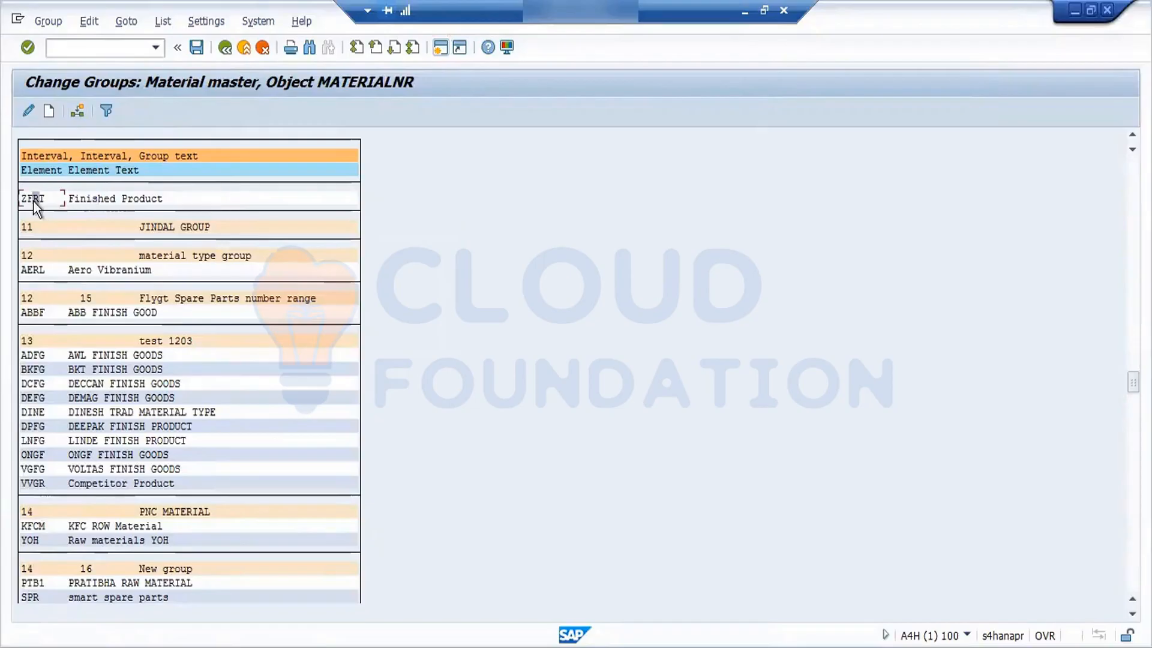
click(78, 111)
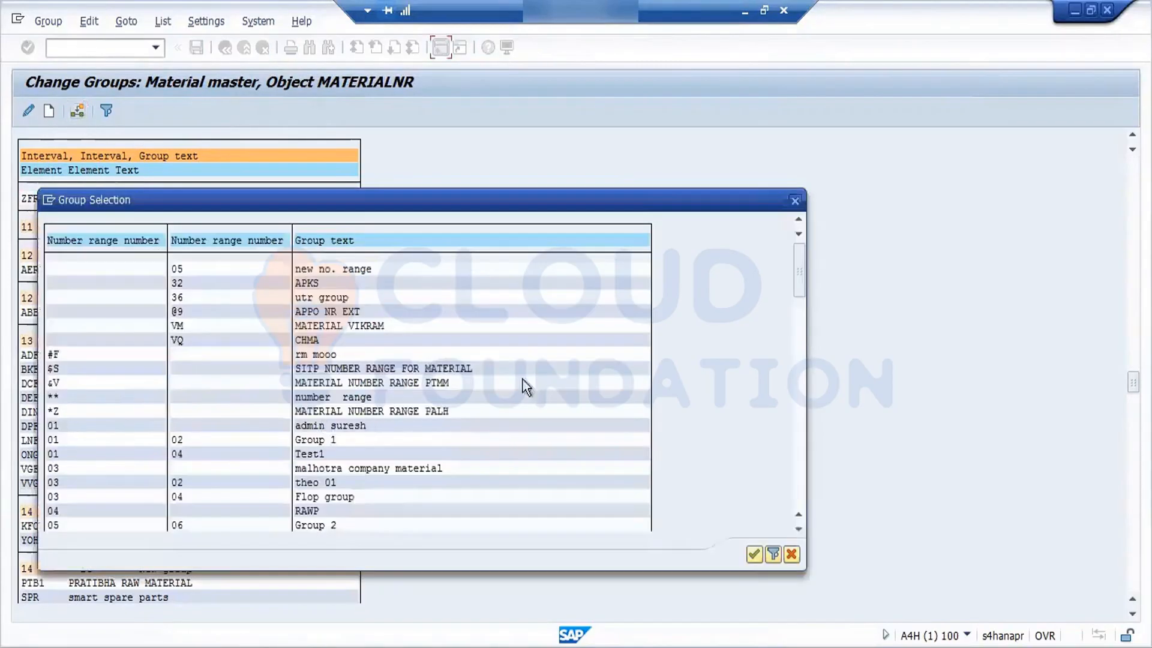
click(800, 441)
click(801, 441)
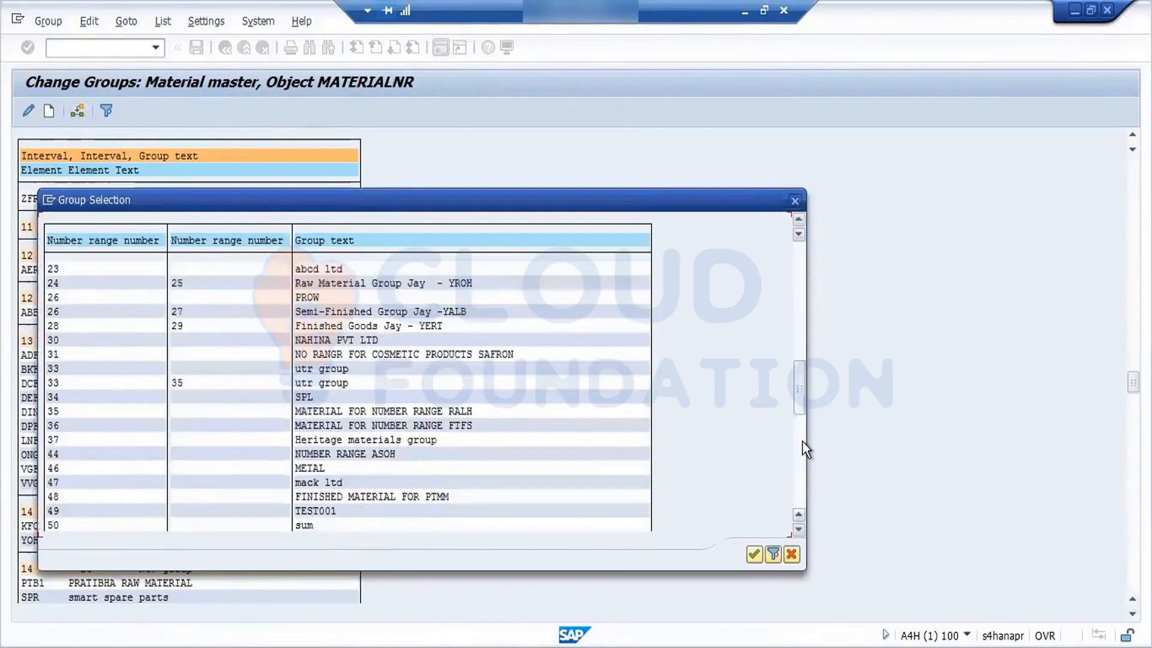
click(802, 440)
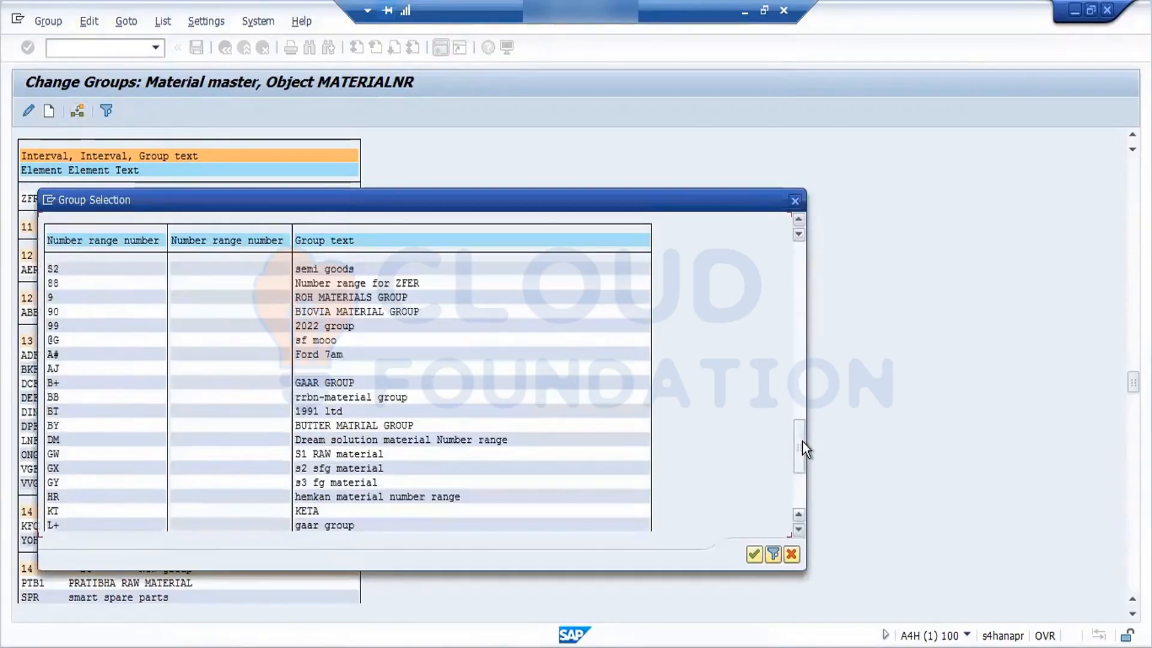
click(307, 354)
click(755, 555)
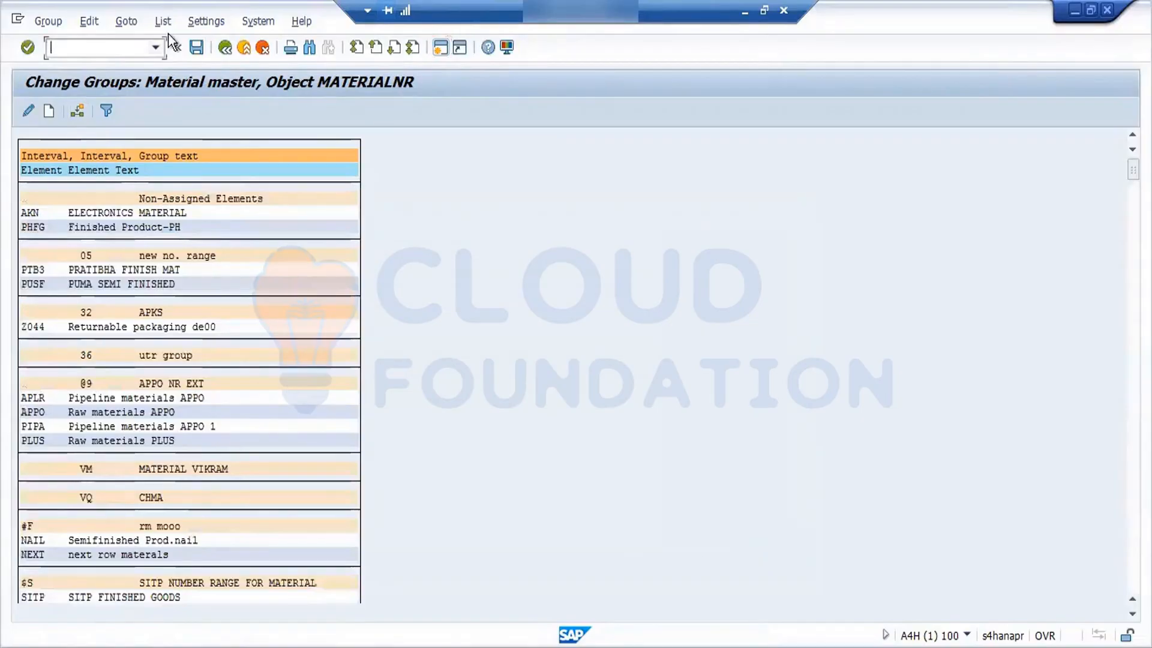
click(196, 48)
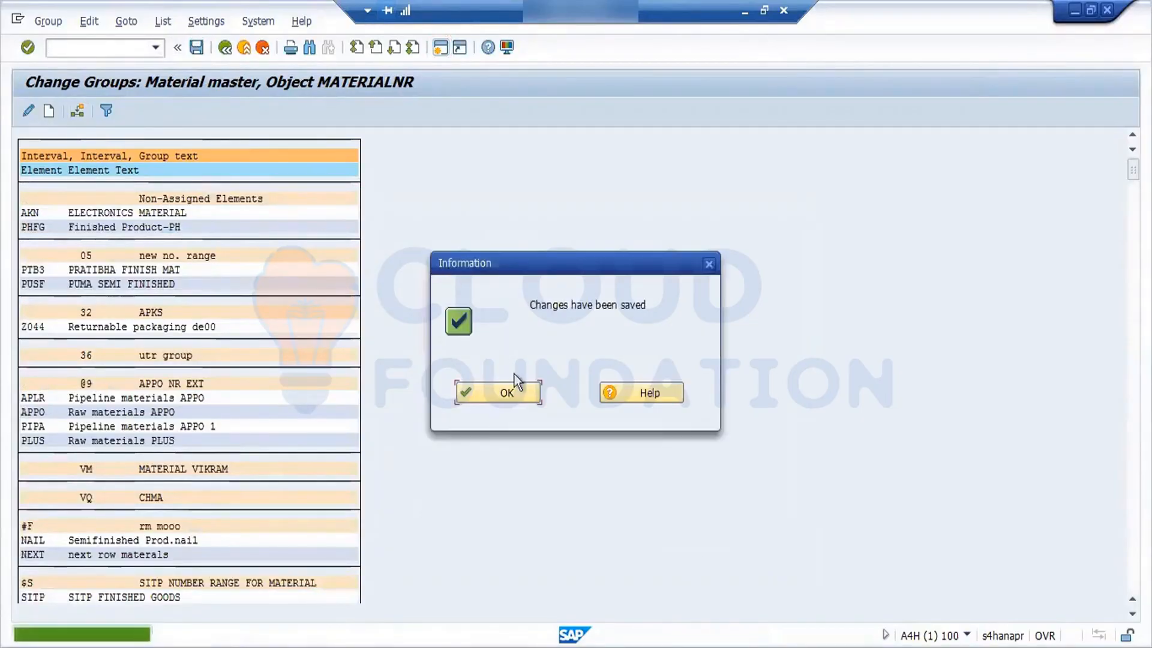
click(524, 393)
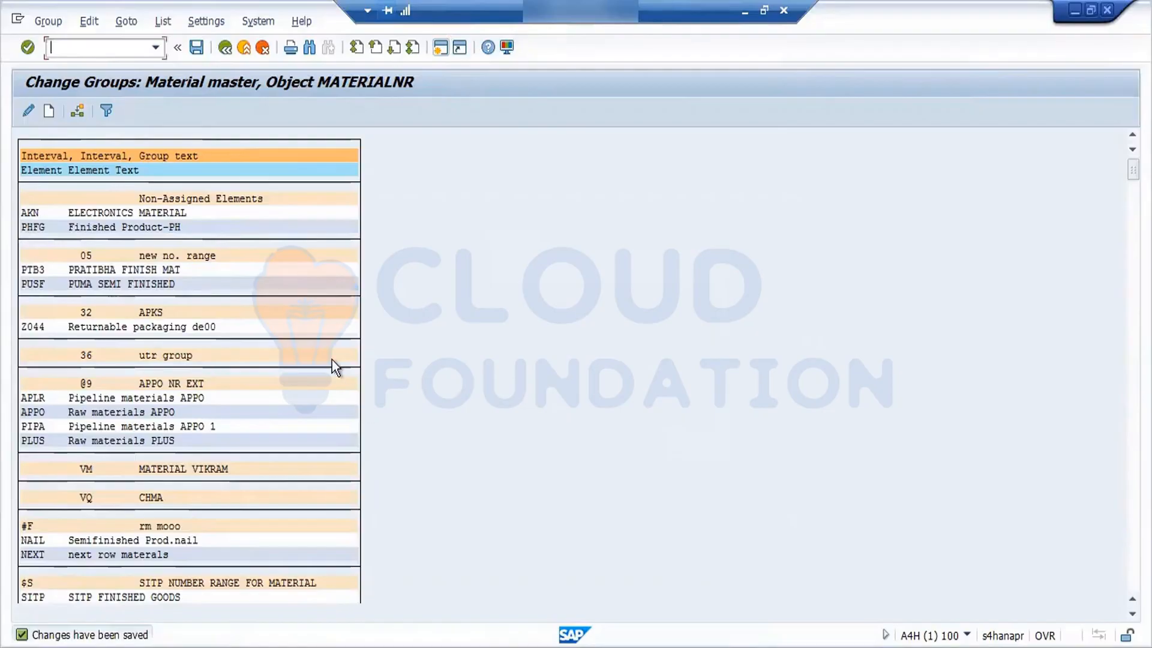
- Search the groups for FORD and position the list at Ford 7am to check its assigned material types
key(ctrl+f)
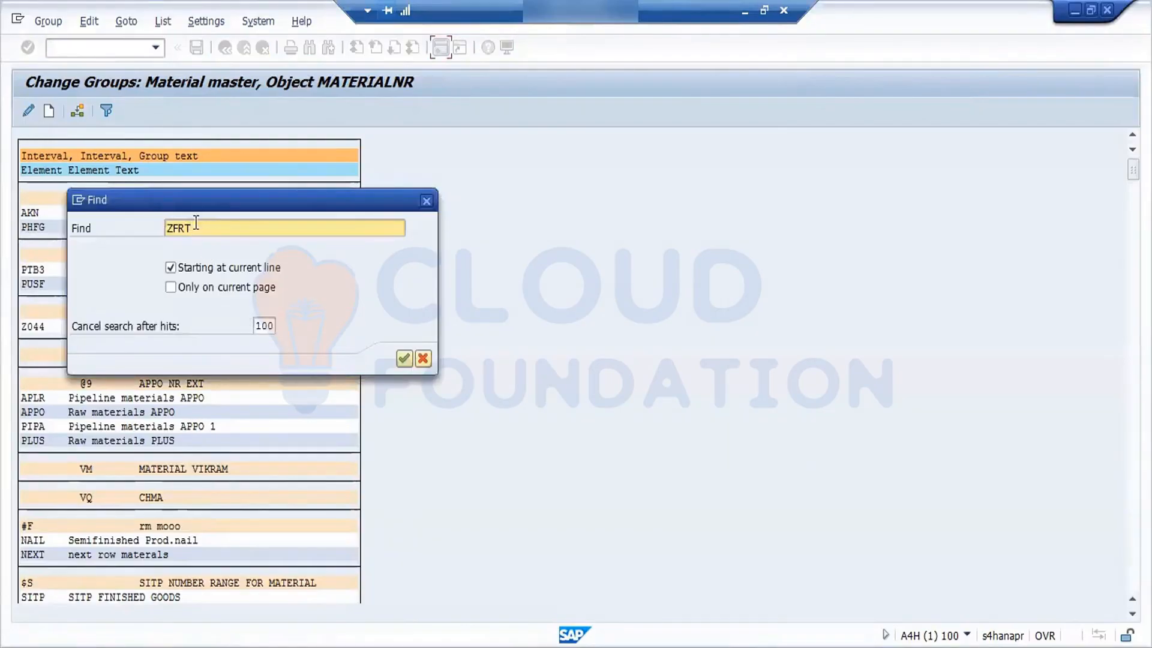
key(ctrl+a)
key(BackSpace)
text(FORD)
key(Return)
click(265, 137)
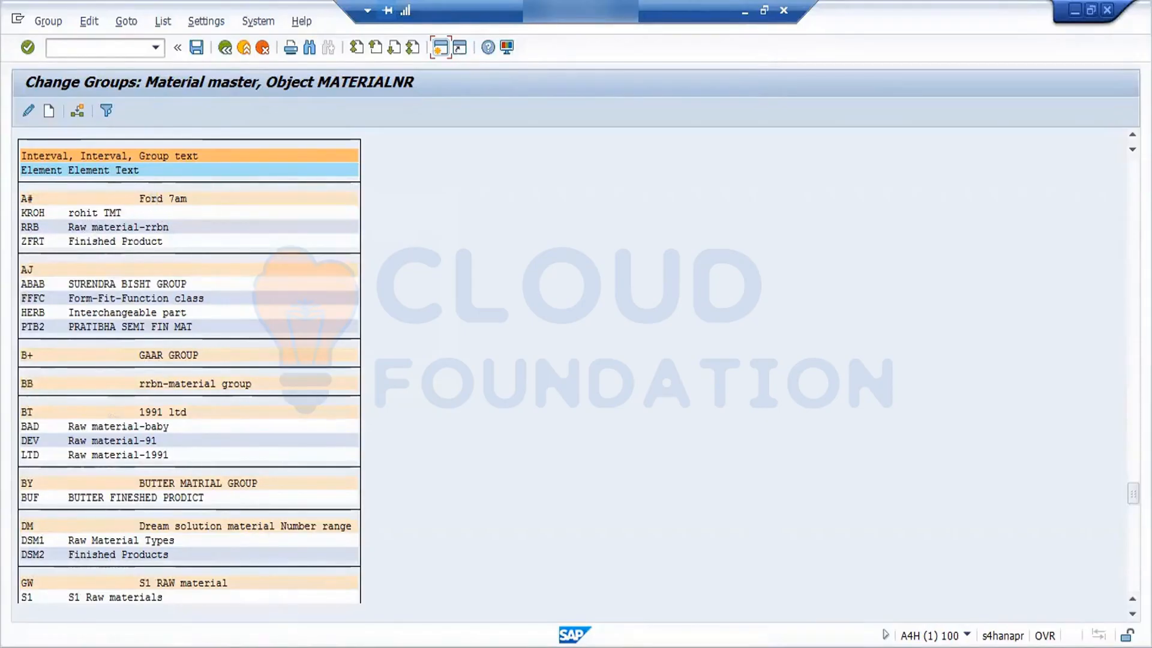
- Switch to the Word notes and insert "FORD 7AM ----" in front of the range 10000 – 19999
click(284, 646)
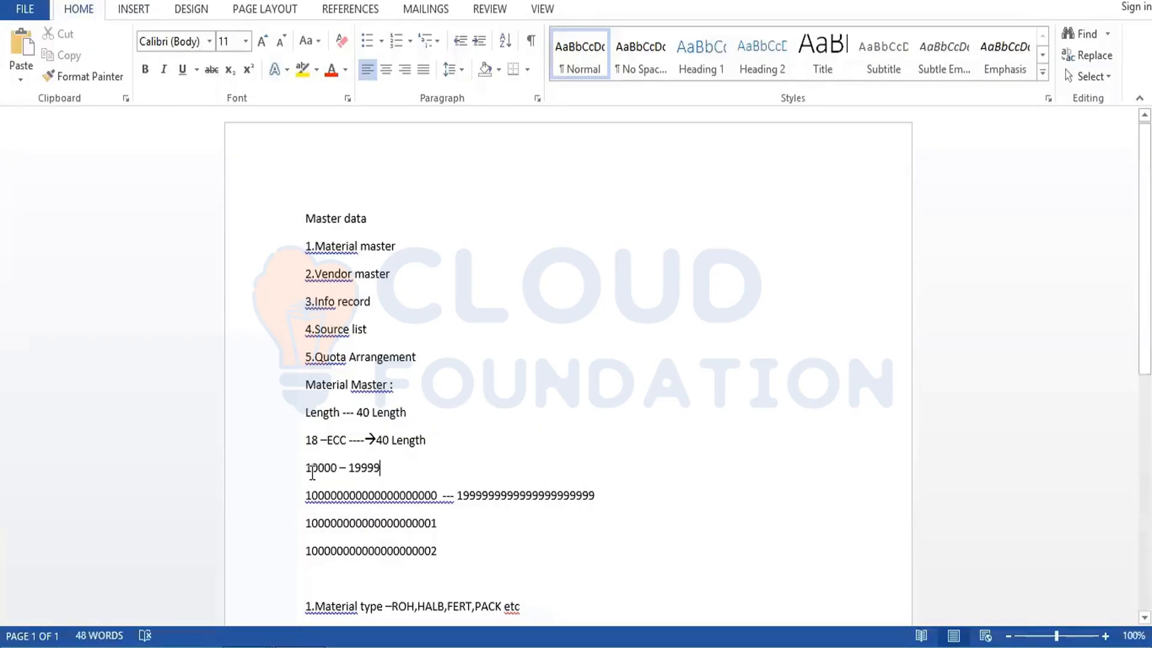
drag(309, 474, 387, 474)
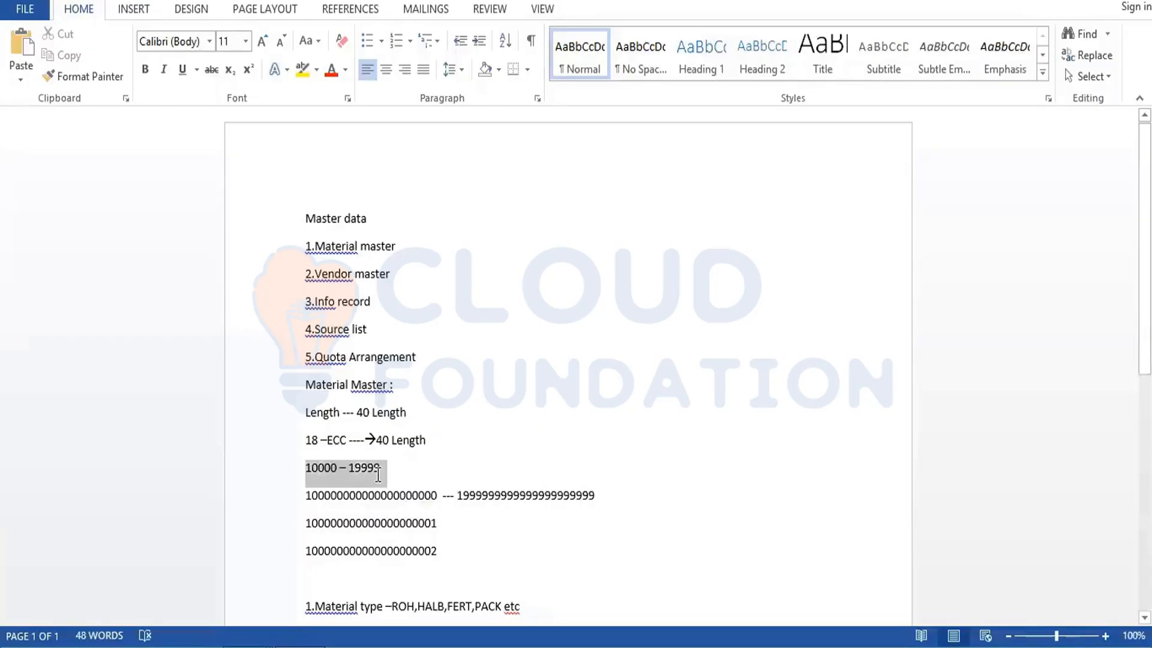
click(307, 470)
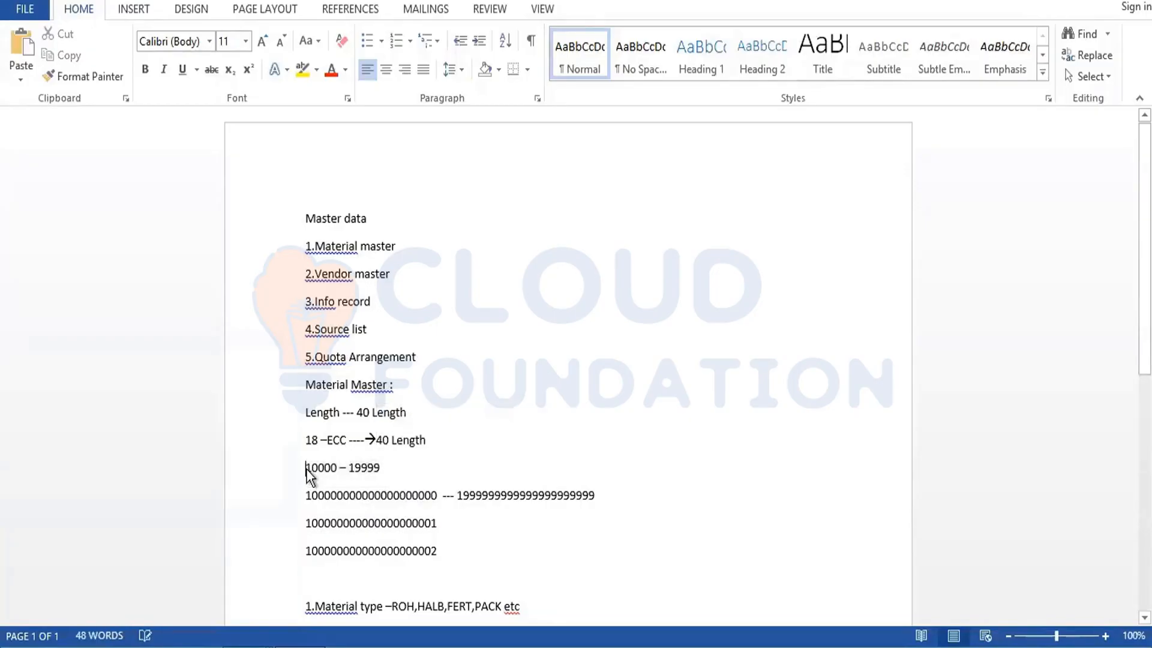
text(FOR)
text(D 7AM)
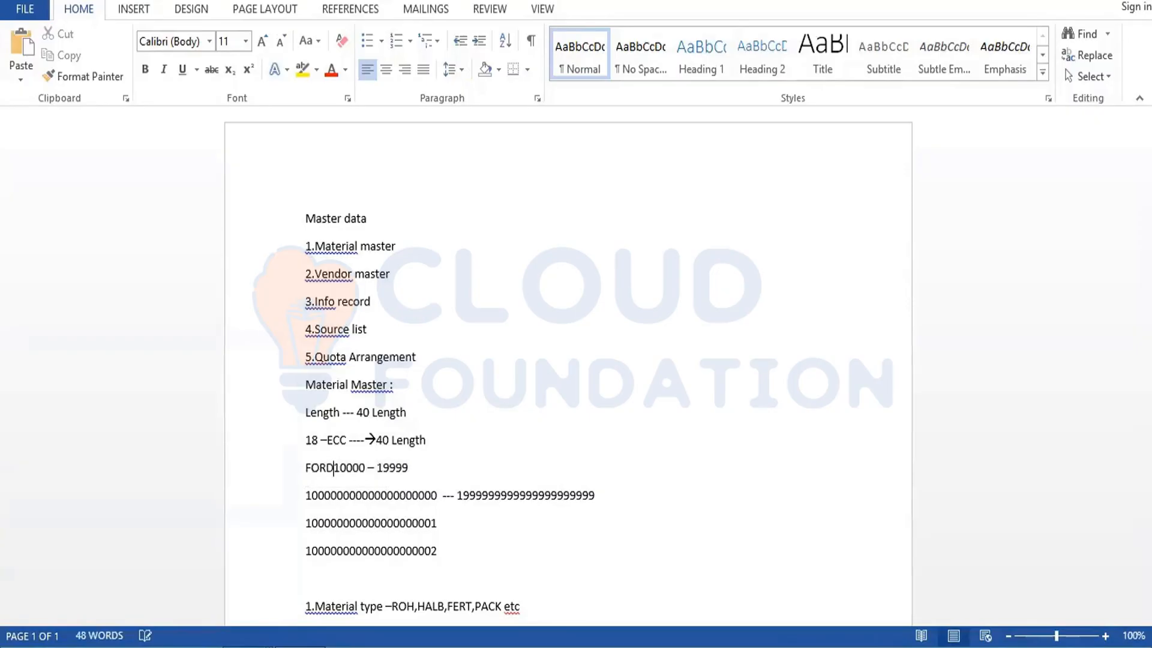
text( 010)
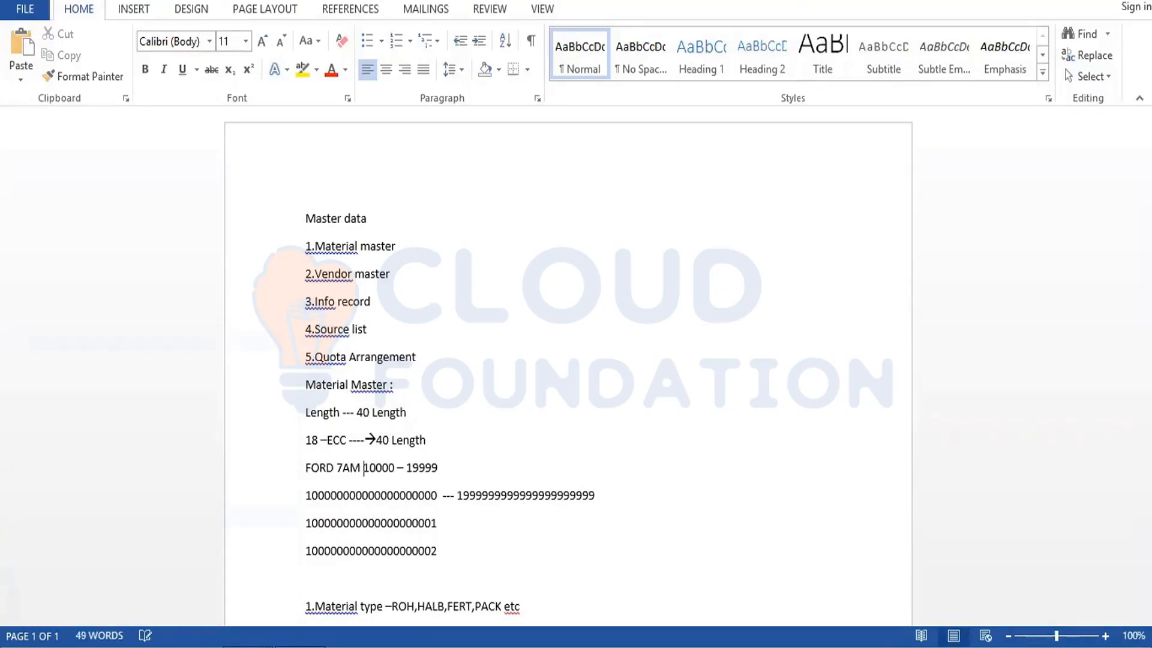
key(BackSpace)
key(BackSpace)
text(----)
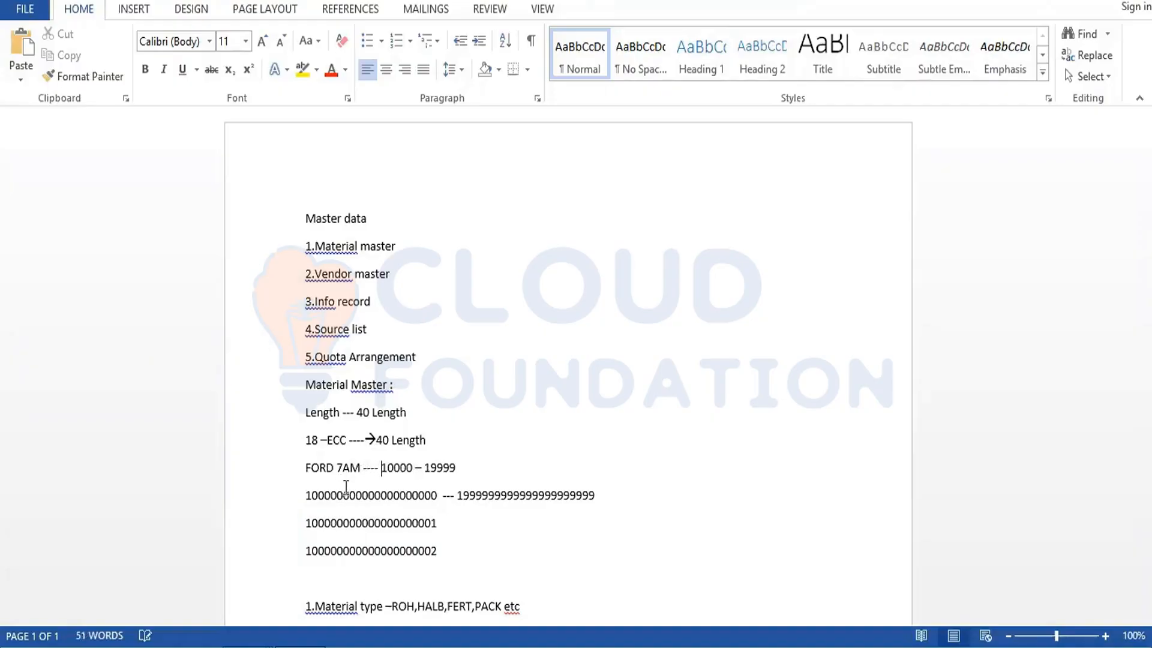
- Append "----ROH/ZFRT" after the range 10000 – 19999 on the FORD 7AM line
drag(412, 469, 451, 470)
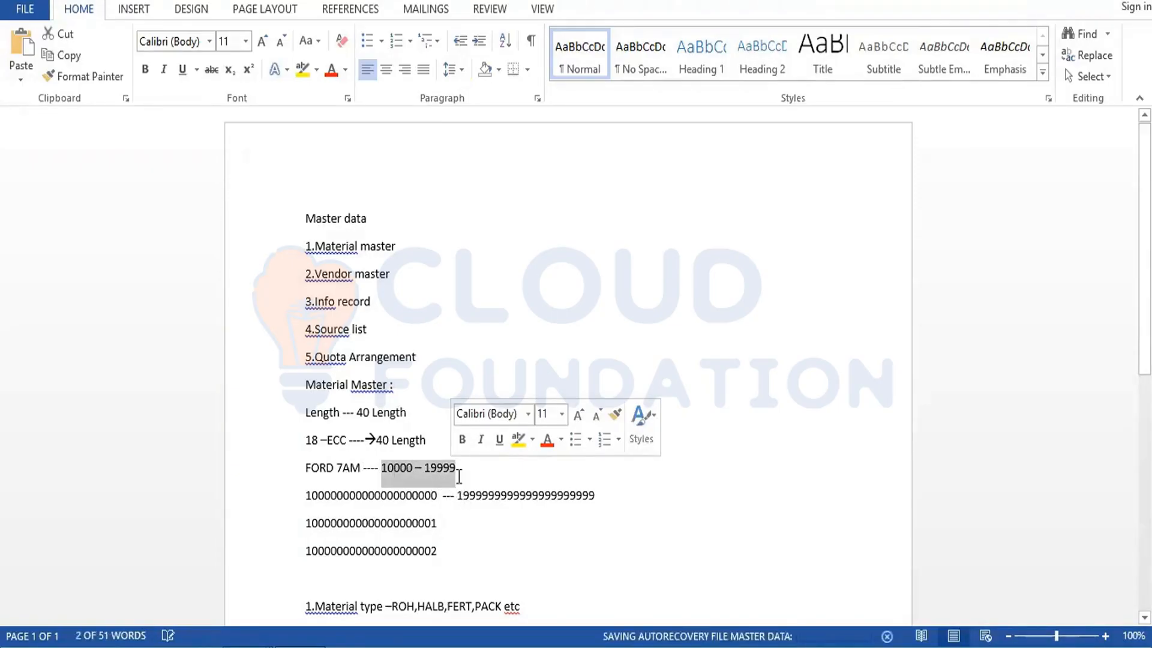
click(458, 477)
text(----)
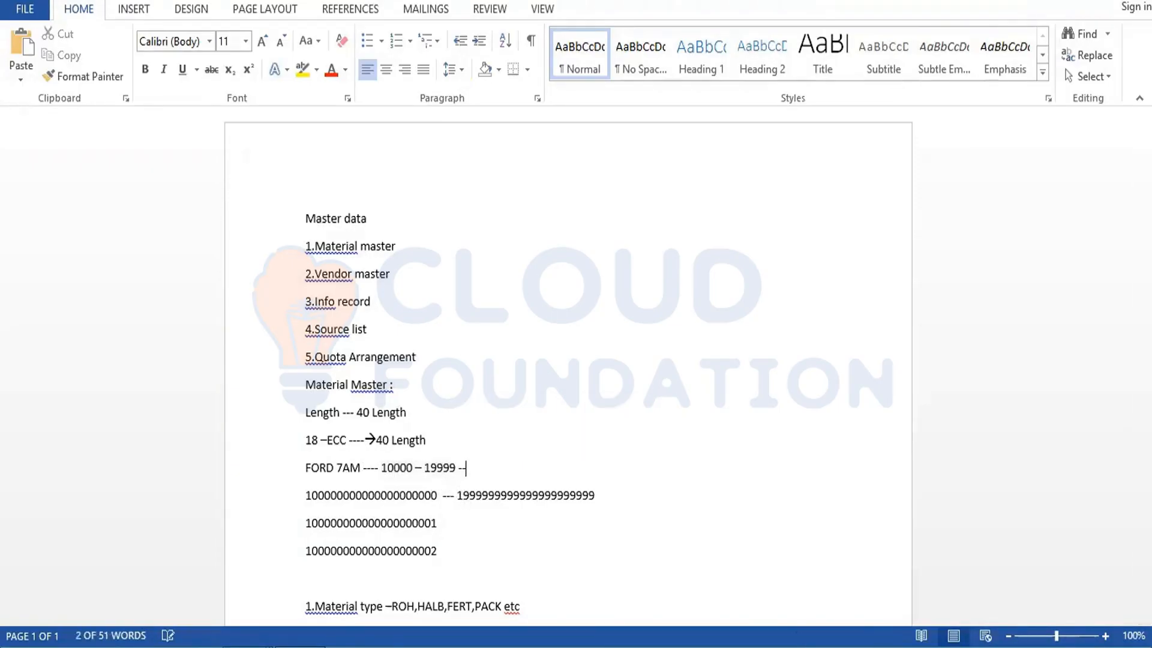
text(RO)
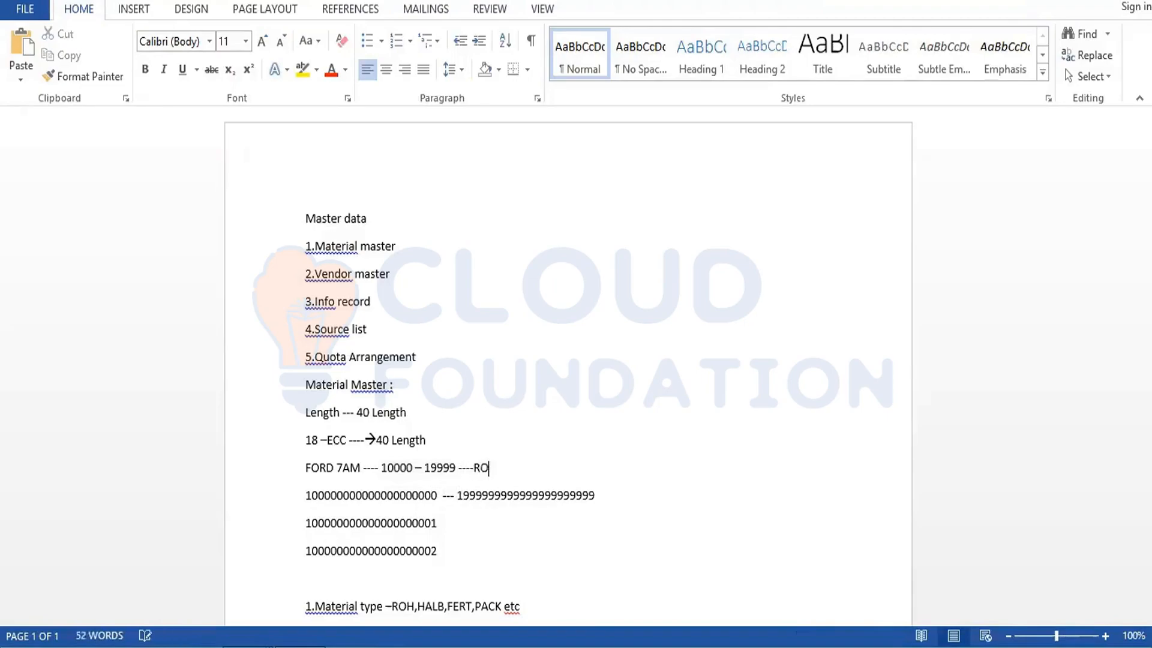
text(H/ZFRT)
- Turn both runs of dashes on the FORD 7AM line into arrows and select the whole line
click(473, 474)
text(>)
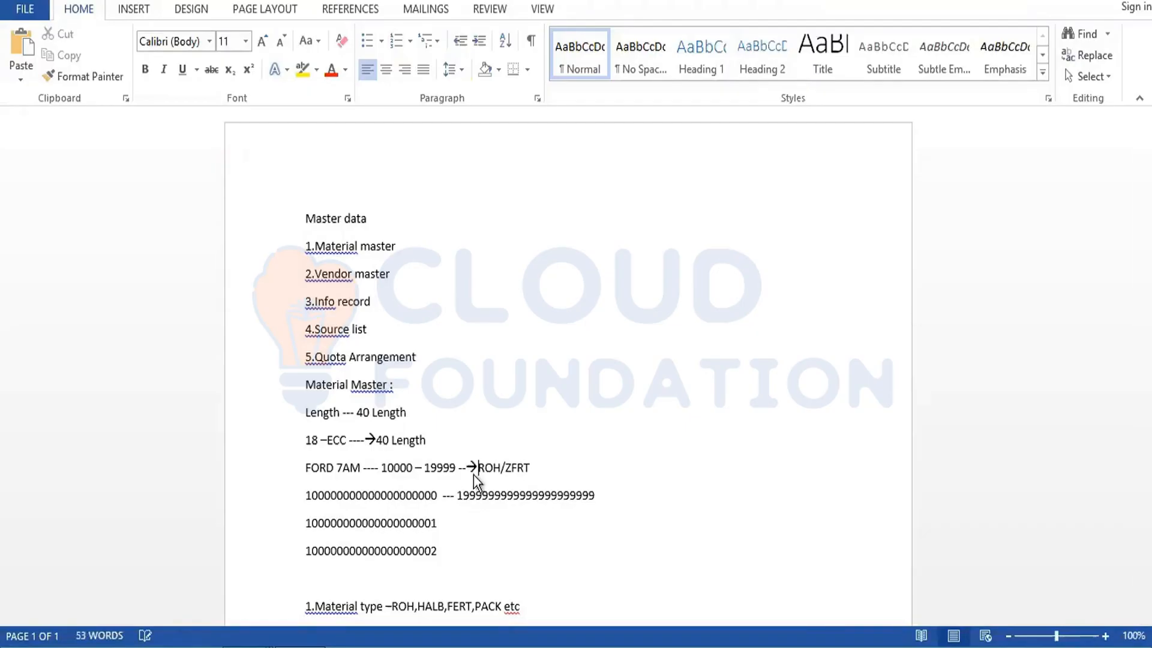
click(378, 469)
text(>)
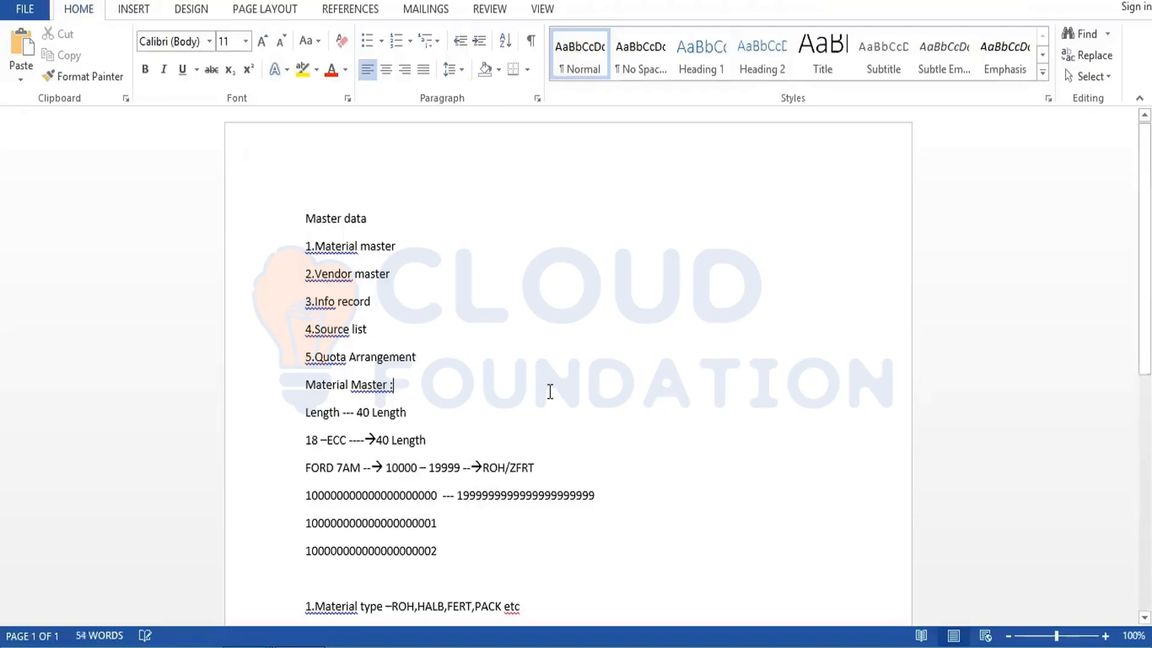
click(549, 391)
drag(305, 467, 548, 466)
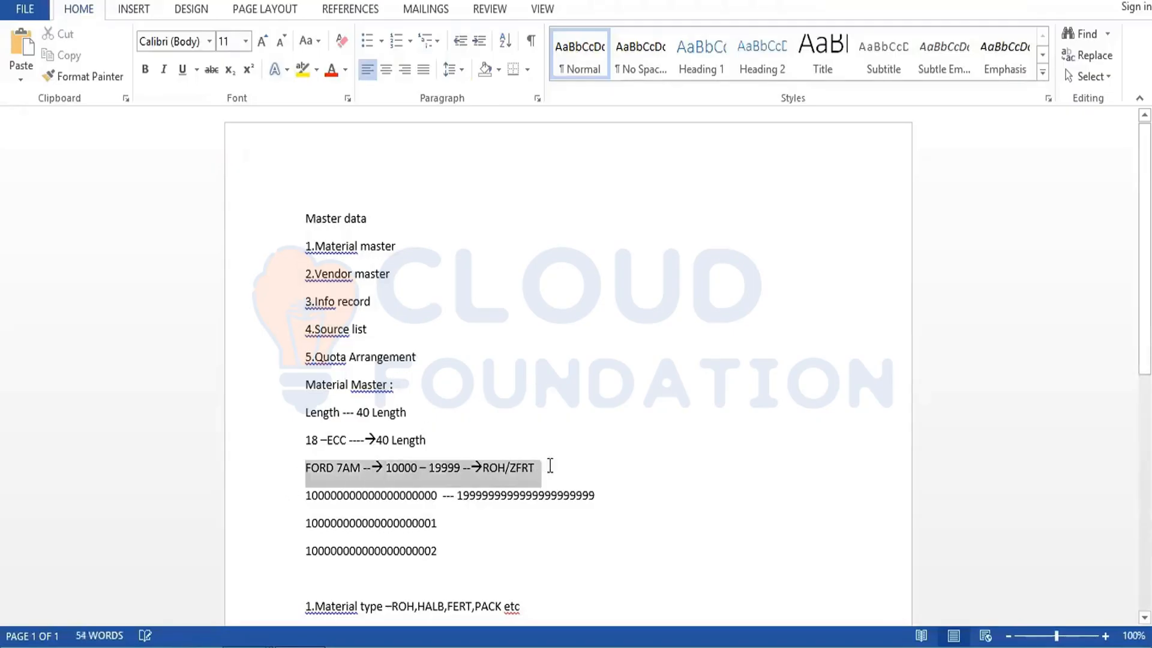
- Highlight the selected FORD 7AM number range line in yellow
click(303, 71)
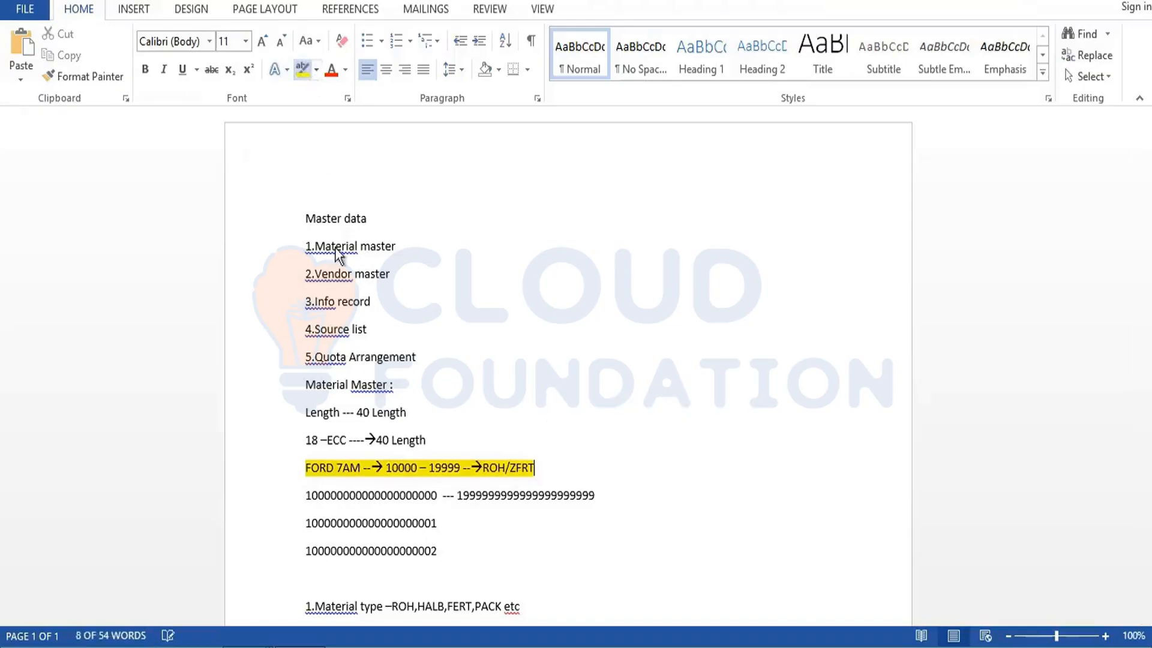
key(End)
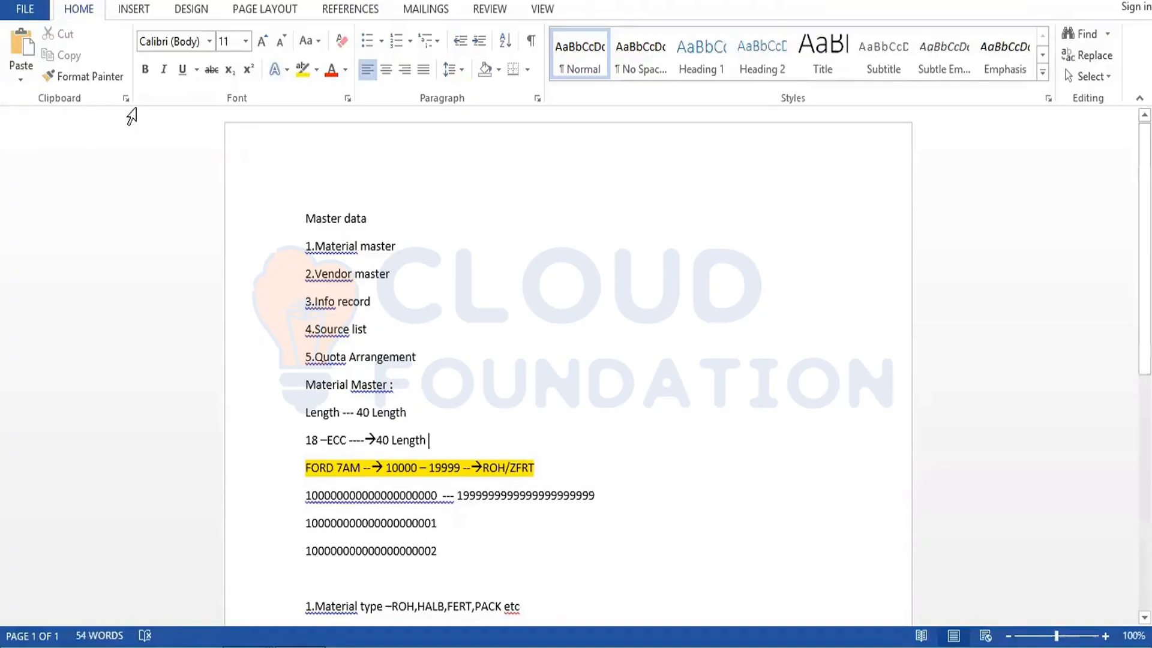
click(40, 0)
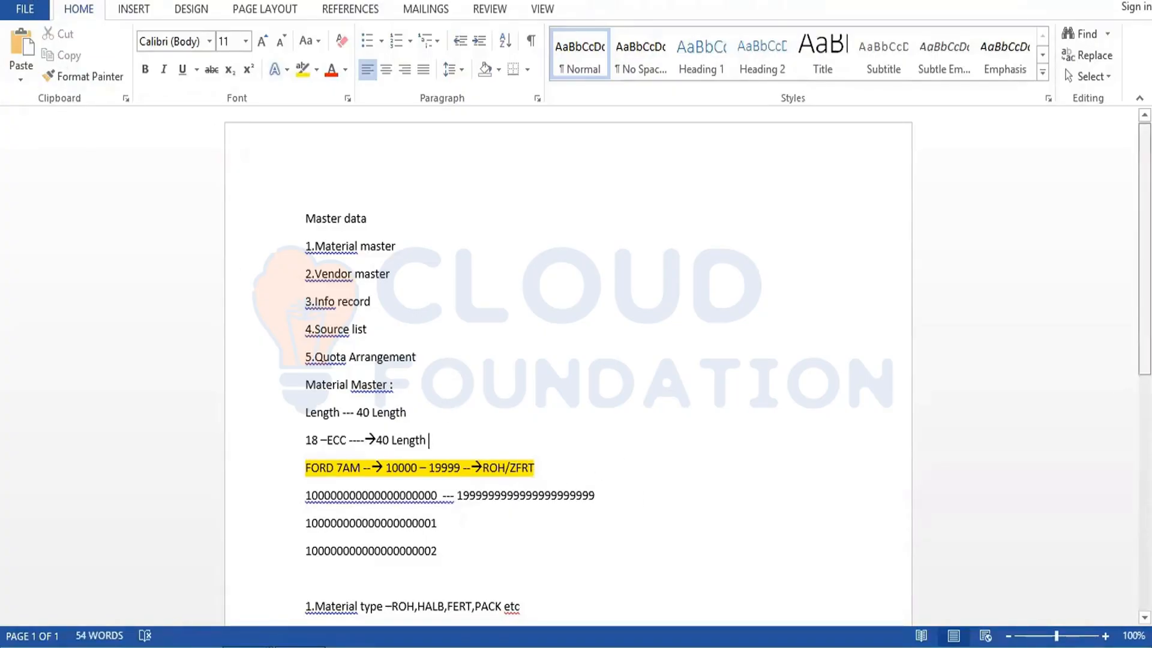
- Leave a blank line below the industry sector note and add "1.Define output format of number ---18"
scroll(568, 360, down, 2)
scroll(1028, 532, down, 2)
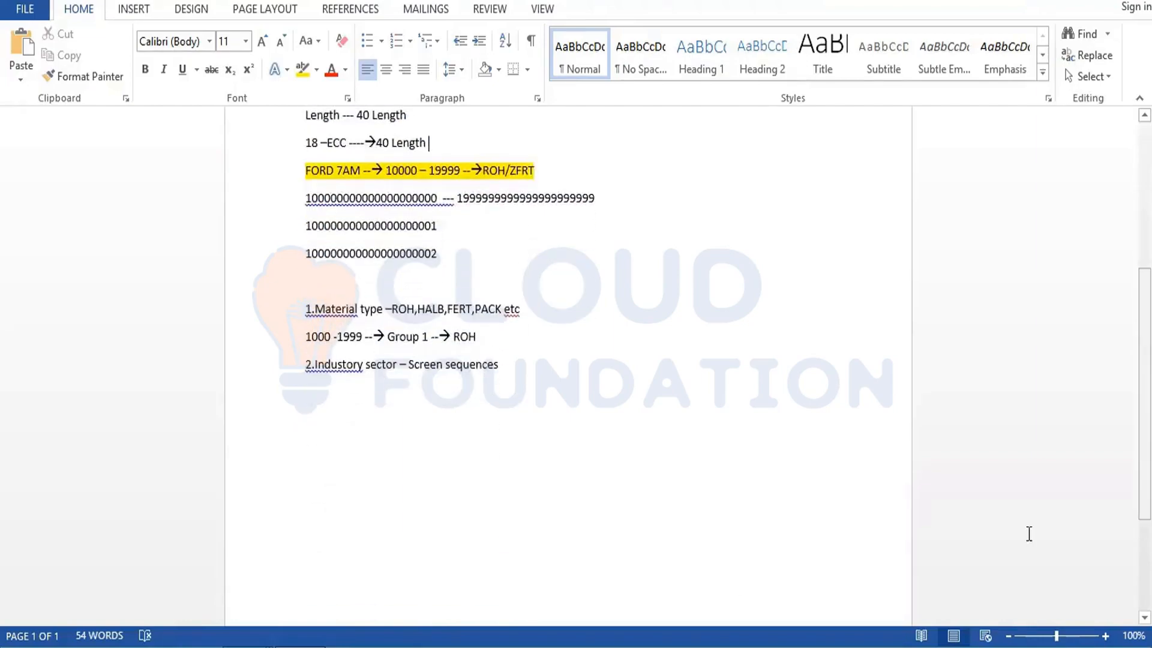
click(497, 364)
key(Return)
key(Return)
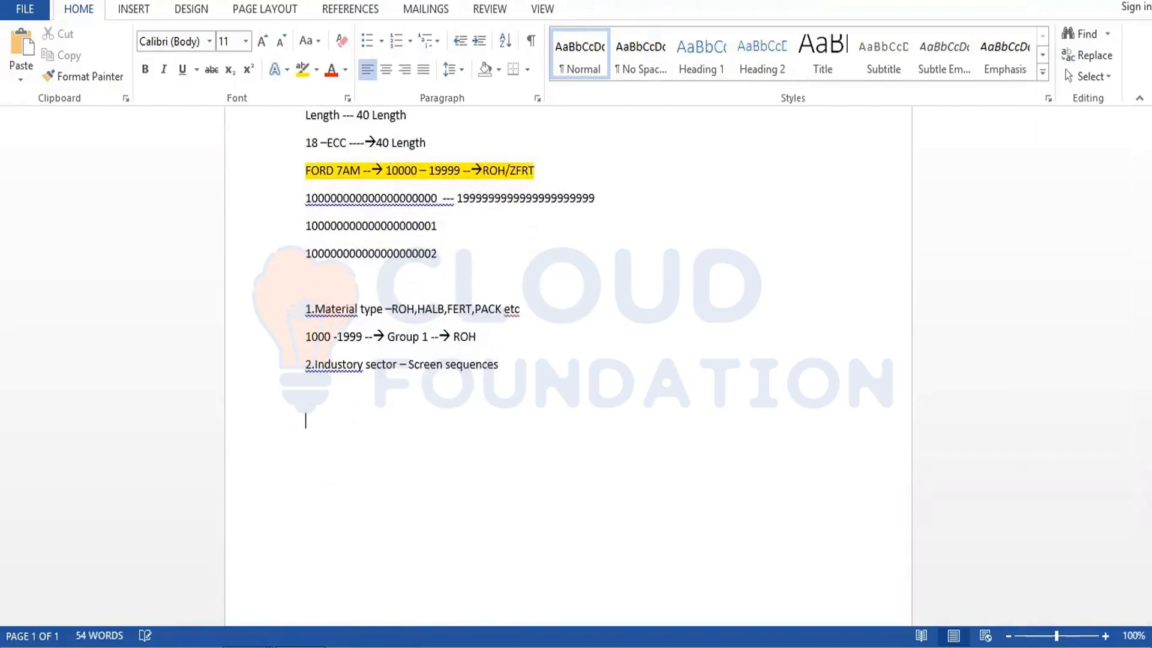
text(1.Define output)
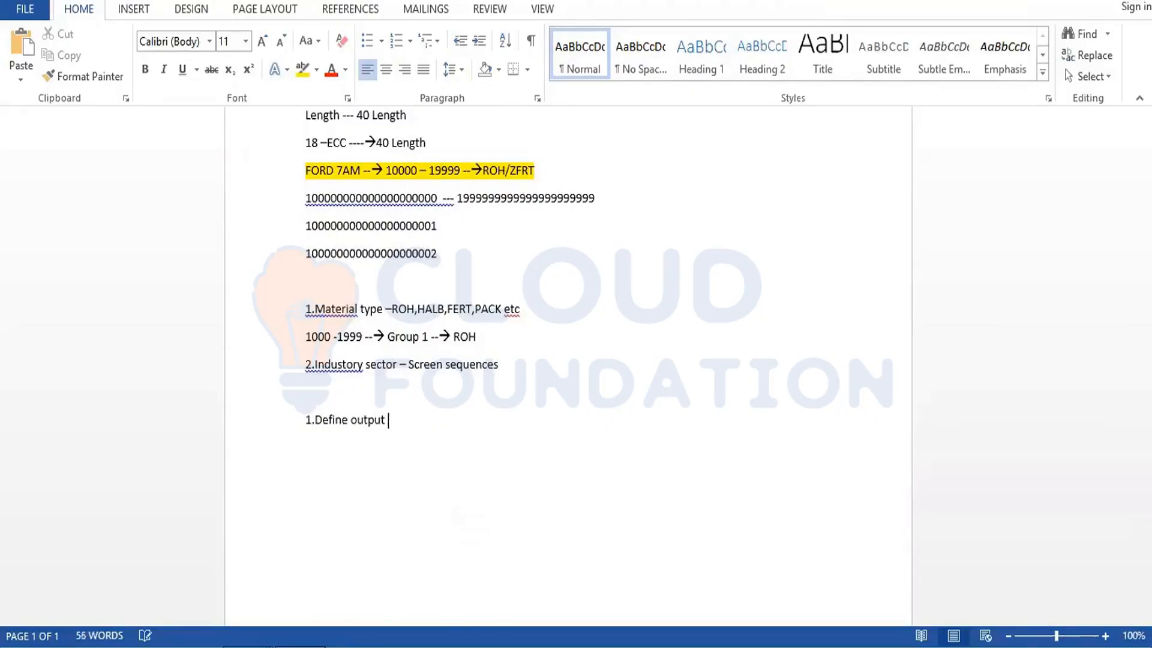
key(BackSpace)
text(forma)
key(BackSpace)
key(BackSpace)
key(BackSpace)
key(BackSpace)
key(BackSpace)
text(format of number )
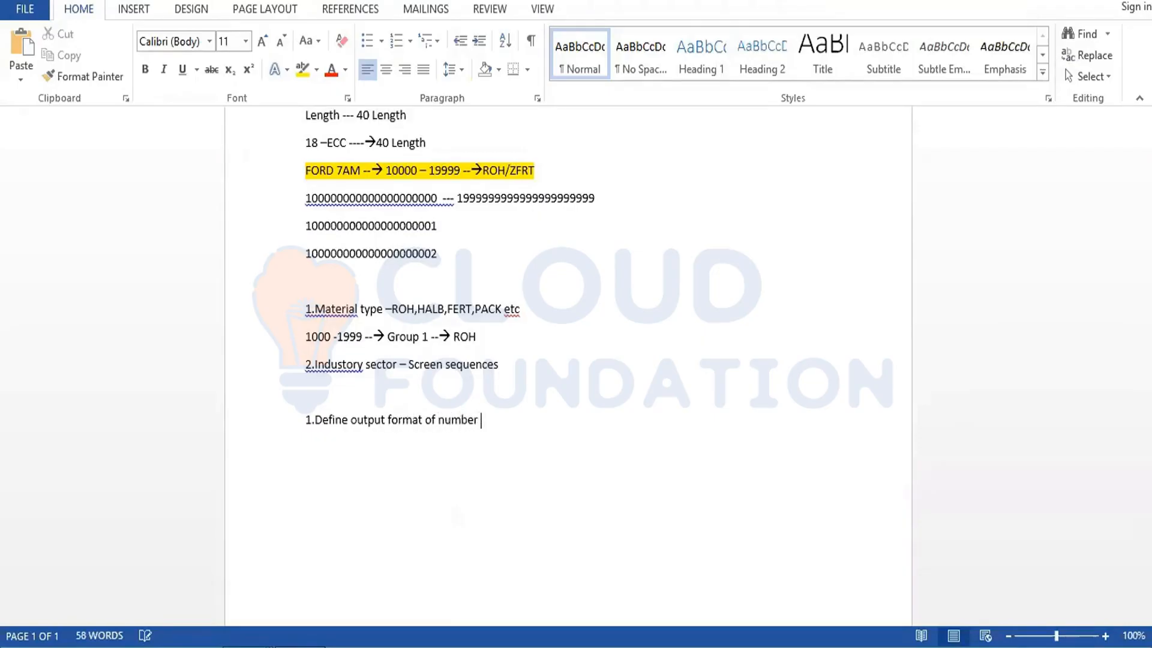
text( ---18 )
- Add the list lines "2.Define Material type" and "3.Define Industry sector" below the first item
text(2.)
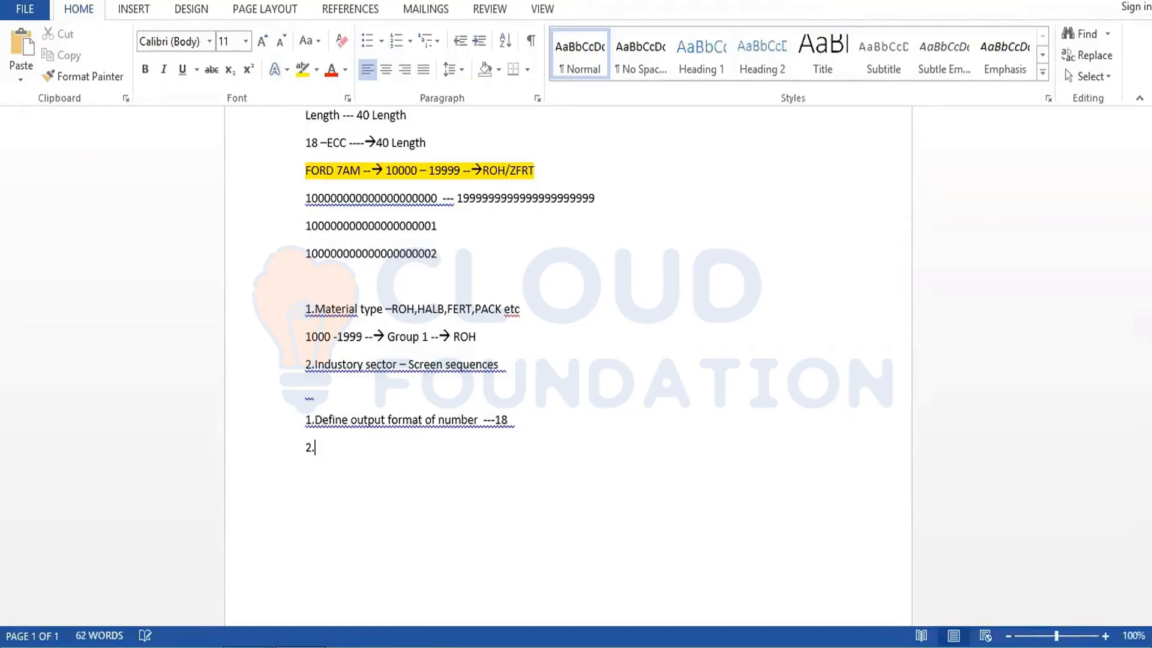
text(Define Materail type)
key(Return)
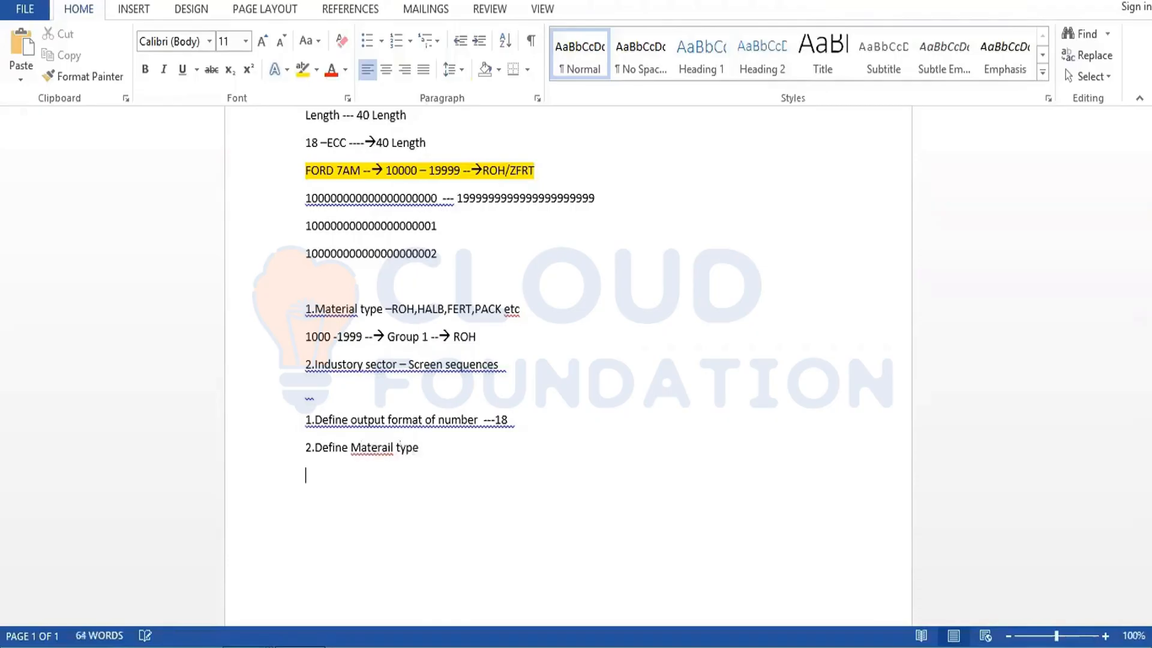
text(3.)
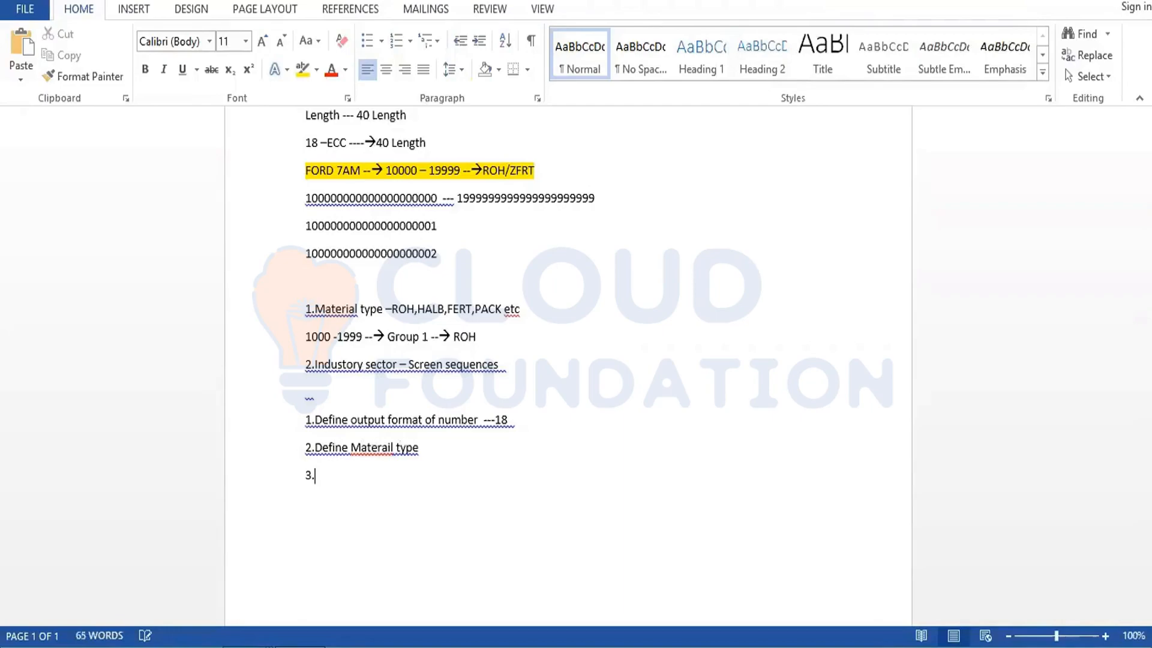
text(Define Industry sector)
key(Return)
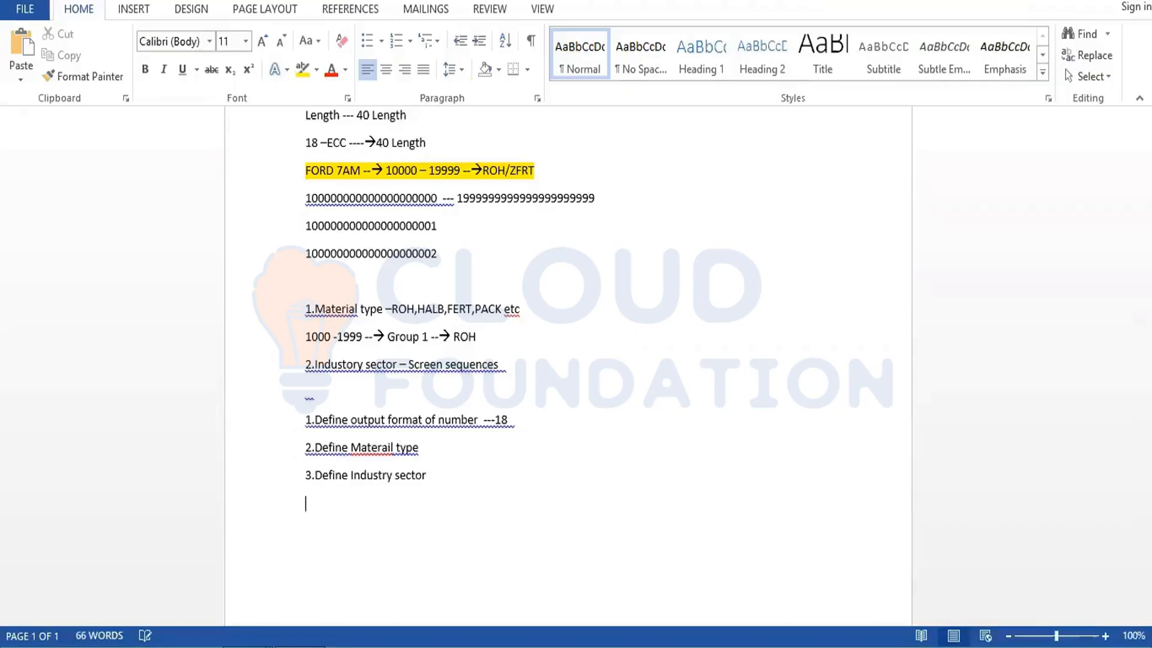
- Add "4. Maintain the number ranges" as the fourth line of the configuration list
text(4.Assgin )
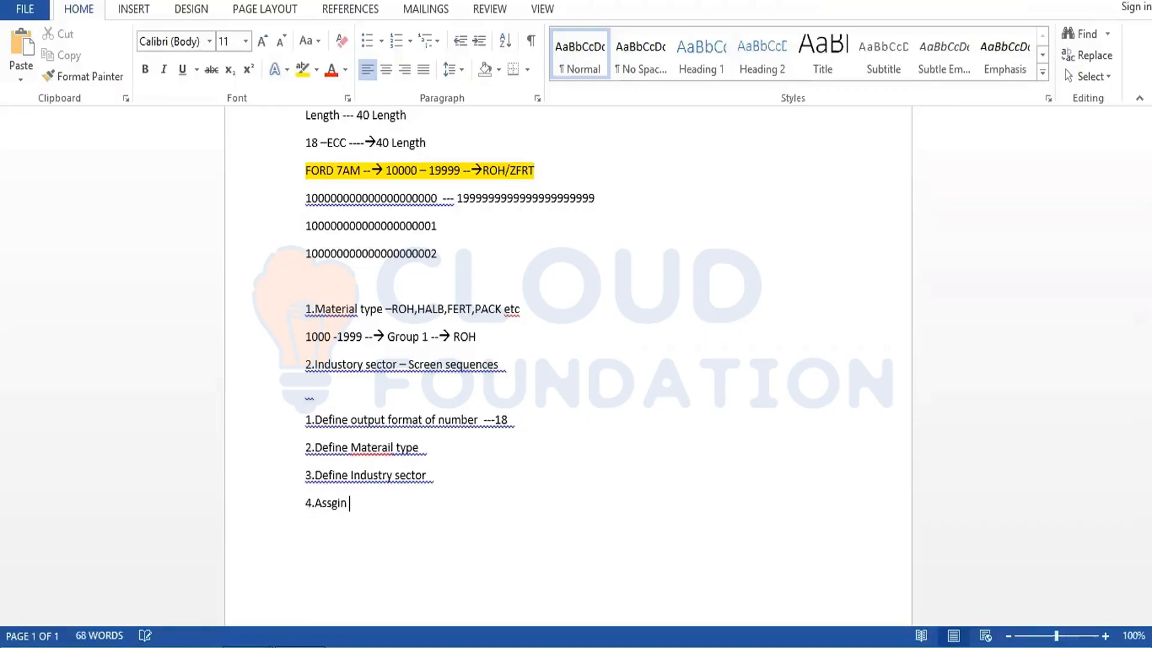
text(nu)
key(BackSpace)
key(BackSpace)
key(BackSpace)
key(BackSpace)
key(BackSpace)
key(BackSpace)
key(BackSpace)
key(BackSpace)
key(BackSpace)
key(BackSpace)
text(. Maintain the number ranges)
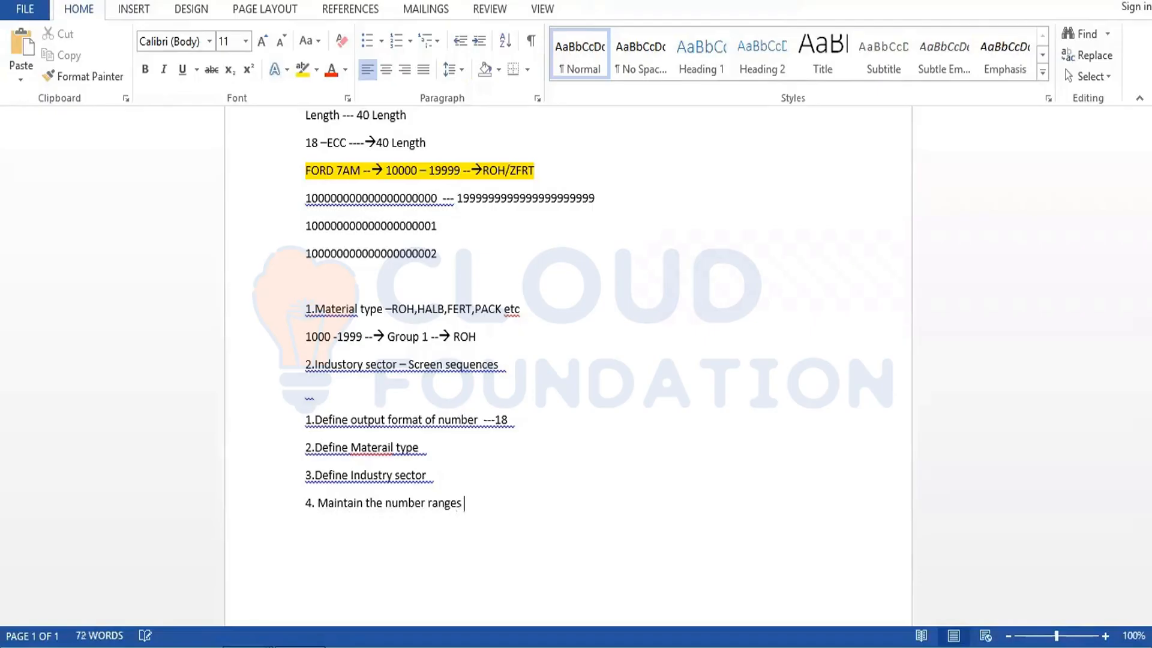
key(Return)
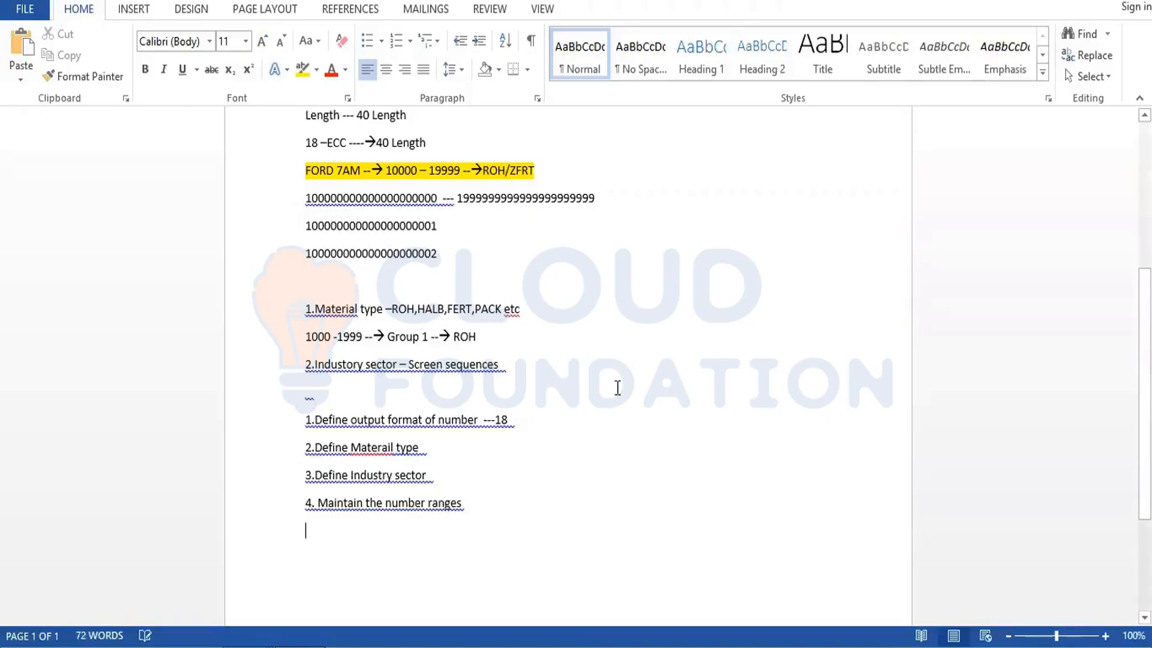
- Extend the number ranges line with "– Group –Assign number ranges –"
click(476, 505)
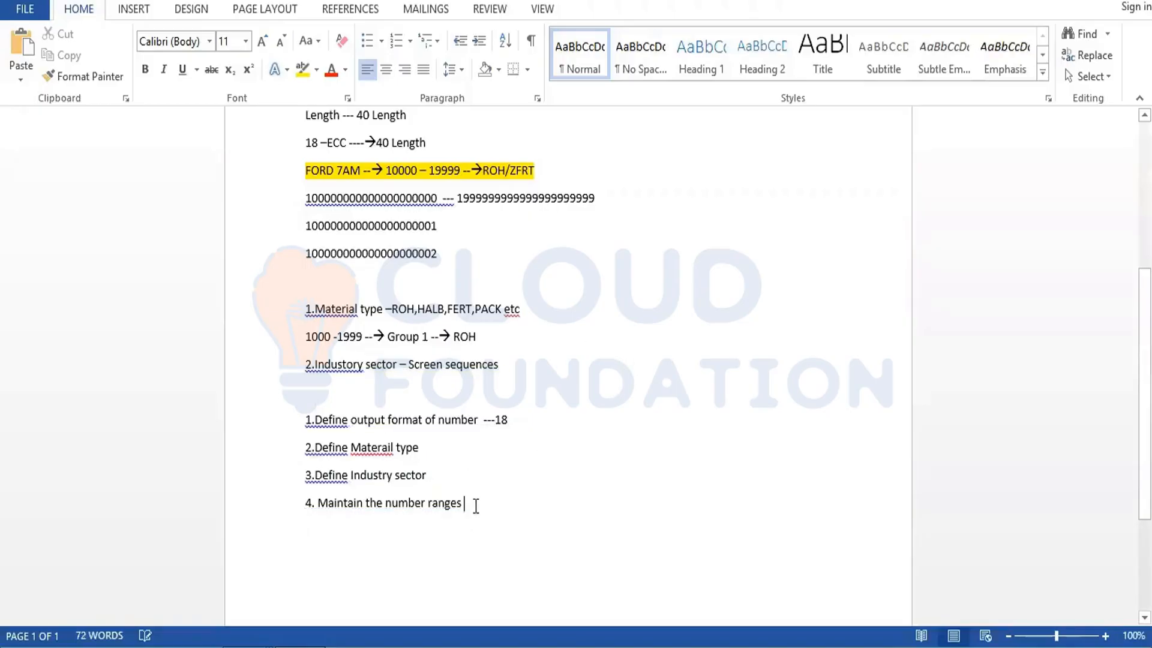
text(-- G)
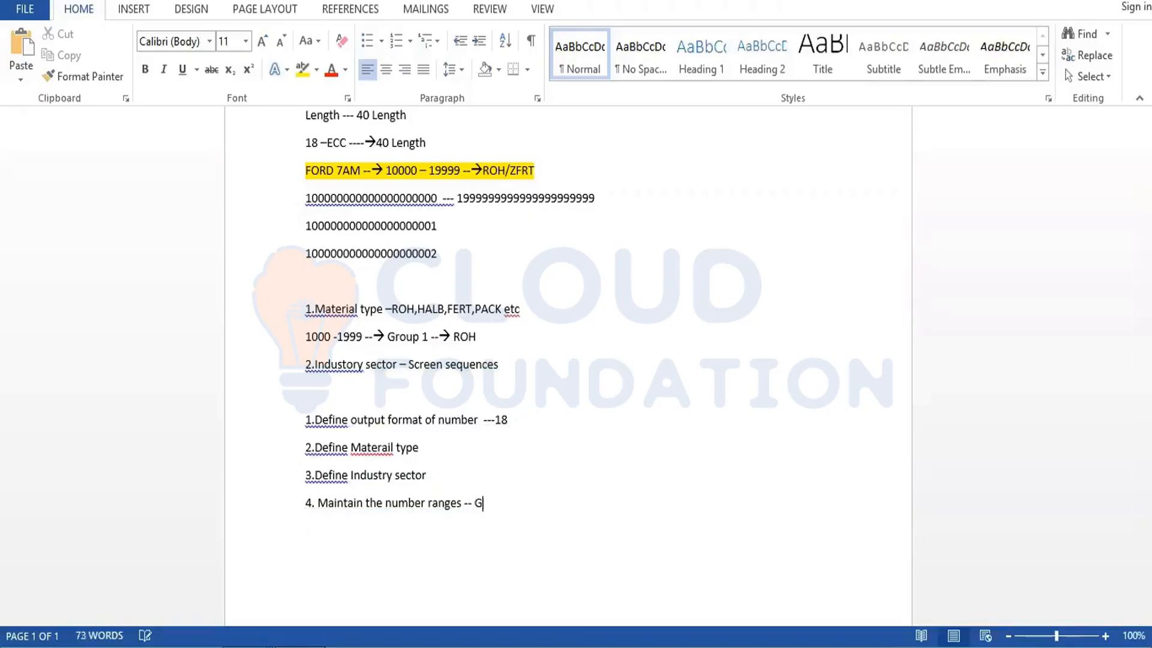
text(roup -)
text(Assign n)
text(umber rang)
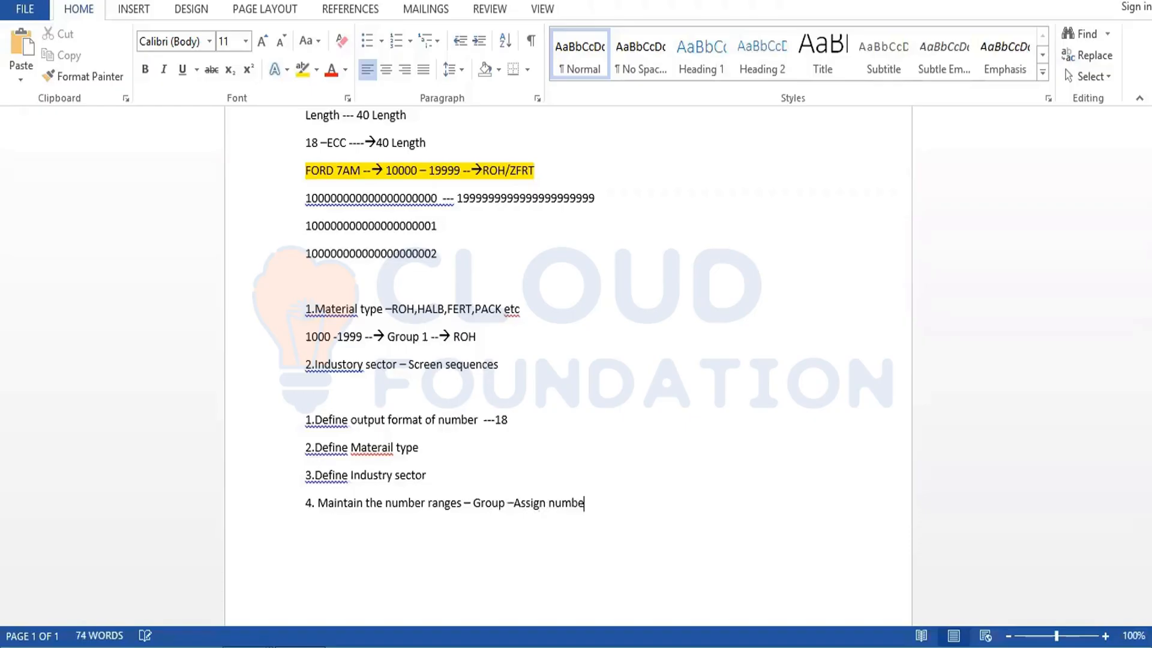
text(es --)
- Finish the fourth list line with "Assign Material type" after the last dash
text(Assing )
text(MATERA)
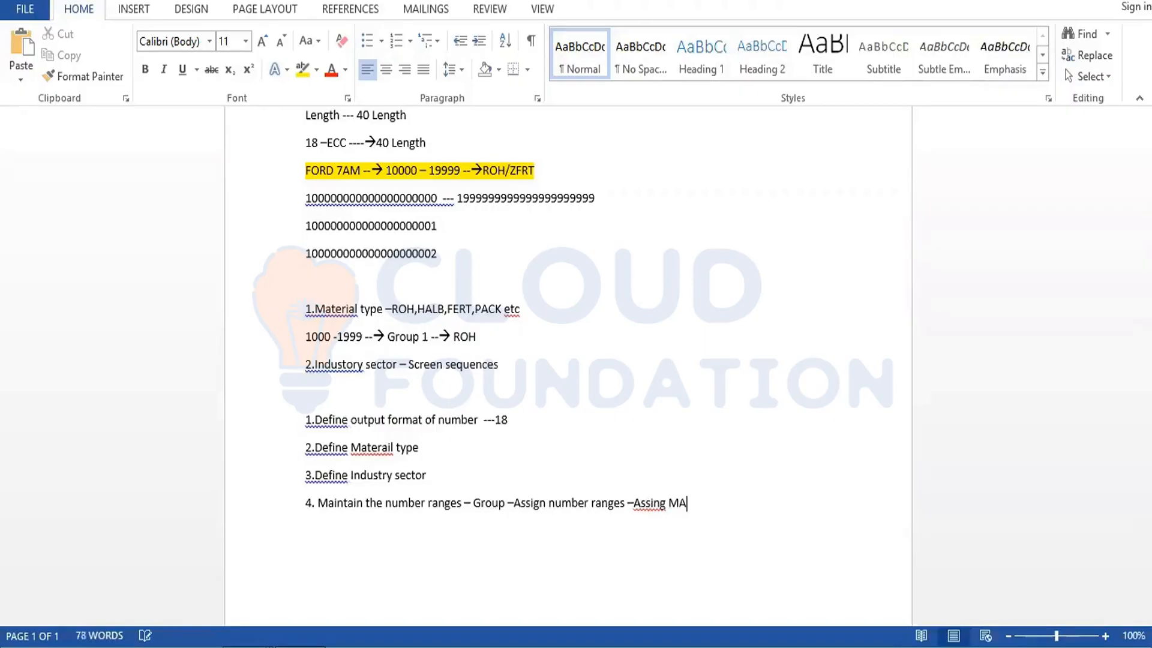
key(BackSpace)
key(BackSpace)
key(BackSpace)
key(BackSpace)
key(BackSpace)
text(aterailt)
key(BackSpace)
text(type)
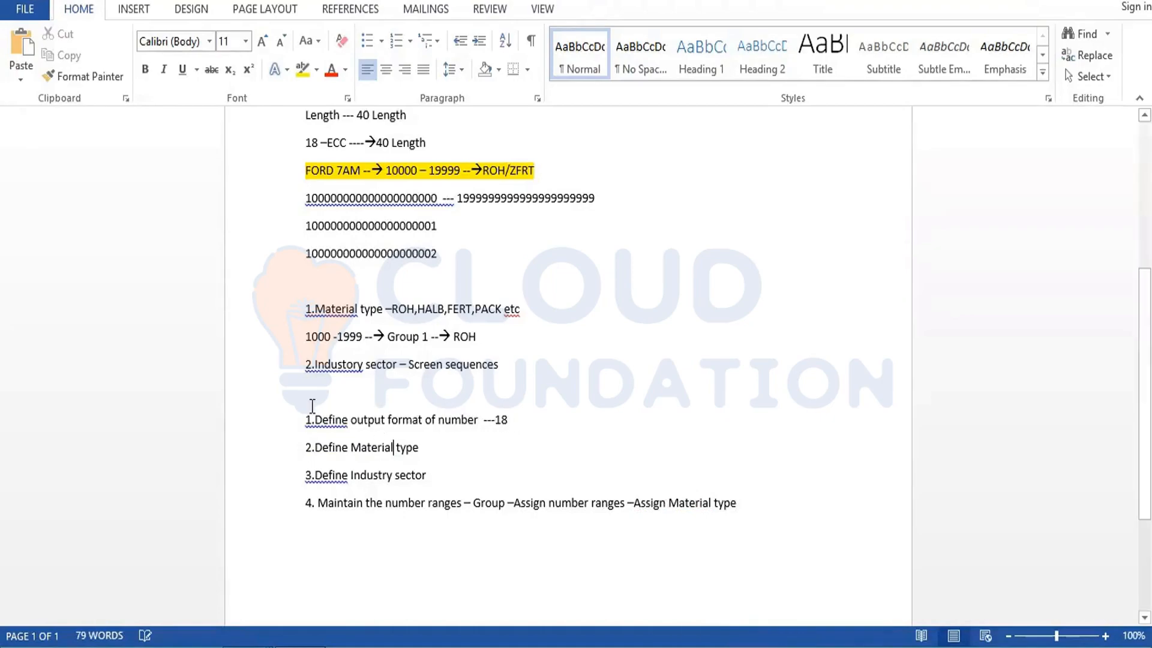
- Write the path "SPRO –Ref img – Logistic general – Material master" on the blank line above the configuration list
text(SPRO -)
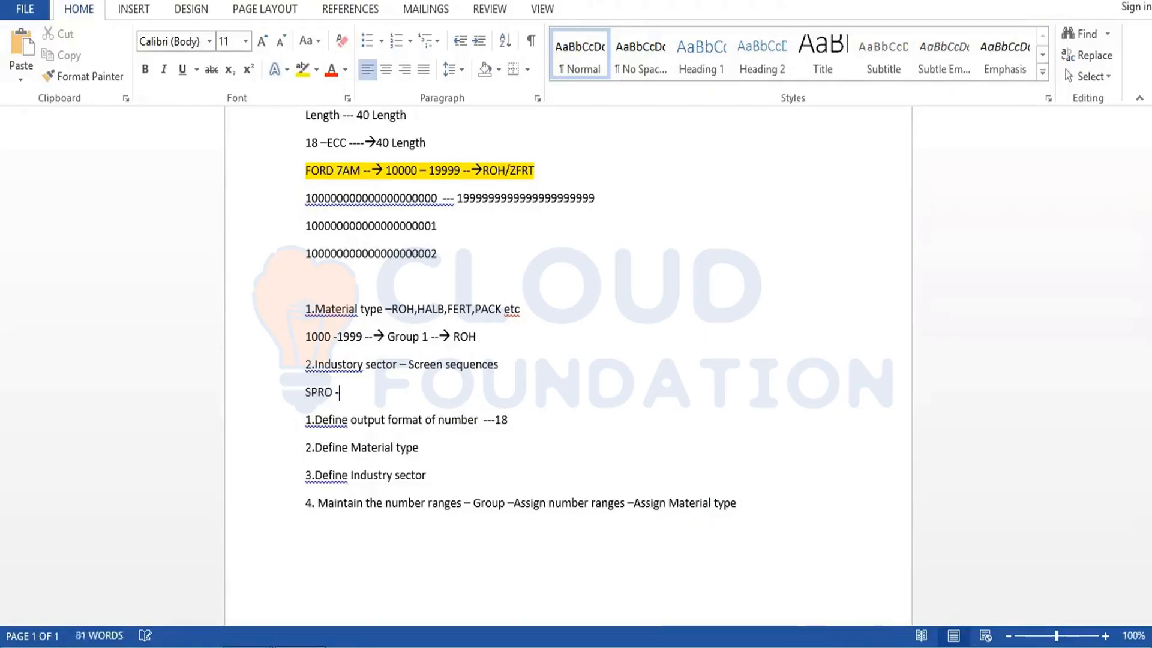
text(Ref ig)
key(BackSpace)
text(mg - L)
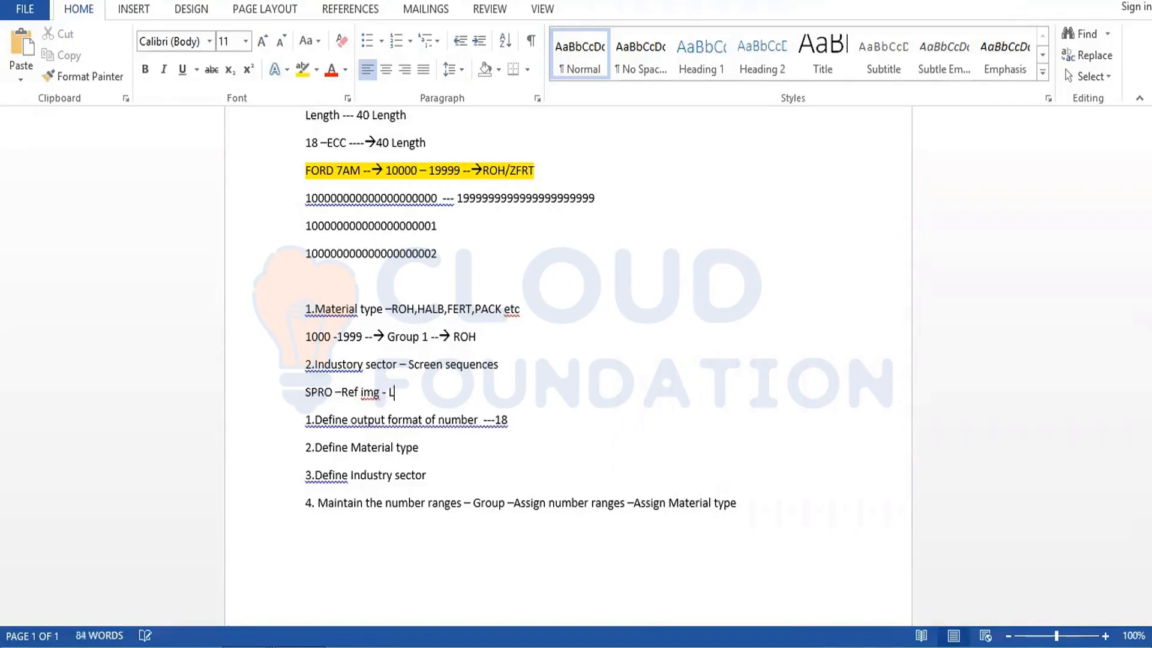
text(ogistic genr)
key(BackSpace)
text(eral - )
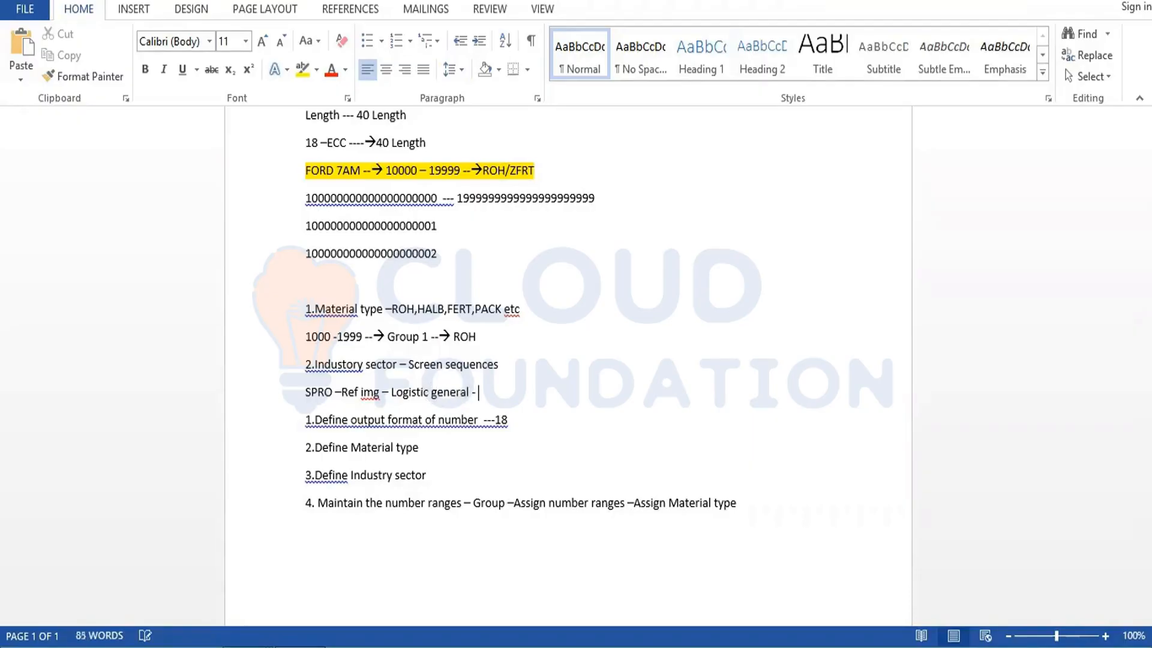
text(Material master)
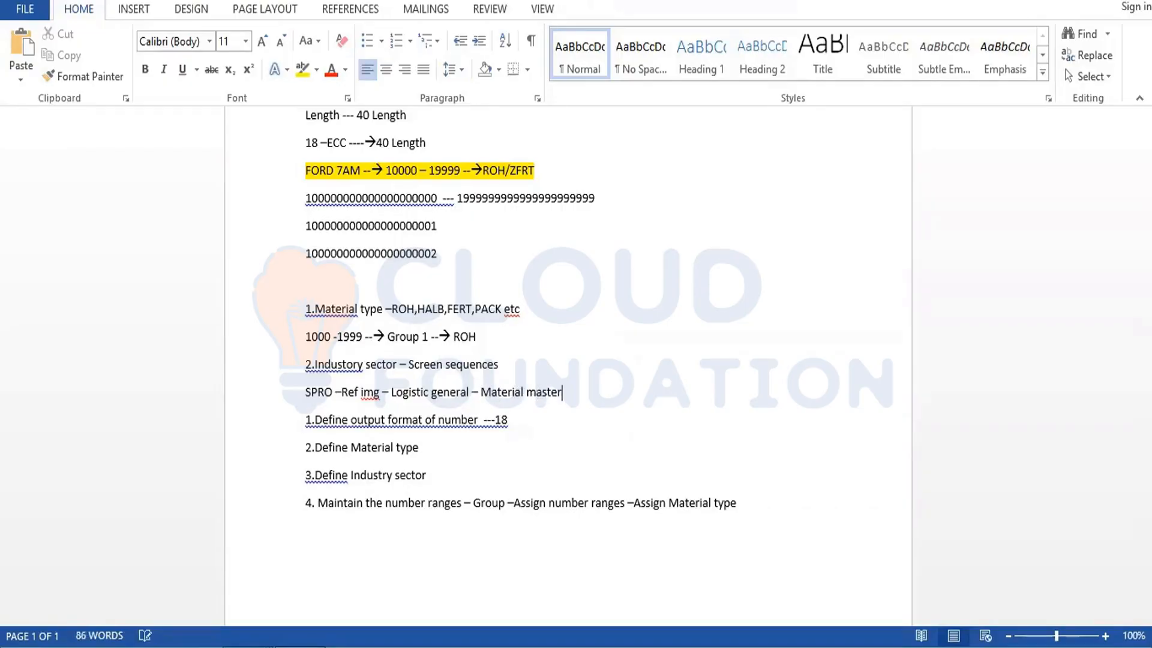
- Append "–Field section" to the end of the SPRO path line
text( -Del)
key(BackSpace)
key(BackSpace)
key(BackSpace)
text(Field section)
- Add a fifth list line reading "5.Purcahse value key--Shippng instruction" below the number ranges line
click(738, 502)
key(Return)
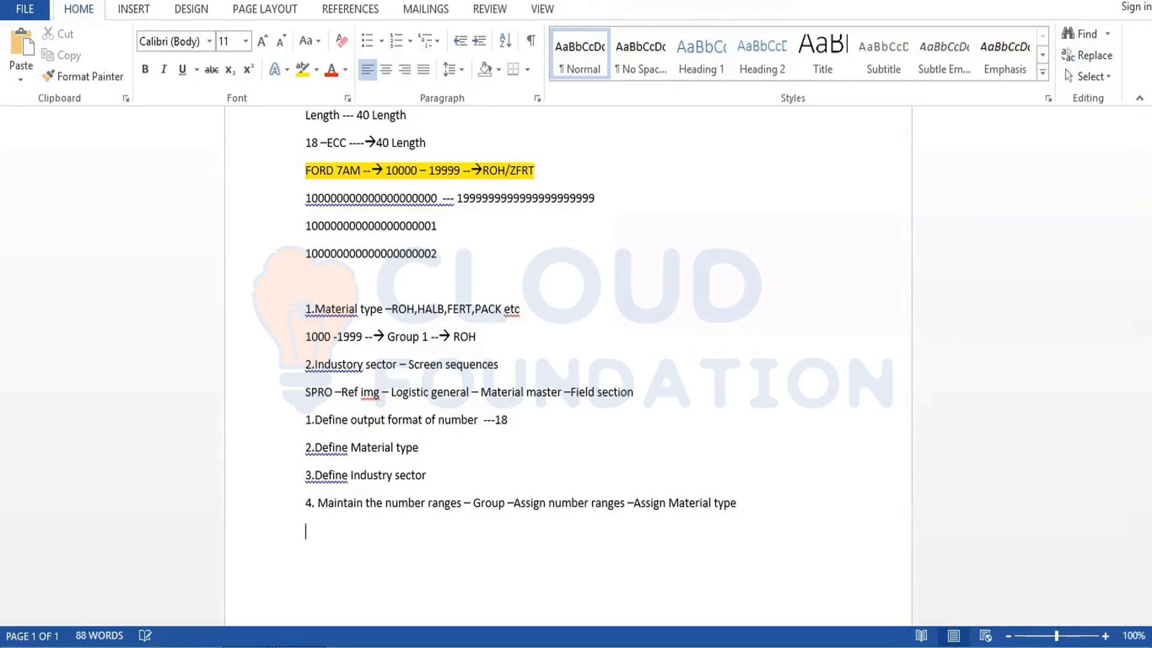
text(5.Purcahse value key)
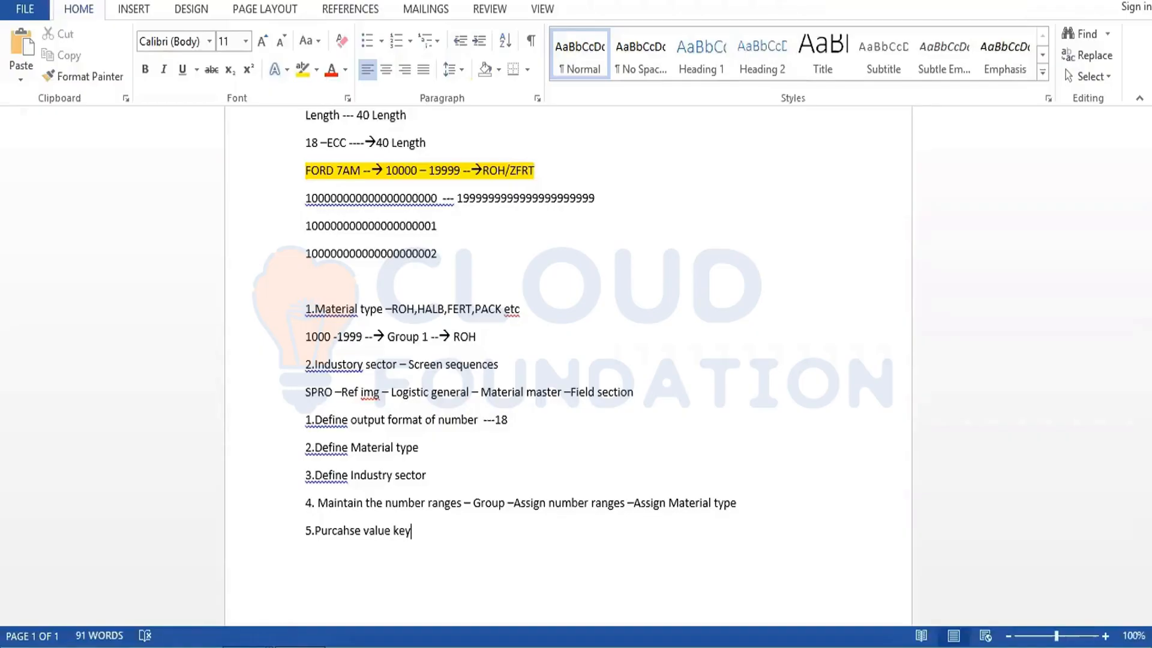
text(--Shippng instruction)
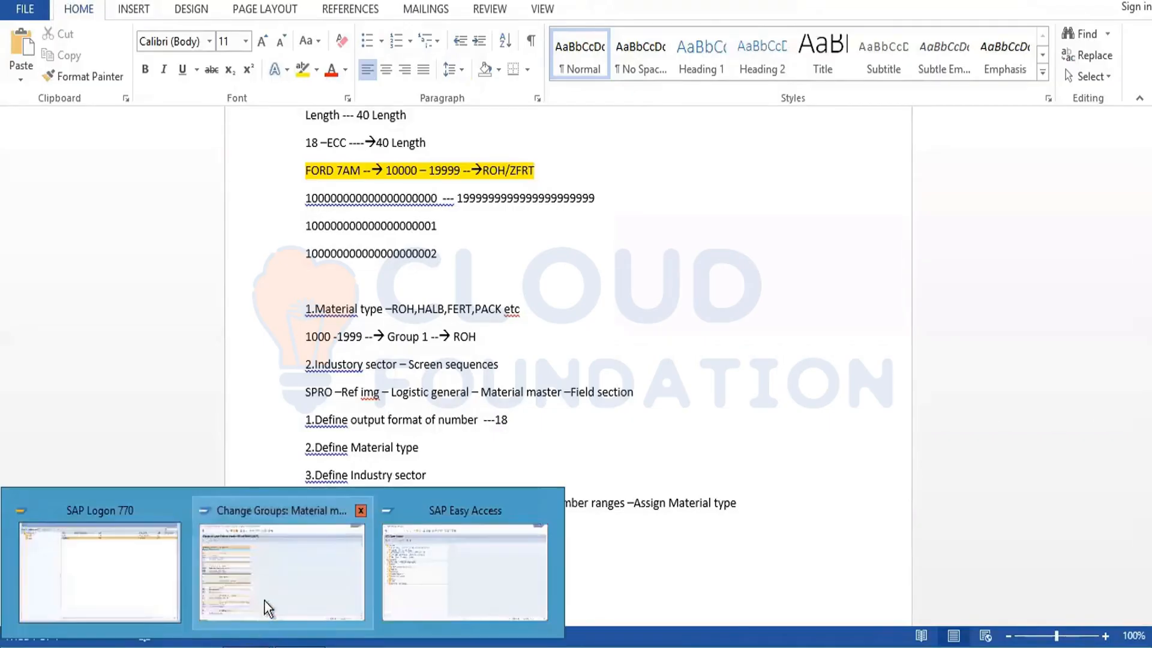
- Switch to the SAP Easy Access session, run transaction spro and display the SAP Reference IMG
click(312, 597)
text(sp)
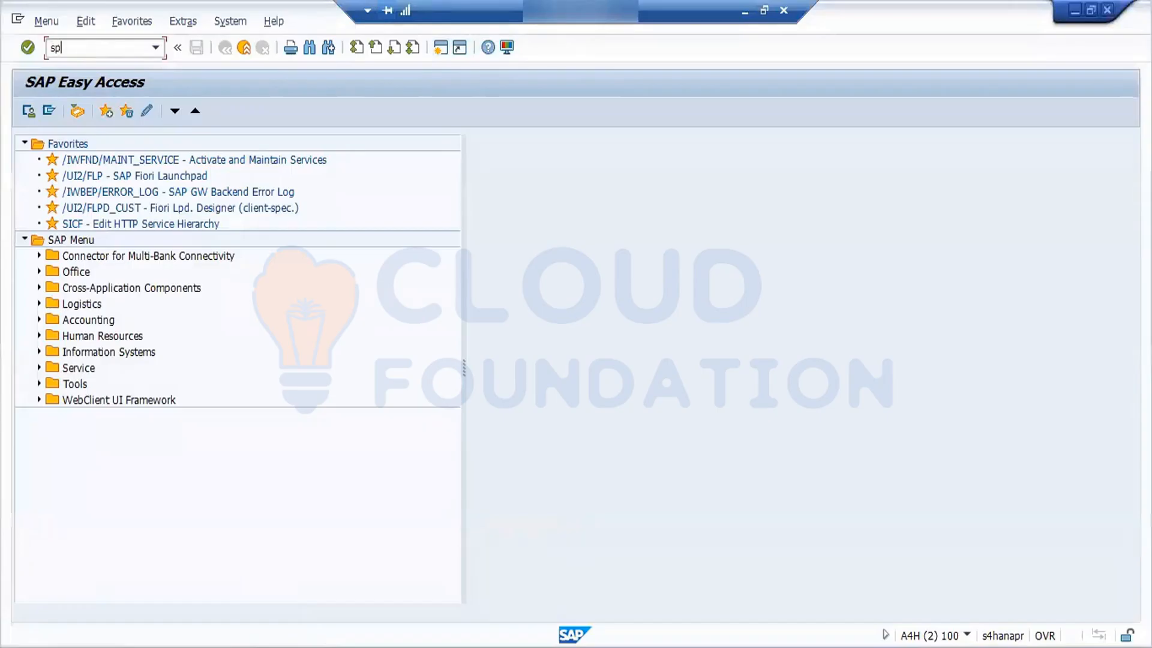
text(ro)
key(Return)
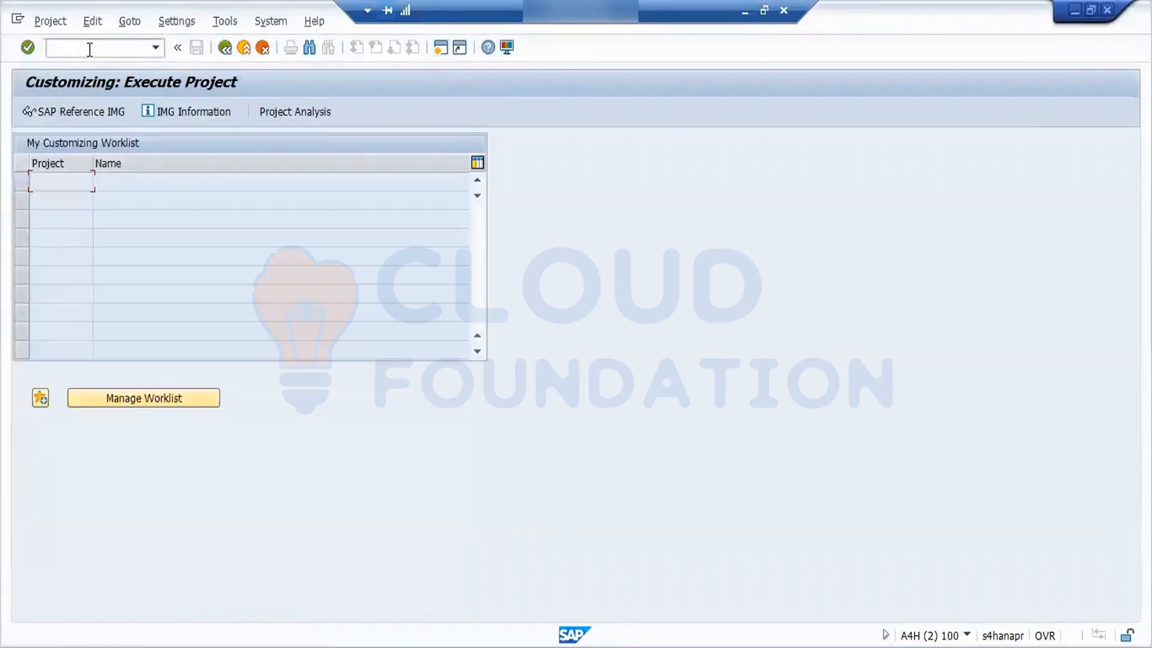
click(96, 112)
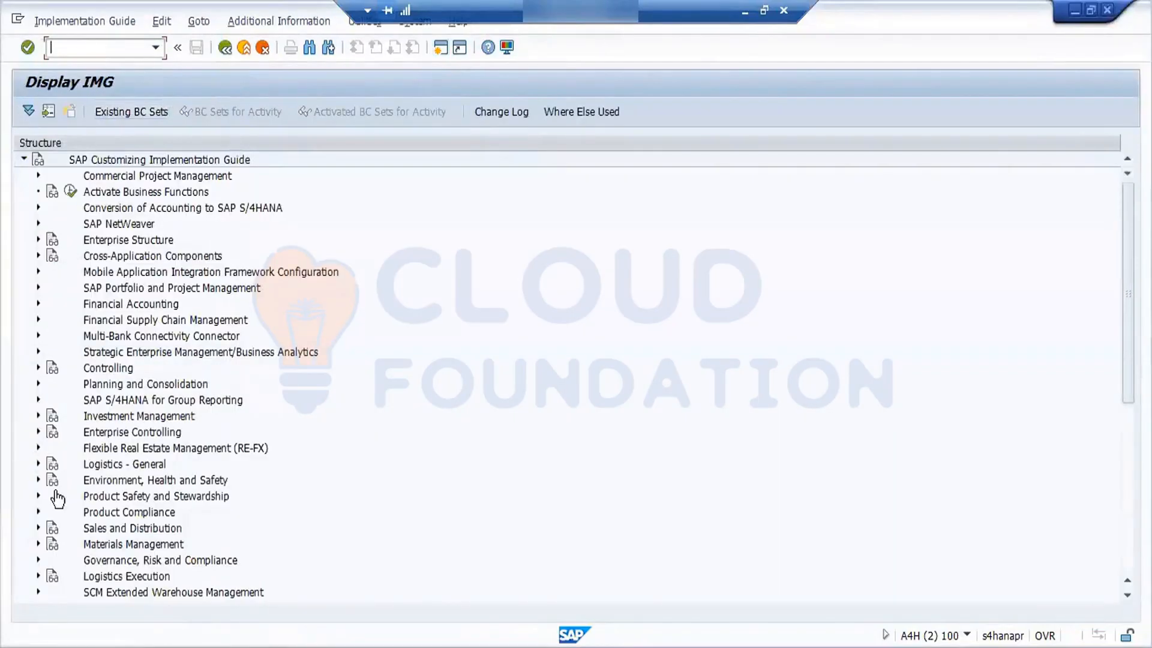
- Open the Define Shipping Instructions activity under Materials Management, Purchasing, Material Master
click(38, 543)
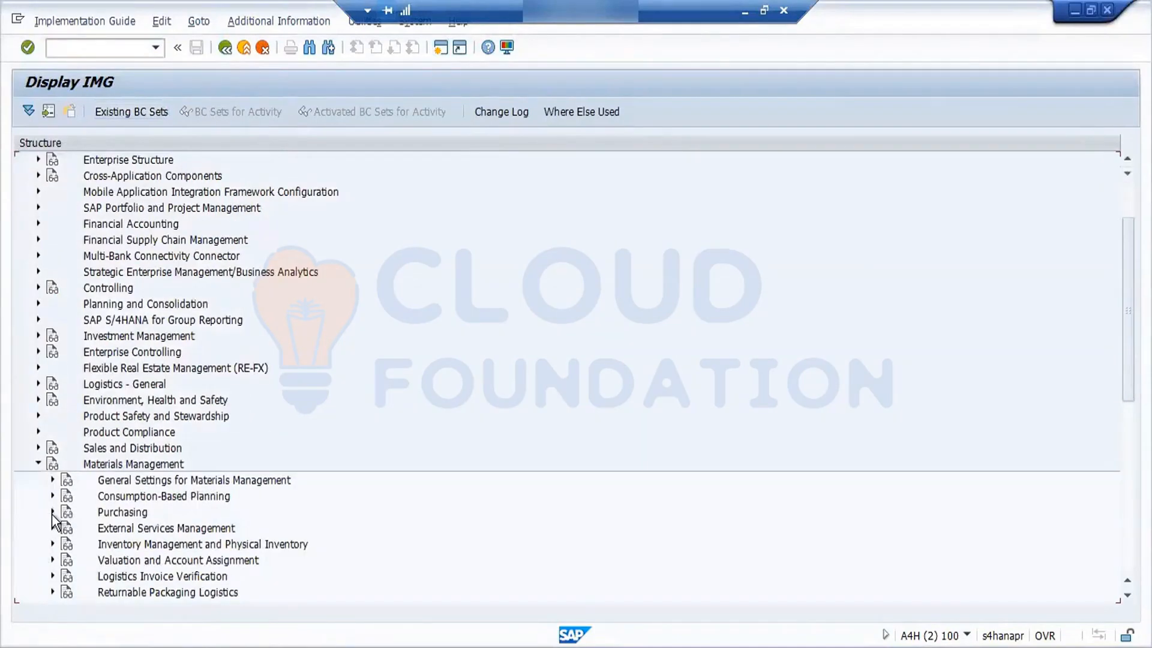
click(52, 513)
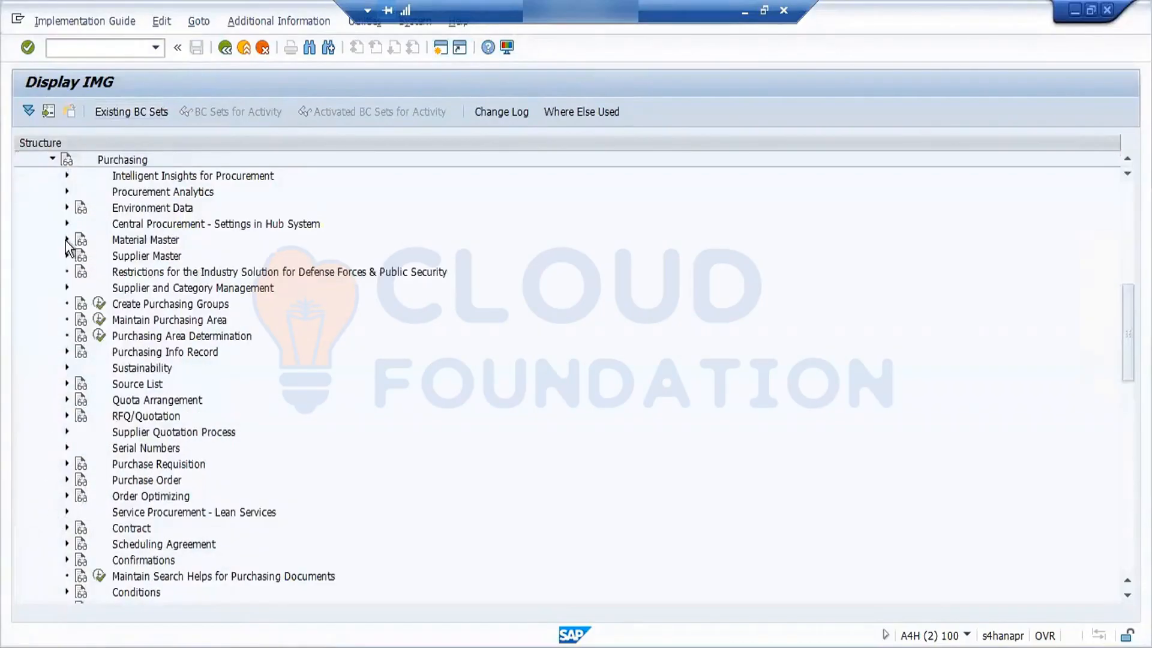
click(66, 240)
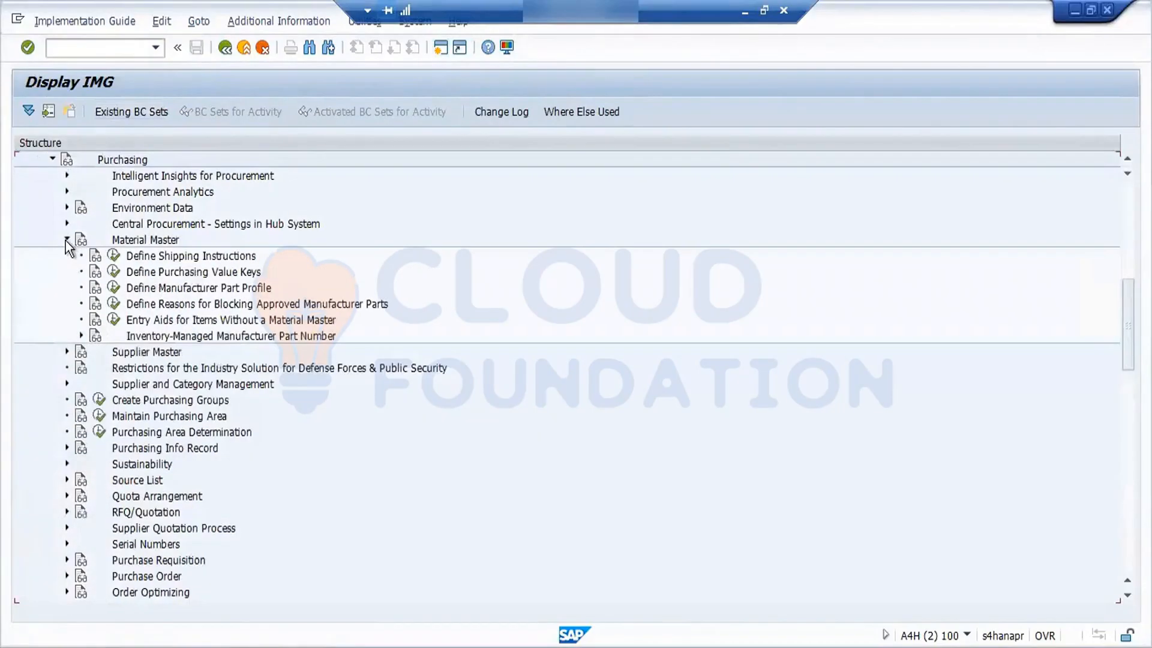
click(114, 258)
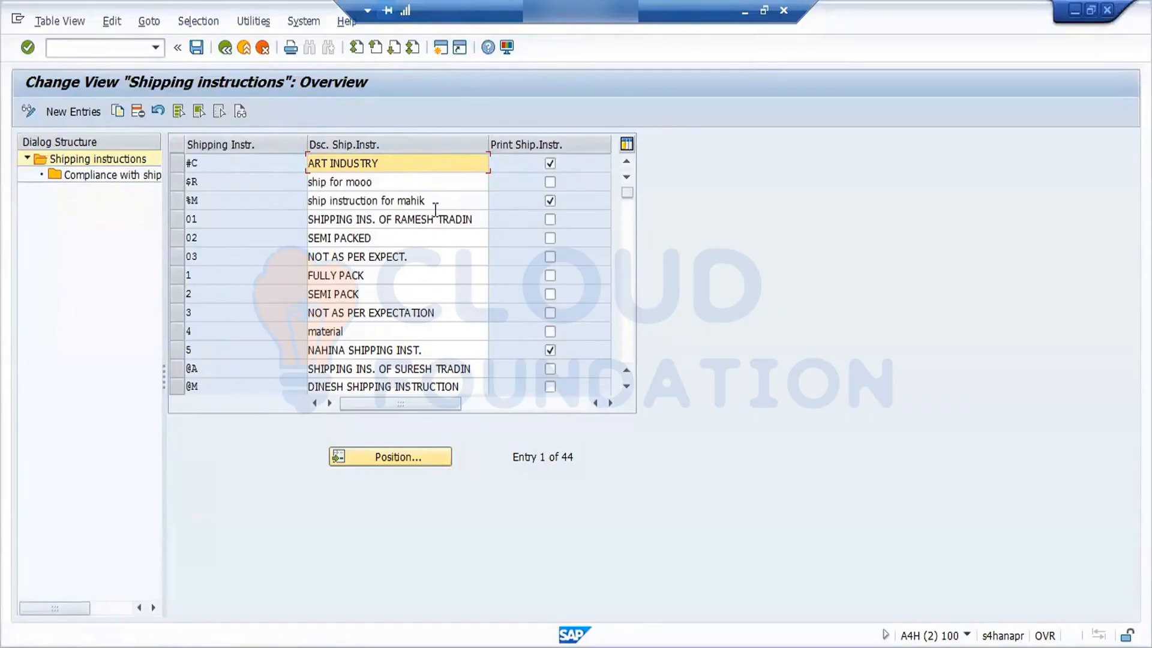
- Change the description of shipping instruction 01 to "Pack with cart board"
drag(477, 220, 277, 217)
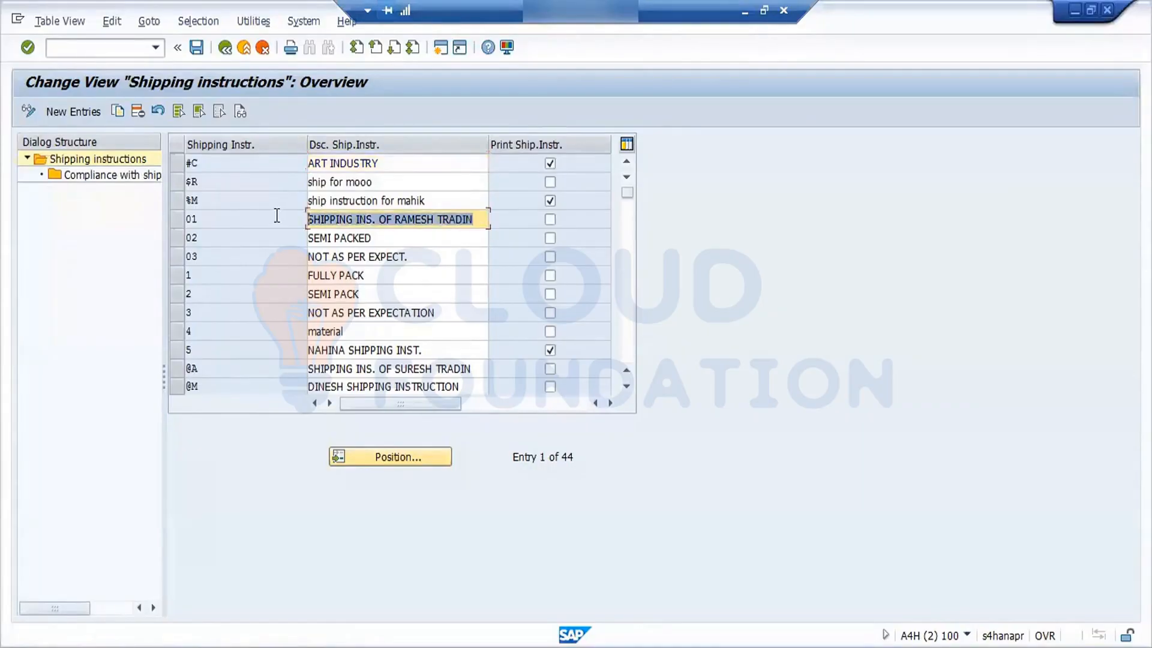
key(Delete)
text(Pa)
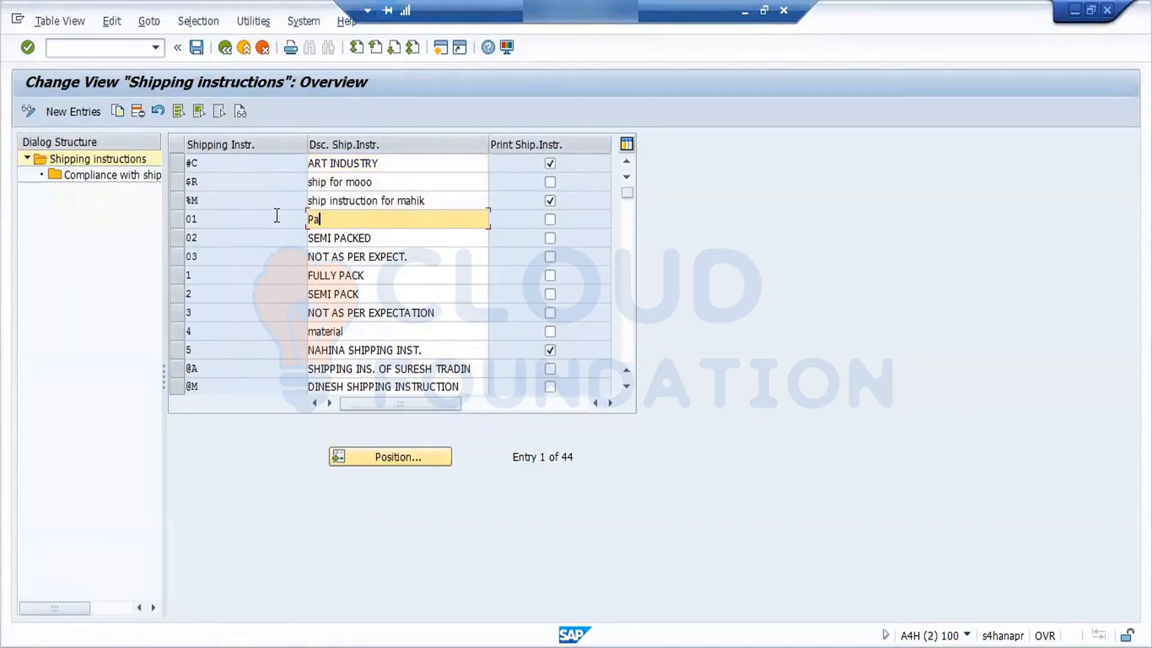
text(ck with cart board)
- Change the description of shipping instruction 02 to "Pack with Plastic wrap"
drag(377, 238, 287, 240)
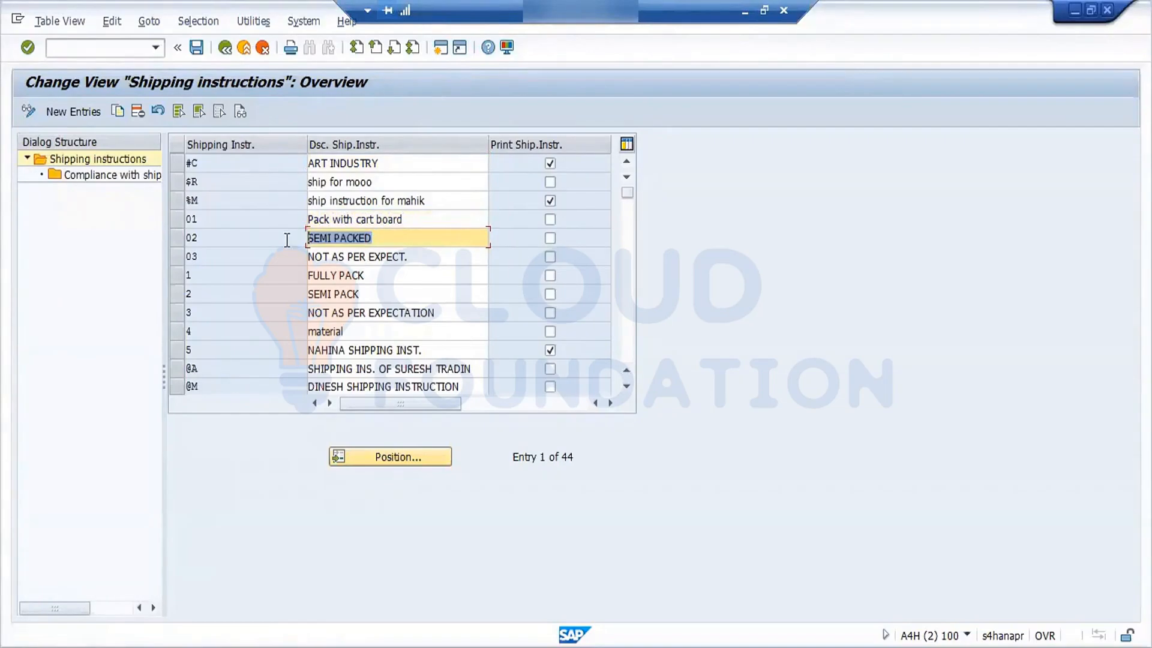
key(BackSpace)
text(P)
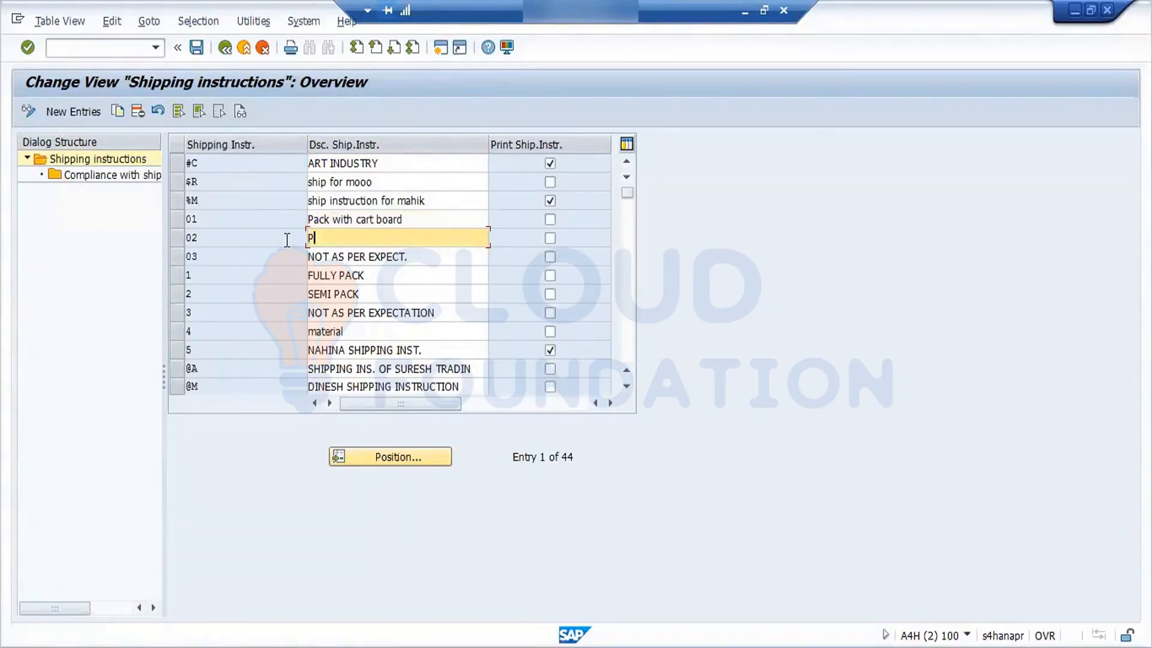
text(ack with Plastic wrap)
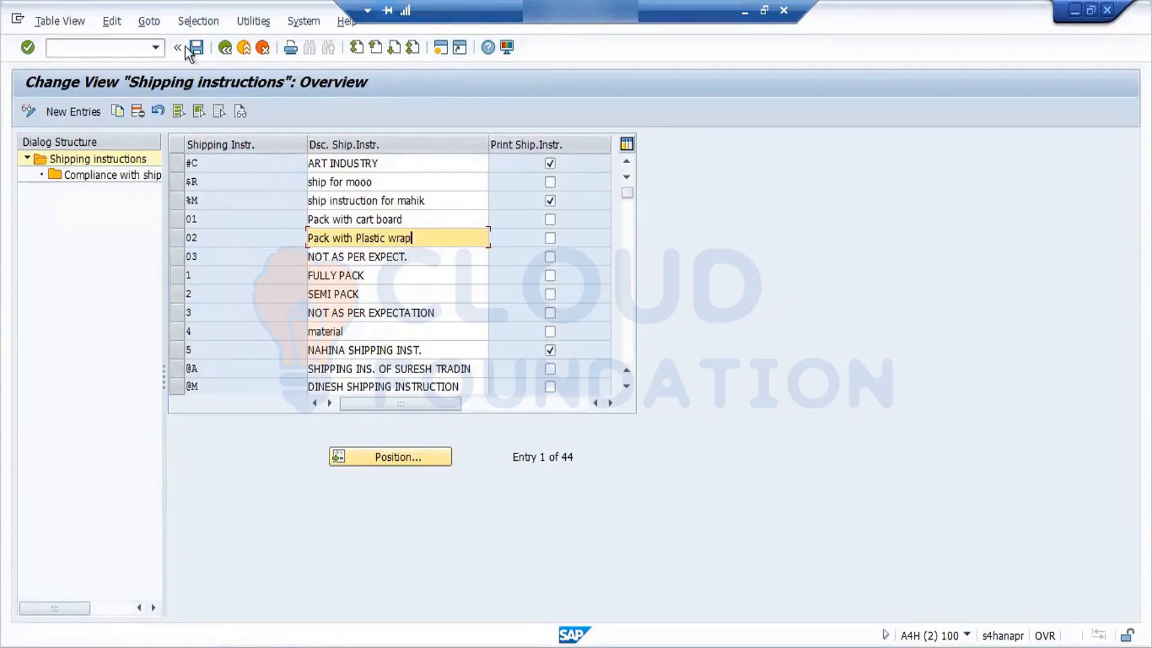
- Save the shipping instructions under the proposed customizing request "MM: BIO FORMULATION TR 7AM" and return to the IMG structure
click(196, 48)
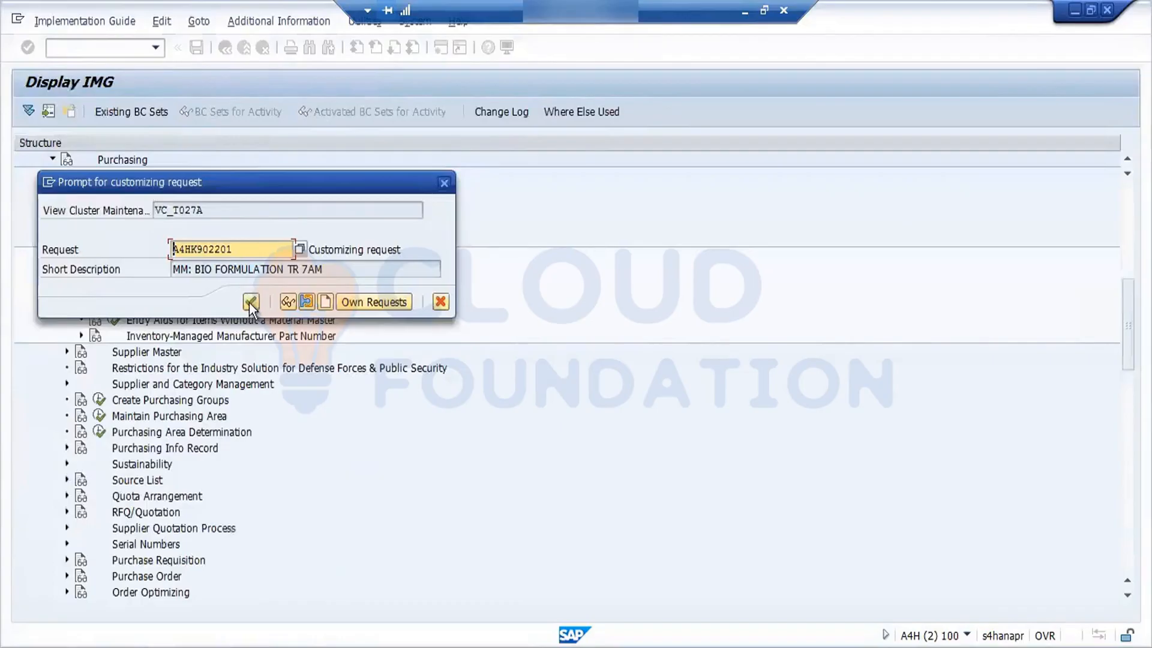
click(250, 303)
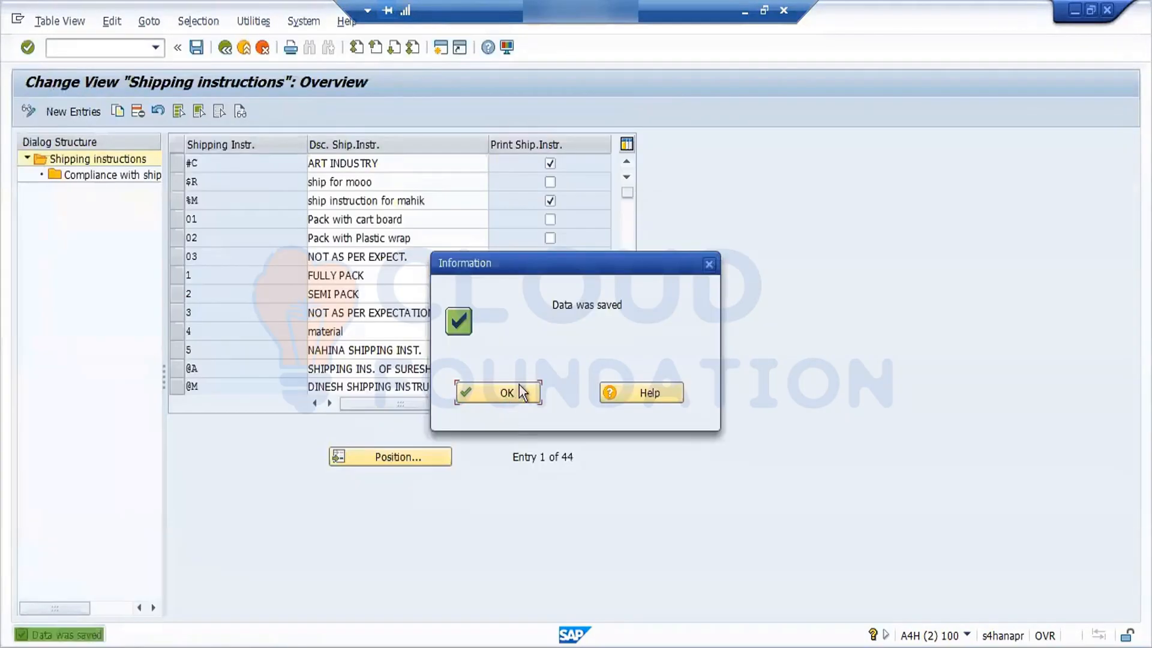
click(522, 393)
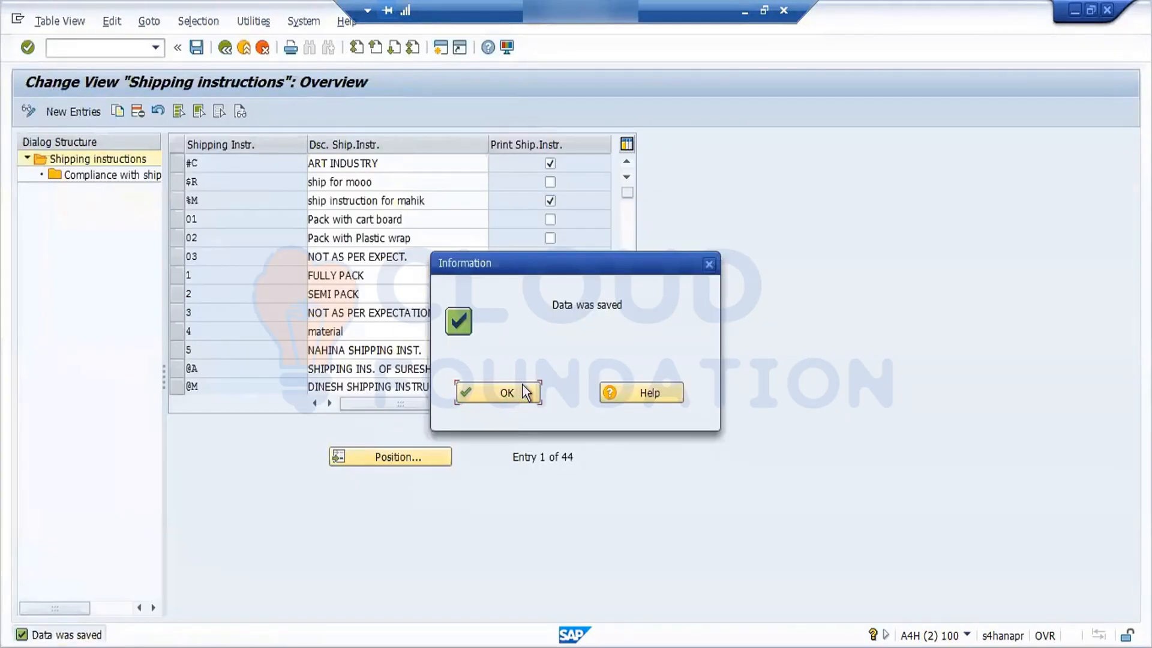
click(225, 47)
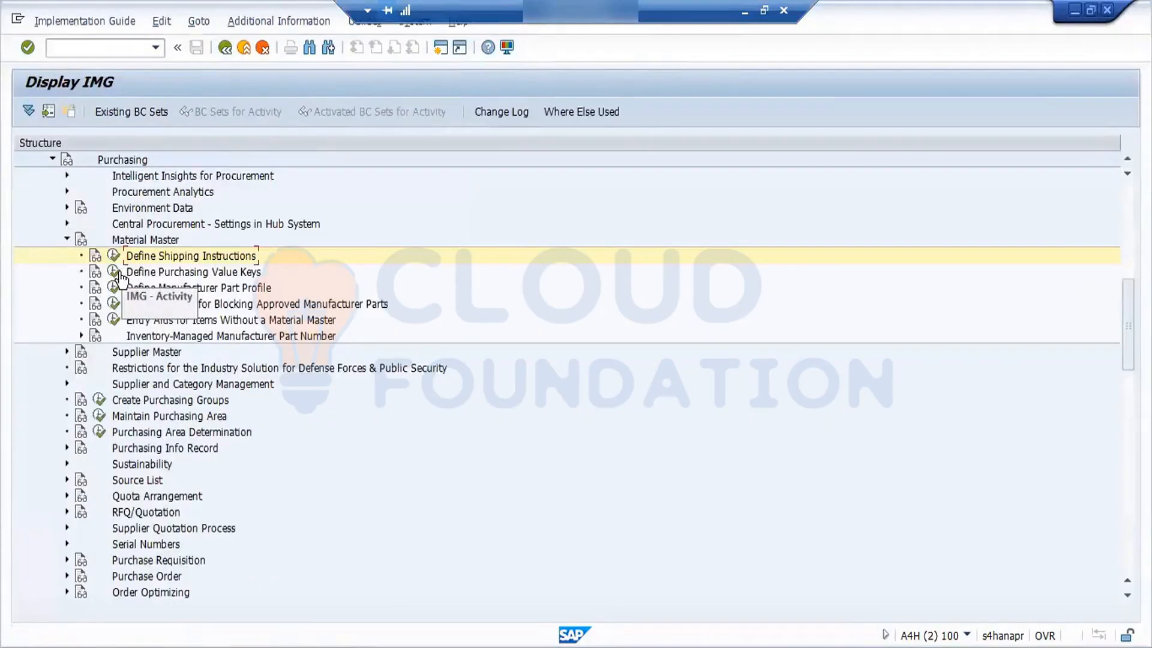
- Open Define Purchasing Value Keys and start a new entry with key 2 and acknowledgment required
click(114, 274)
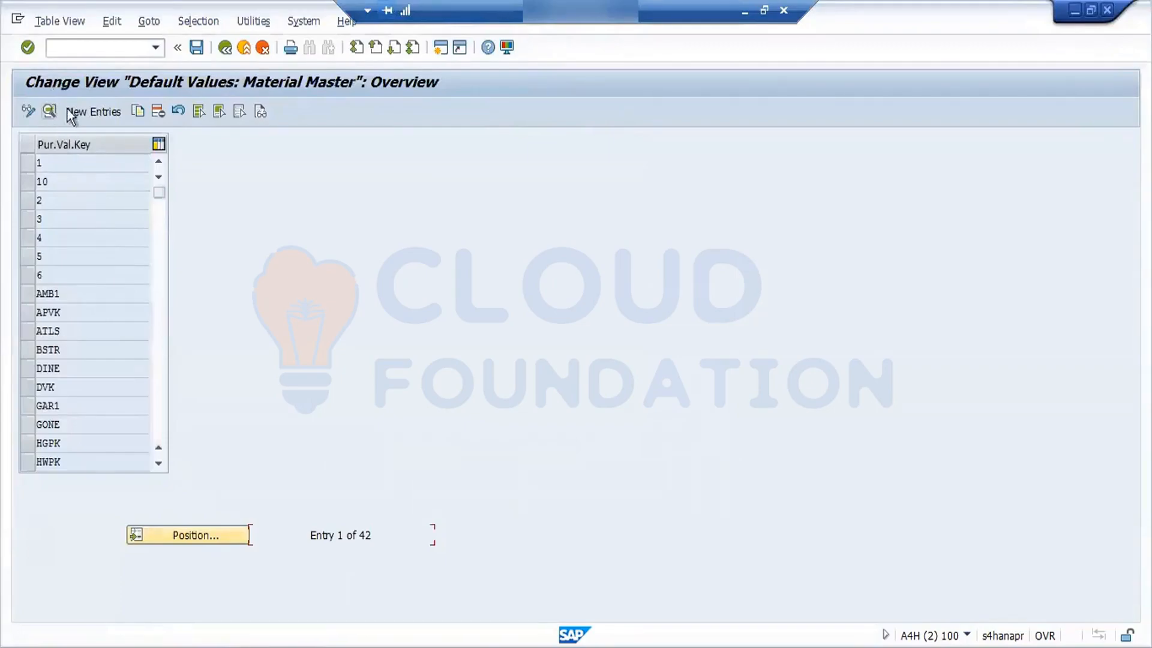
click(84, 113)
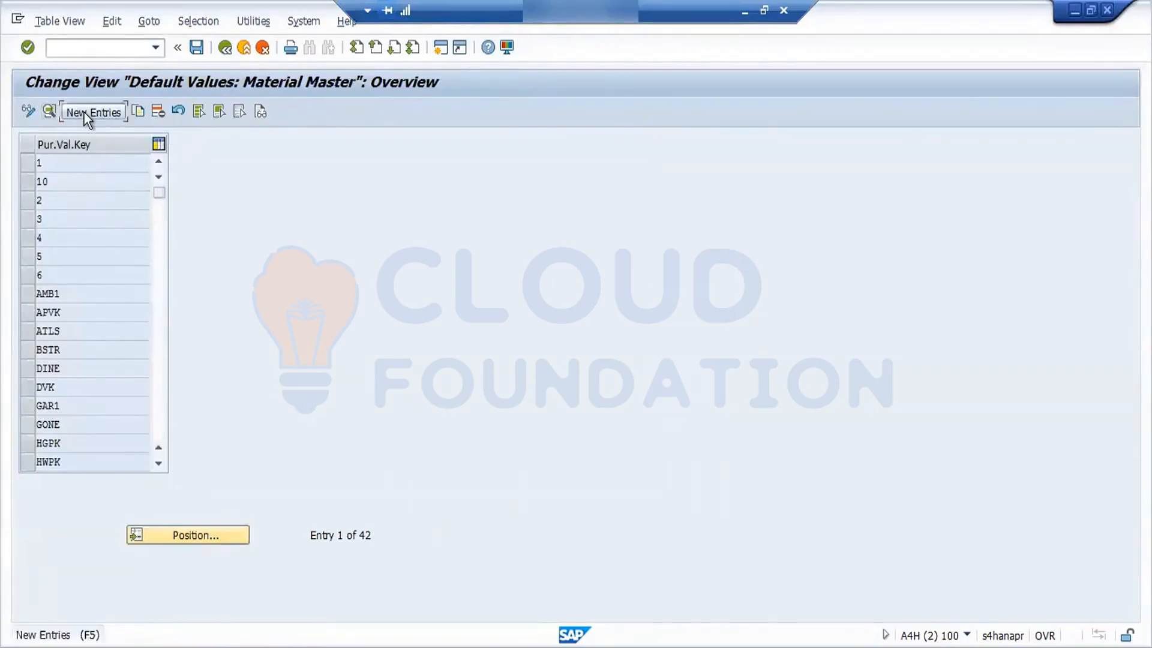
text(2)
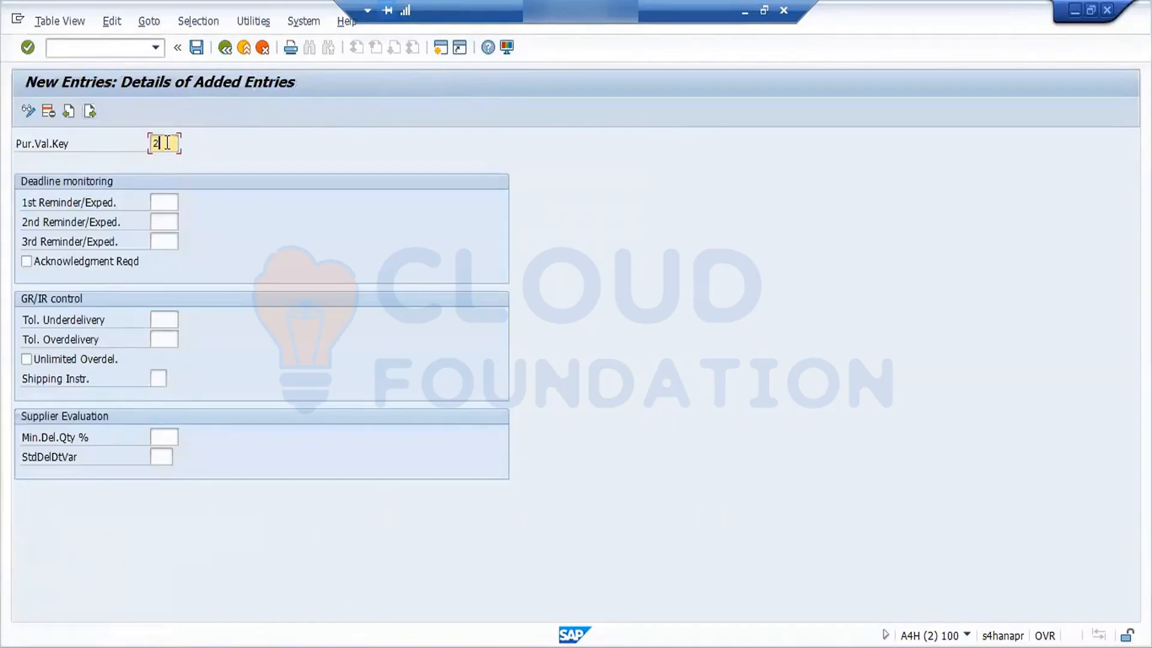
click(34, 261)
- Set the underdelivery and overdelivery tolerances to 10 and assign shipping instruction 01, Pack with cart board
click(174, 322)
text(10)
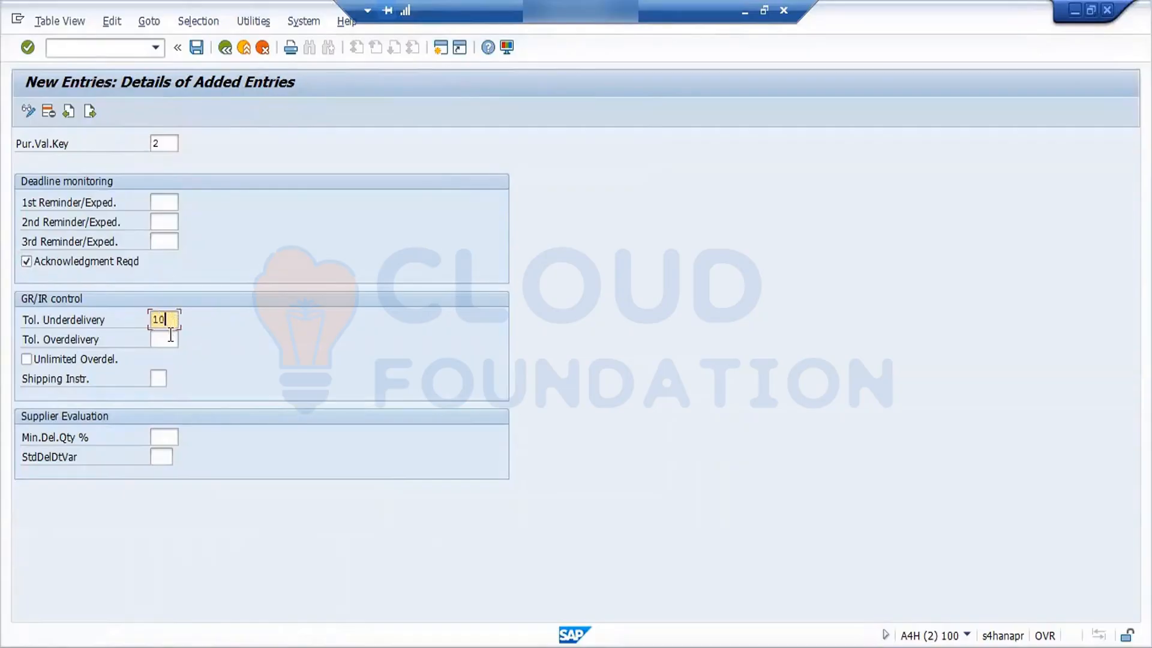
click(171, 336)
text(10)
click(161, 377)
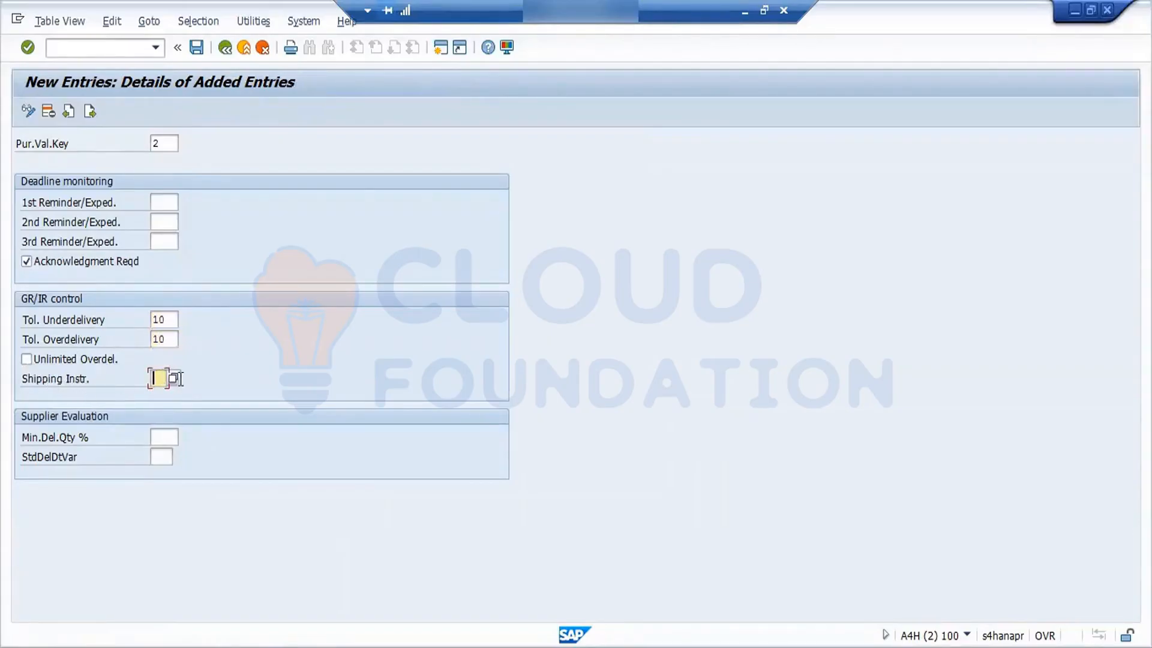
click(175, 378)
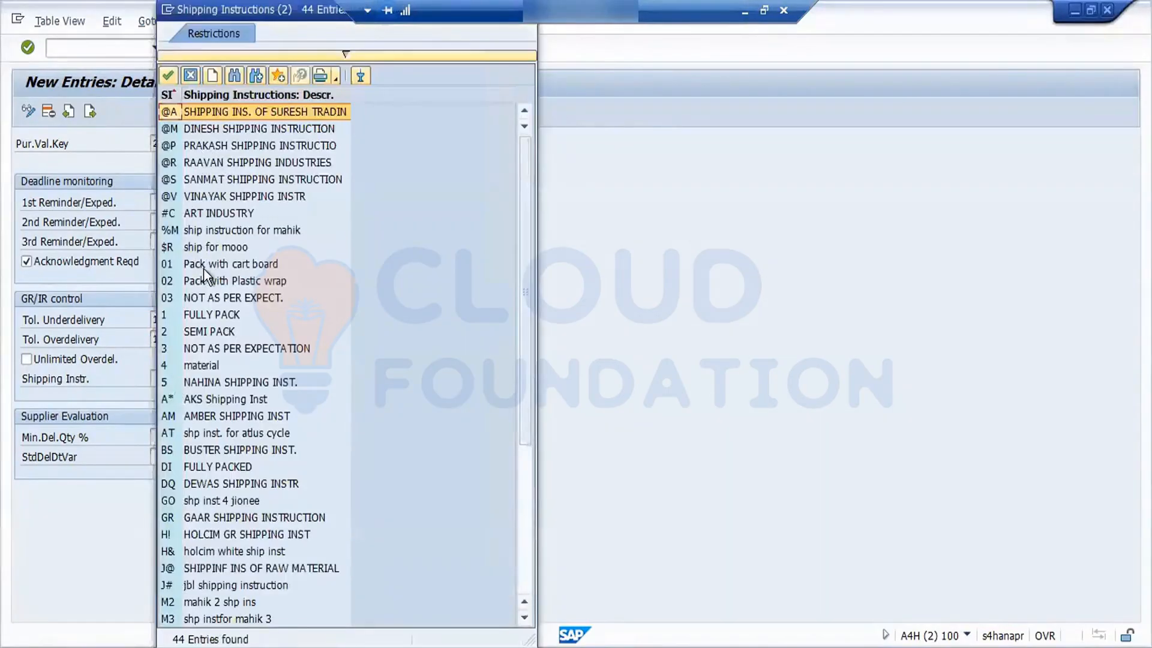
double_click(204, 268)
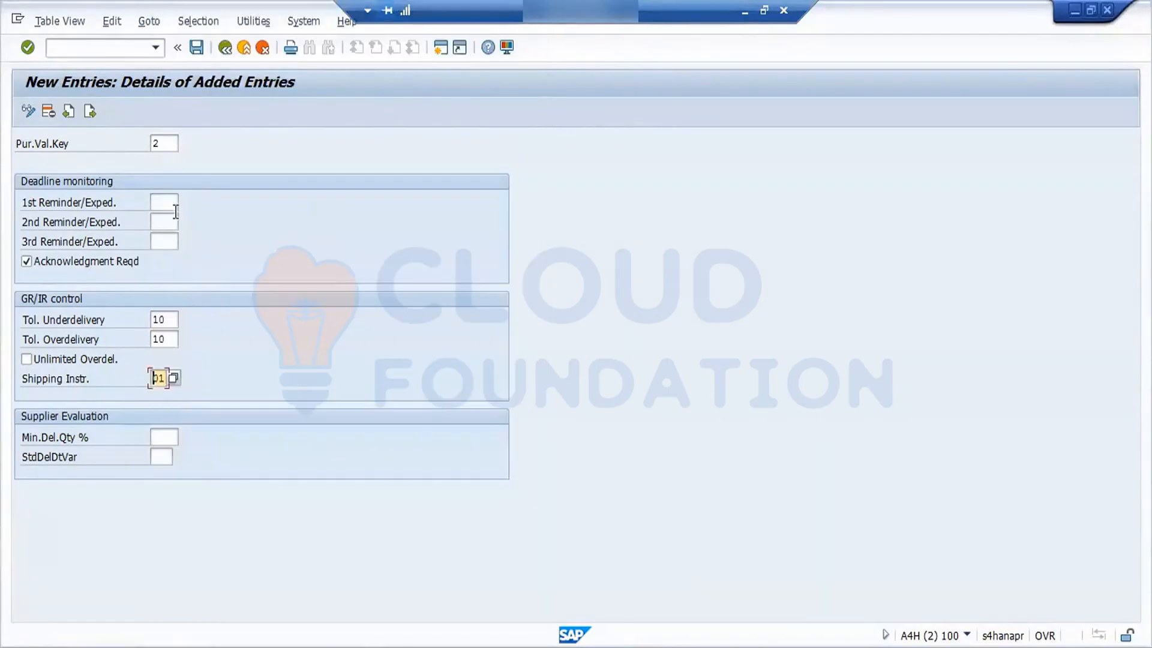
- Validate the new entry and replace its purchasing value key with 7
key(Return)
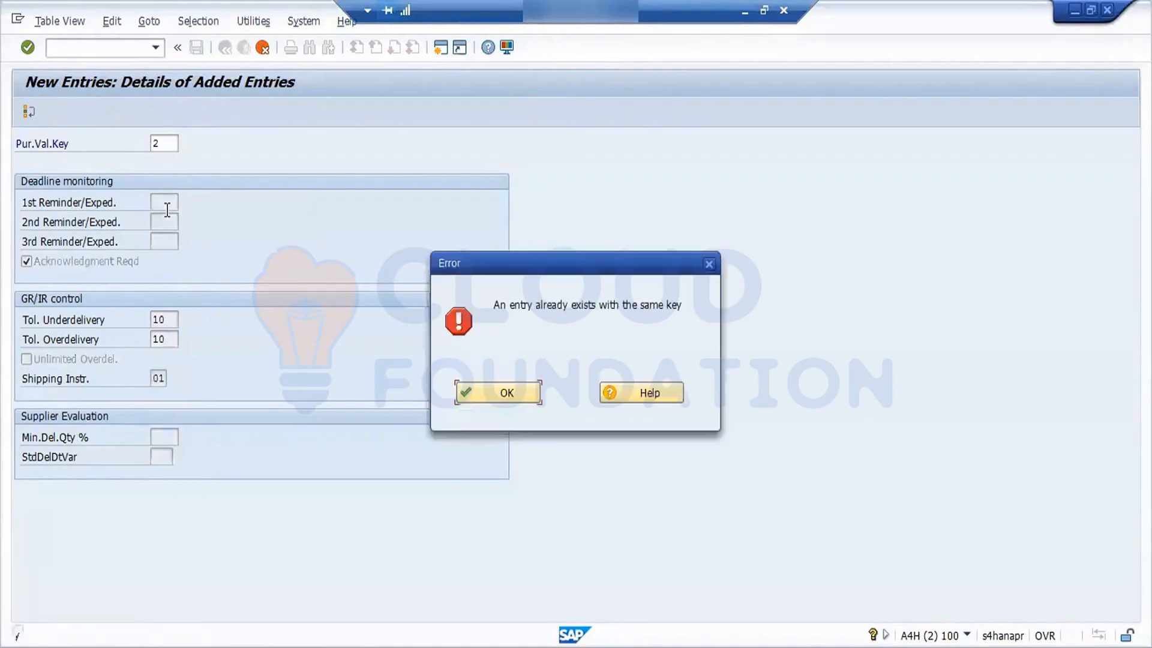
click(491, 395)
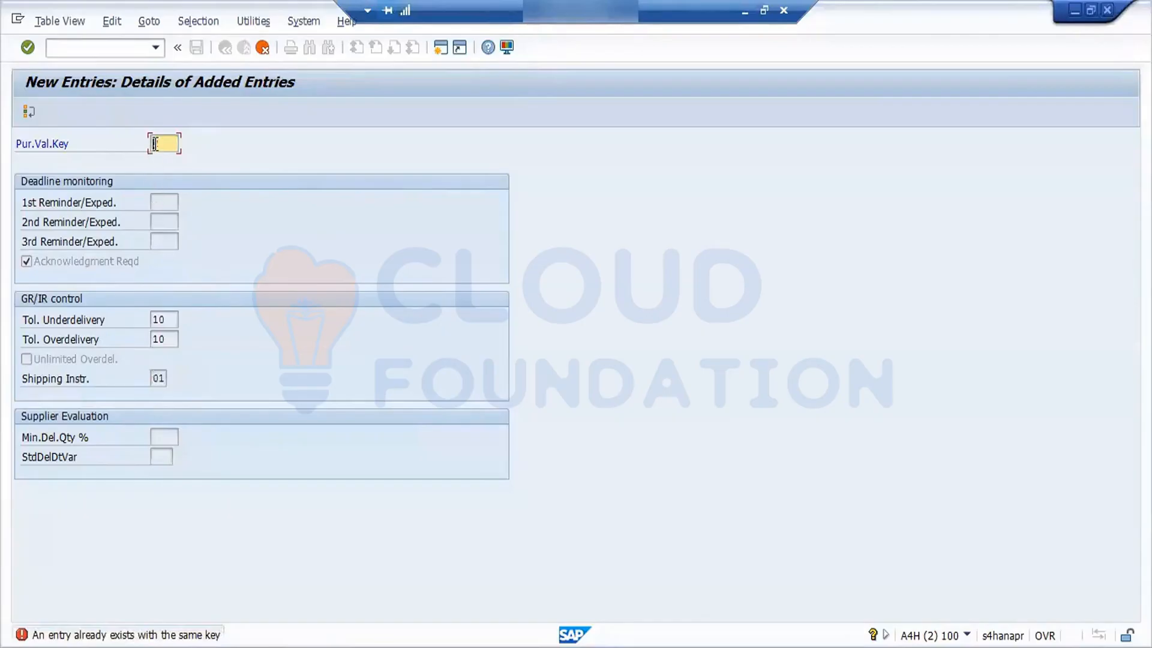
text(2)
key(BackSpace)
text(7)
key(Return)
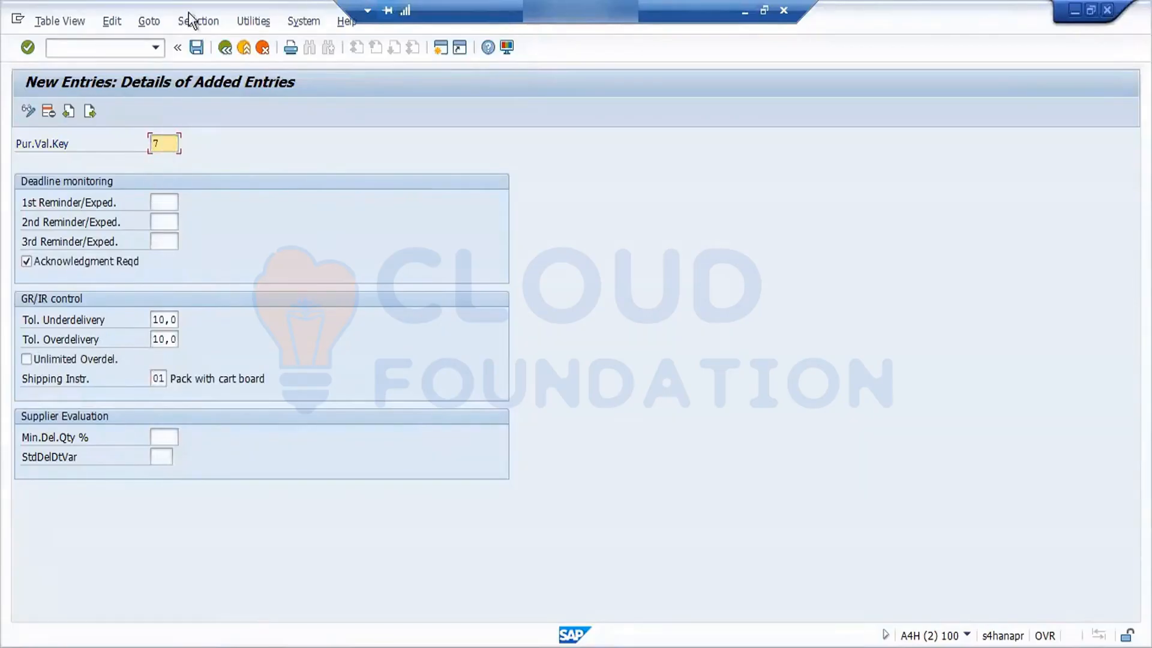
- Save purchasing value key 7 under the proposed customizing request "MM: BIO FORMULATION TR 7AM"
click(201, 45)
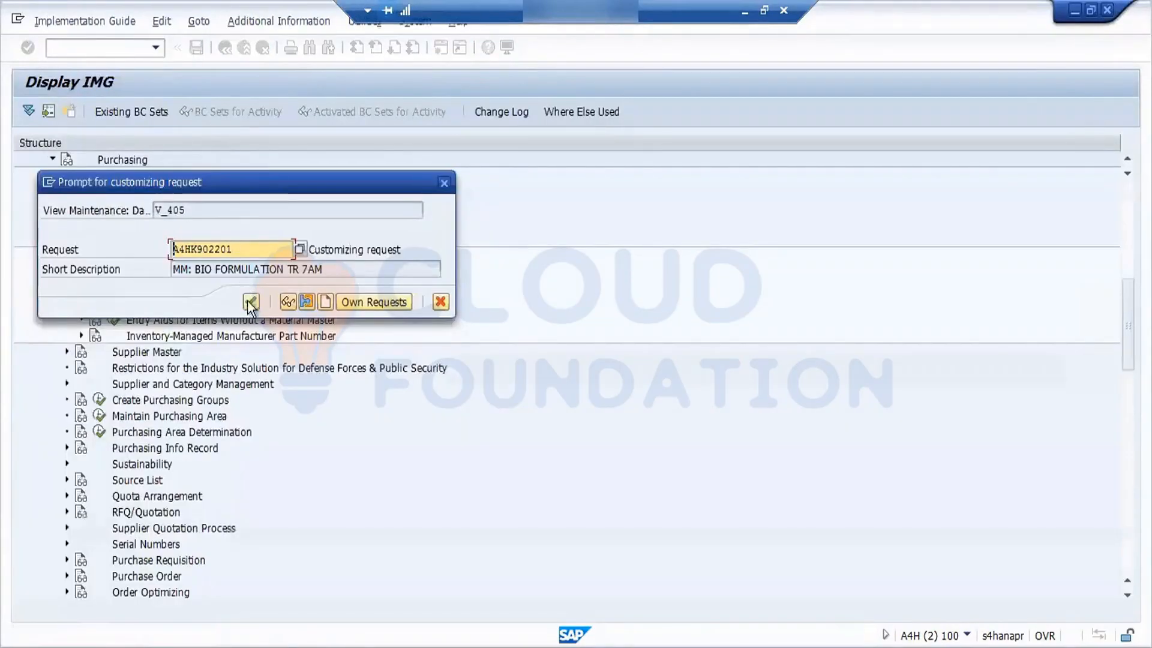
click(250, 301)
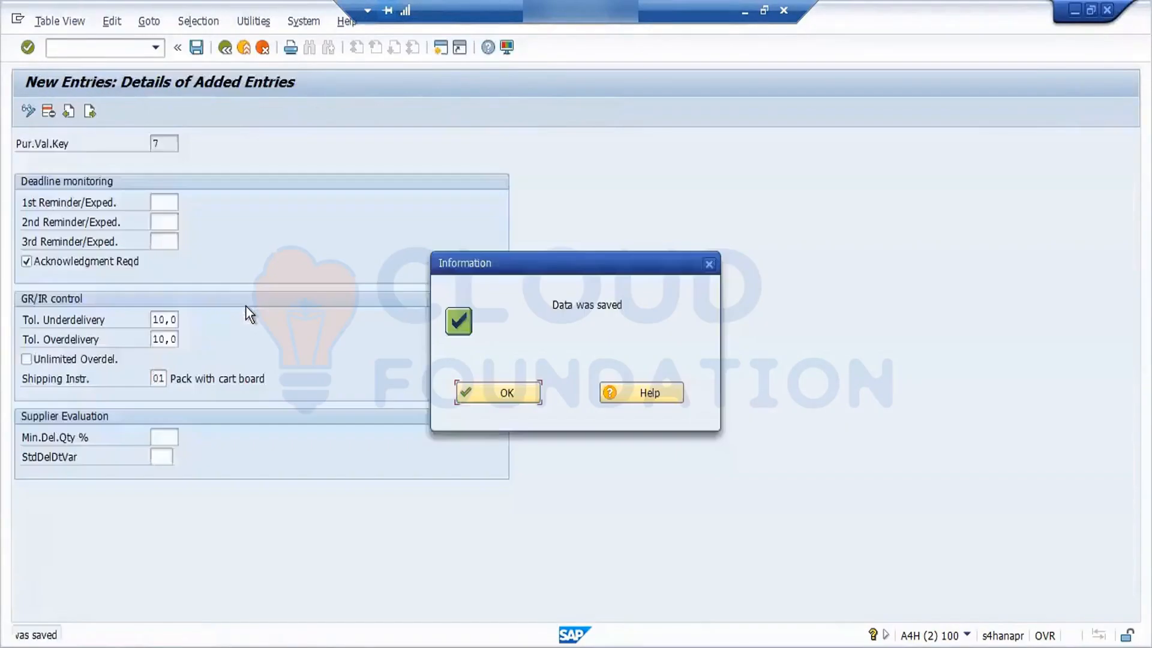
click(508, 391)
drag(160, 145, 150, 146)
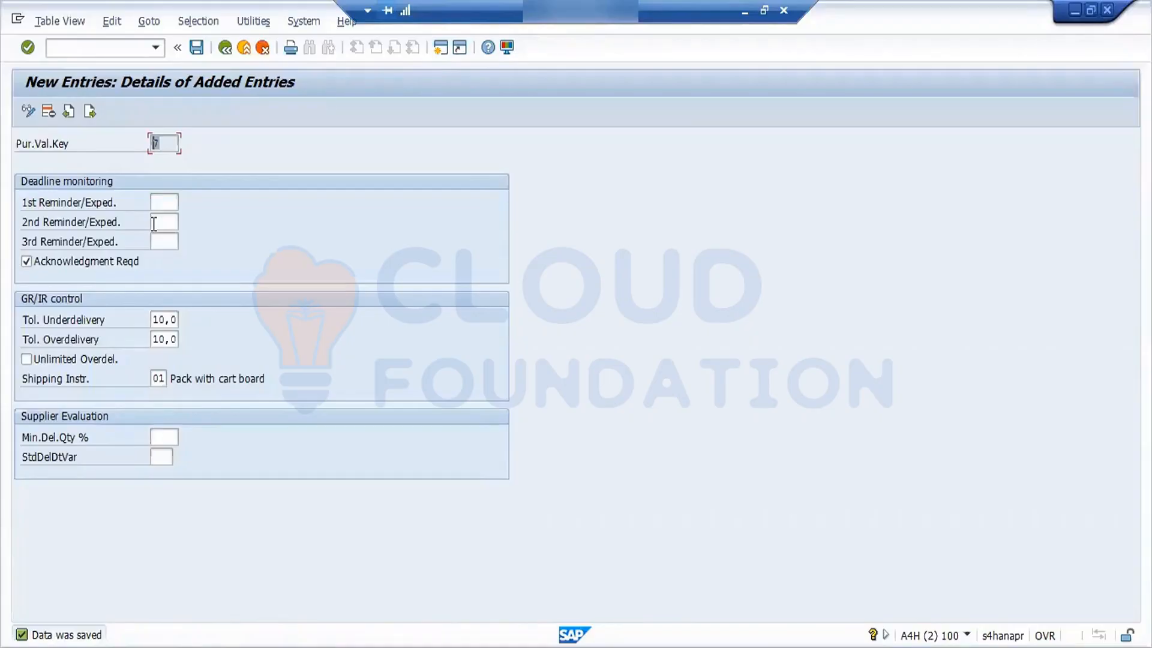
click(197, 47)
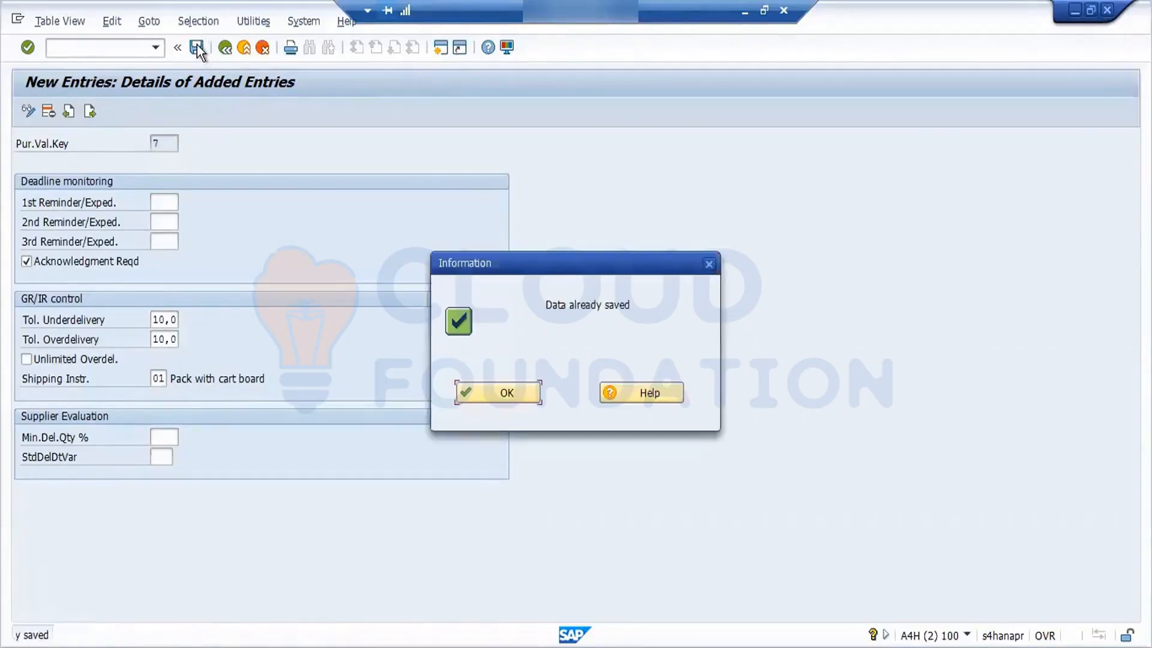
click(498, 393)
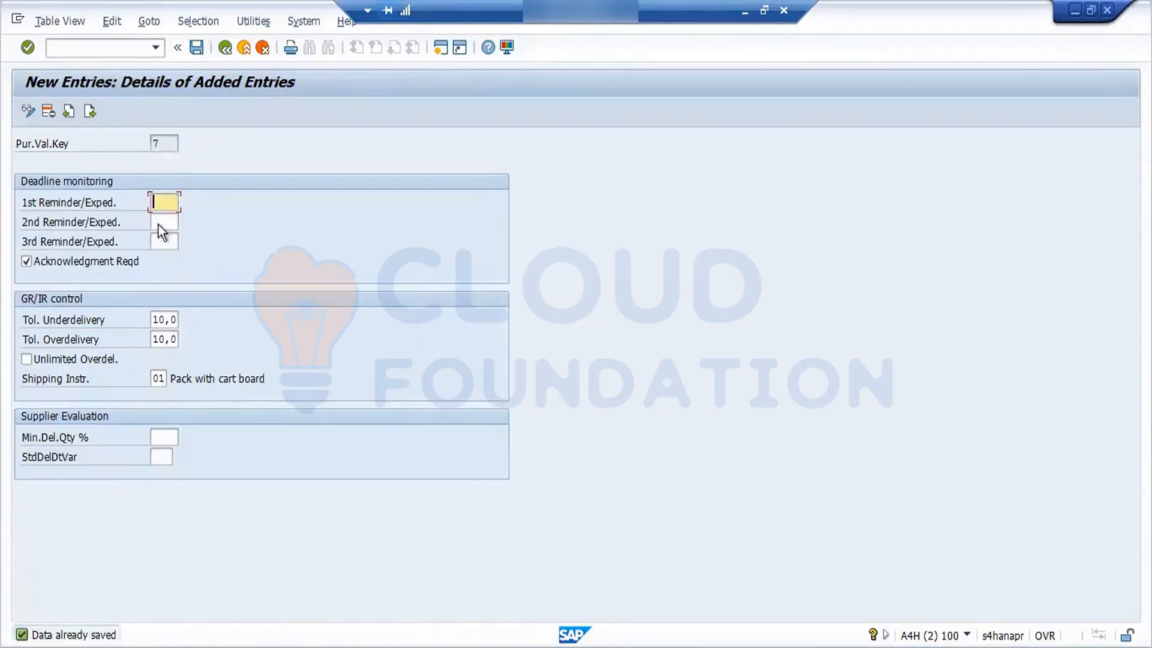
click(197, 53)
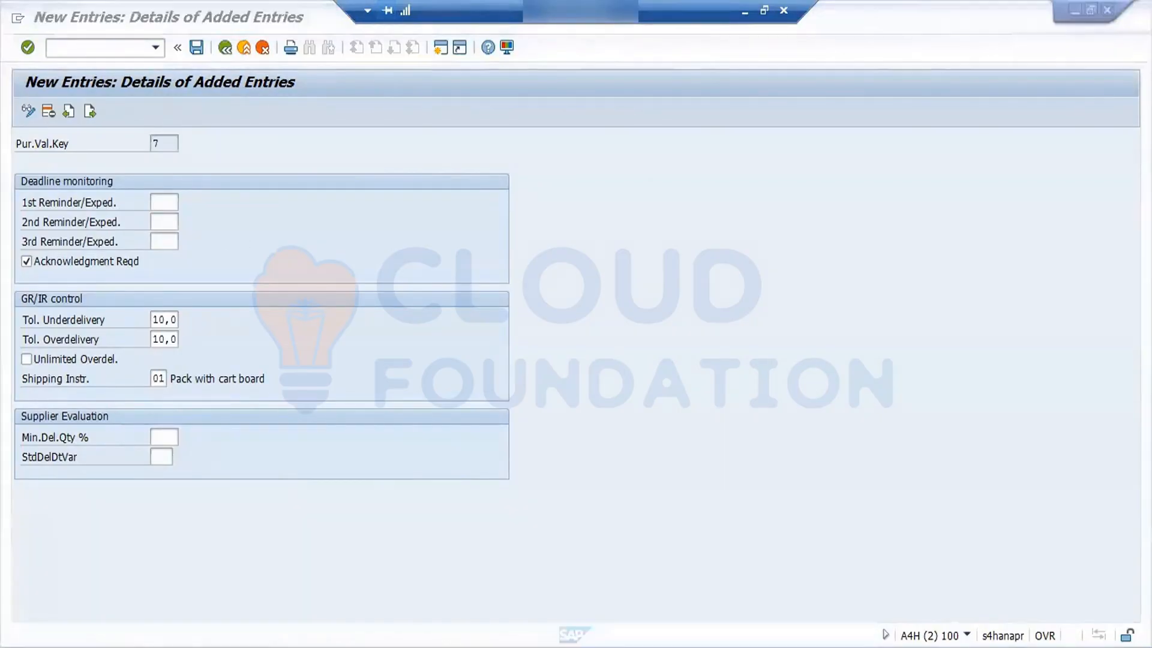
- Switch to the Word notes and add a sixth list line reading "6.Purchase Group" below the purchase value key line
click(273, 646)
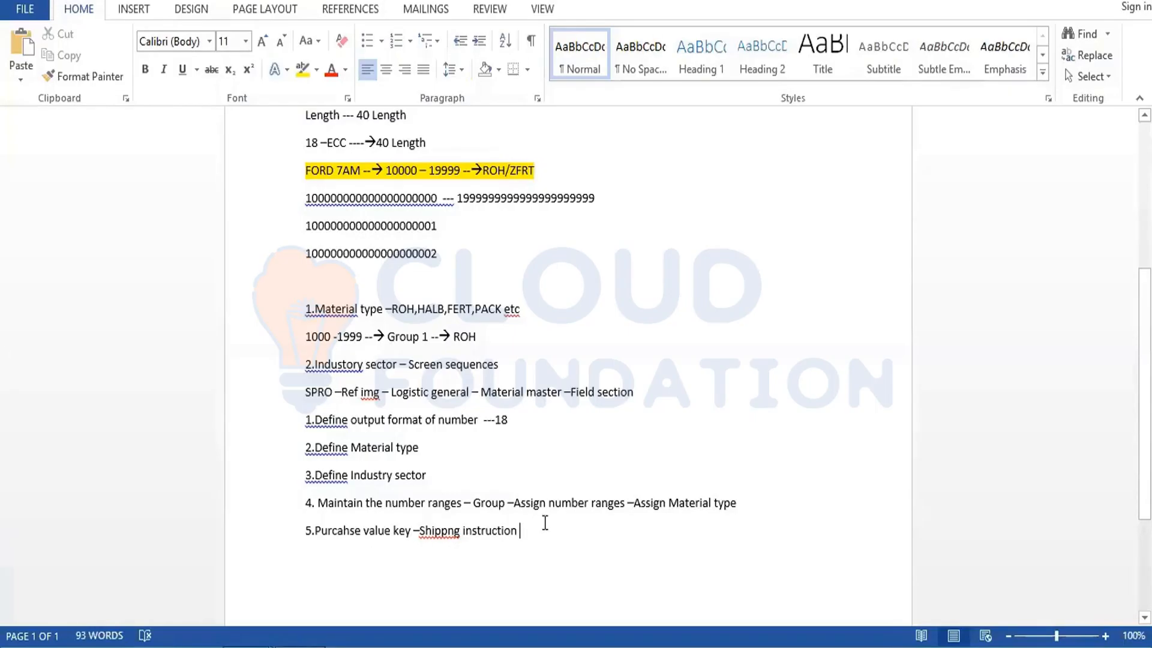
key(Return)
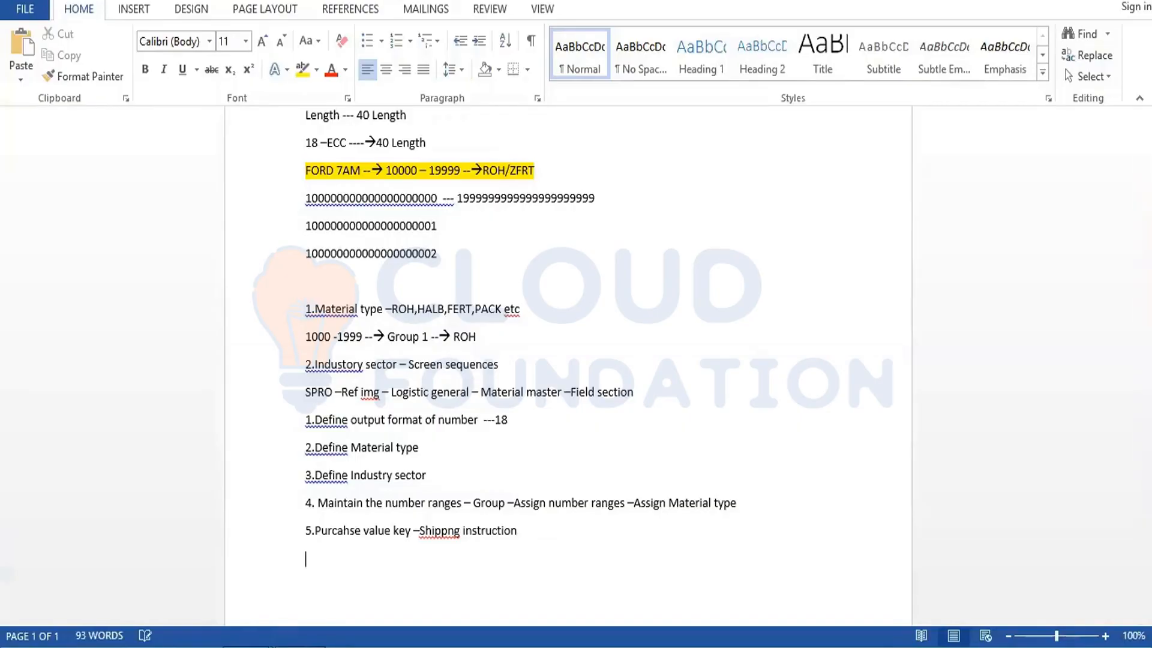
text(6.)
text(Pu)
text(rchase Va)
text(lue key)
key(BackSpace)
key(BackSpace)
key(BackSpace)
key(BackSpace)
key(BackSpace)
key(BackSpace)
key(BackSpace)
key(BackSpace)
key(BackSpace)
key(BackSpace)
key(BackSpace)
key(BackSpace)
key(BackSpace)
key(BackSpace)
key(BackSpace)
text(chase Group)
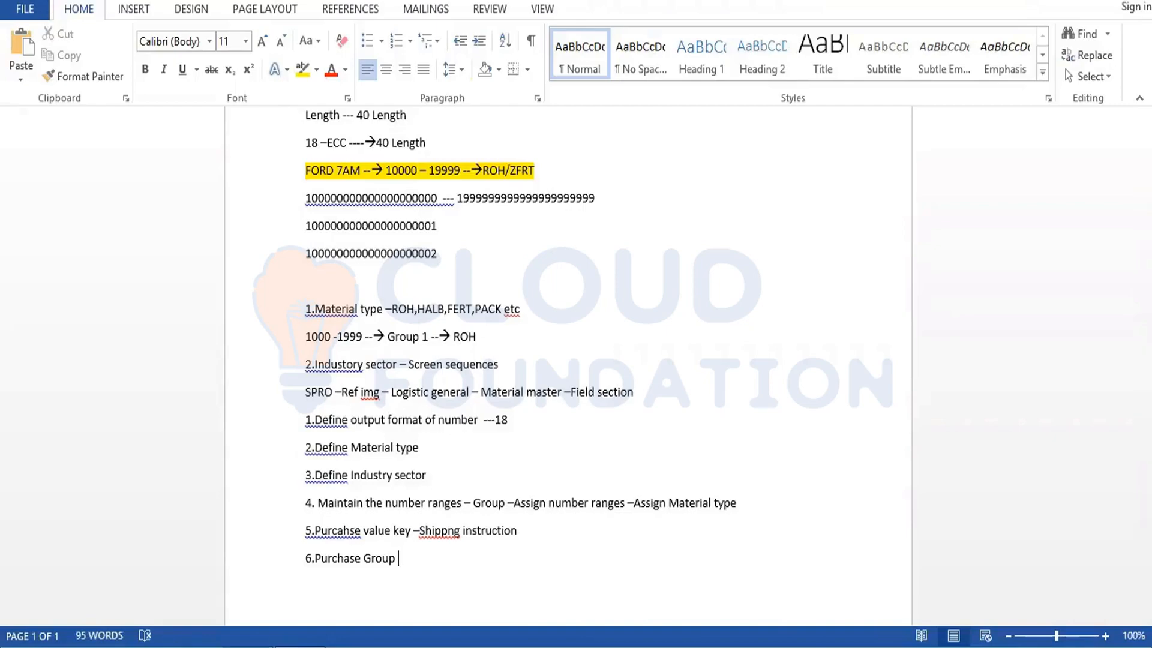
- Switch back to SAP, leave the purchasing value key entries and collapse the Material Master node in the IMG
click(316, 610)
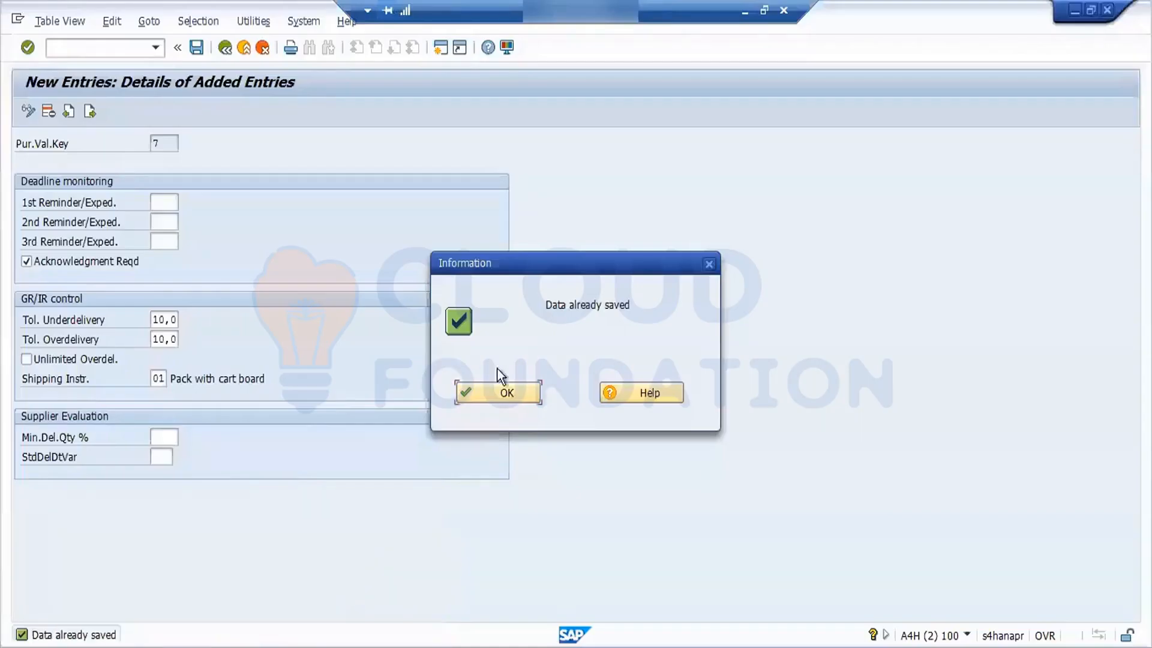
click(511, 391)
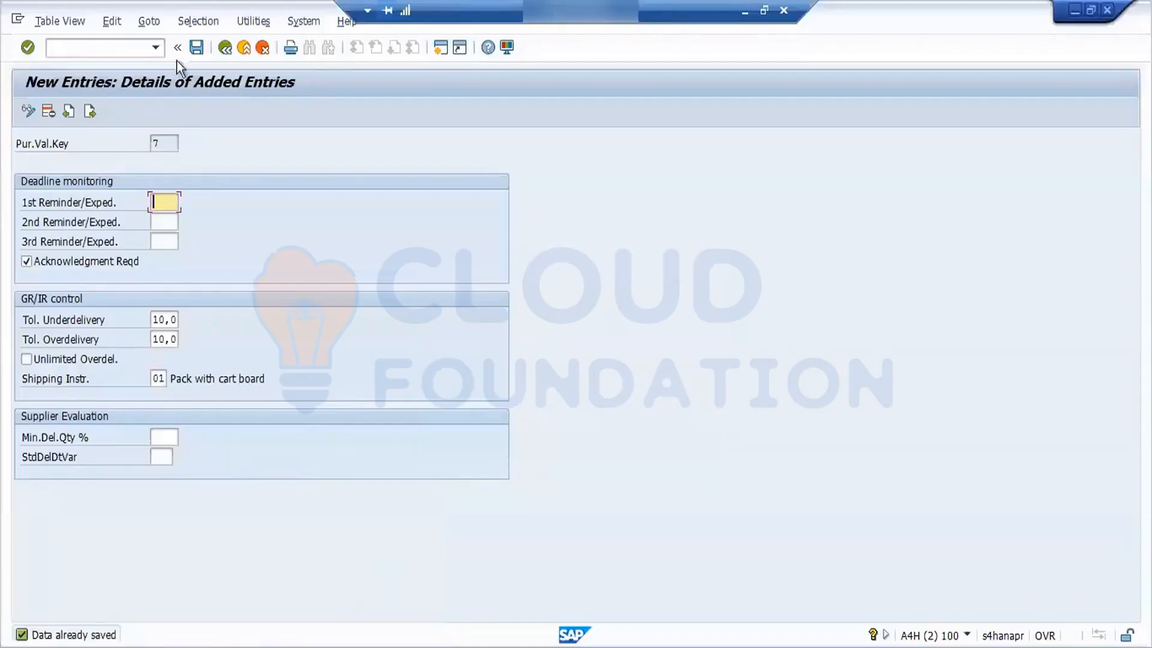
click(225, 48)
click(225, 48)
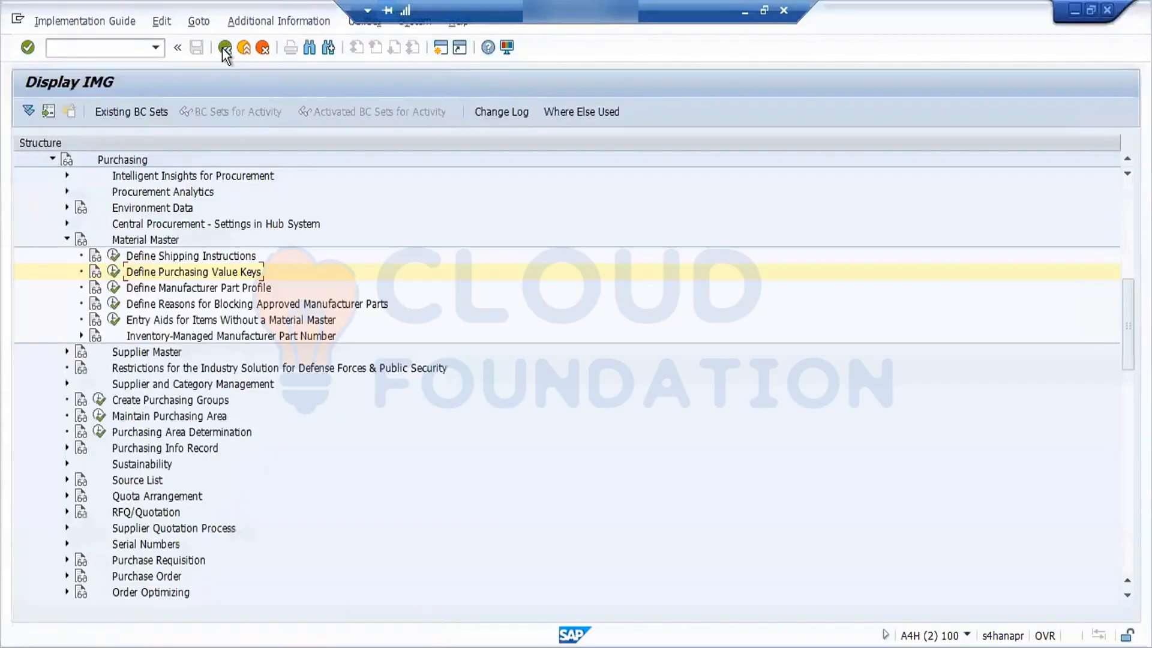
click(67, 239)
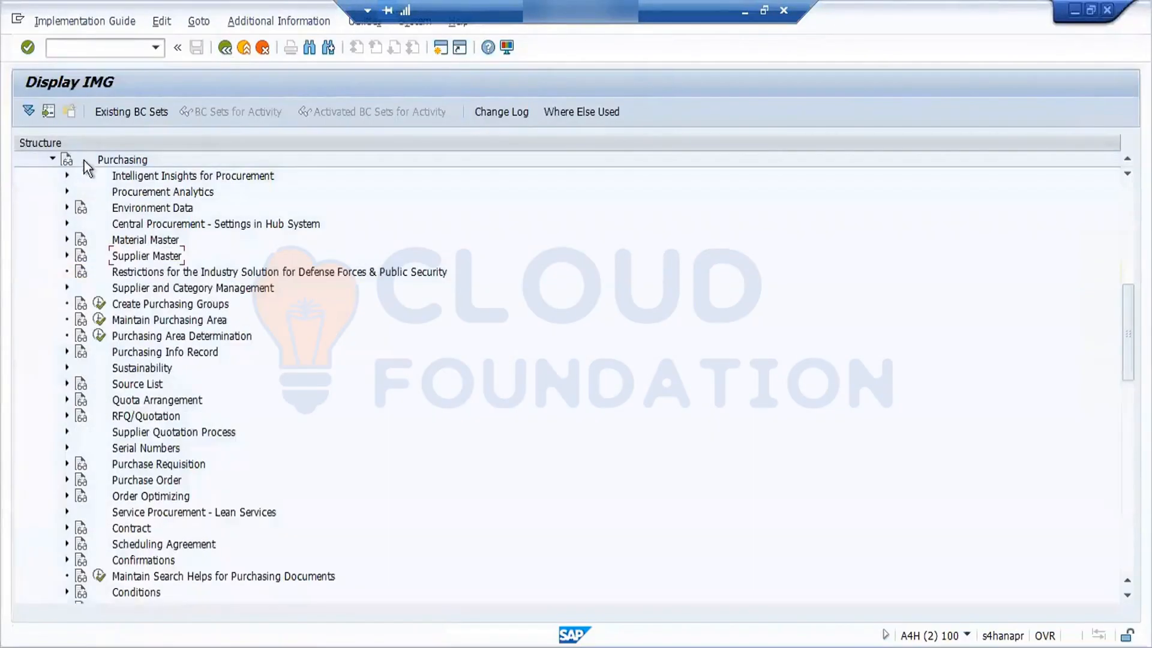
- Open Create Purchasing Groups and add a new entry with purchasing group FOR and description "Ford Purchase Grou"
click(100, 304)
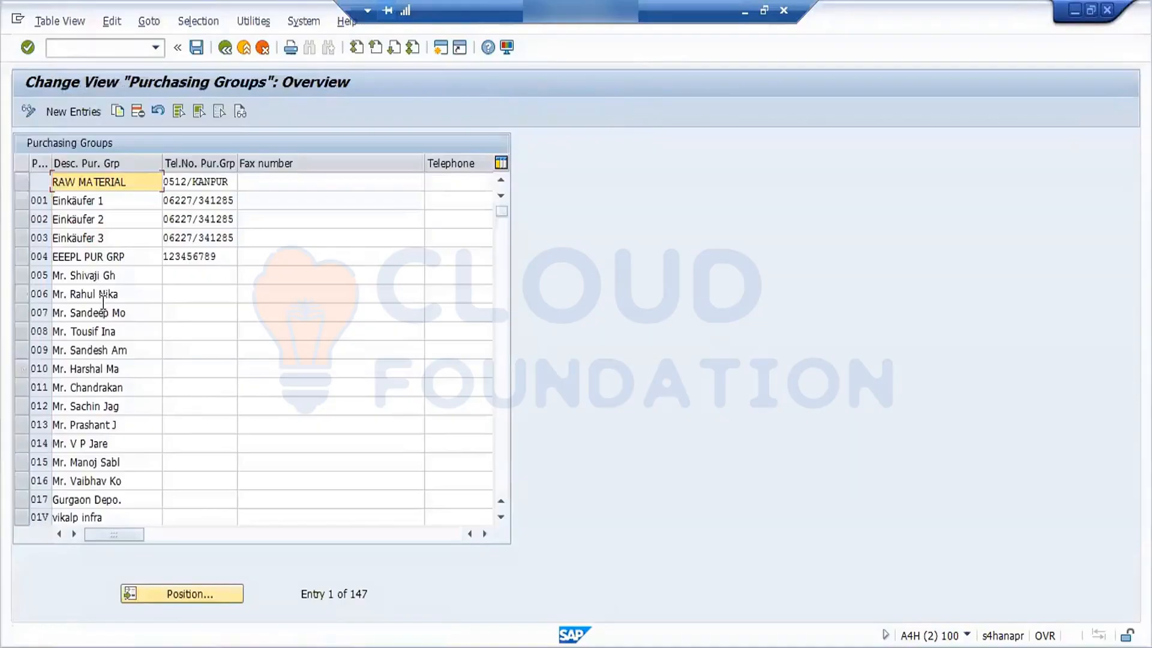
click(85, 109)
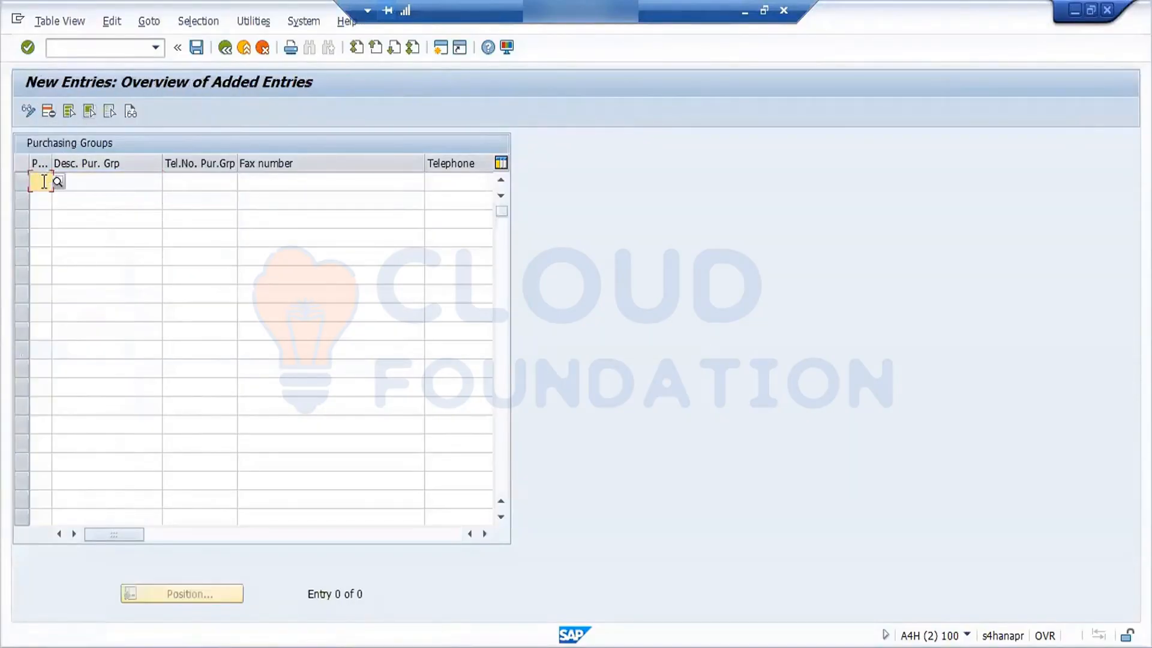
click(44, 182)
text(for)
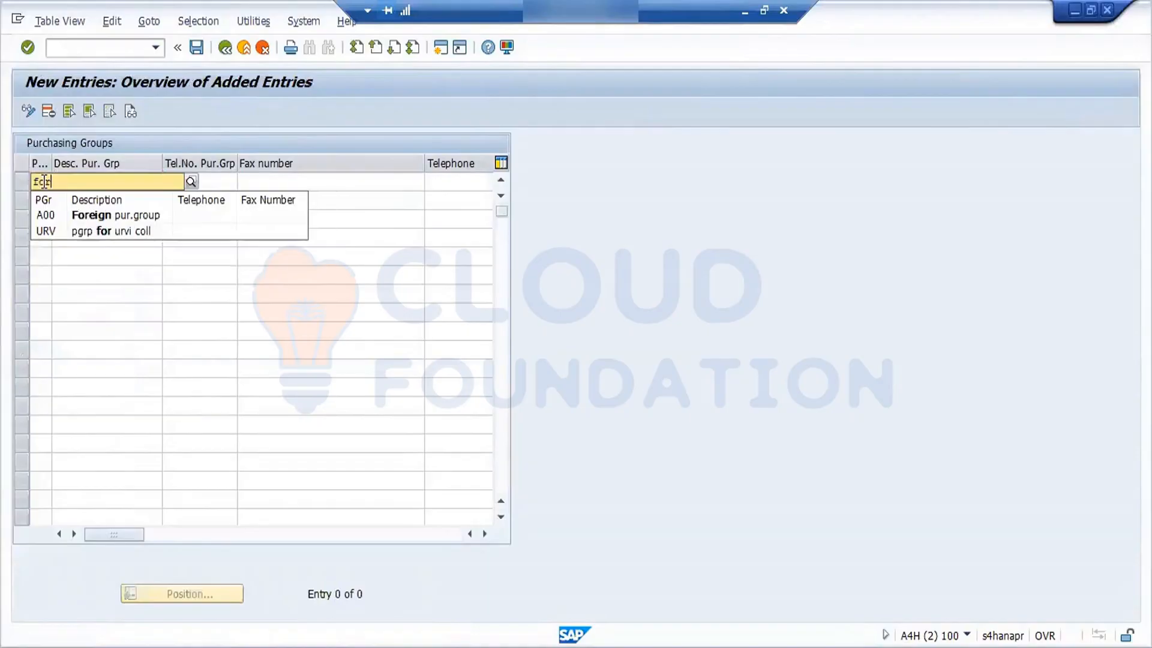
key(Tab)
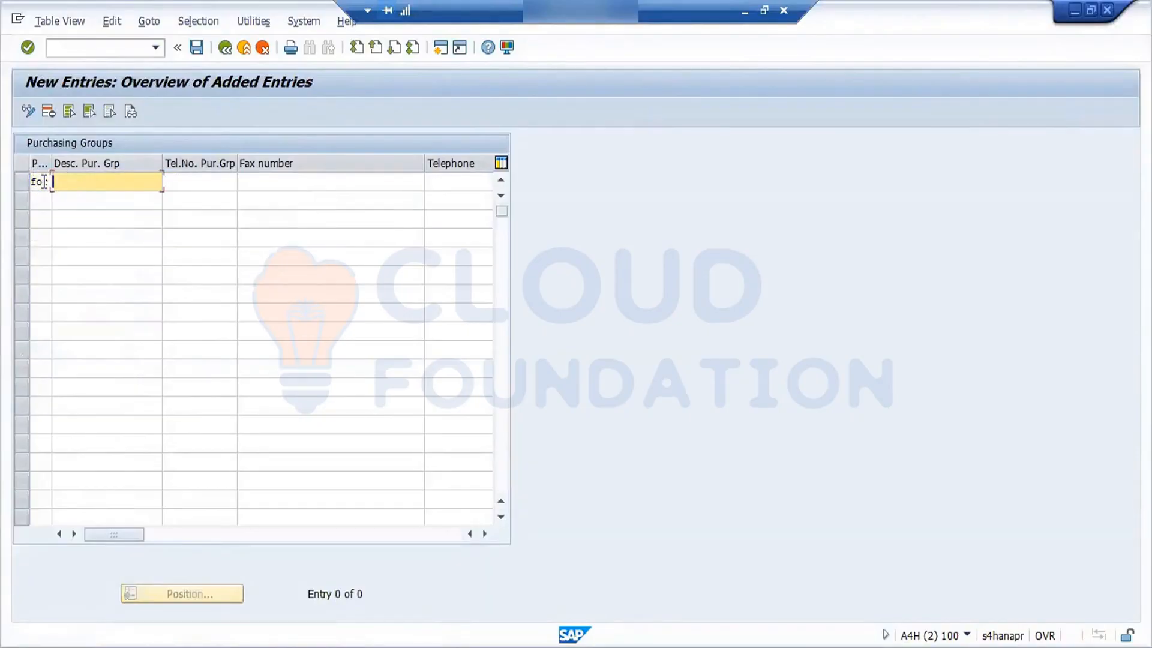
text(Ford Purchase Grou)
key(Return)
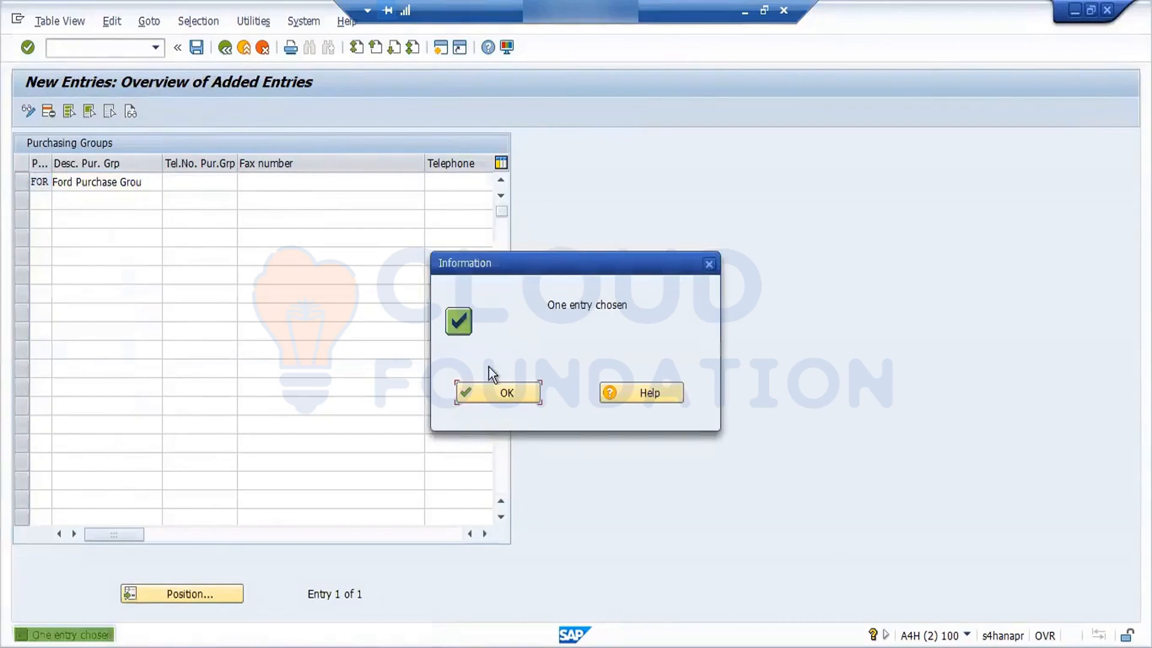
click(509, 390)
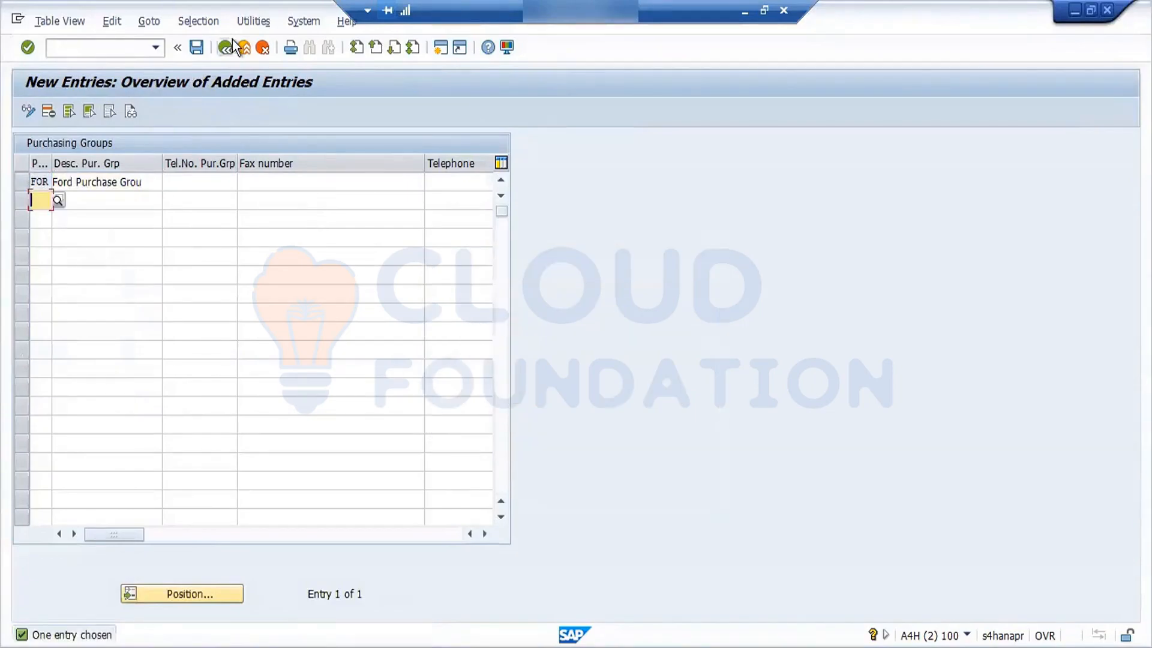
- Save purchasing group FOR under the proposed customizing request "MM: BIO FORMULATION TR 7AM"
click(198, 48)
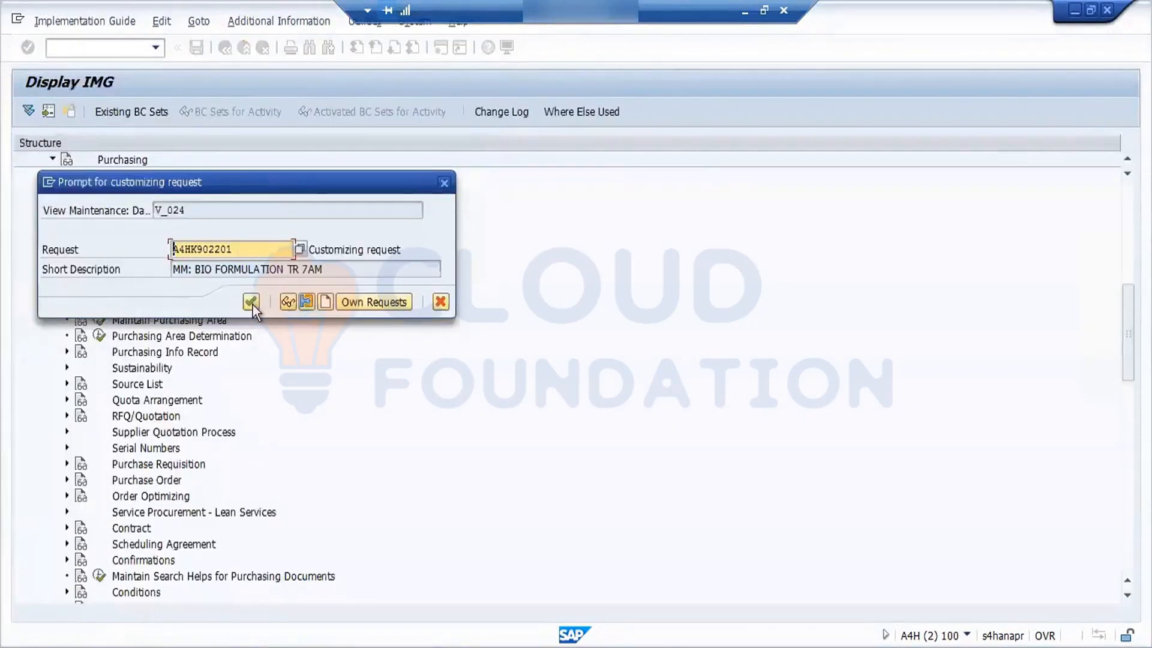
click(252, 302)
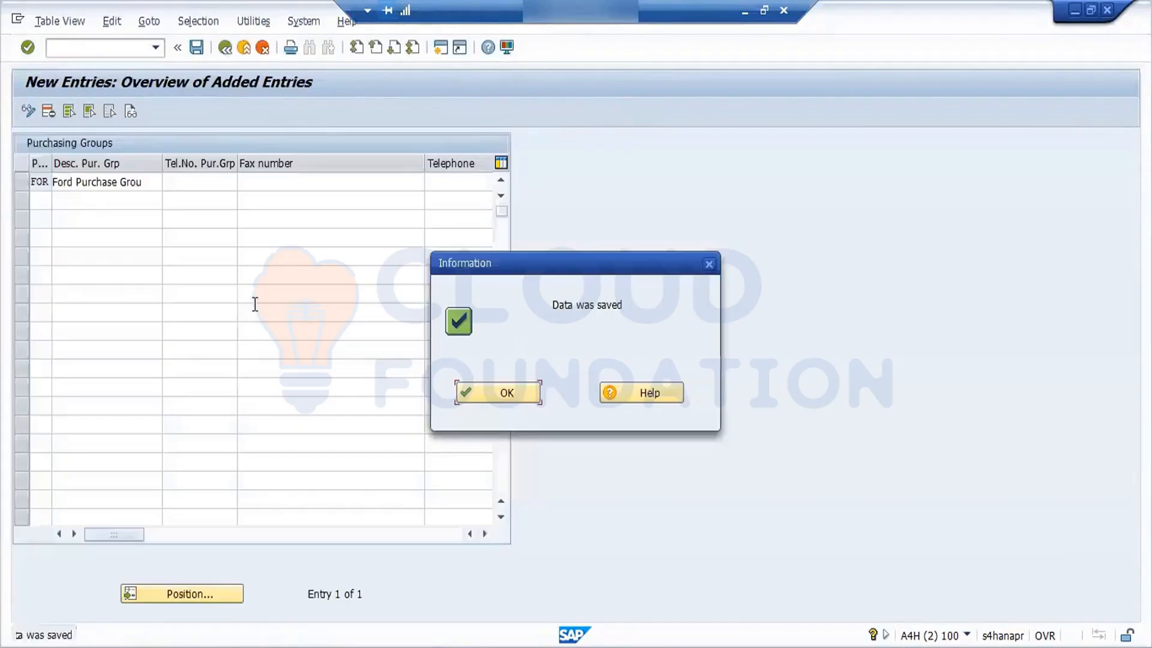
click(506, 394)
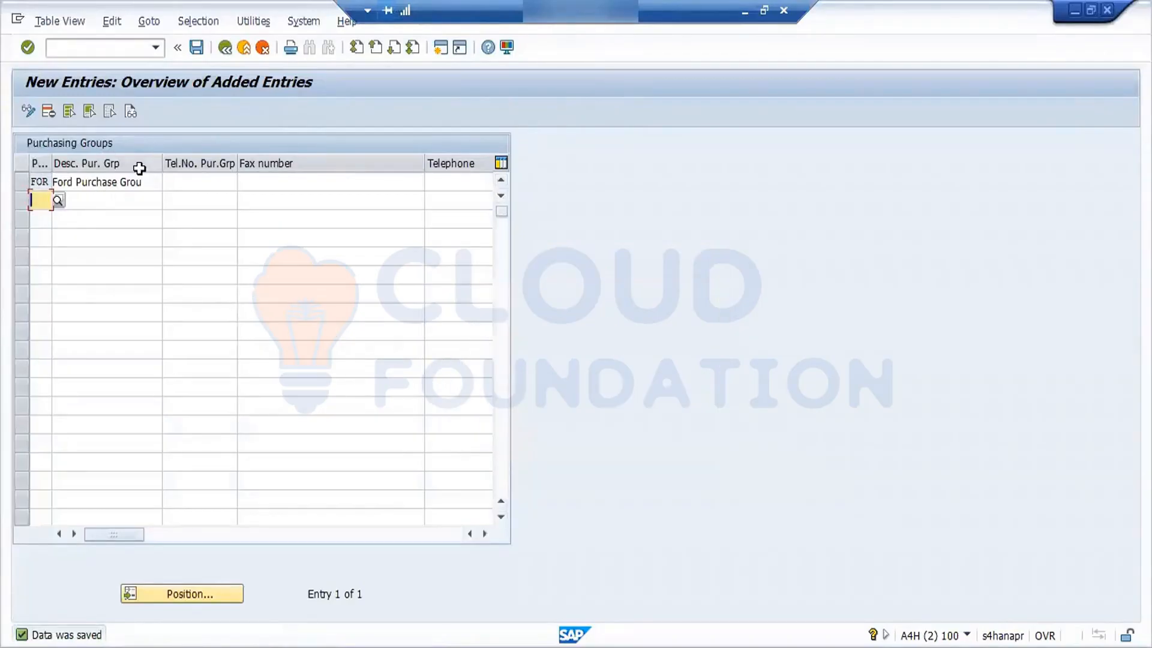
- Return to the purchasing groups overview, save once more and go back to the IMG structure
click(224, 48)
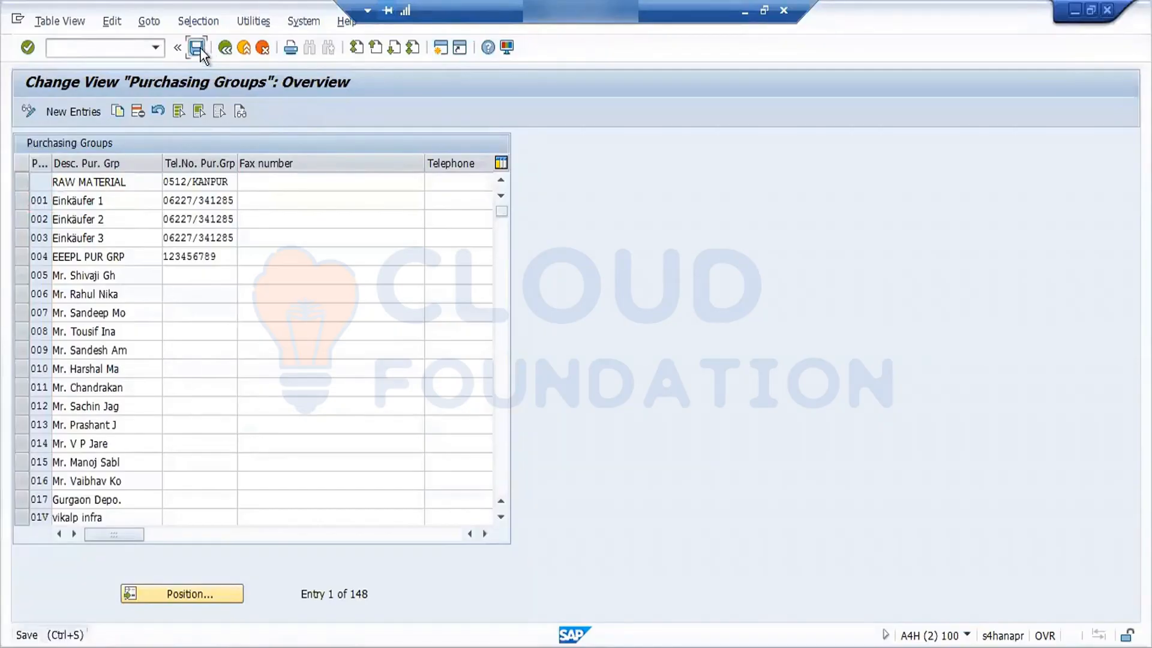
click(200, 48)
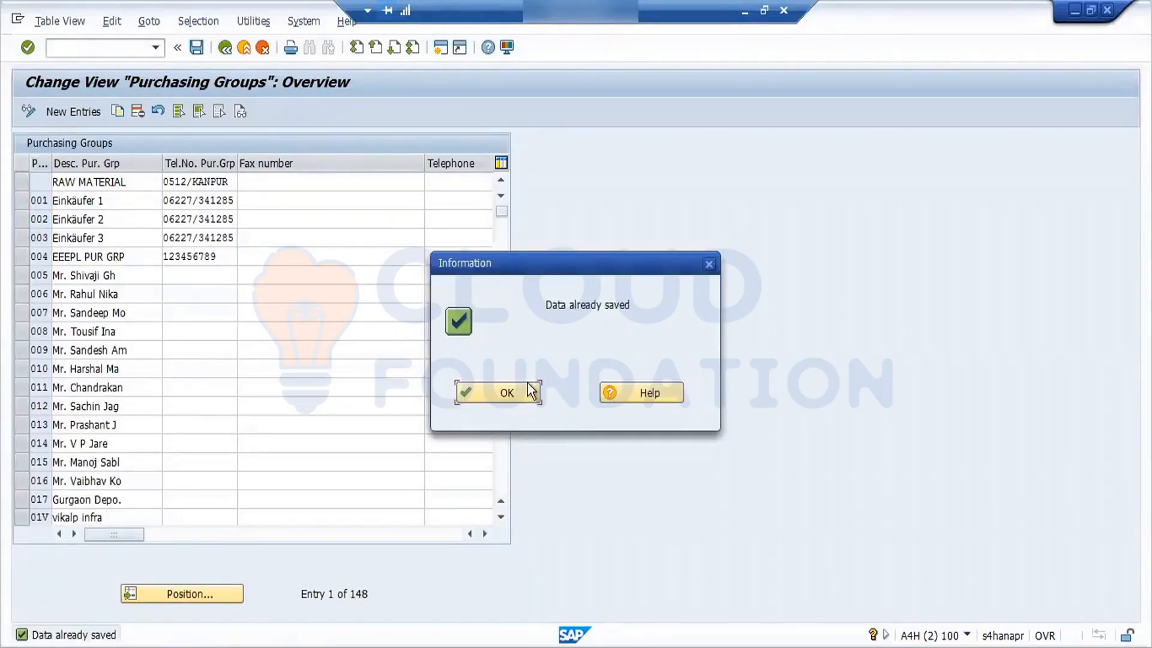
click(503, 392)
click(225, 47)
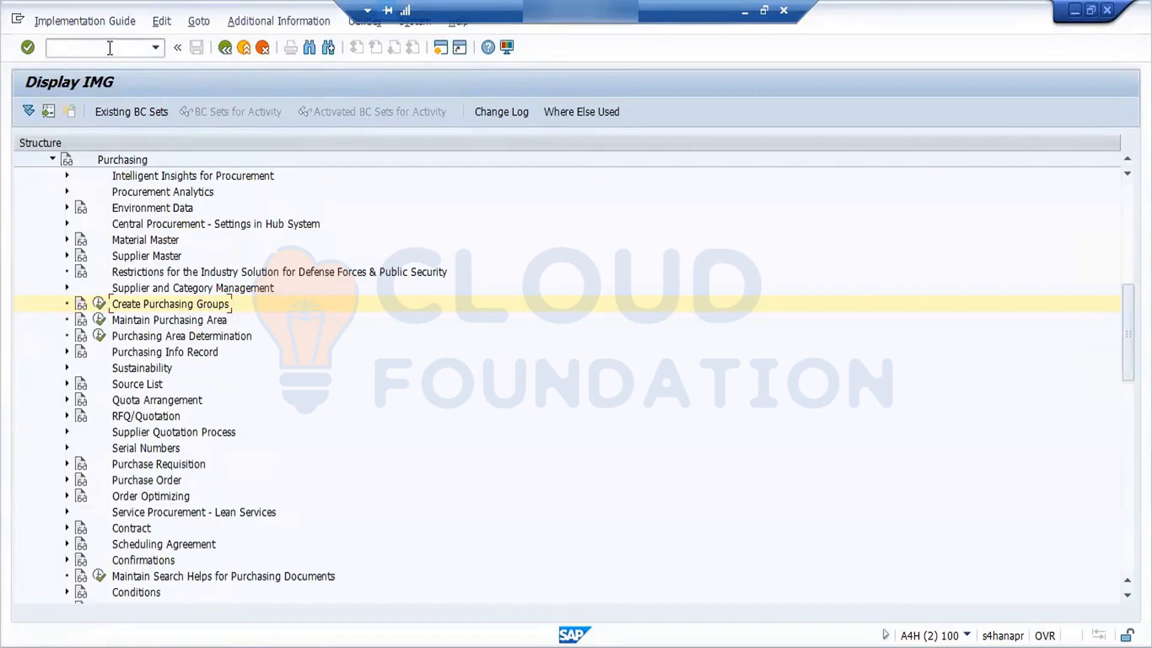
- End the current transaction, start transaction SPRO and open the SAP Reference IMG
text(/n)
key(Return)
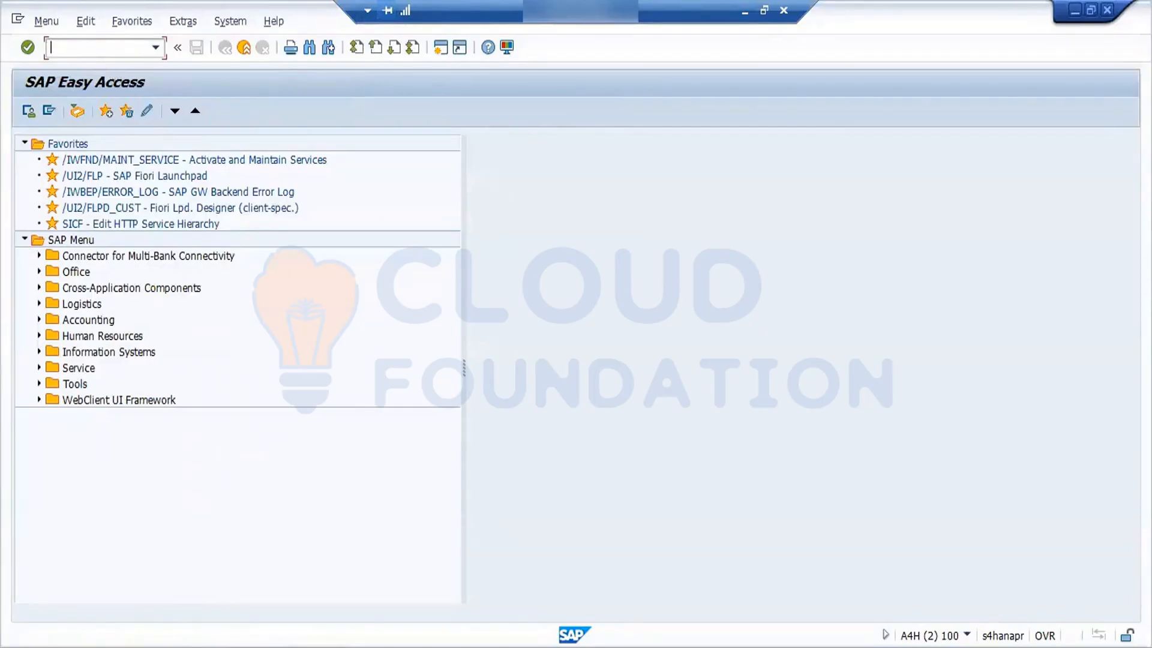
text(spro)
key(Return)
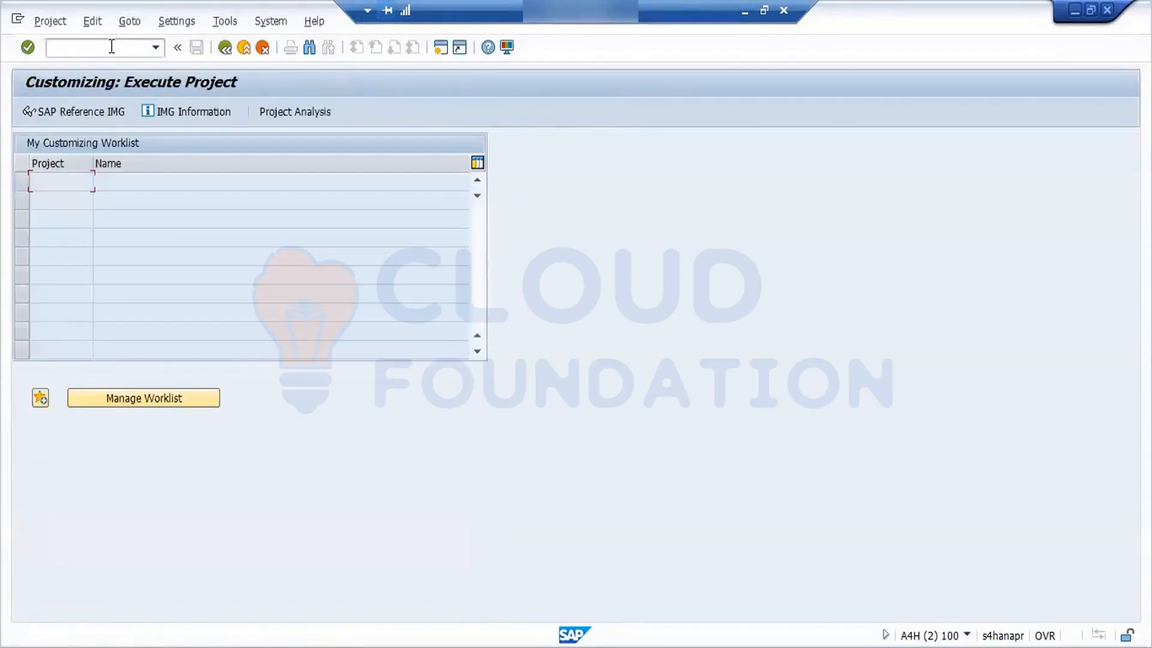
click(89, 119)
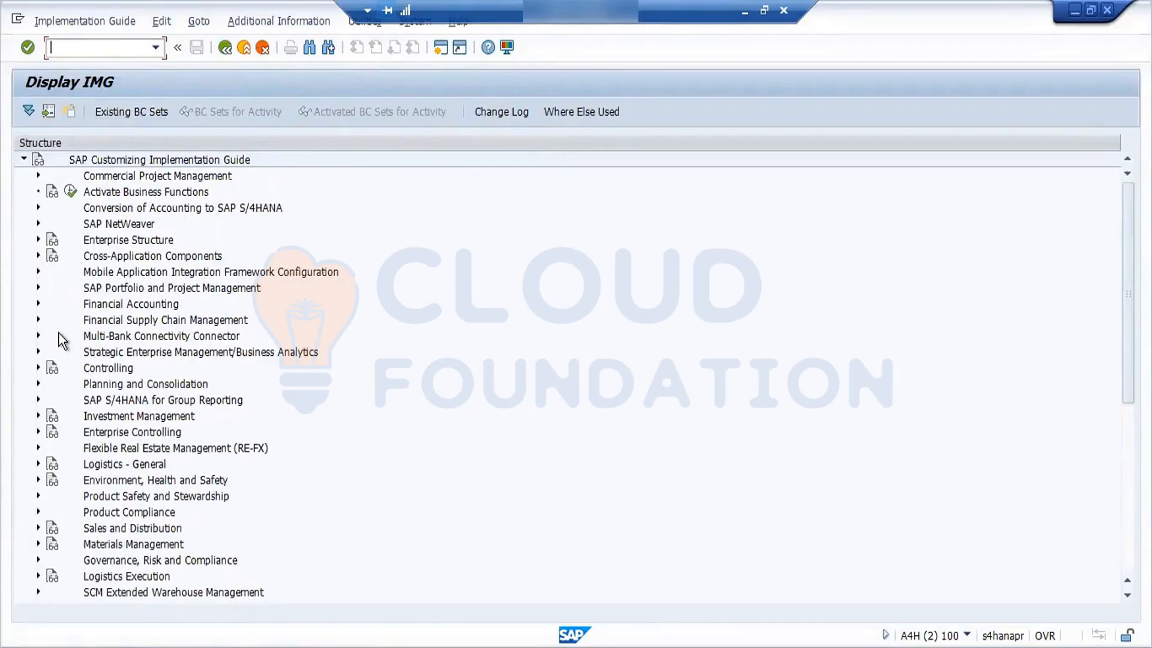
- Open Define Material Groups in the IMG under Logistics - General, Material Master, Settings for Key Fields
click(37, 464)
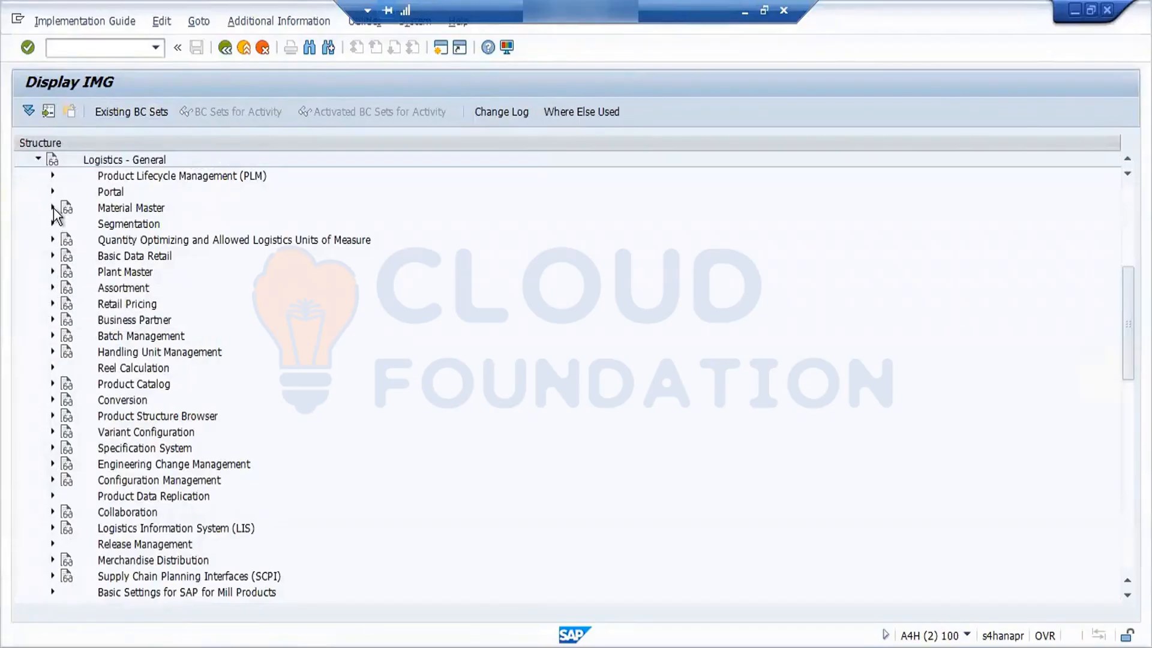
click(53, 208)
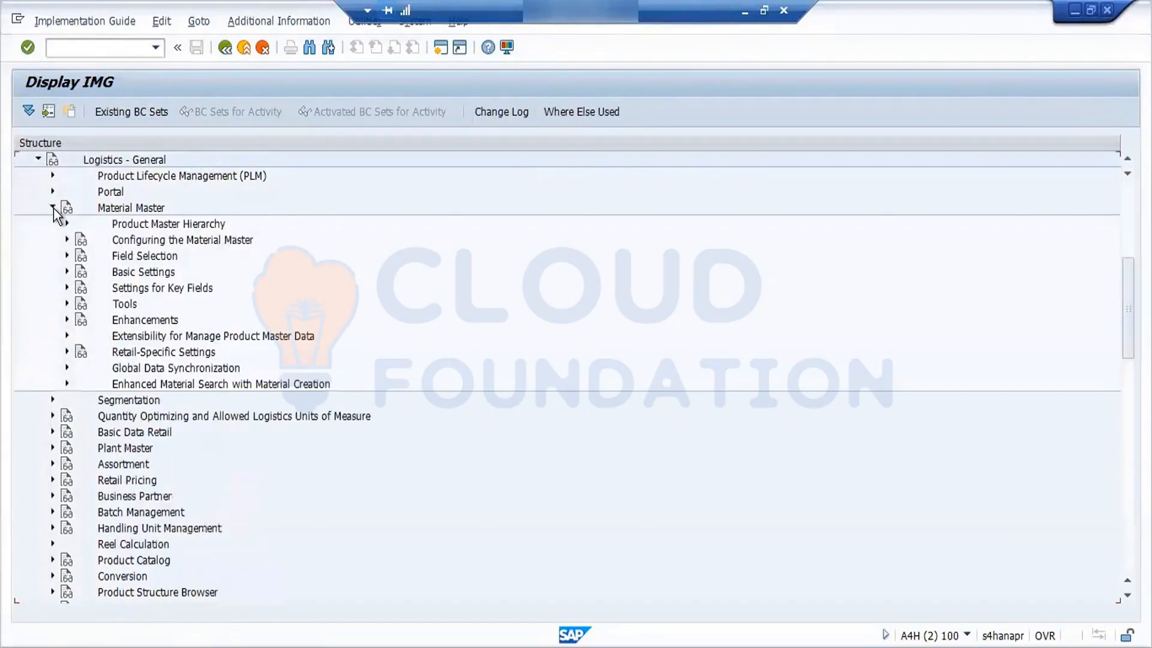
click(67, 287)
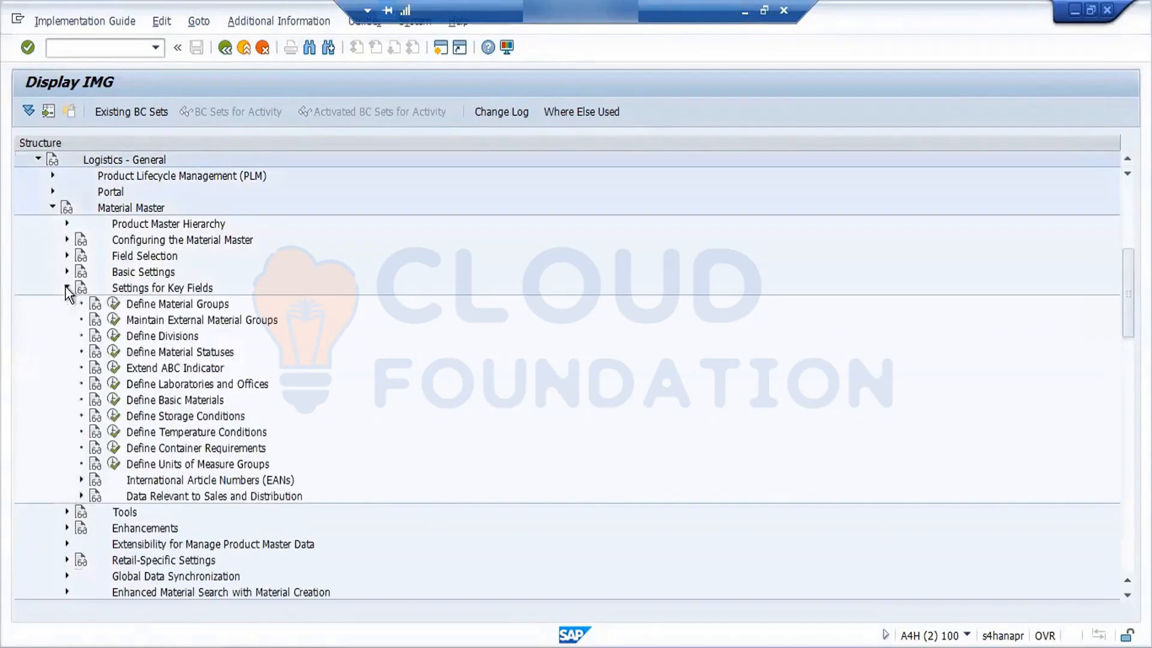
click(114, 304)
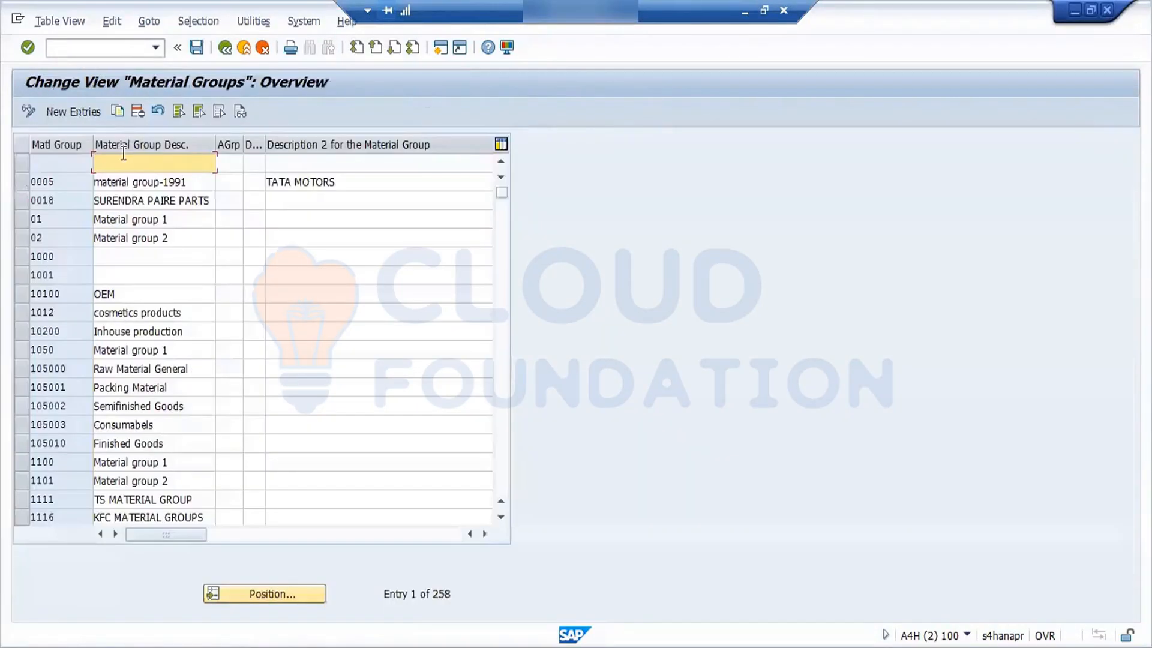
- Add a new material group entry FSTEEL with the description "Ford steell" and validate it
click(80, 114)
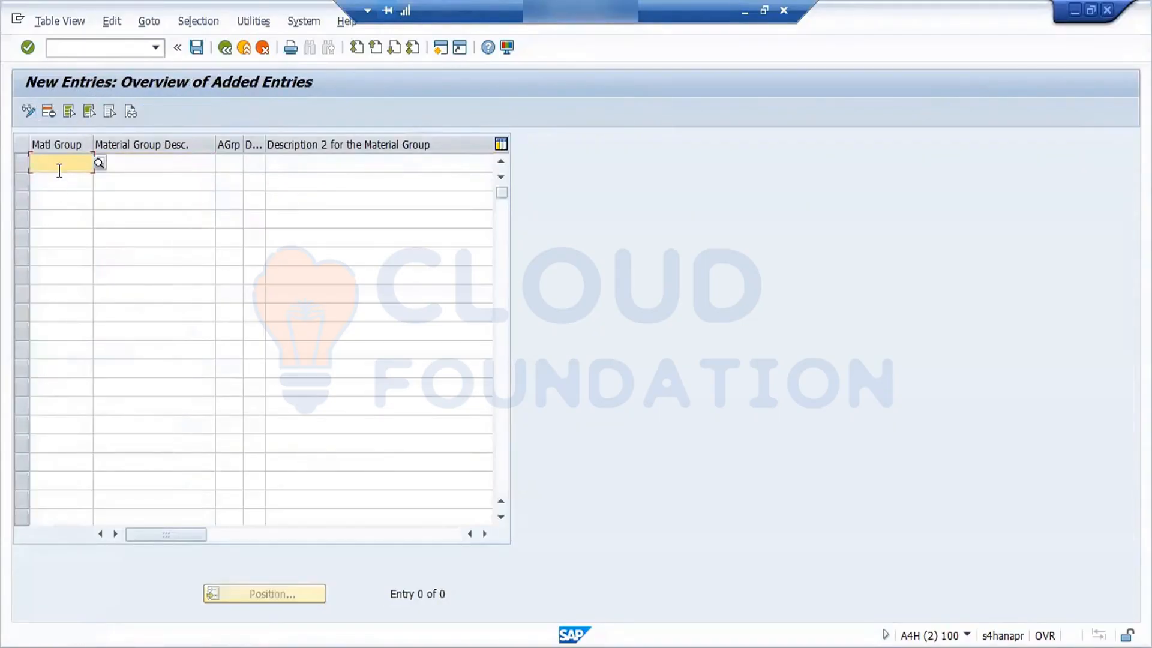
text(s)
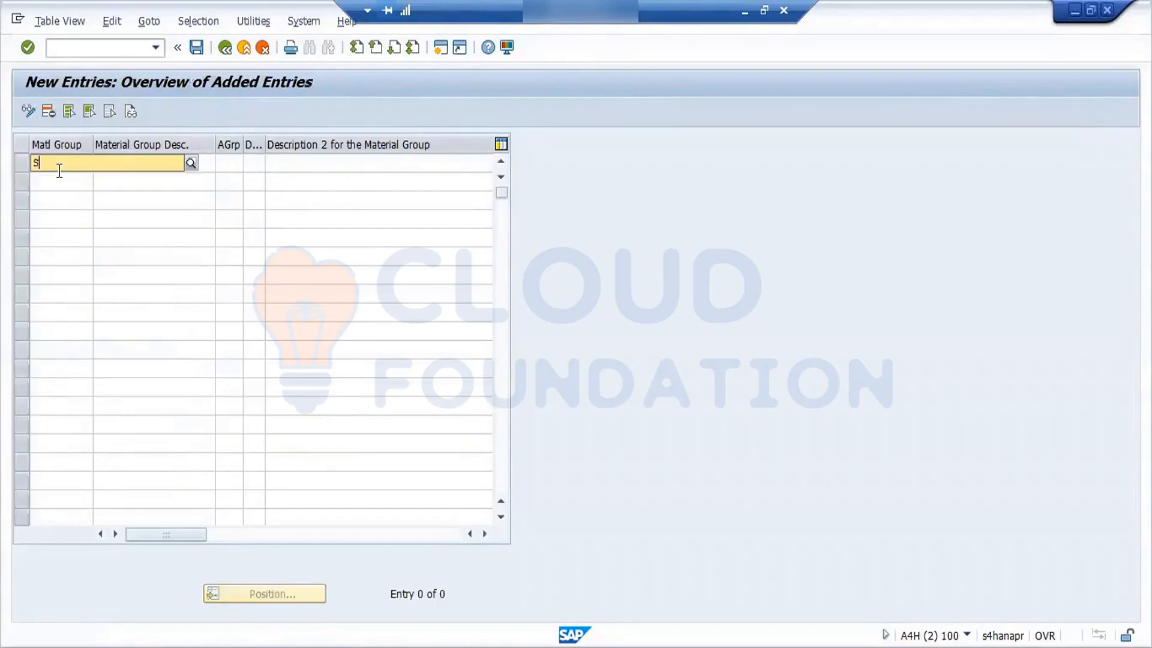
key(BackSpace)
text(fsteel)
key(Tab)
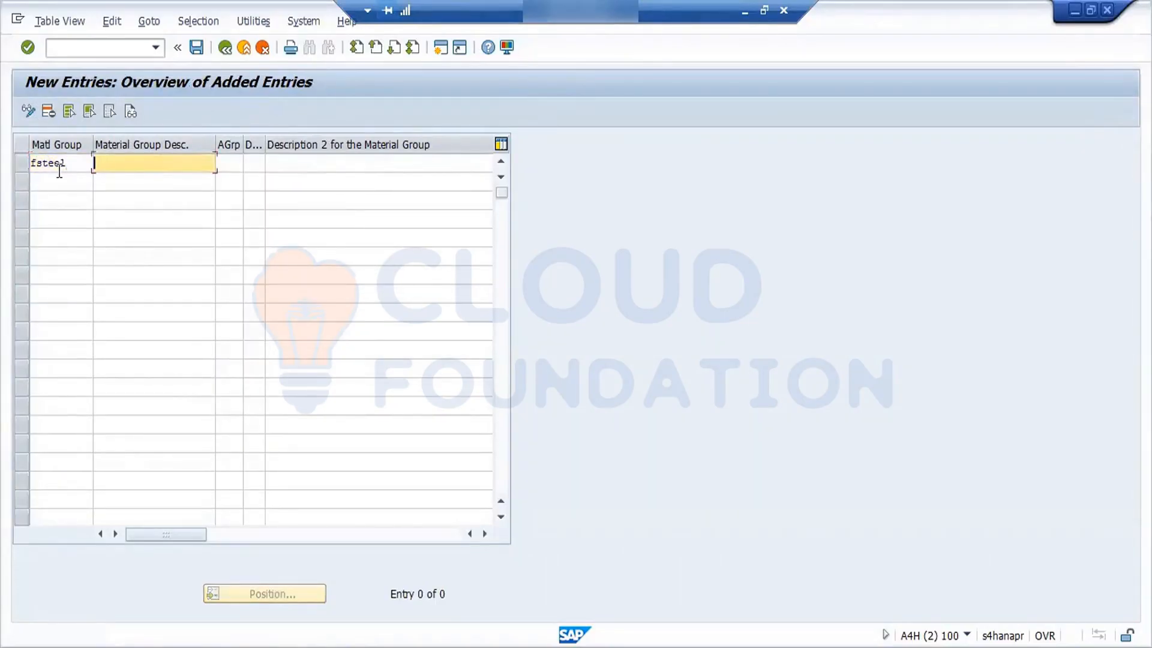
text(Ford steell)
key(Return)
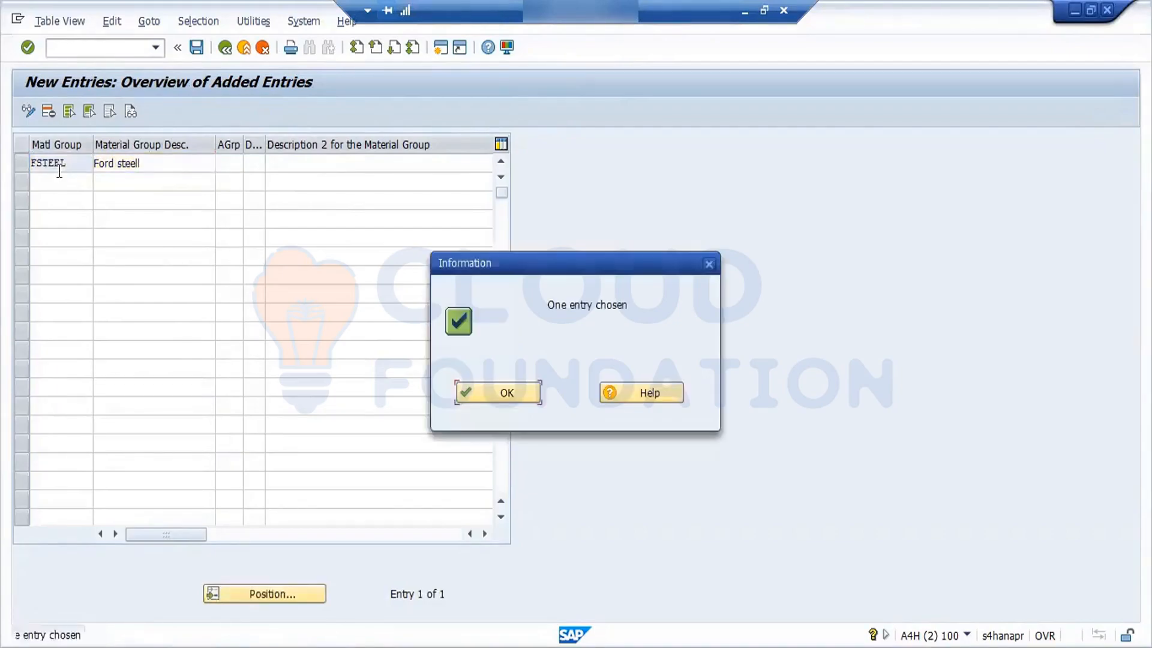
click(514, 396)
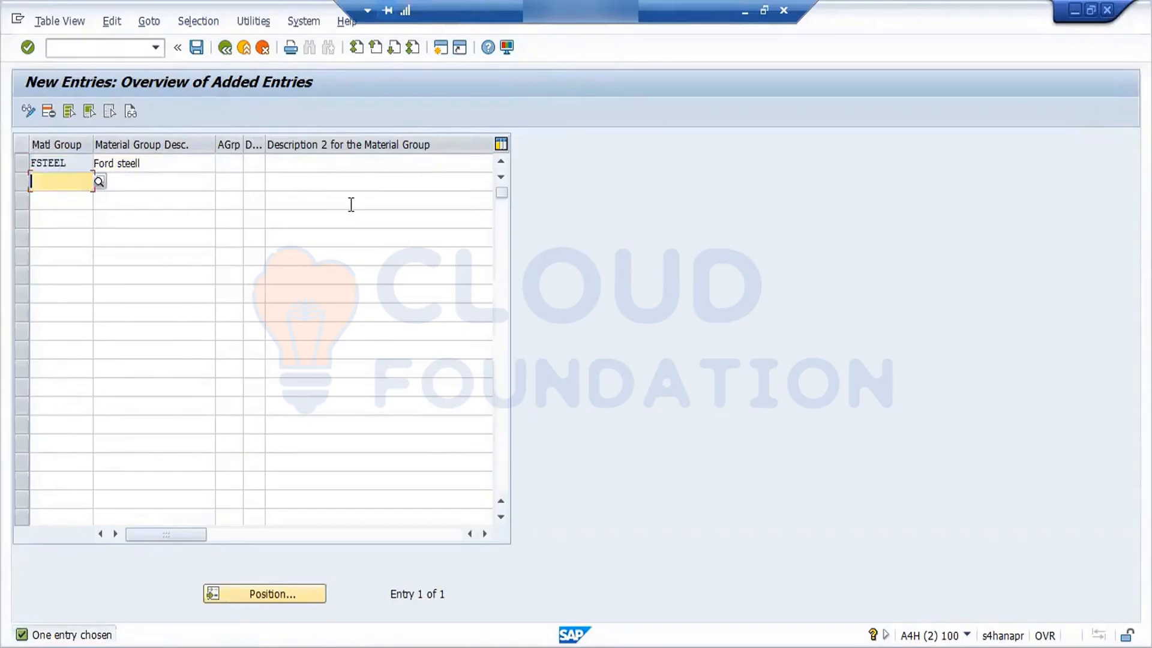
- Save material group FSTEEL under the proposed customizing request "MM: BIO FORMULATION TR 7AM"
click(197, 48)
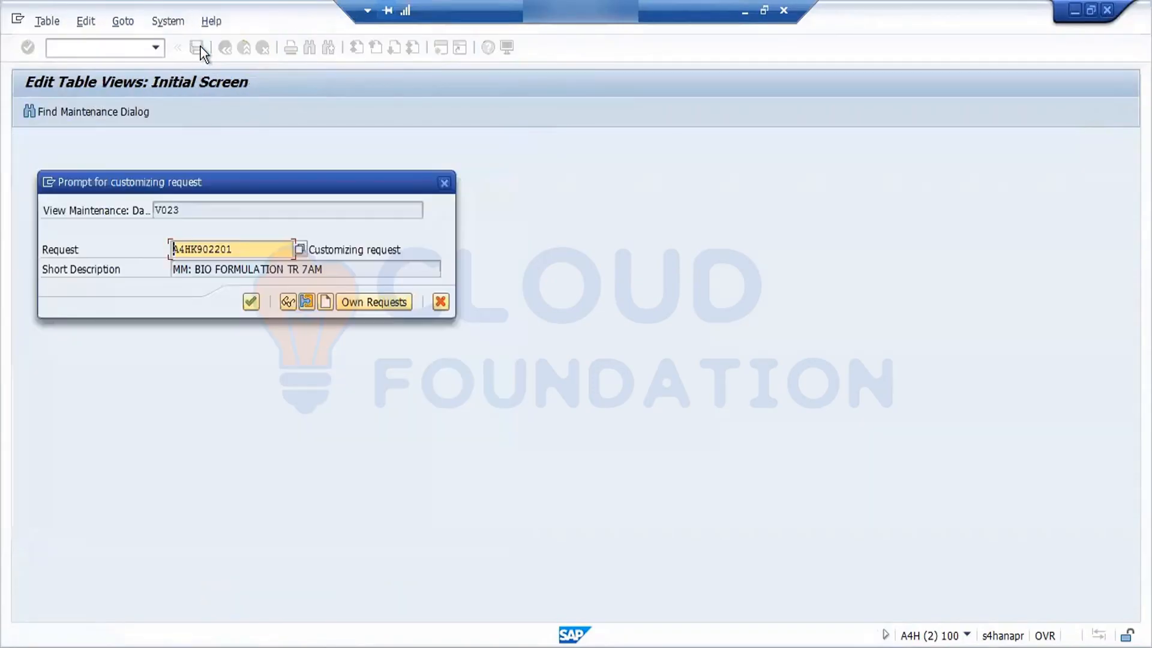
click(250, 302)
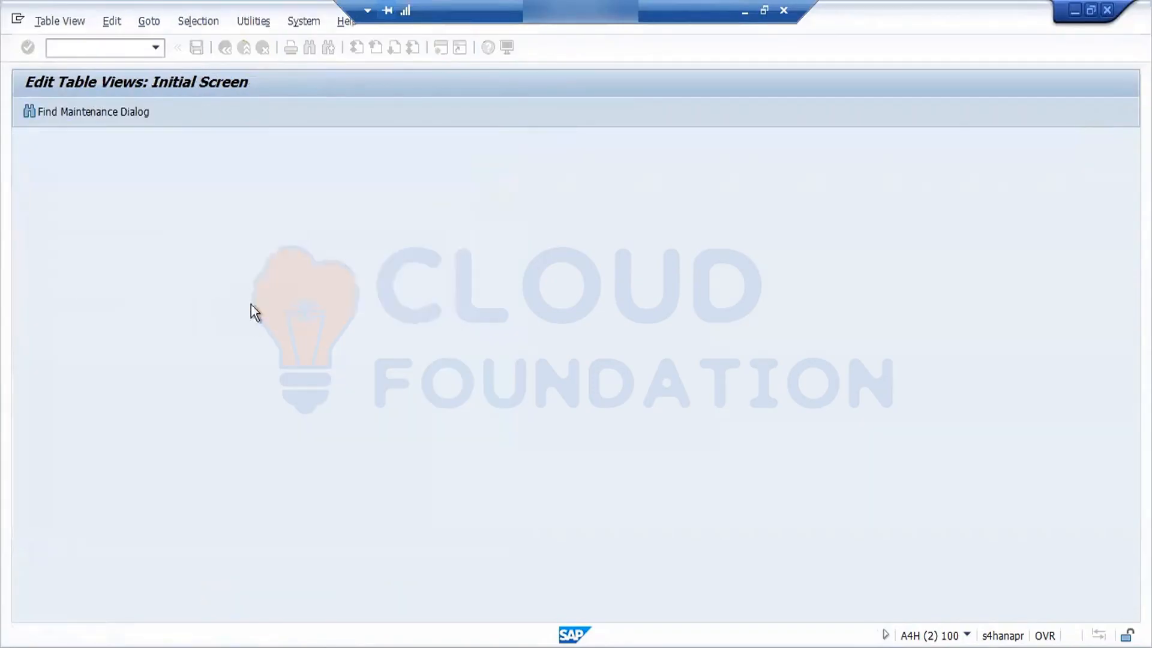
click(505, 392)
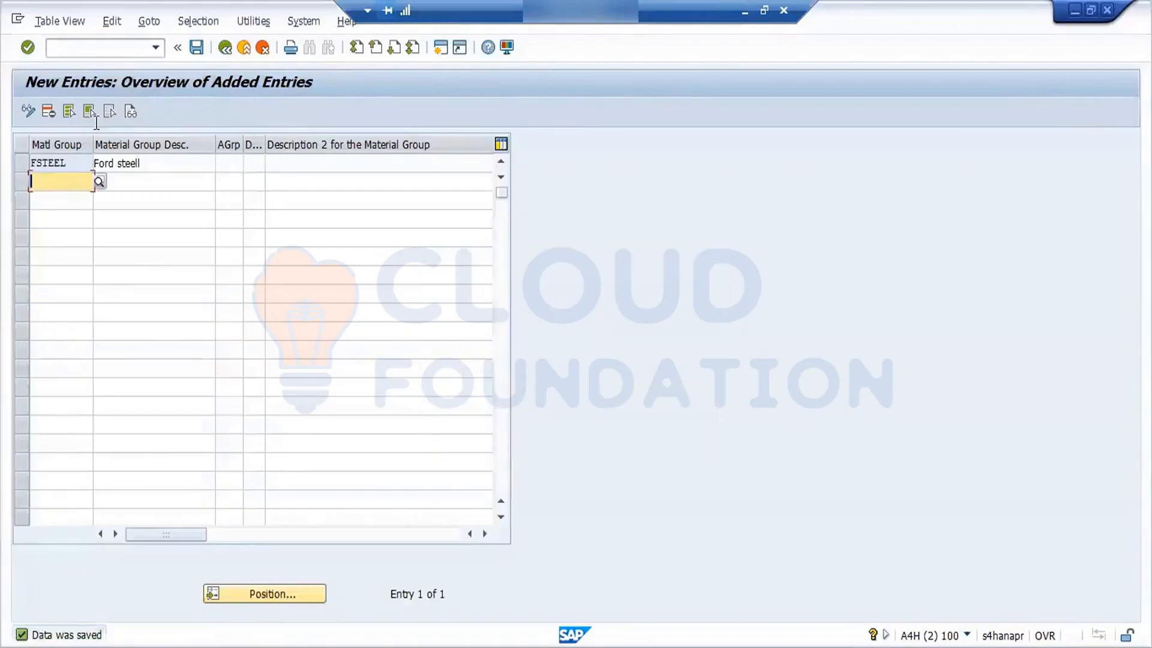
- Select the FSTEEL description, save the entry once more and return to the material groups overview
click(165, 163)
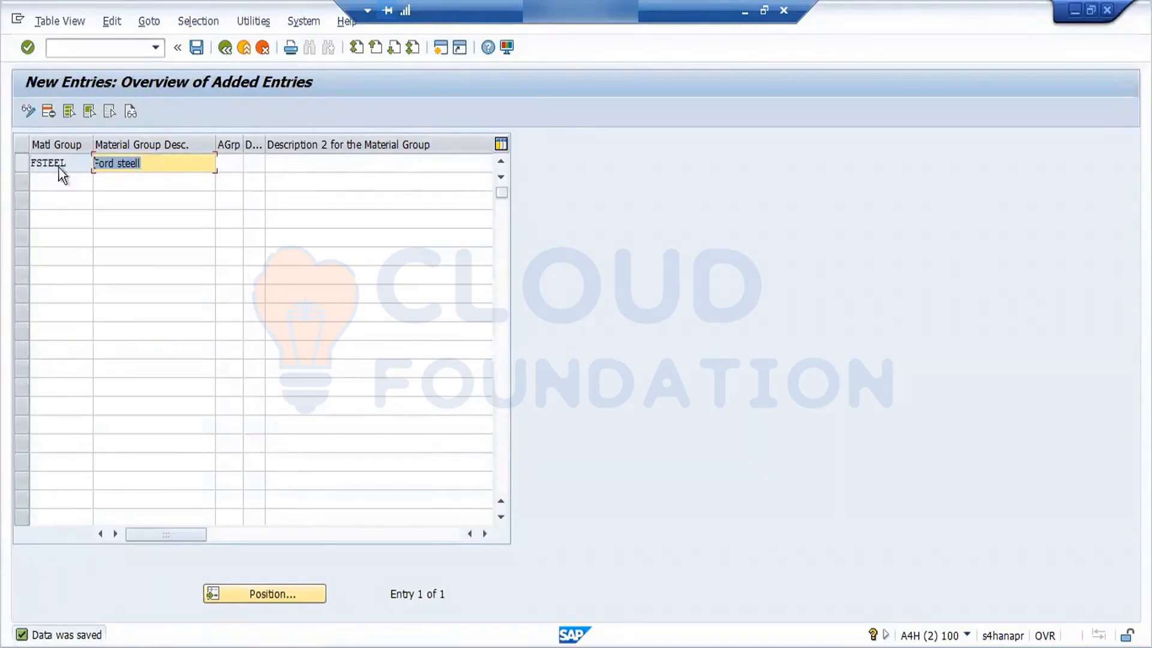
click(197, 51)
click(498, 393)
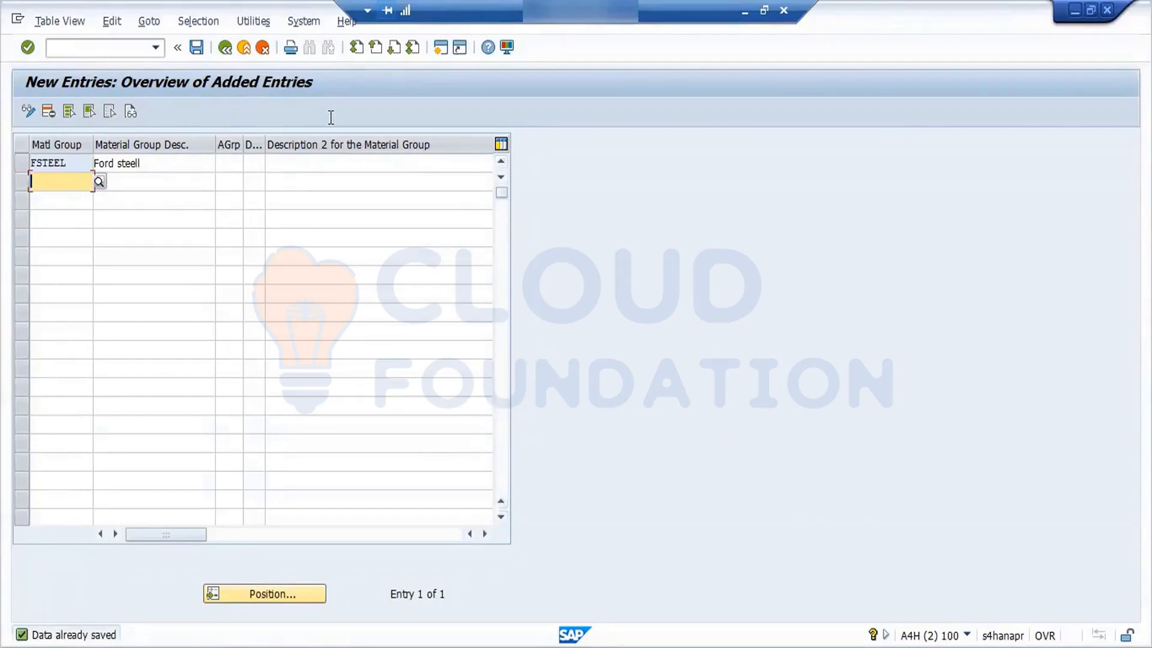
click(225, 48)
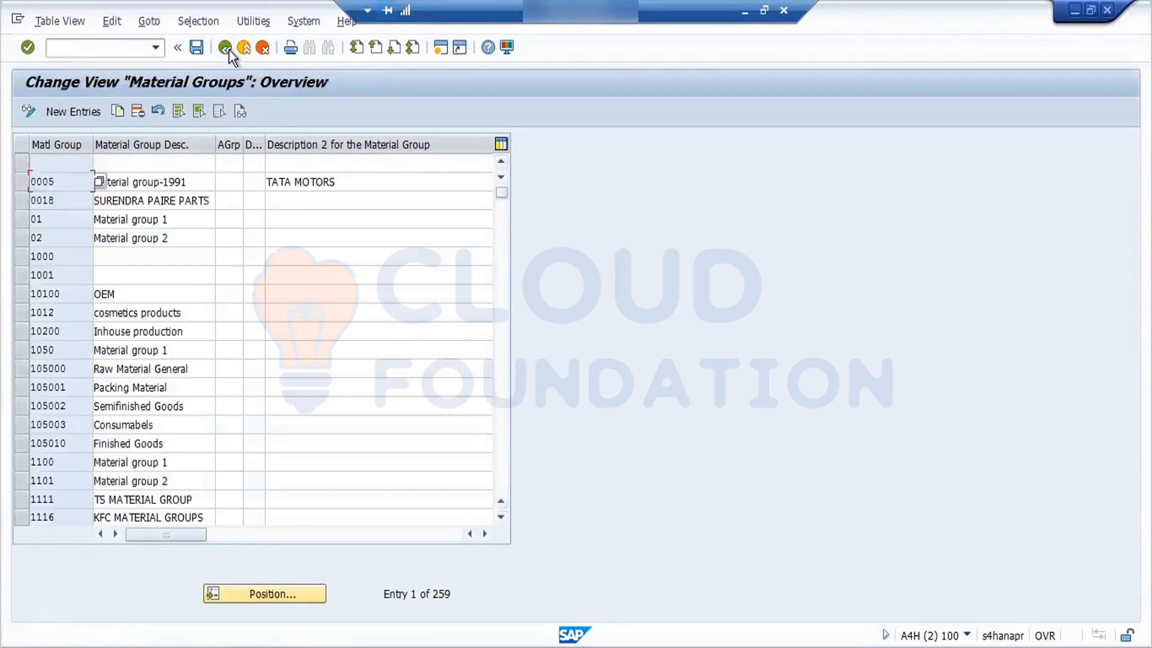